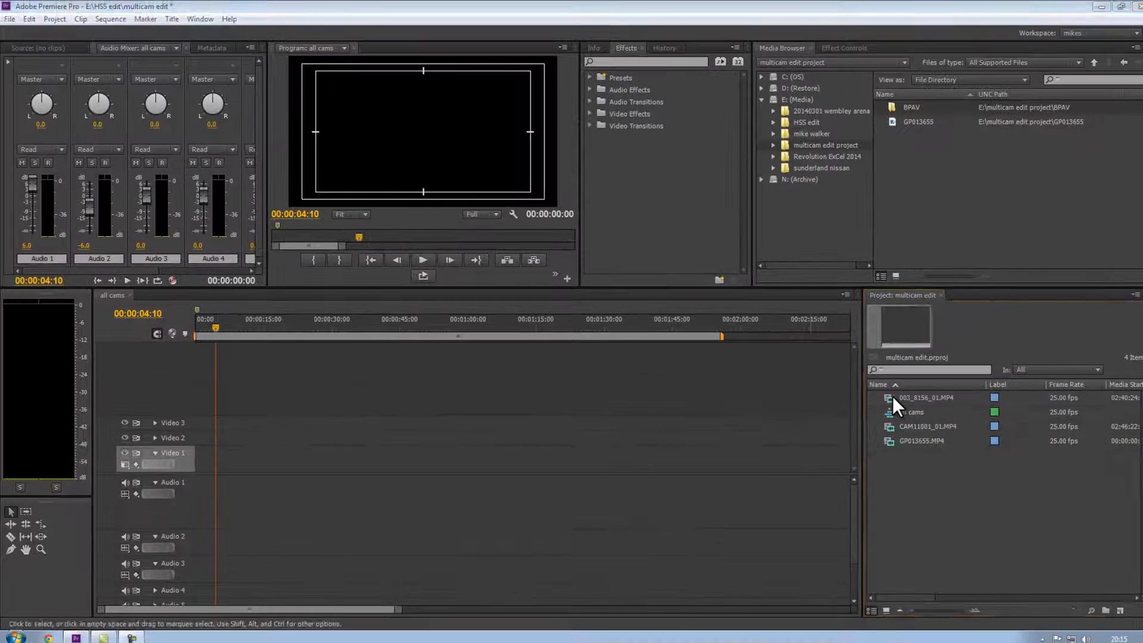
Place the clip 003_8156_01.MP4 at the start of the all cams sequence.
{"action": "left_click", "coordinate": [855, 377]}
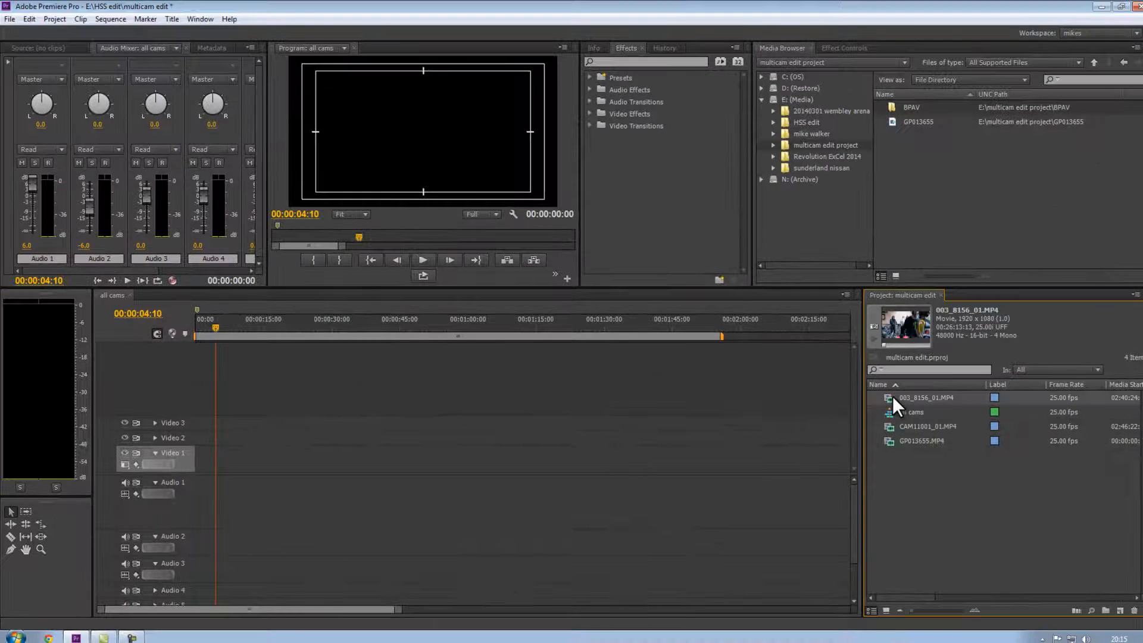
{"action": "left_click_drag", "start_coordinate": [855, 378], "coordinate": [184, 462]}
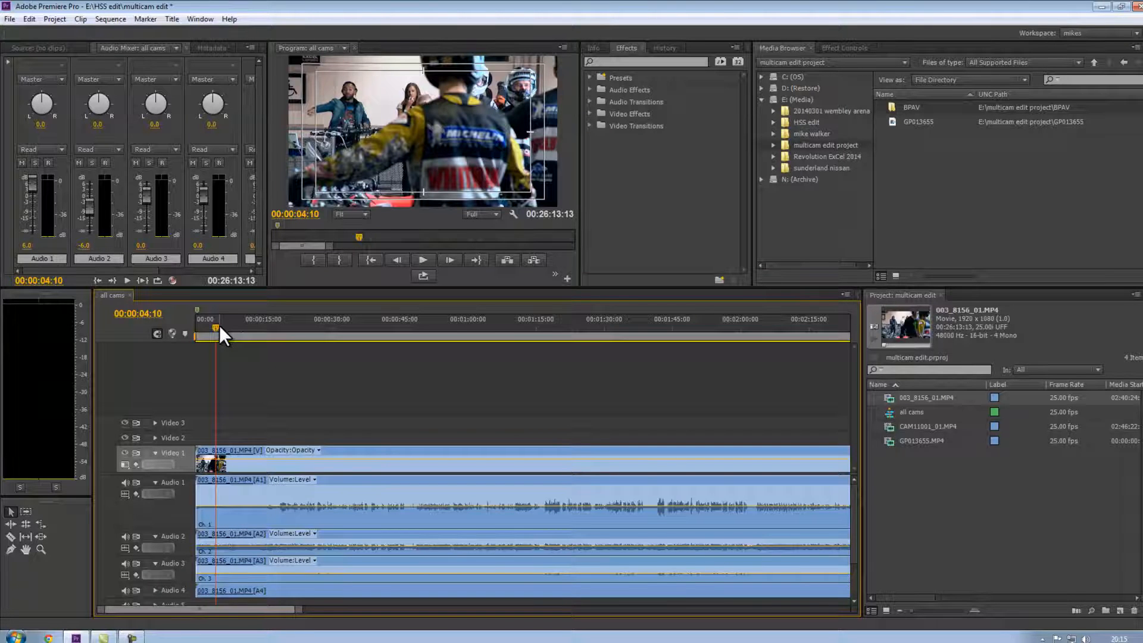
Play and scrub through the clip to find the moment near 00:15:50 where the wanted footage begins.
{"action": "key", "text": "backslash"}
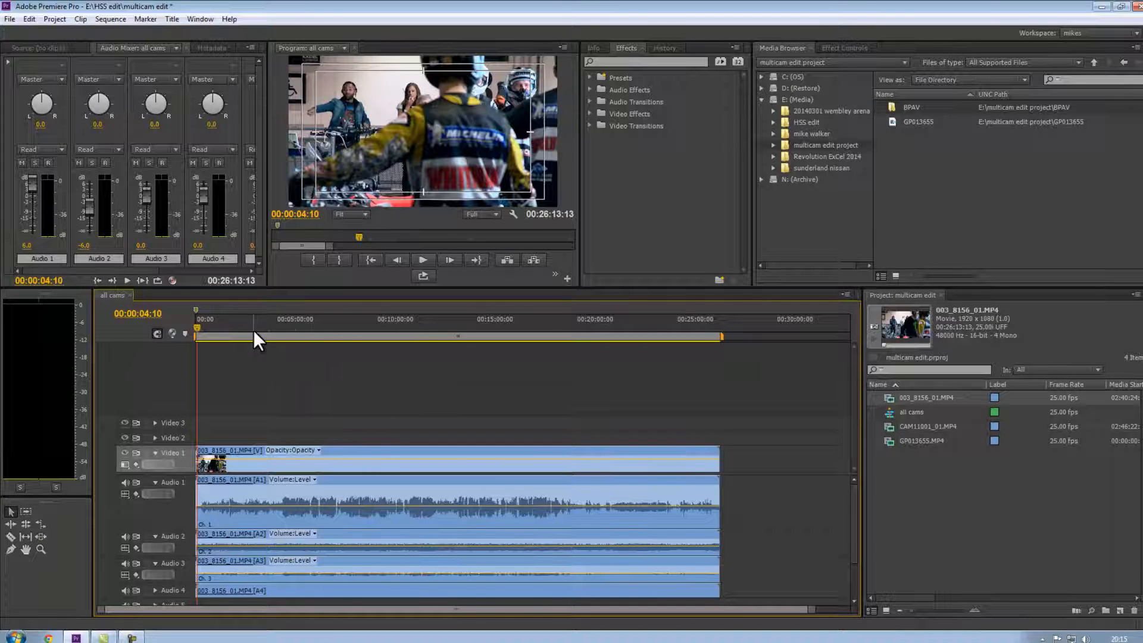
{"action": "left_click_drag", "start_coordinate": [234, 330], "coordinate": [512, 331]}
{"action": "key", "text": "space"}
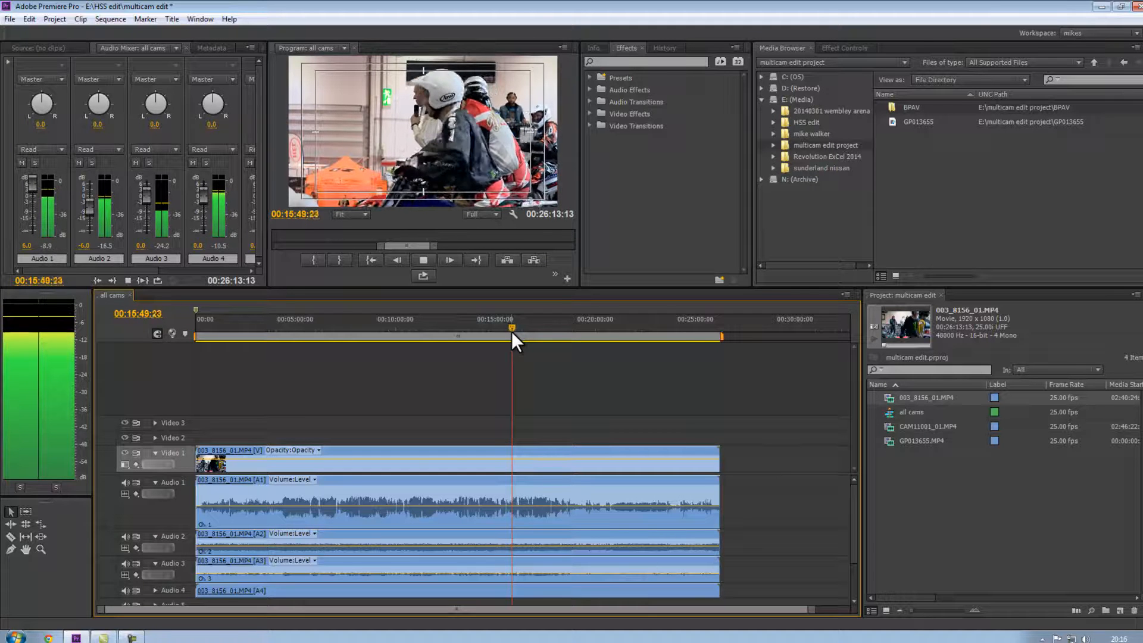
{"action": "key", "text": "space"}
{"action": "key", "text": "="}
{"action": "key", "text": "="}
{"action": "key", "text": "="}
{"action": "key", "text": "="}
{"action": "key", "text": "="}
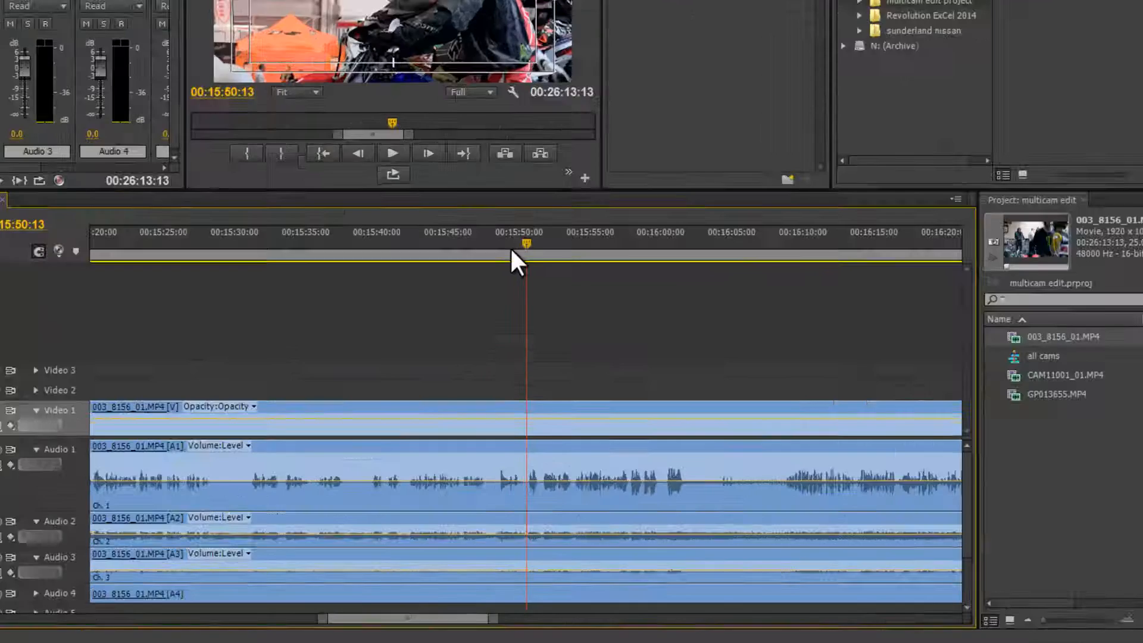
{"action": "key", "text": "="}
{"action": "key", "text": "="}
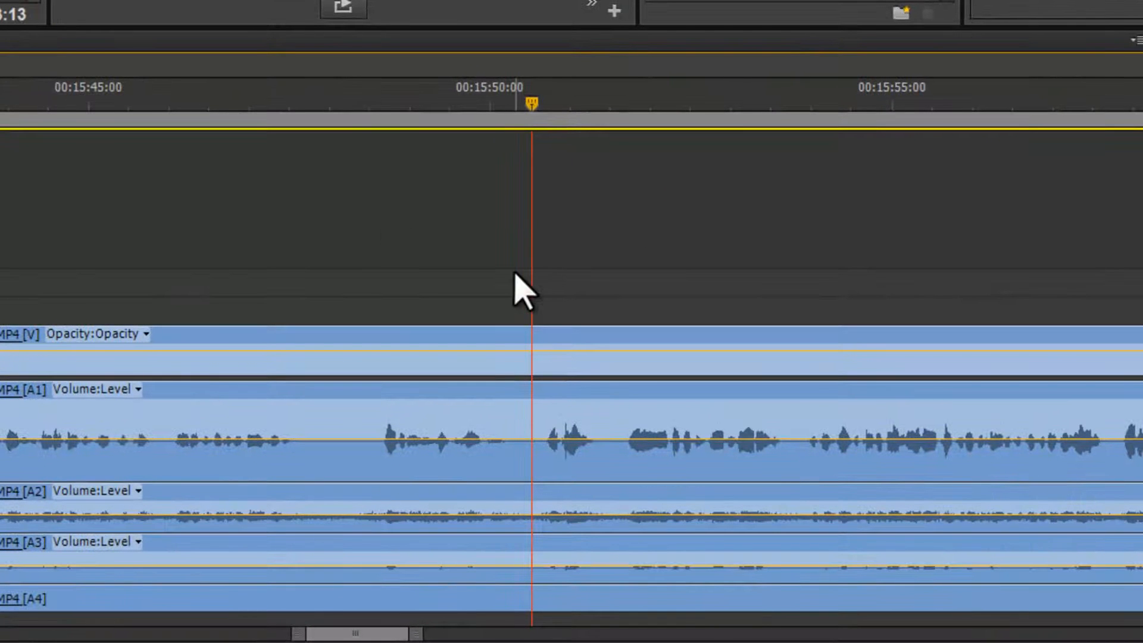
{"action": "key", "text": "space"}
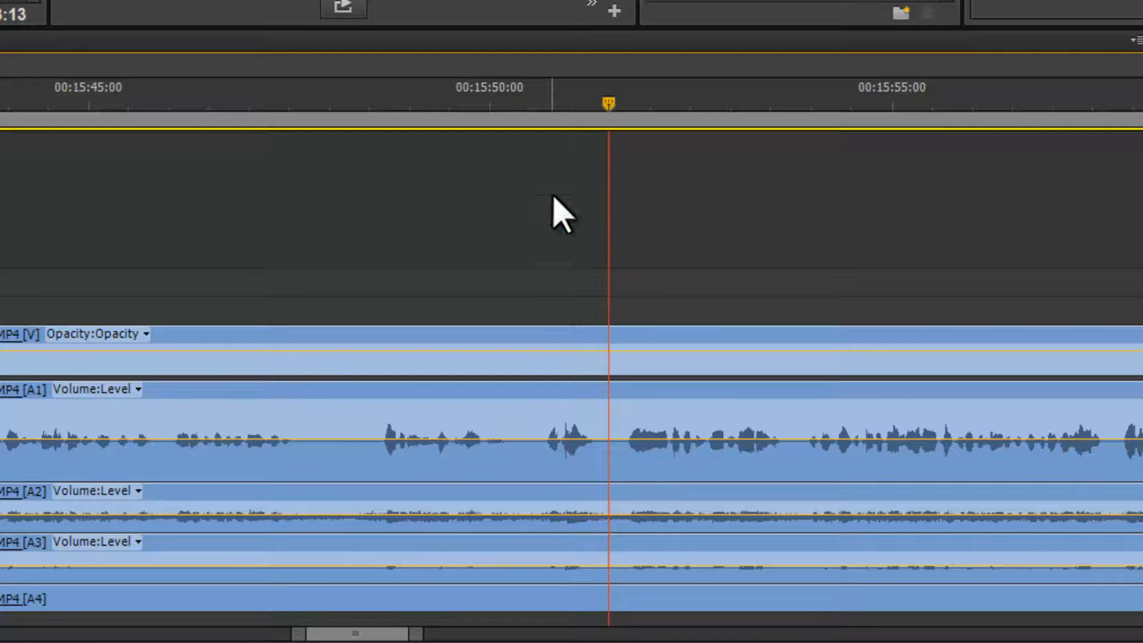
Cut all tracks of the clip with the Razor tool at about 00:15:50:13.
{"action": "left_click", "coordinate": [545, 106]}
{"action": "left_click_drag", "start_coordinate": [544, 106], "coordinate": [532, 106]}
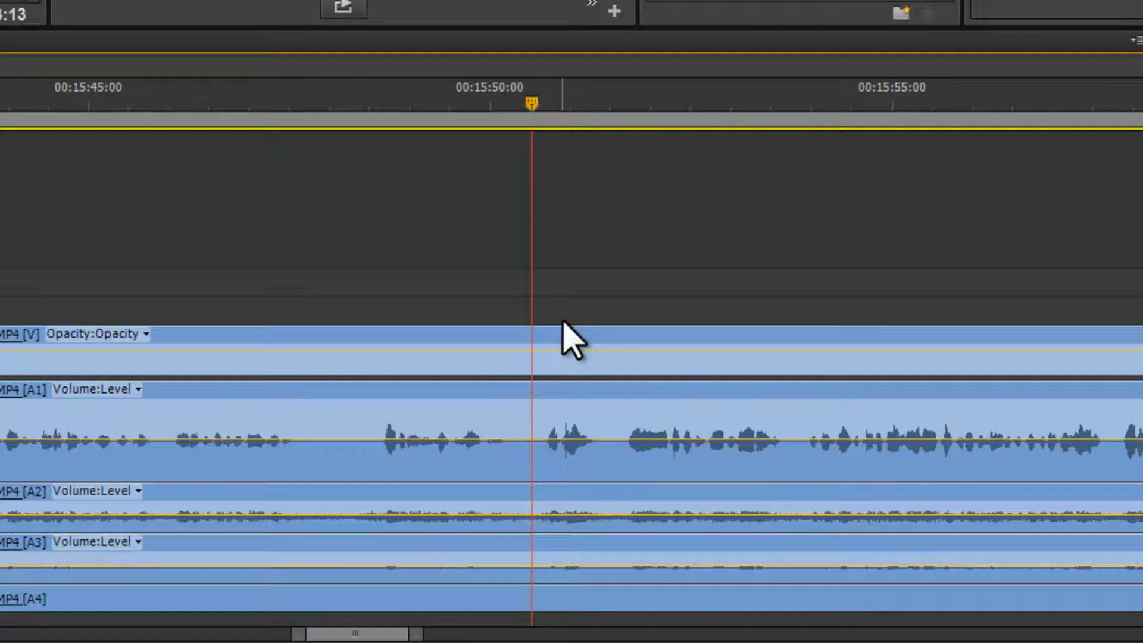
{"action": "key", "text": "c"}
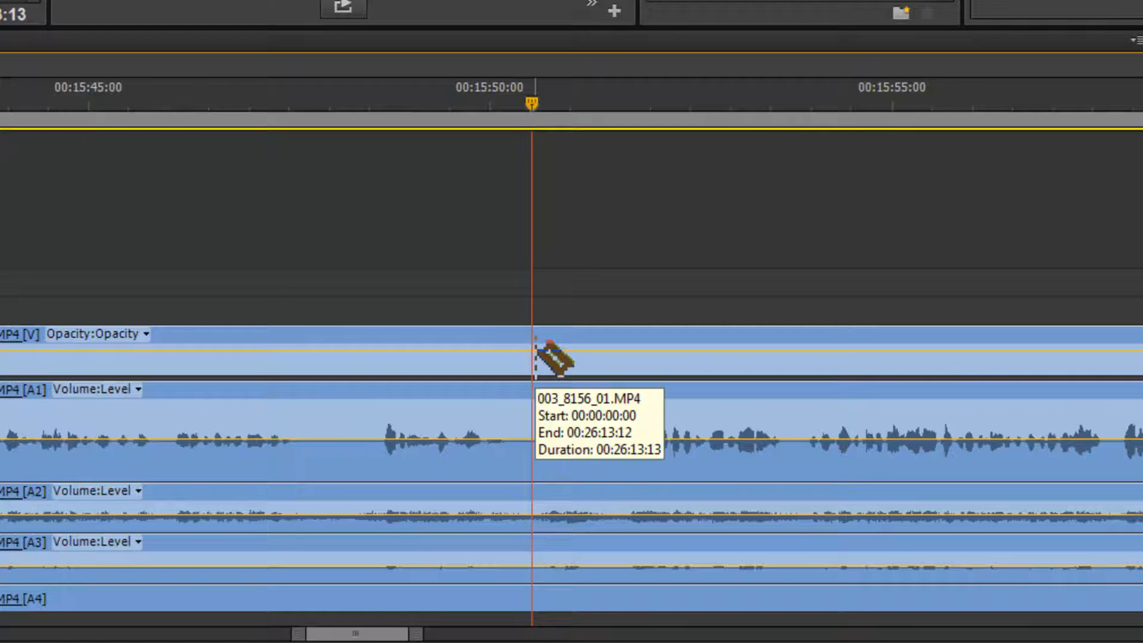
{"action": "key", "text": "shift"}
{"action": "left_click", "coordinate": [535, 357], "text": "shift"}
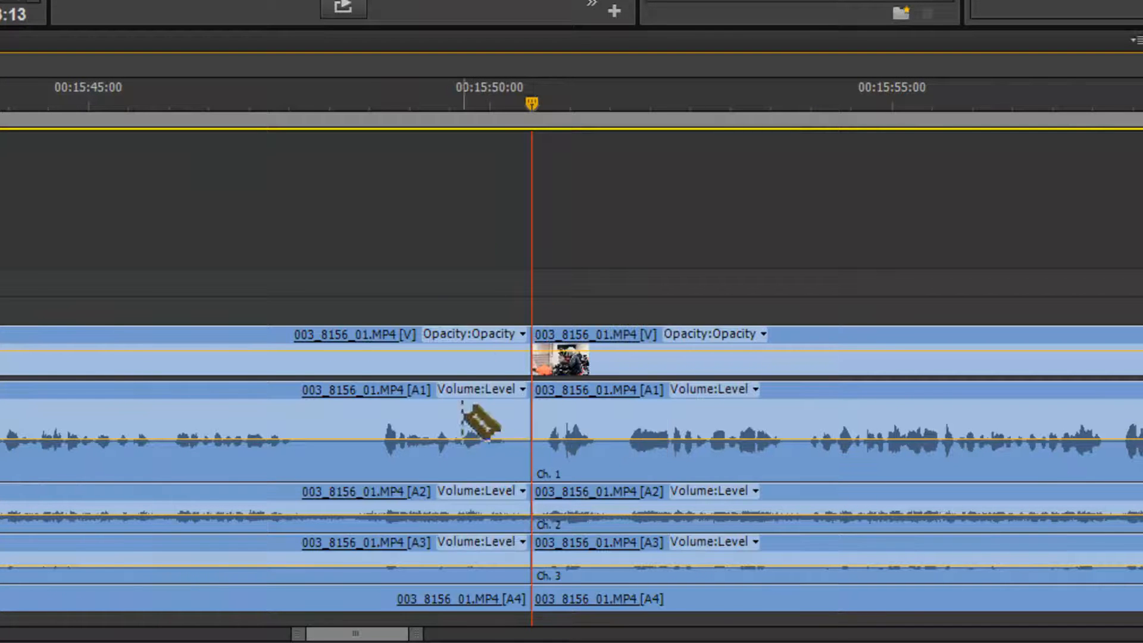
Select the clip portions before the cut and delete them.
{"action": "key", "text": "v"}
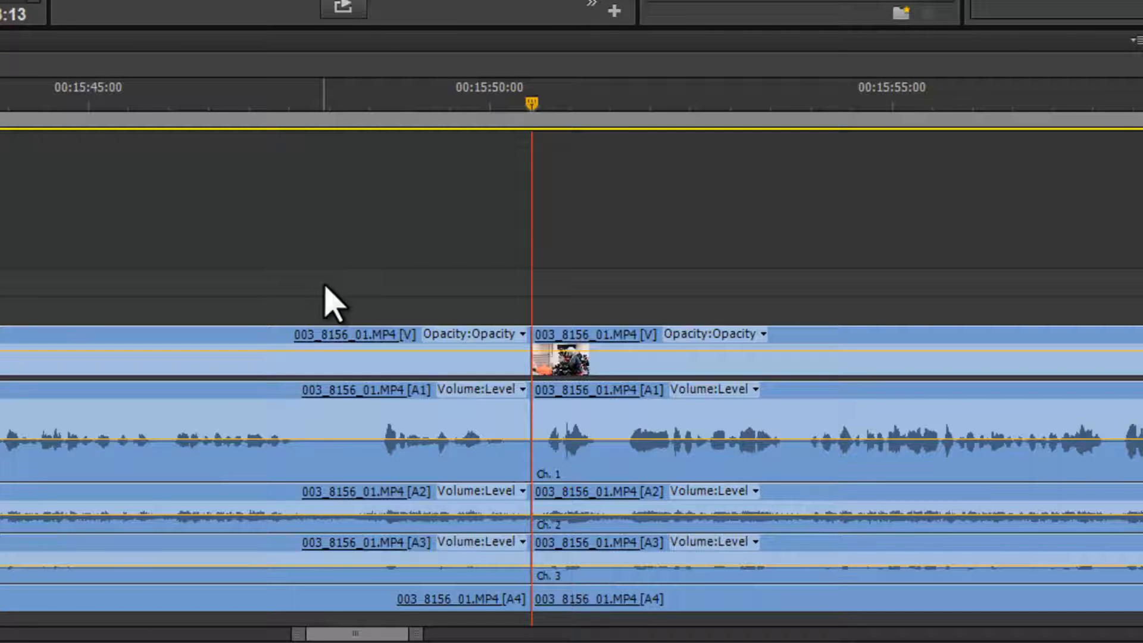
{"action": "left_click_drag", "start_coordinate": [324, 285], "coordinate": [231, 625]}
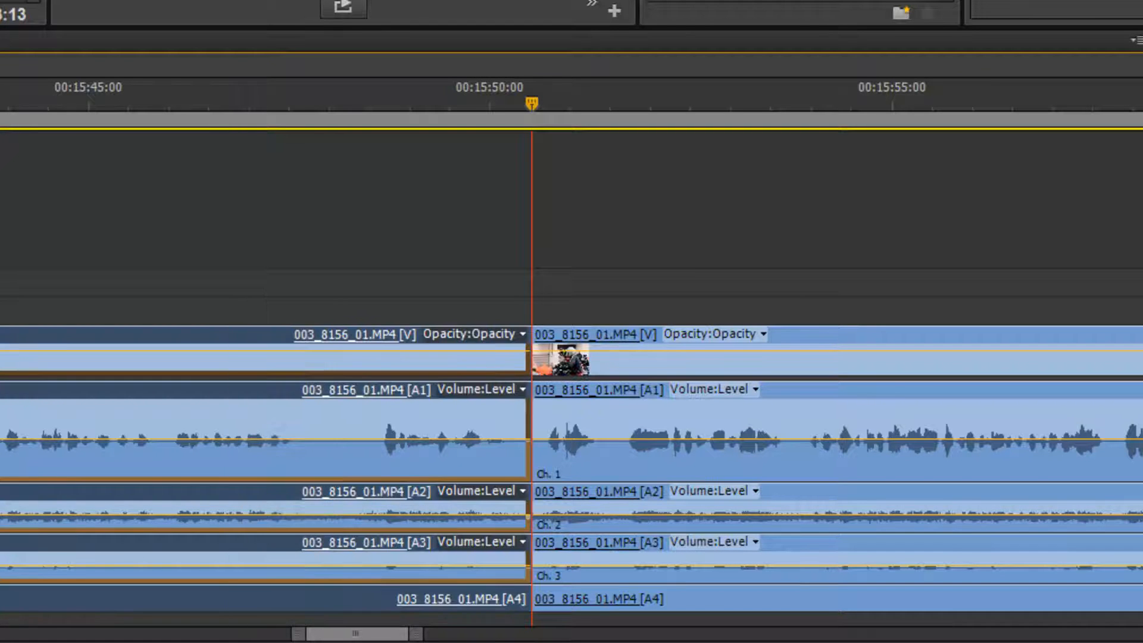
{"action": "key", "text": "Delete"}
Ripple delete the empty gap left at the start of the sequence.
{"action": "left_click", "coordinate": [273, 431]}
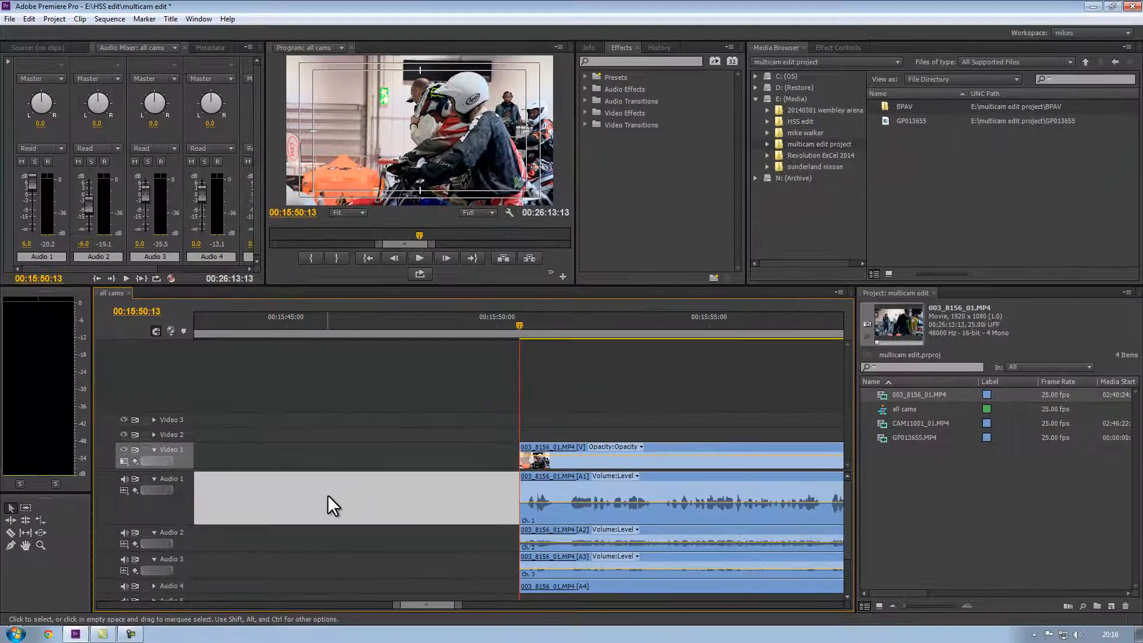
{"action": "right_click", "coordinate": [337, 493]}
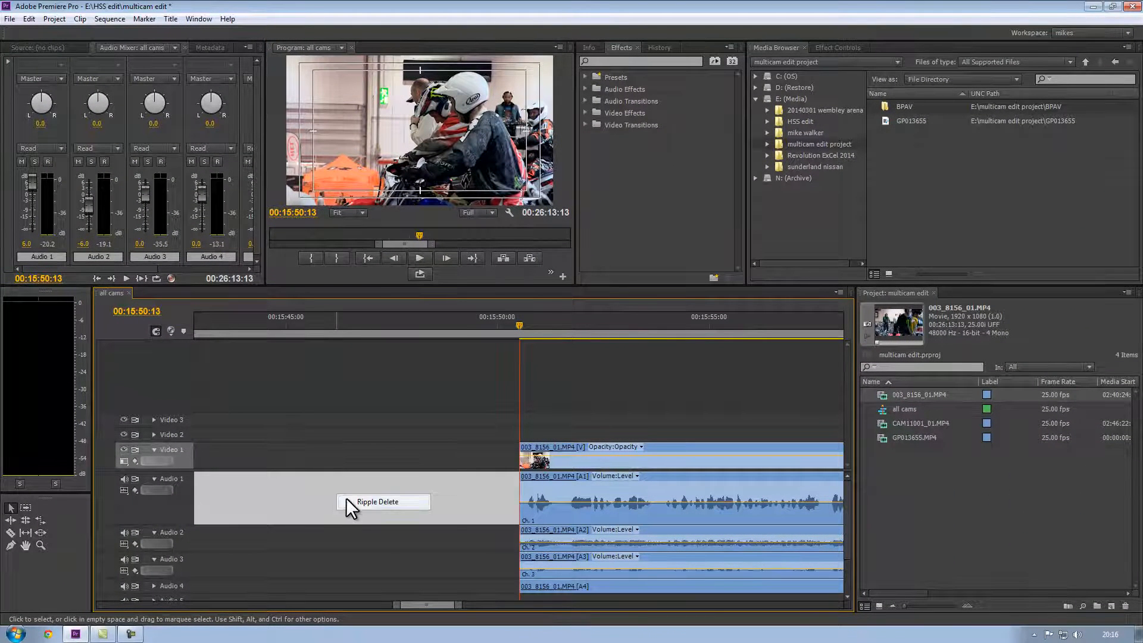
{"action": "left_click", "coordinate": [349, 500]}
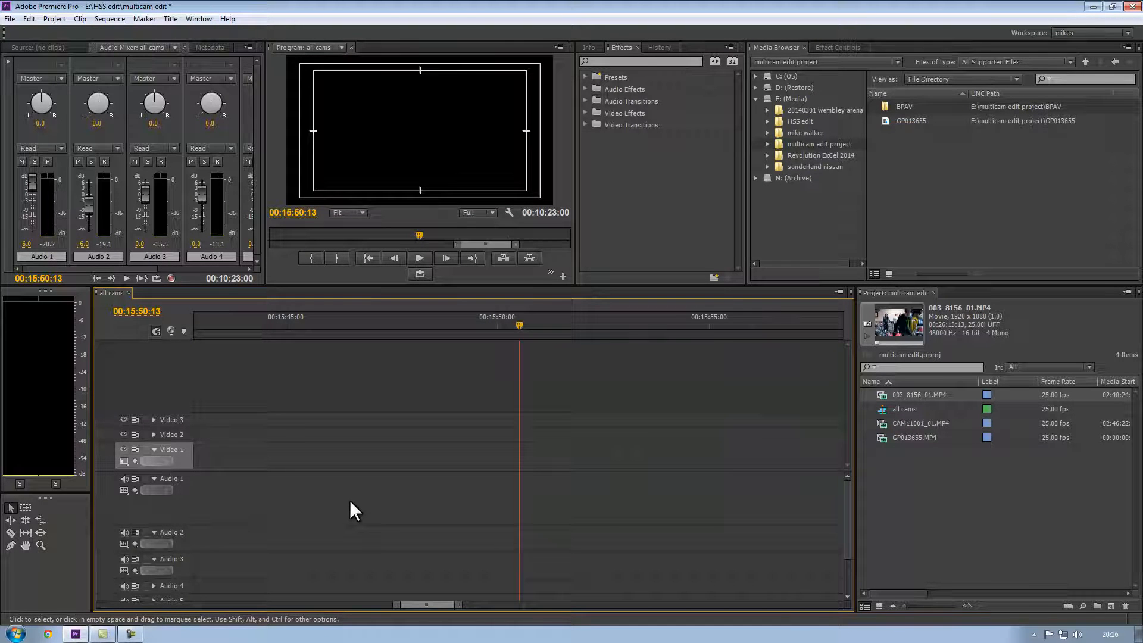
Trim the clip's end back to the playhead at about 00:01:55:23.
{"action": "key", "text": "backslash"}
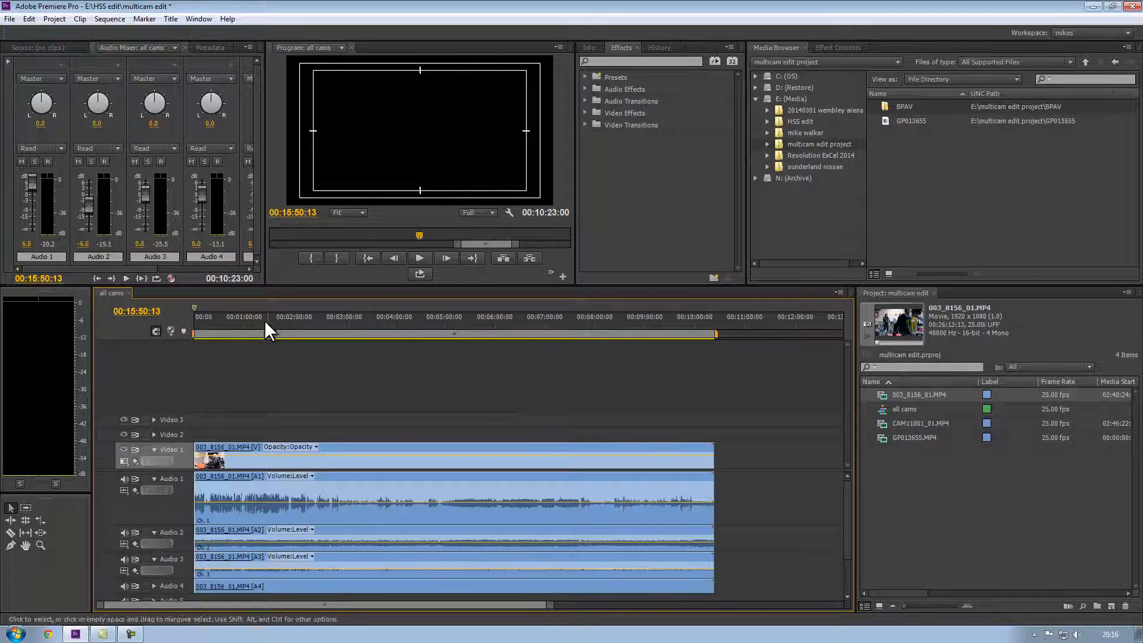
{"action": "key", "text": "Home"}
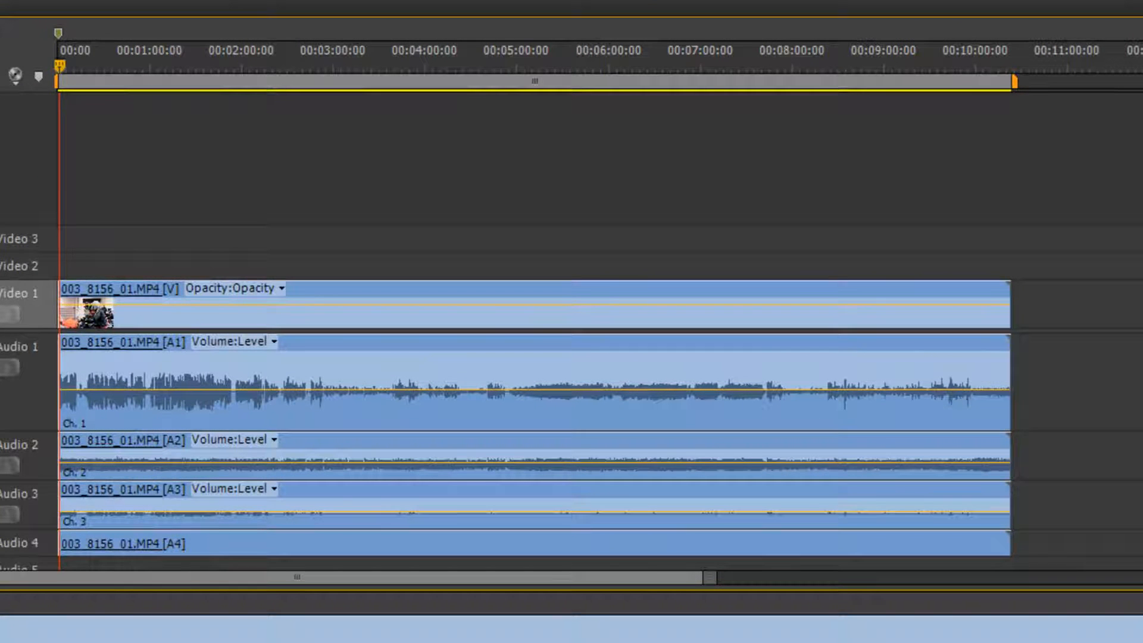
{"action": "left_click_drag", "start_coordinate": [67, 69], "coordinate": [224, 119]}
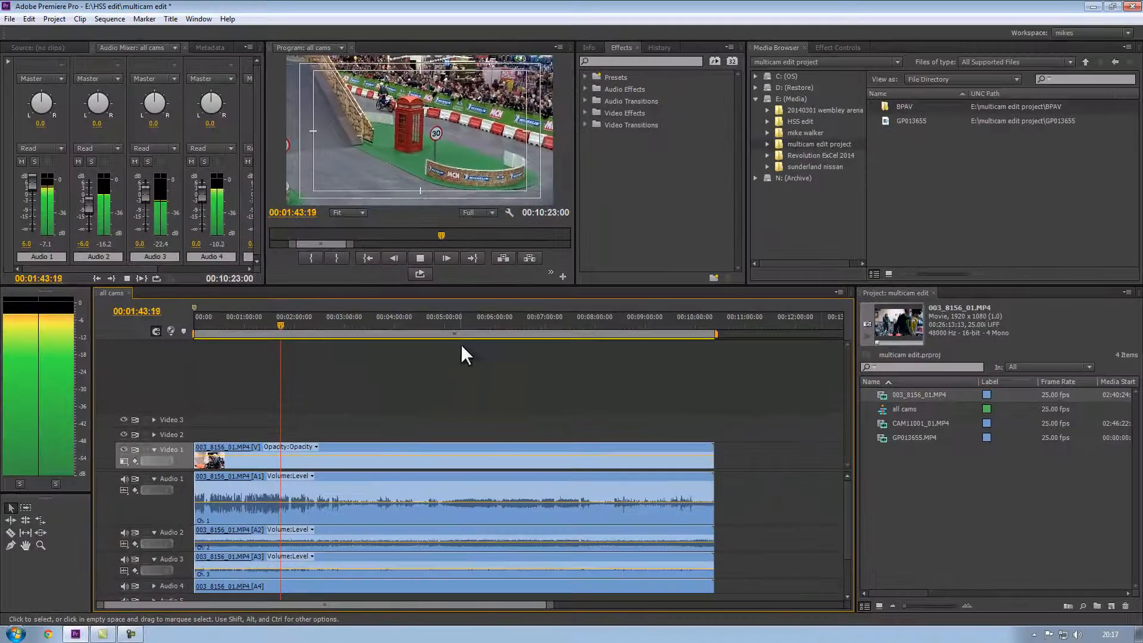
{"action": "left_click", "coordinate": [287, 325]}
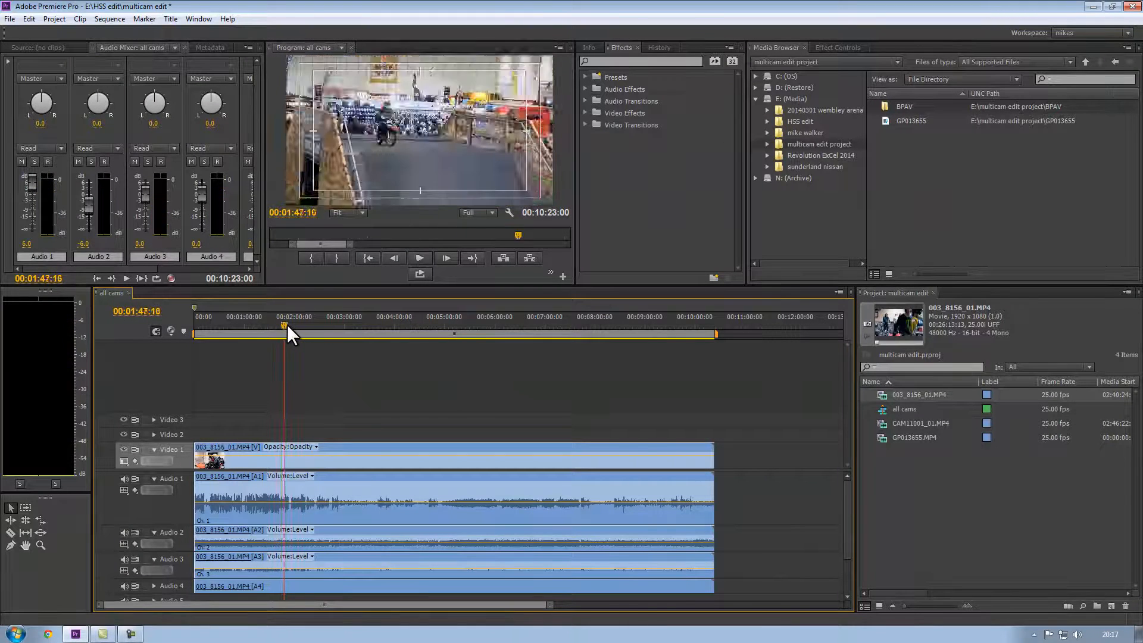
{"action": "key", "text": "space"}
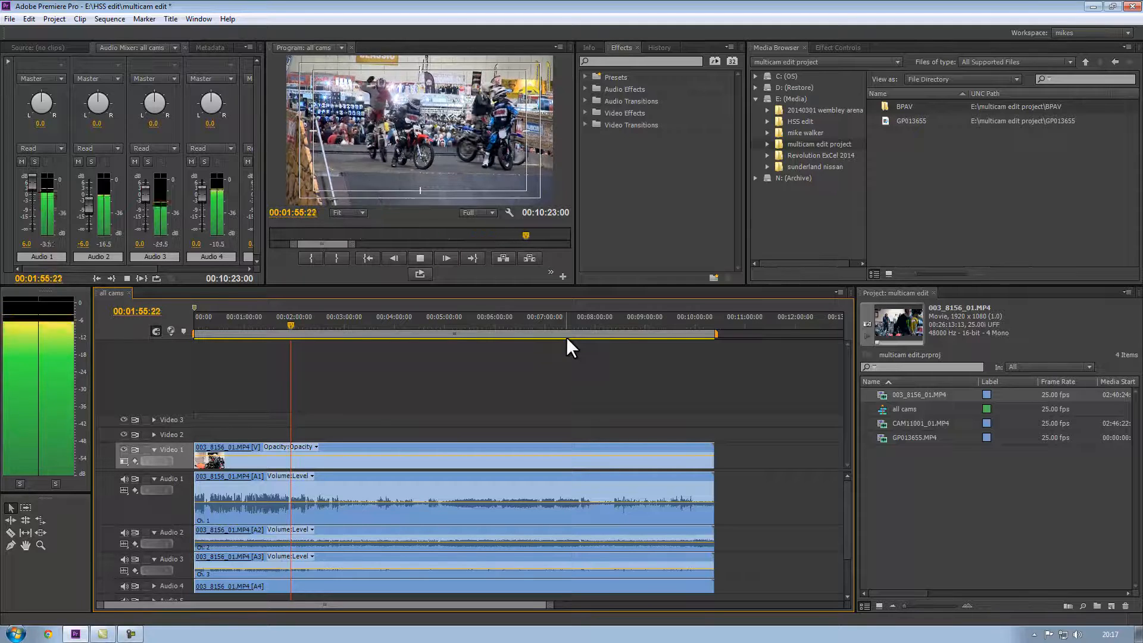
{"action": "key", "text": "space"}
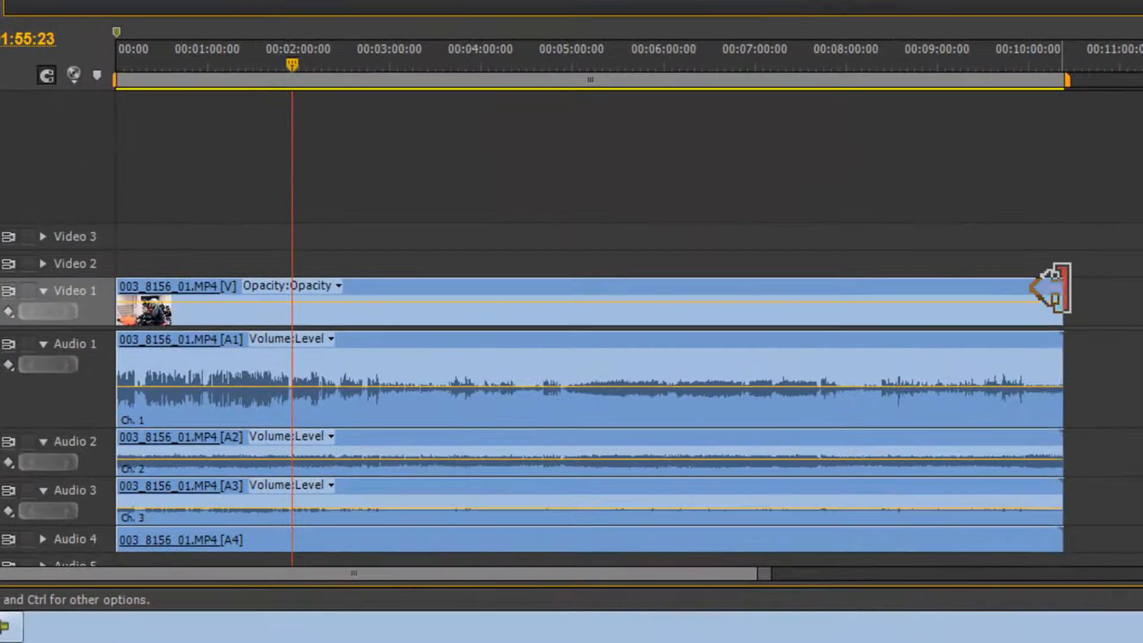
{"action": "left_click_drag", "start_coordinate": [1052, 288], "coordinate": [289, 306]}
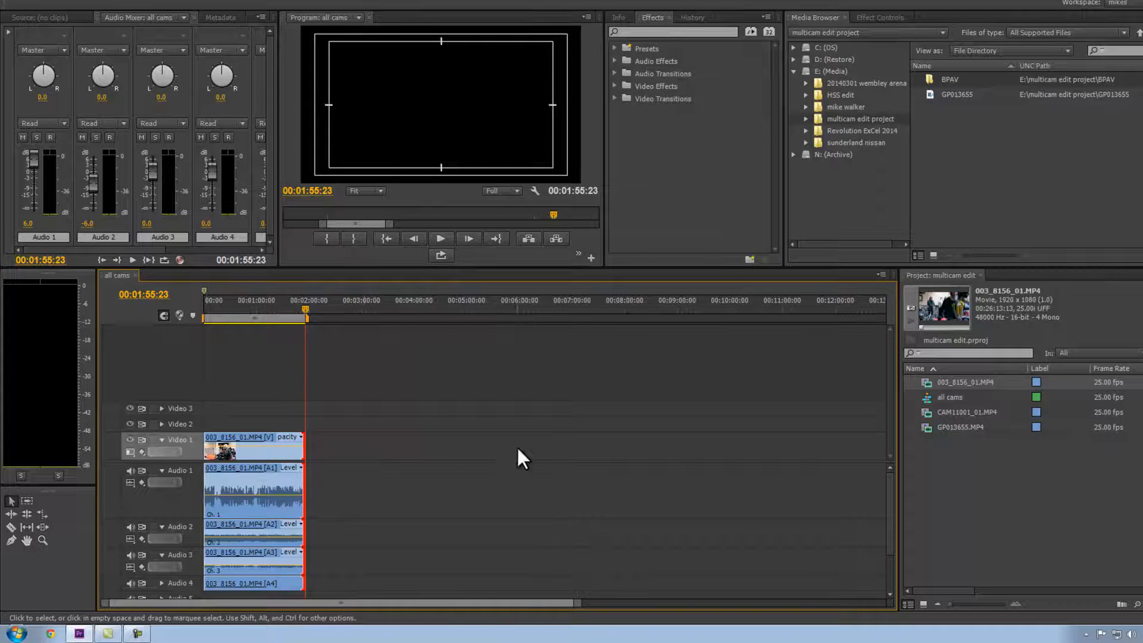
Unlink the clip's video from its audio tracks.
{"action": "left_click", "coordinate": [273, 448]}
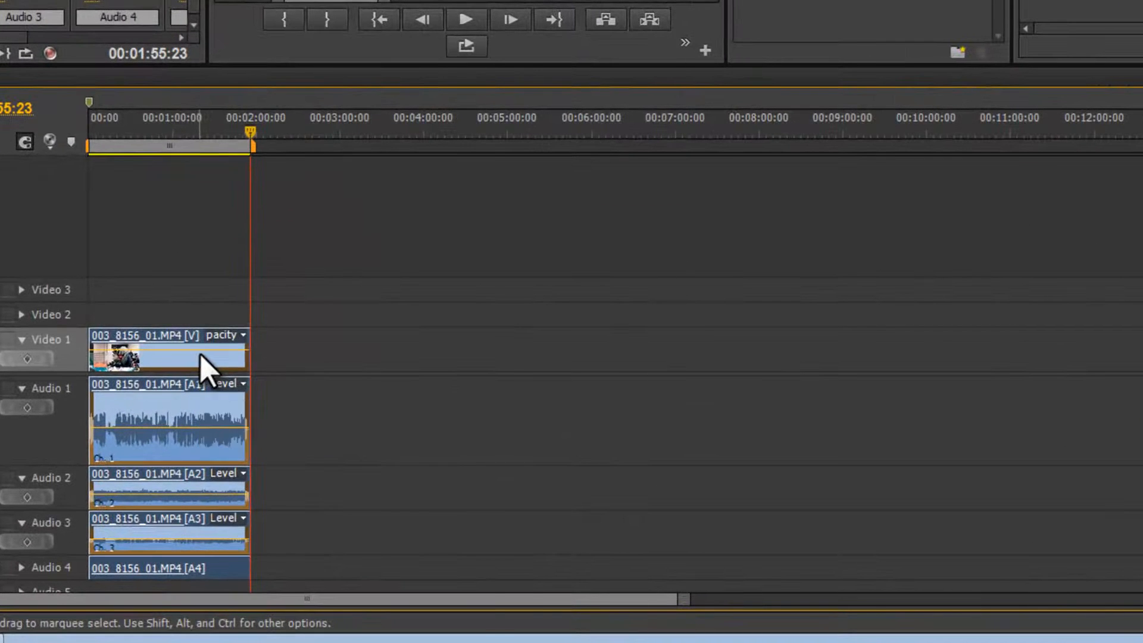
{"action": "right_click", "coordinate": [273, 448]}
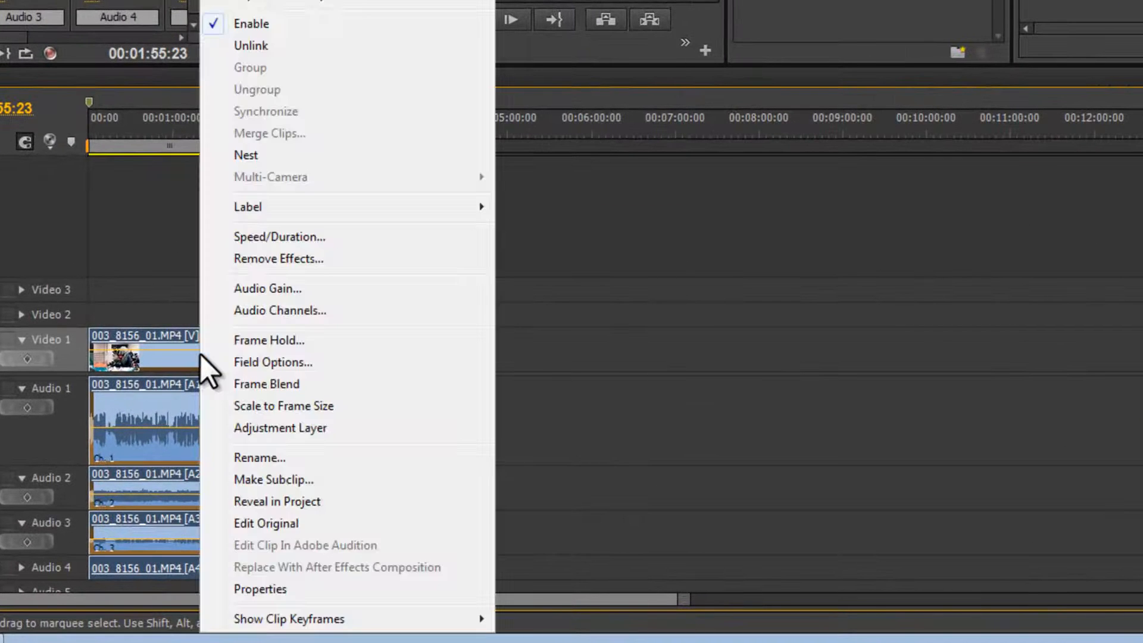
{"action": "left_click", "coordinate": [302, 48]}
Delete the clip parts on Audio 3 and Audio 4, then save the project.
{"action": "left_click", "coordinate": [343, 459]}
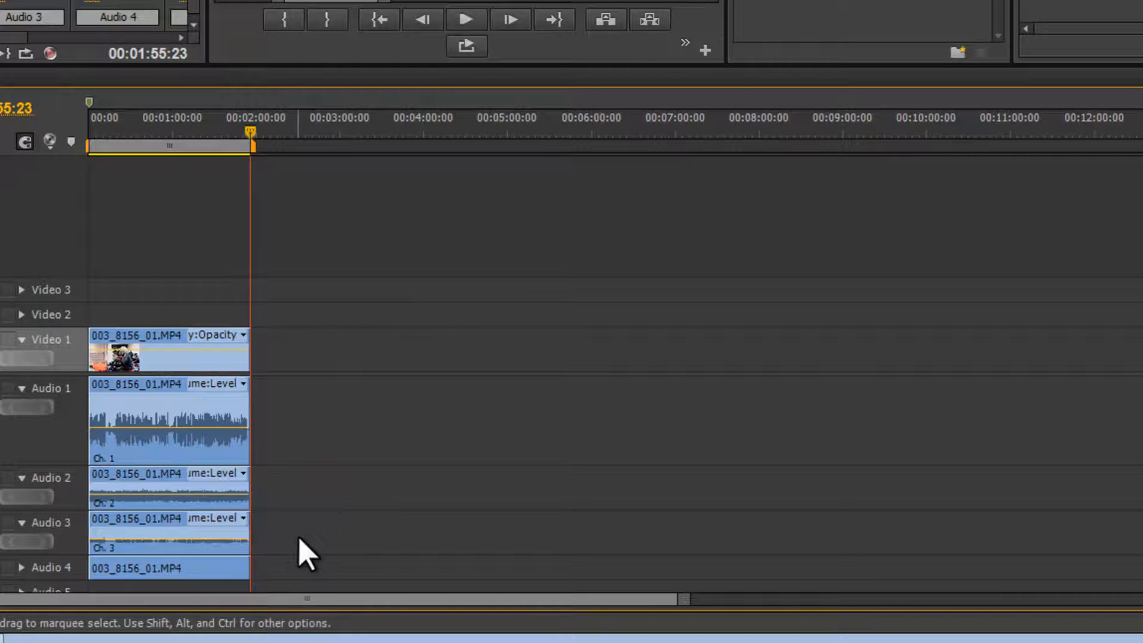
{"action": "left_click_drag", "start_coordinate": [299, 538], "coordinate": [179, 567]}
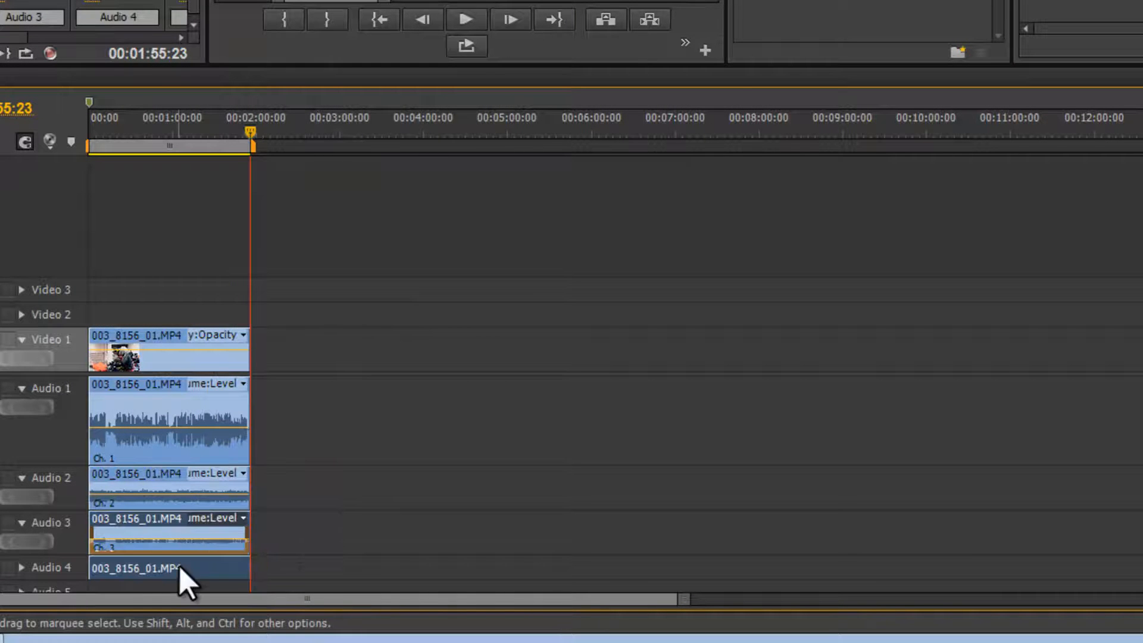
{"action": "key", "text": "Delete"}
{"action": "key", "text": "ctrl+s"}
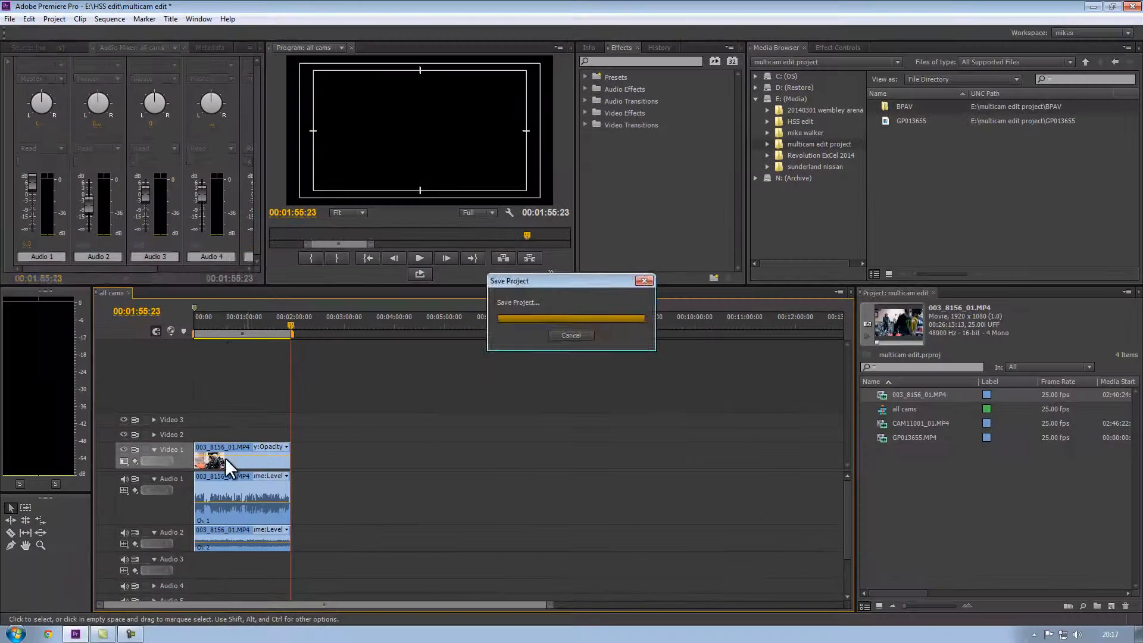
Set the Audio 2 track volume to −∞ while previewing playback from about 00:00:29.
{"action": "left_click", "coordinate": [219, 326]}
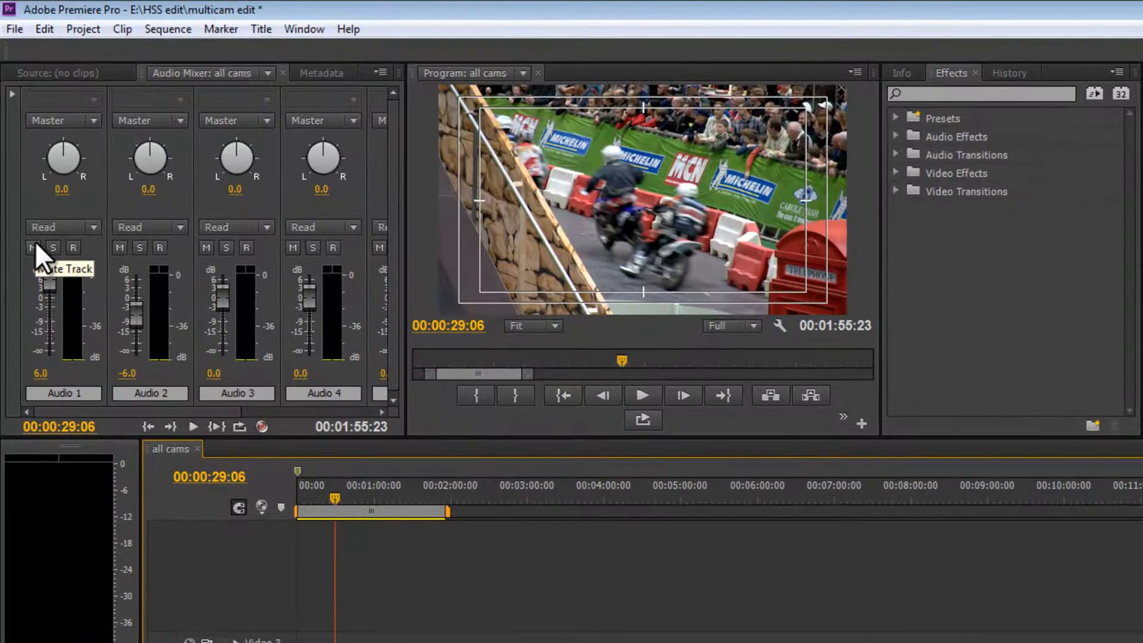
{"action": "key", "text": "space"}
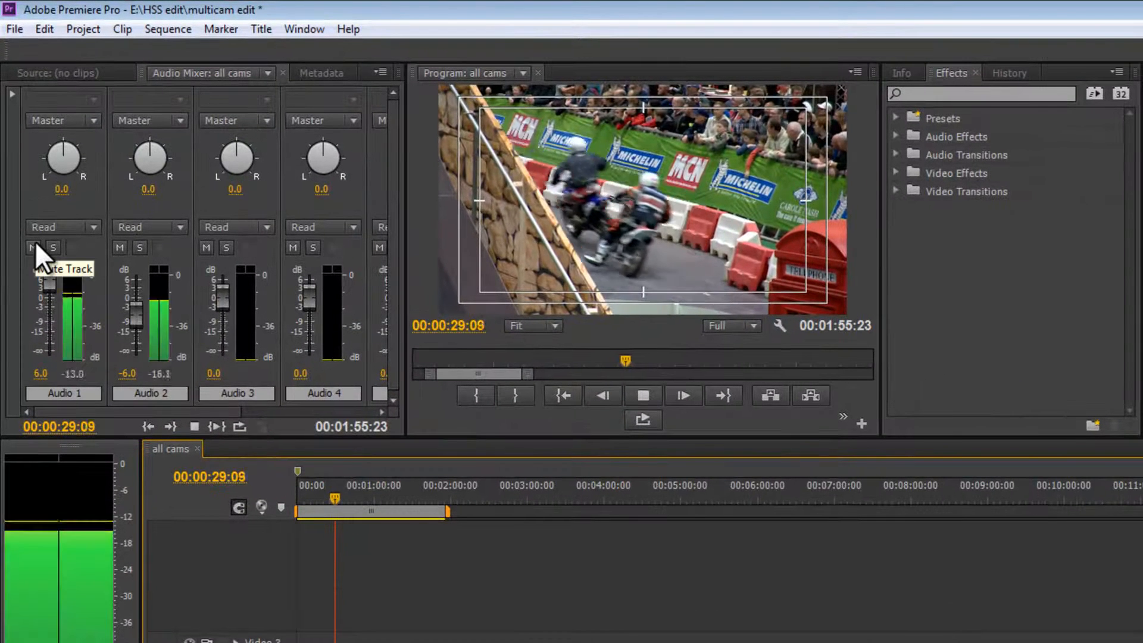
{"action": "key", "text": "space"}
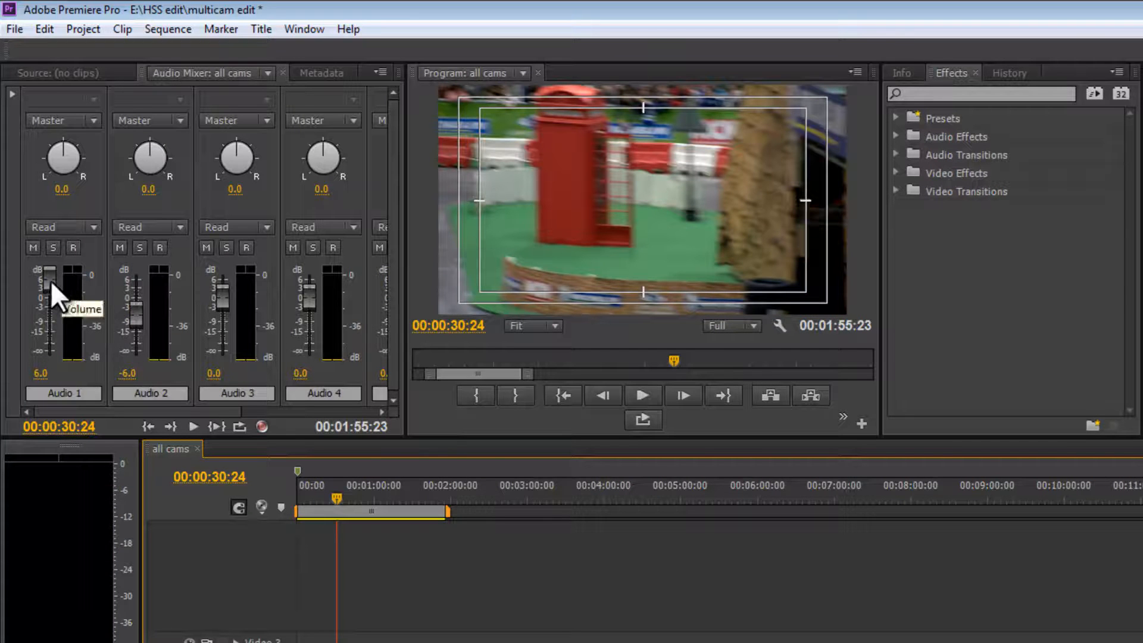
{"action": "left_click_drag", "start_coordinate": [137, 312], "coordinate": [136, 363]}
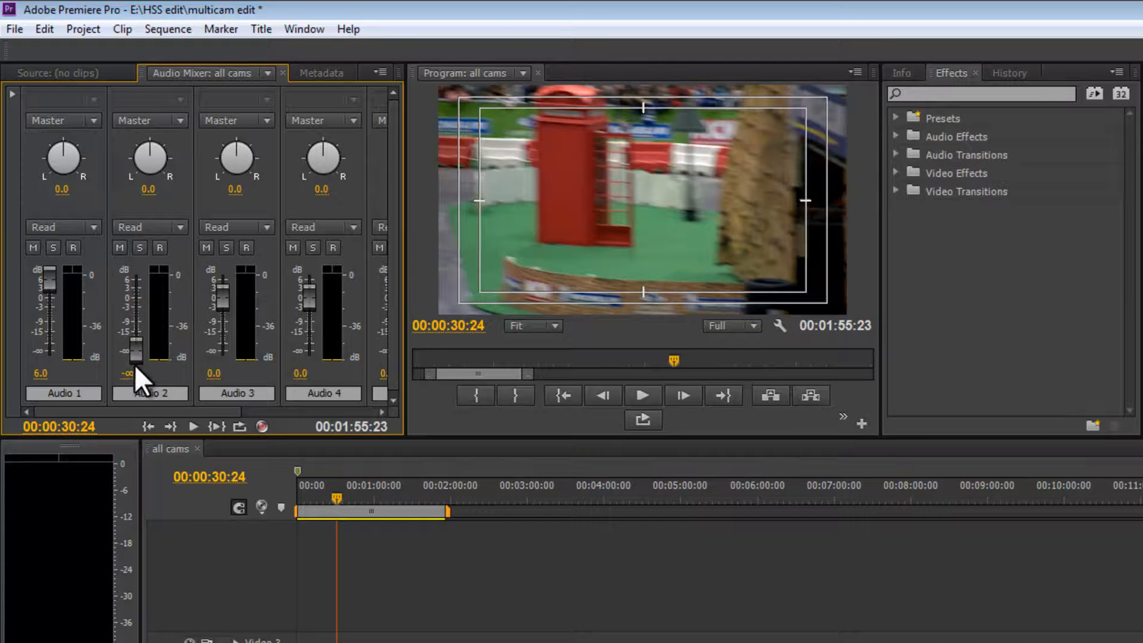
{"action": "key", "text": "space"}
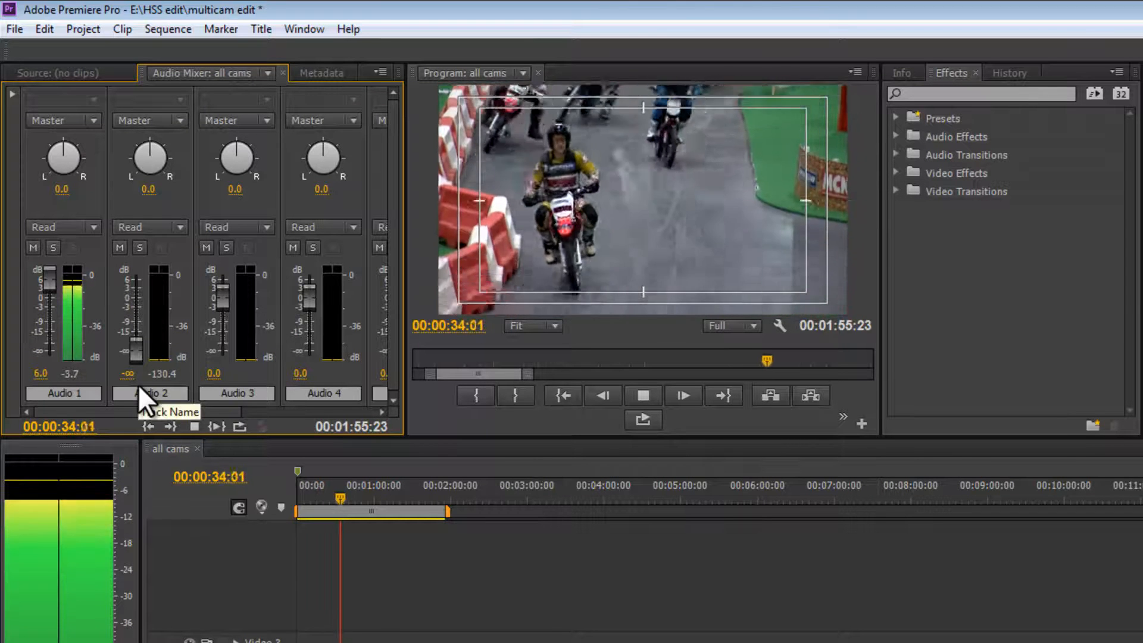
{"action": "key", "text": "space"}
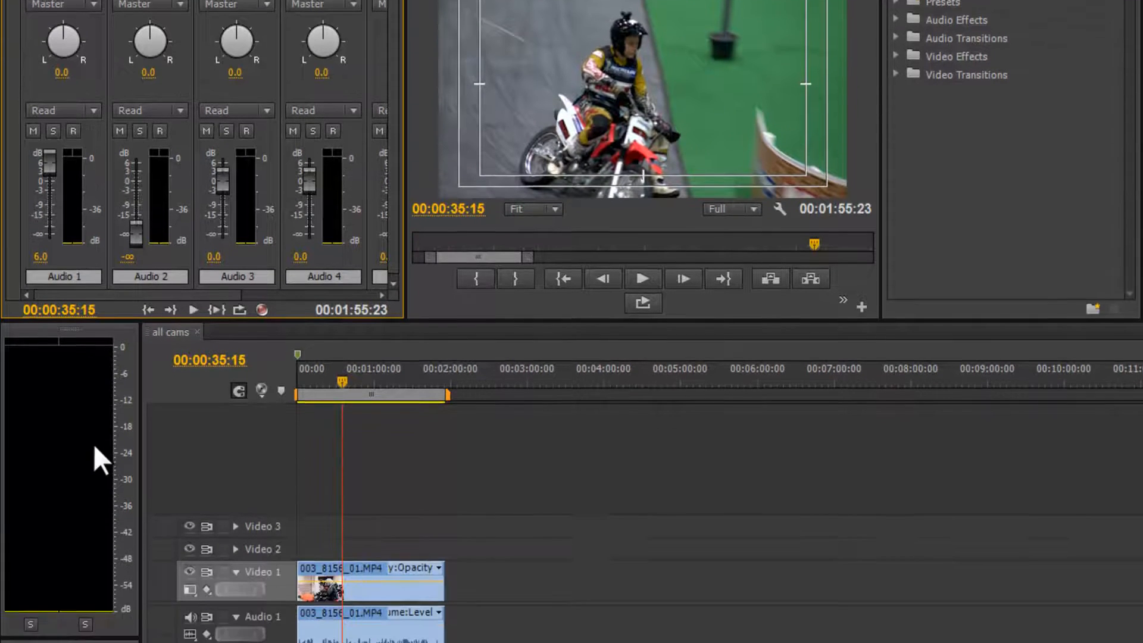
{"action": "key", "text": "space"}
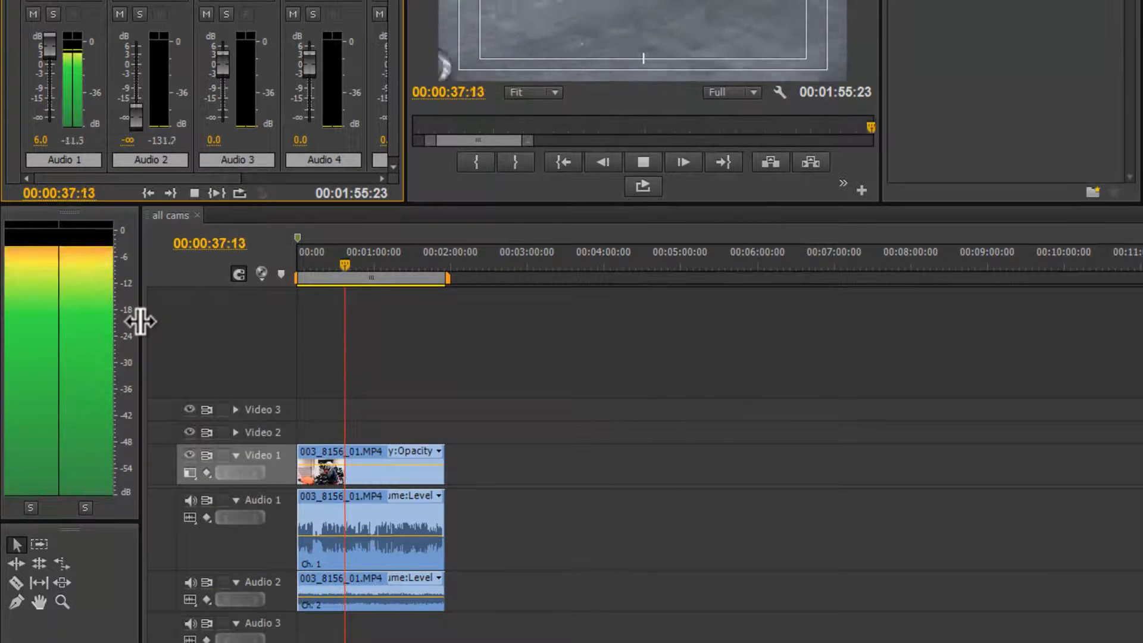
{"action": "key", "text": "space"}
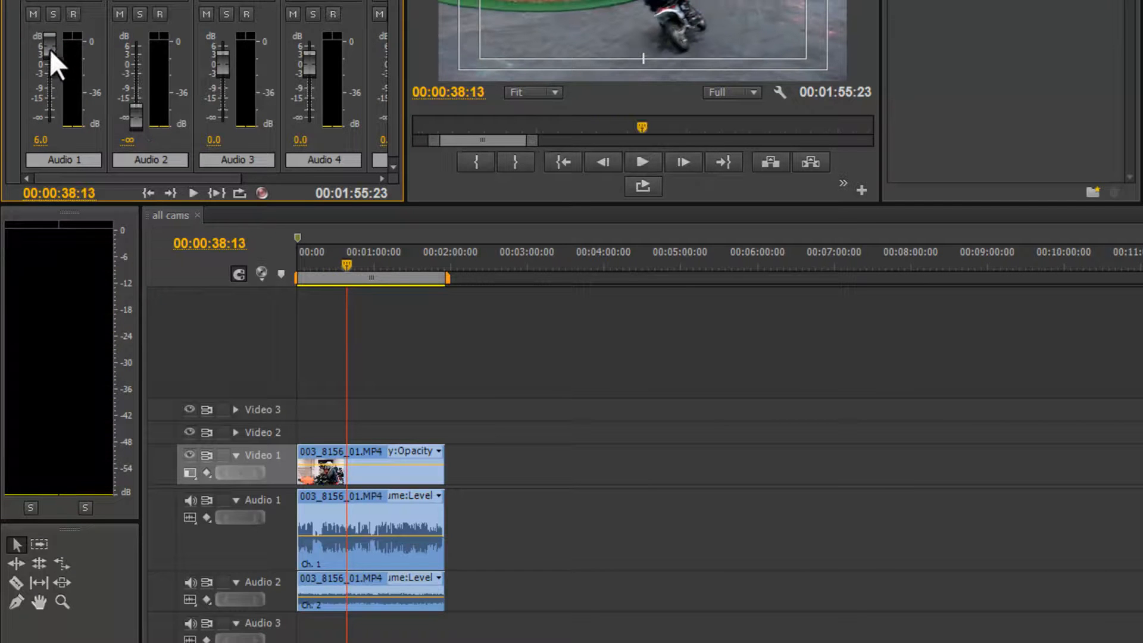
Set the Audio 1 track volume to about 4.2 dB while previewing playback.
{"action": "left_click_drag", "start_coordinate": [48, 56], "coordinate": [48, 52]}
{"action": "key", "text": "space"}
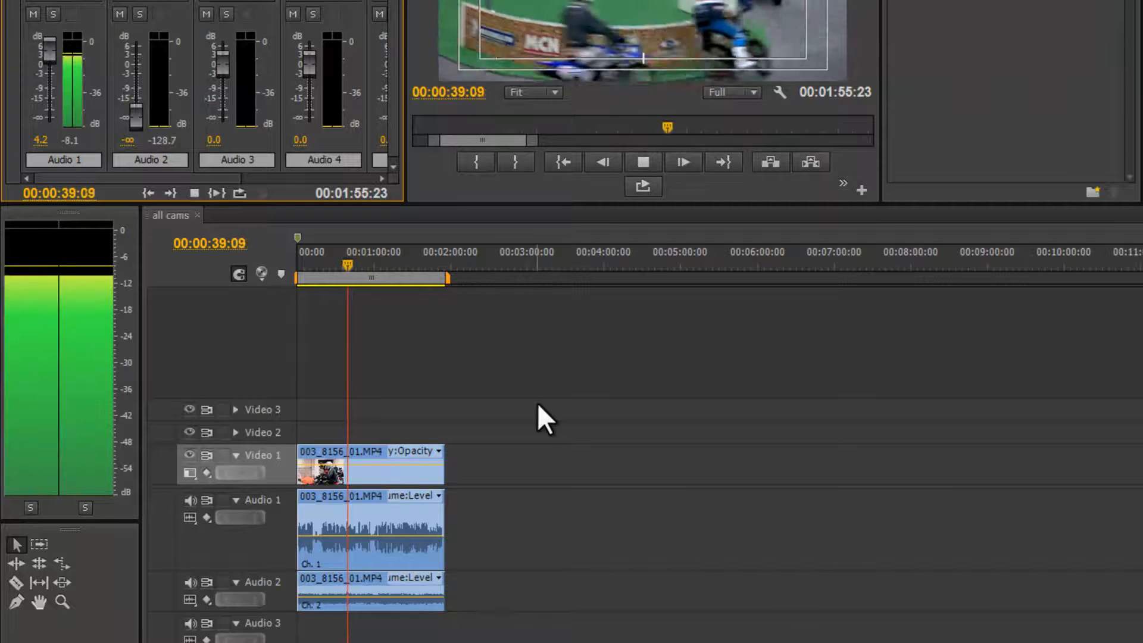
{"action": "key", "text": "space"}
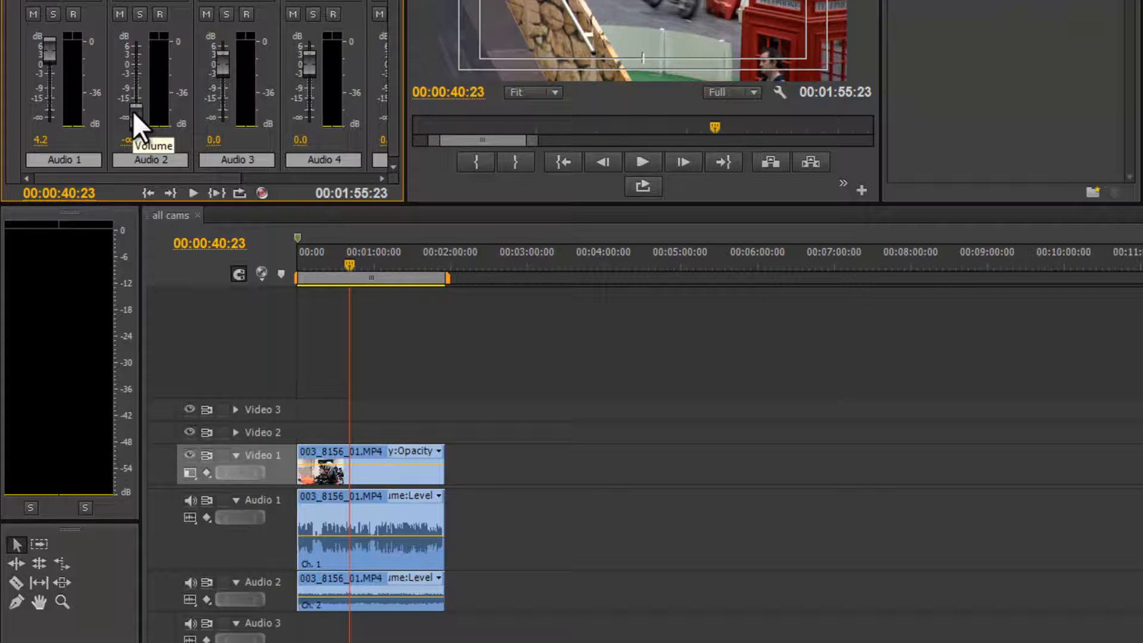
Set the Audio 2 track volume to about −14.5 dB while previewing playback.
{"action": "key", "text": "space"}
{"action": "left_click_drag", "start_coordinate": [134, 111], "coordinate": [133, 88]}
{"action": "left_click_drag", "start_coordinate": [133, 87], "coordinate": [134, 90]}
{"action": "key", "text": "space"}
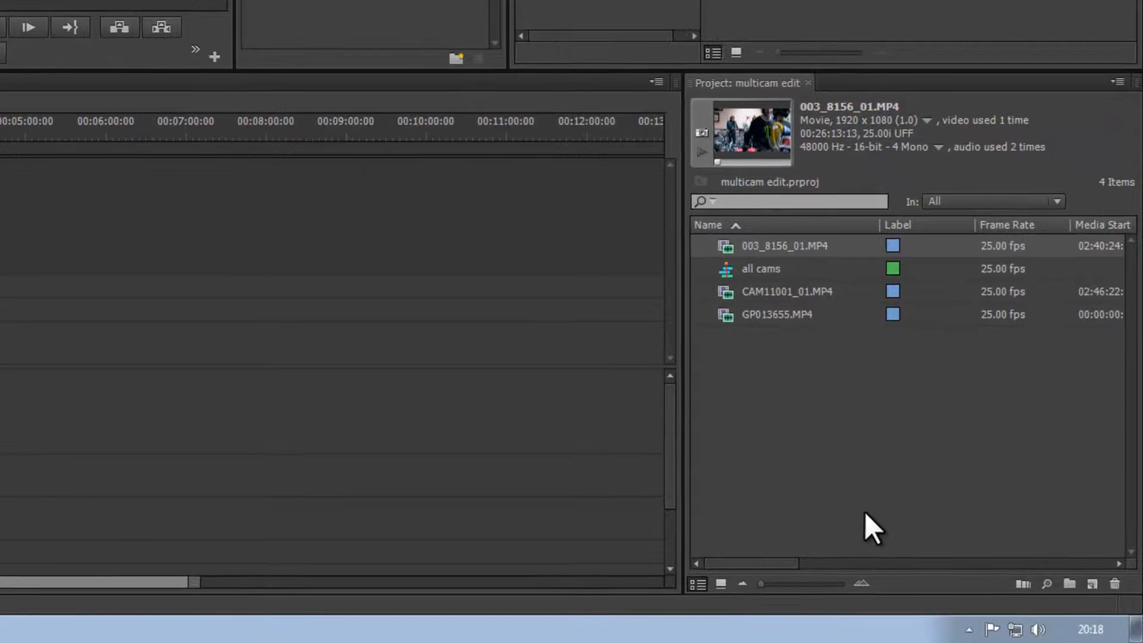
Place CAM11001_01.MP4 from the project into the all cams sequence, starting at about 00:03:03:23.
{"action": "left_click_drag", "start_coordinate": [723, 296], "coordinate": [0, 367]}
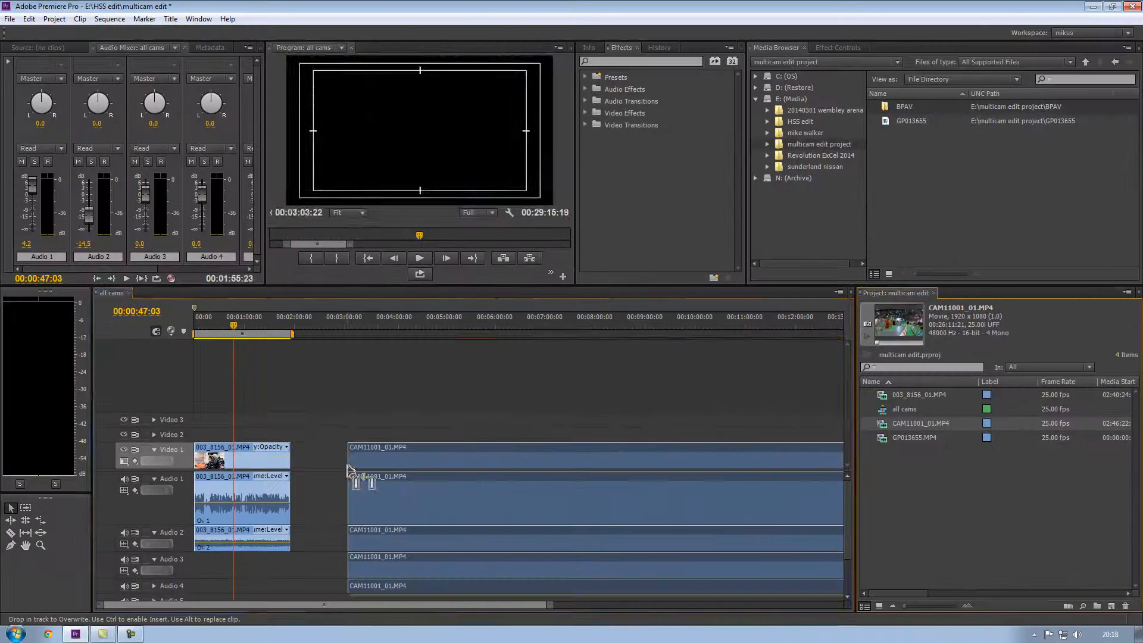
{"action": "left_click_drag", "start_coordinate": [350, 470], "coordinate": [352, 470]}
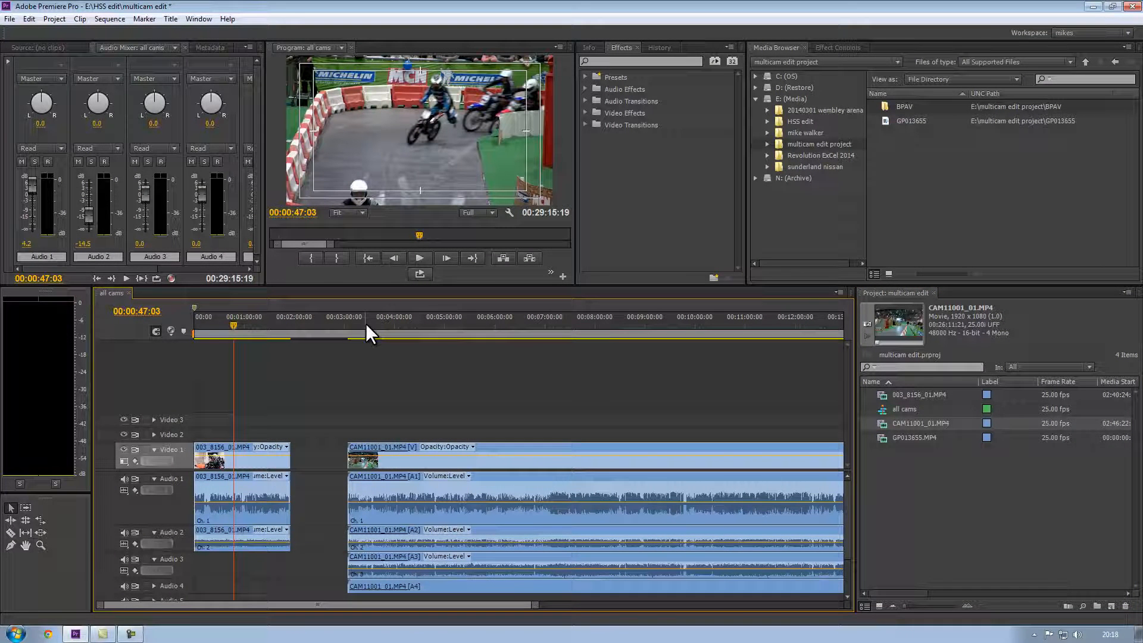
Scrub and play through the CAM11001 clip around the 00:17:50 mark to locate a sync point.
{"action": "key", "text": "minus"}
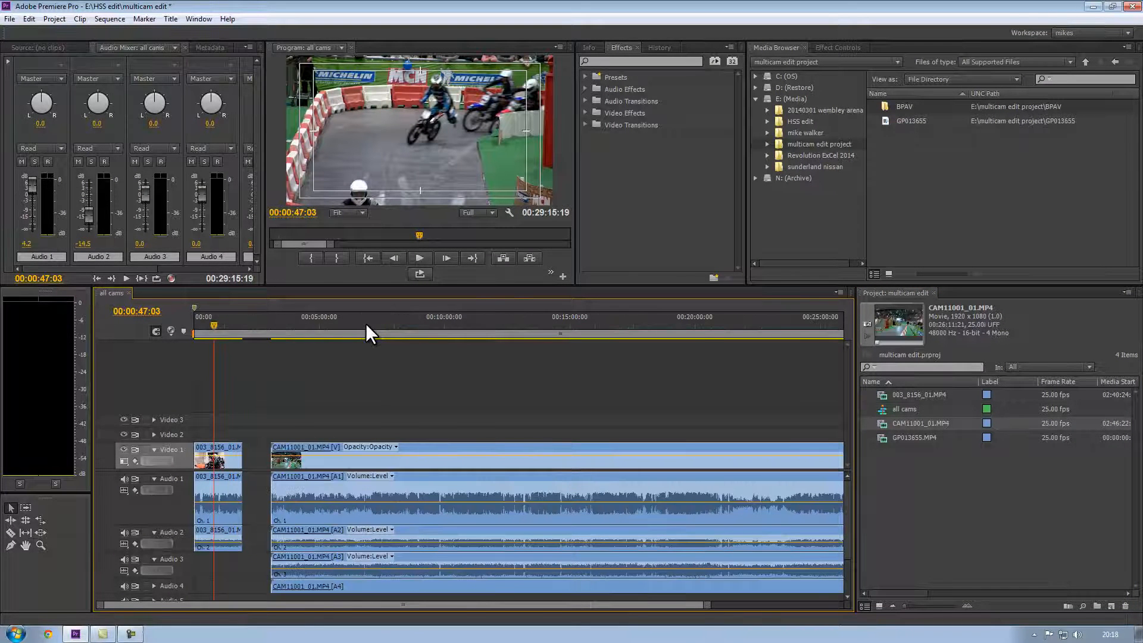
{"action": "key", "text": "minus"}
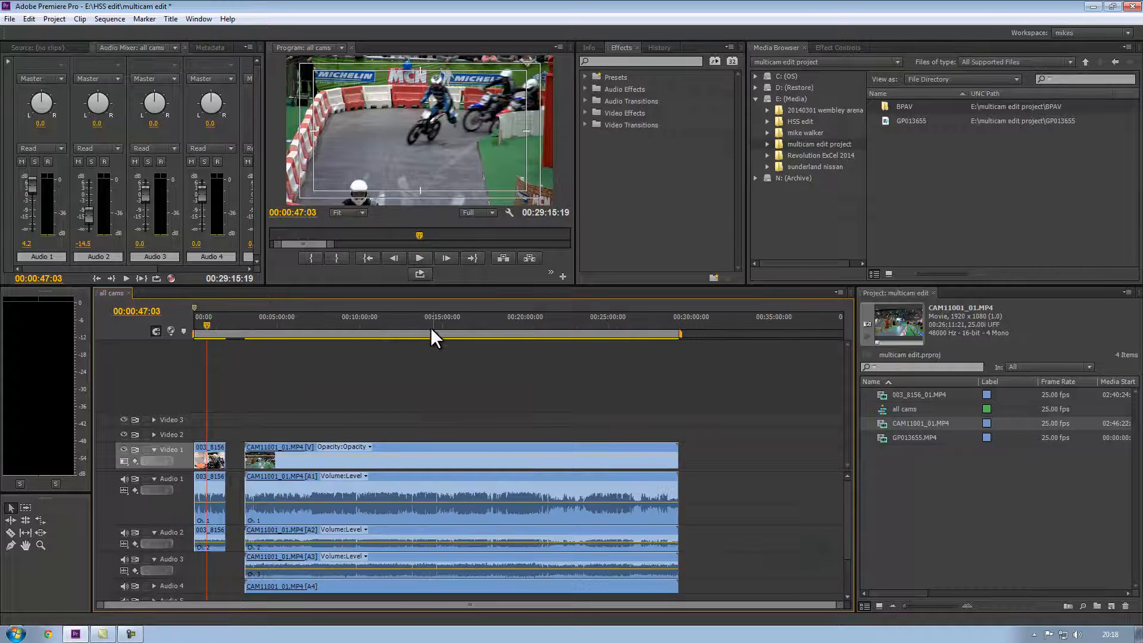
{"action": "left_click", "coordinate": [426, 328]}
{"action": "left_click_drag", "start_coordinate": [427, 327], "coordinate": [487, 337]}
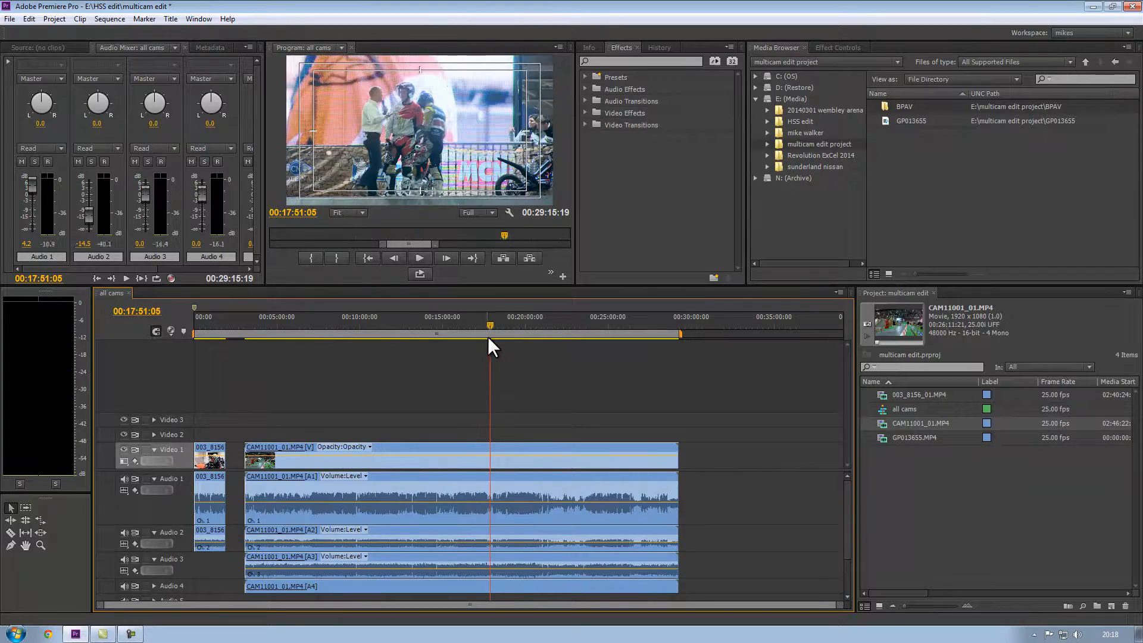
{"action": "key", "text": "space"}
{"action": "key", "text": "space"}
{"action": "key", "text": "backslash"}
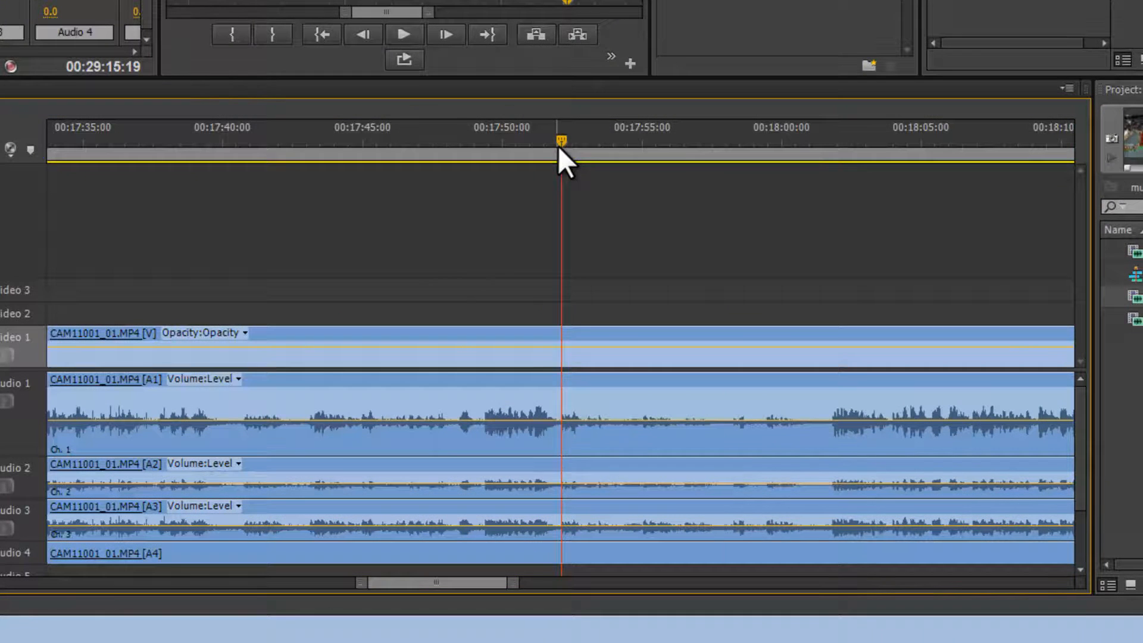
{"action": "left_click_drag", "start_coordinate": [516, 333], "coordinate": [567, 344]}
{"action": "left_click_drag", "start_coordinate": [639, 171], "coordinate": [842, 183]}
{"action": "key", "text": "space"}
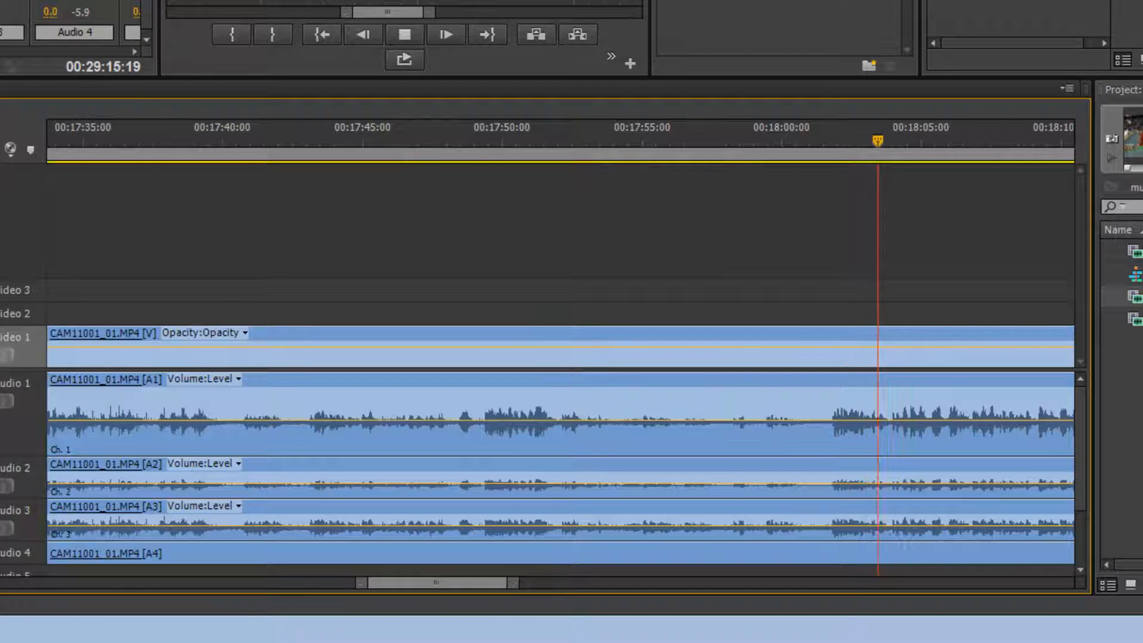
{"action": "key", "text": "space"}
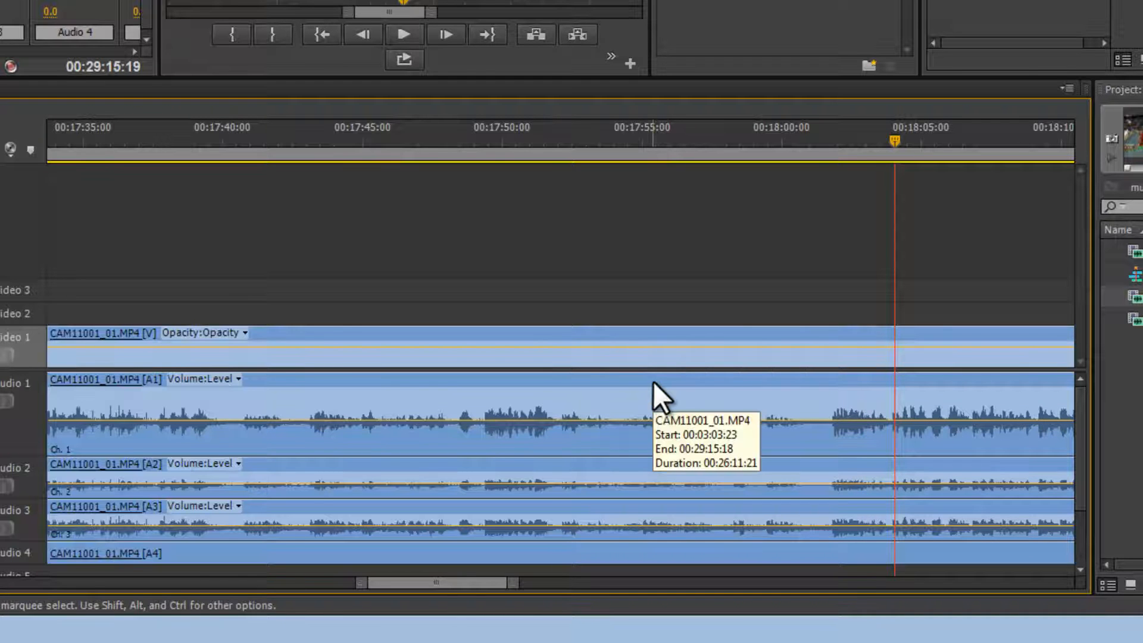
{"action": "key", "text": "backslash"}
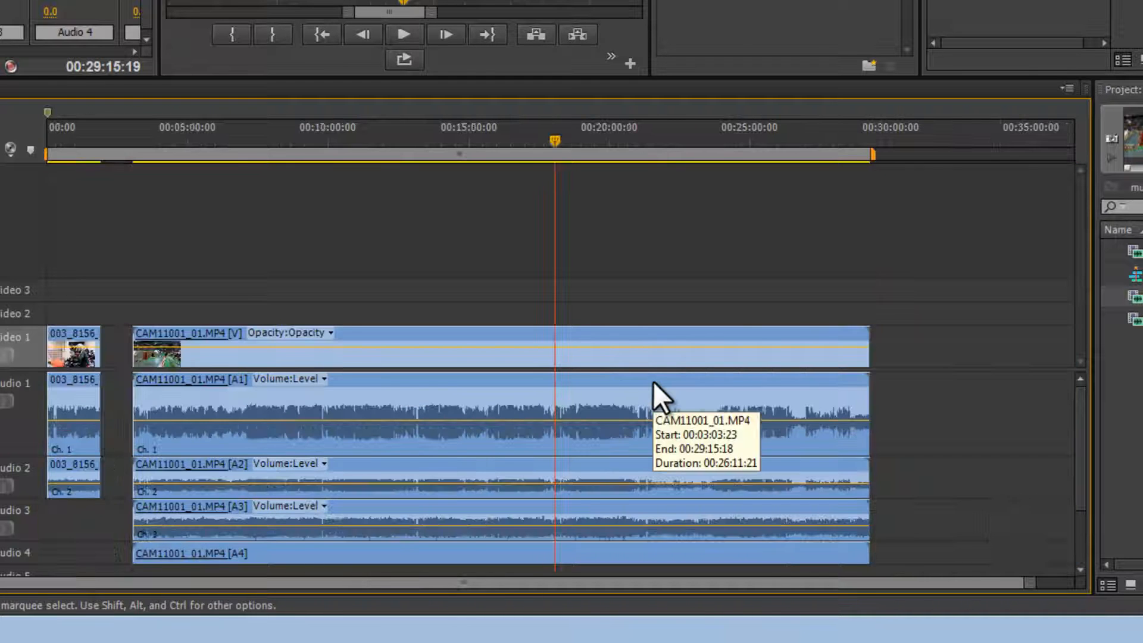
Unlink the CAM11001 clip's video from its audio and delete its parts on Audio 2, Audio 3 and Audio 4.
{"action": "left_click", "coordinate": [815, 395]}
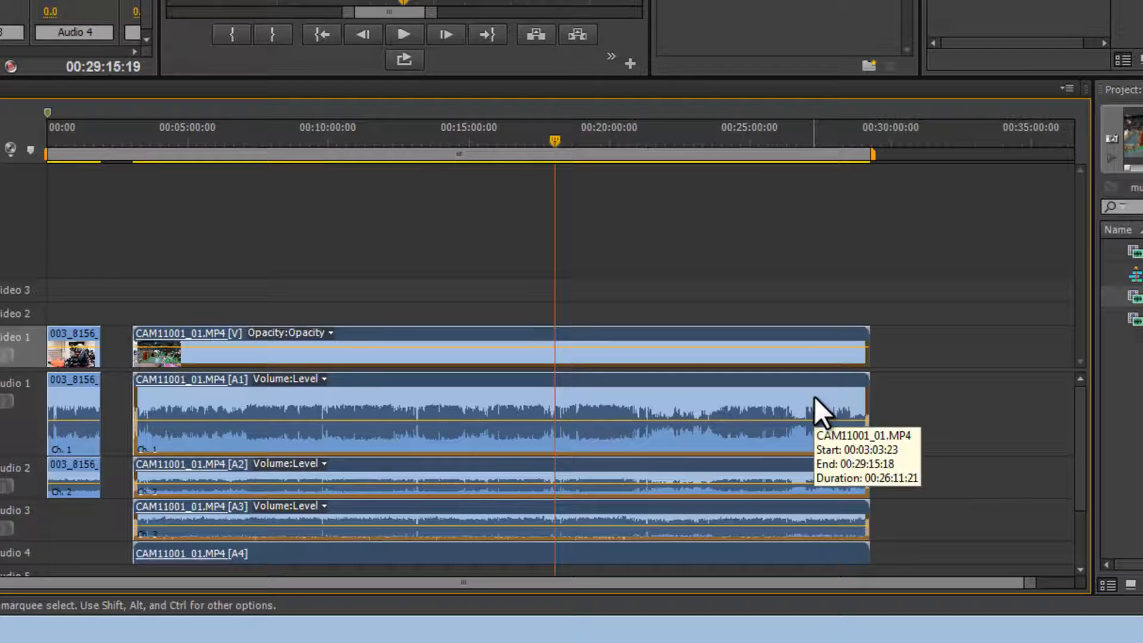
{"action": "right_click", "coordinate": [821, 391]}
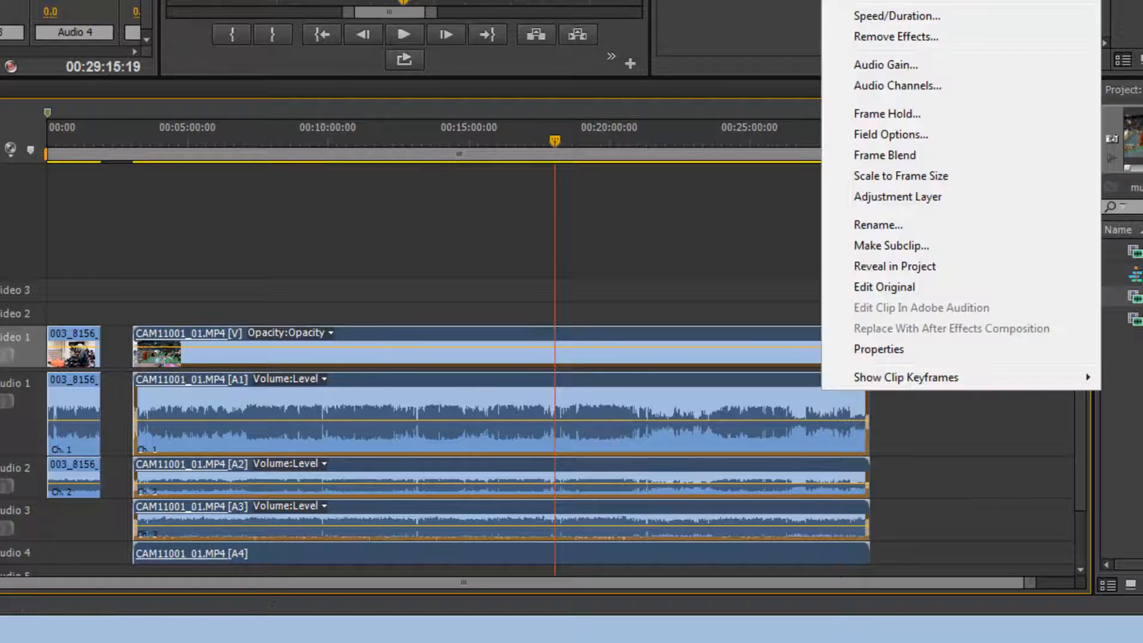
{"action": "left_click", "coordinate": [881, 0]}
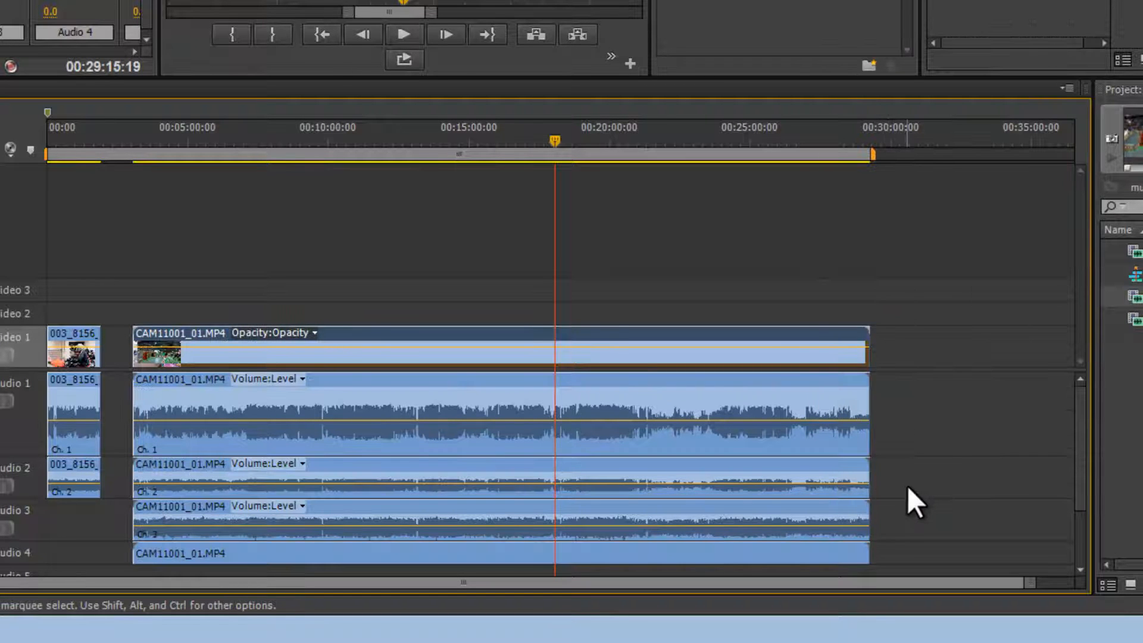
{"action": "left_click_drag", "start_coordinate": [905, 476], "coordinate": [798, 574]}
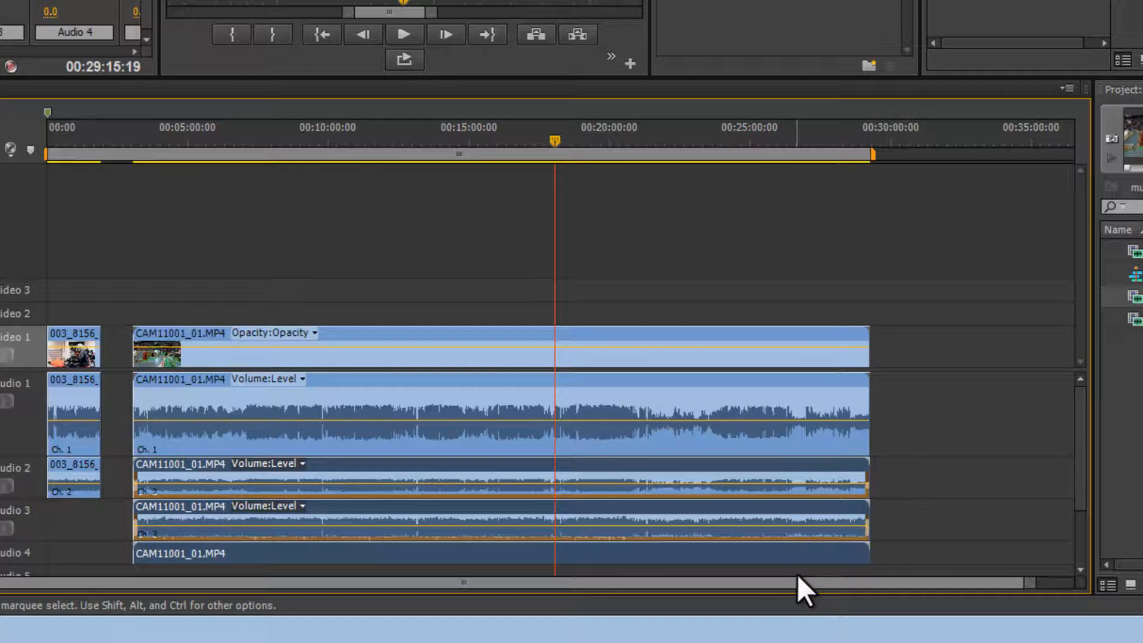
{"action": "key", "text": "Delete"}
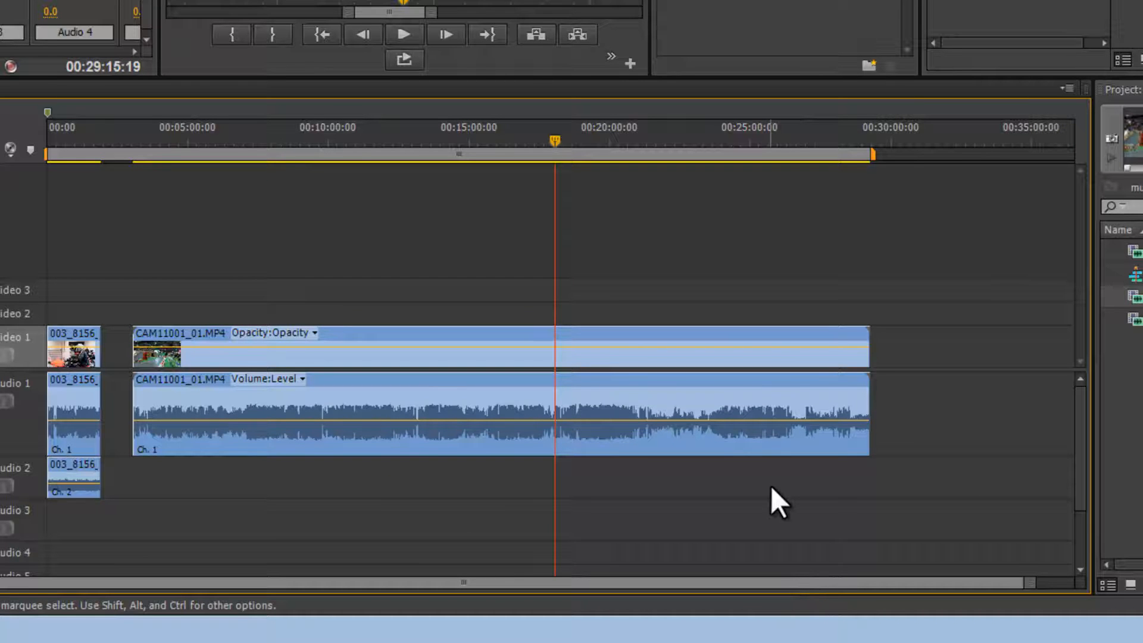
Zoom into the CAM11001 clip near 00:18:36 and step frame by frame to find the exact cut point.
{"action": "key", "text": "space"}
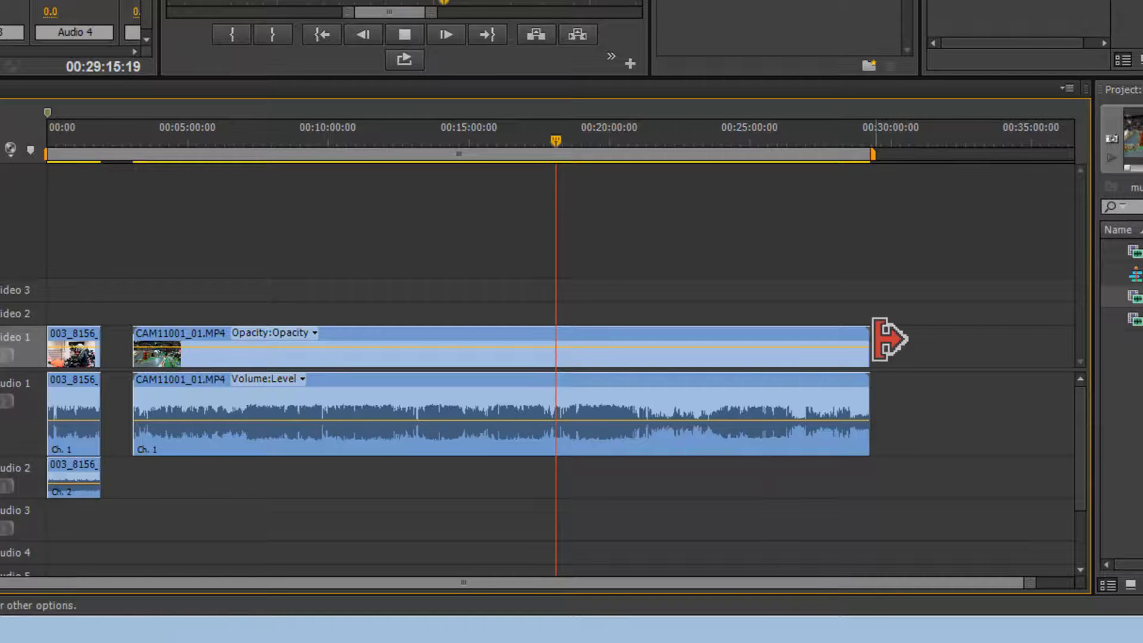
{"action": "key", "text": "equal"}
{"action": "key", "text": "equal"}
{"action": "key", "text": "equal"}
{"action": "key", "text": "equal"}
{"action": "key", "text": "equal"}
{"action": "key", "text": "space"}
{"action": "left_click_drag", "start_coordinate": [599, 142], "coordinate": [1007, 161]}
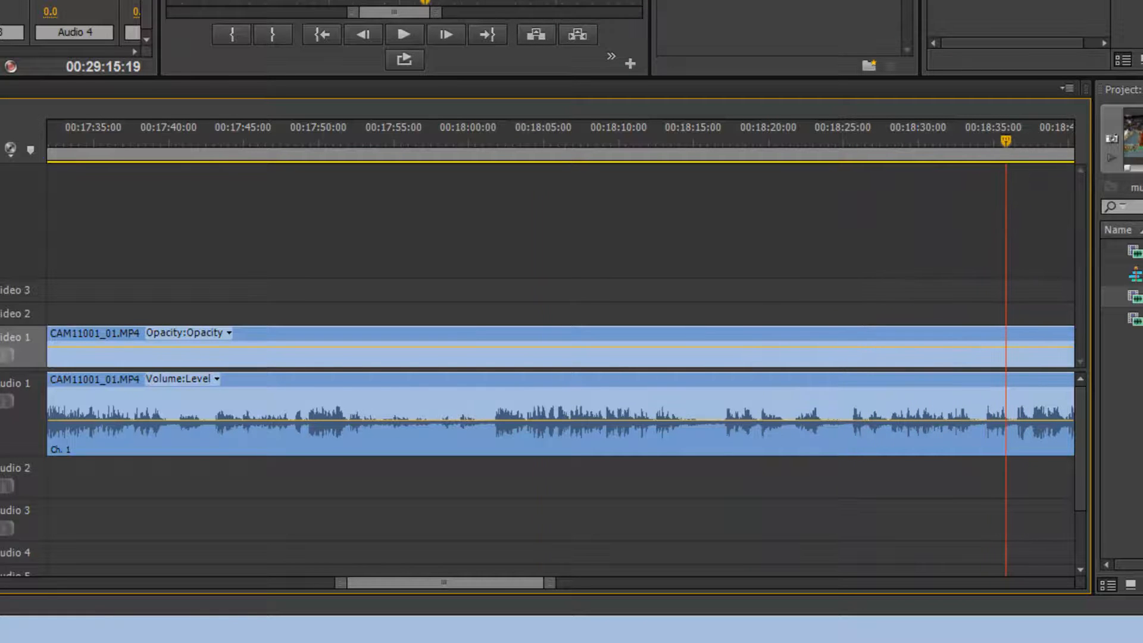
{"action": "key", "text": "equal"}
{"action": "key", "text": "equal"}
{"action": "key", "text": "equal"}
{"action": "left_click_drag", "start_coordinate": [555, 134], "coordinate": [724, 143]}
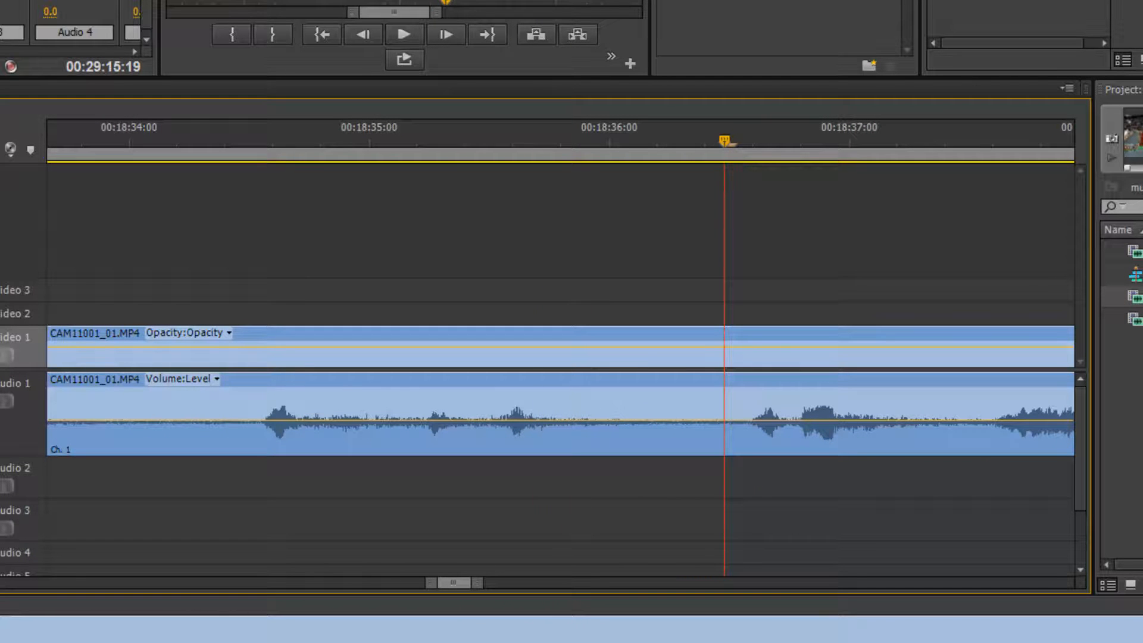
{"action": "key", "text": "space"}
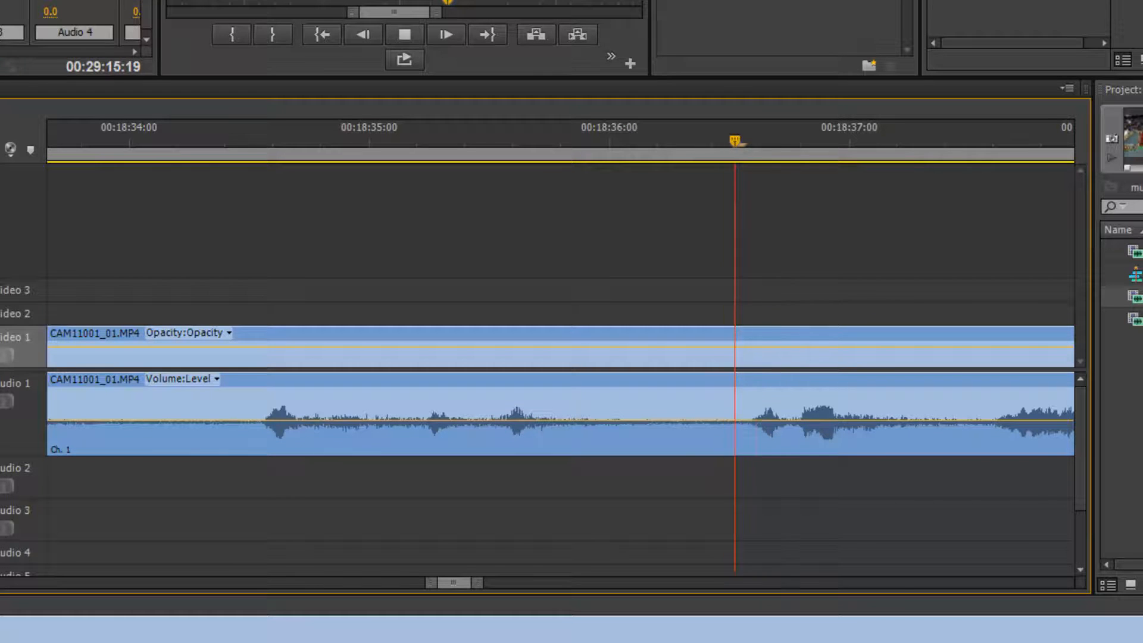
{"action": "key", "text": "space"}
{"action": "key", "text": "Left"}
{"action": "key", "text": "Left"}
{"action": "key", "text": "Left"}
{"action": "key", "text": "Left"}
{"action": "key", "text": "Left"}
{"action": "key", "text": "Left"}
{"action": "key", "text": "Left"}
{"action": "key", "text": "Left"}
{"action": "key", "text": "Left"}
{"action": "key", "text": "Left"}
{"action": "key", "text": "Left"}
{"action": "key", "text": "Left"}
{"action": "key", "text": "Right"}
{"action": "key", "text": "Right"}
{"action": "key", "text": "Left"}
{"action": "key", "text": "Right"}
{"action": "key", "text": "Left"}
{"action": "key", "text": "Left"}
{"action": "key", "text": "Right"}
{"action": "key", "text": "Right"}
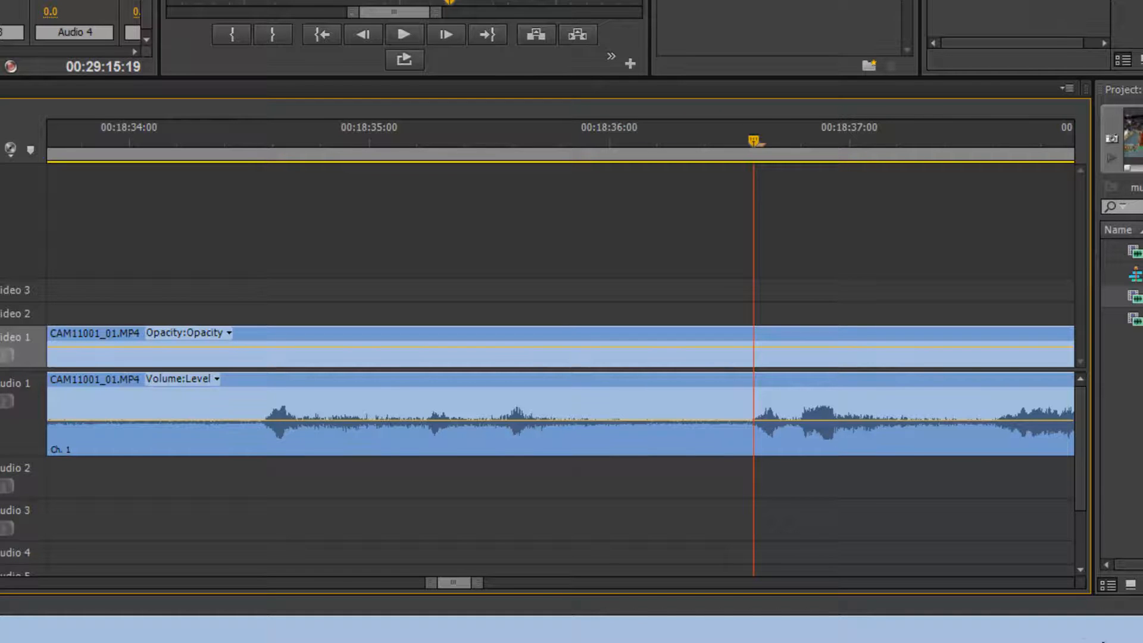
Razor the CAM11001 video and audio at the playhead, about 00:18:36:15.
{"action": "key", "text": "c"}
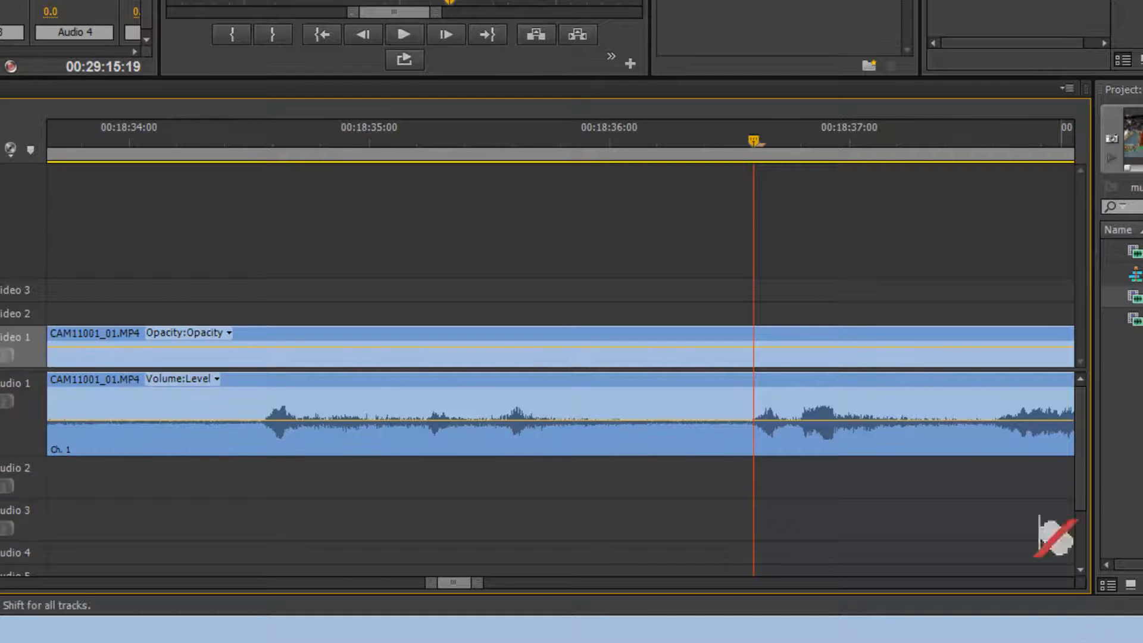
{"action": "left_click", "coordinate": [757, 357]}
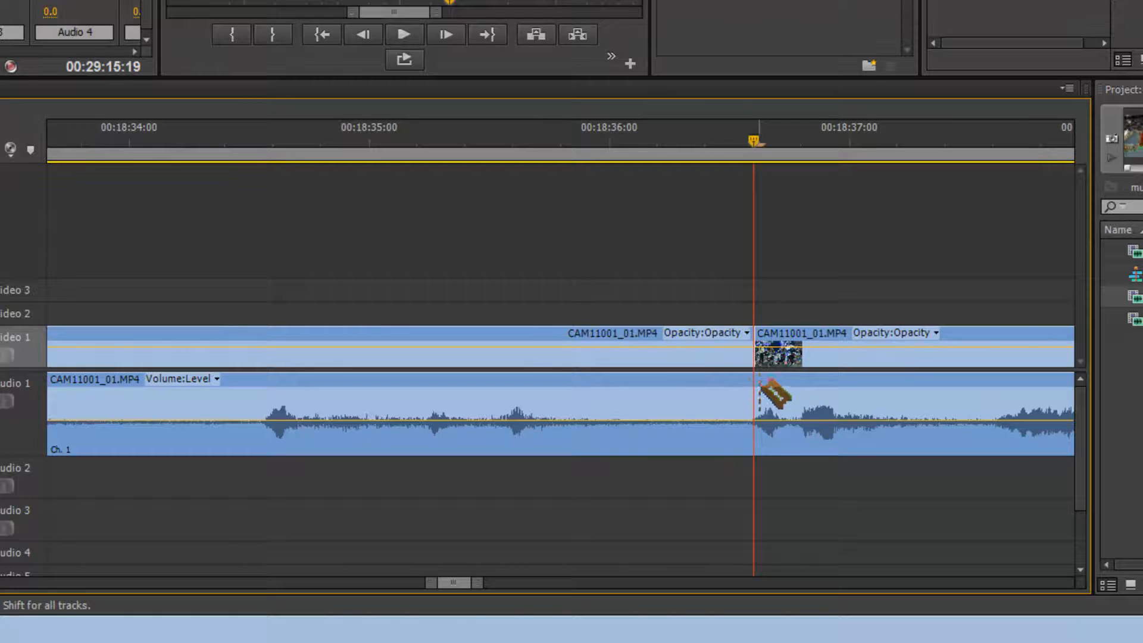
{"action": "left_click", "coordinate": [758, 393]}
{"action": "key", "text": "v"}
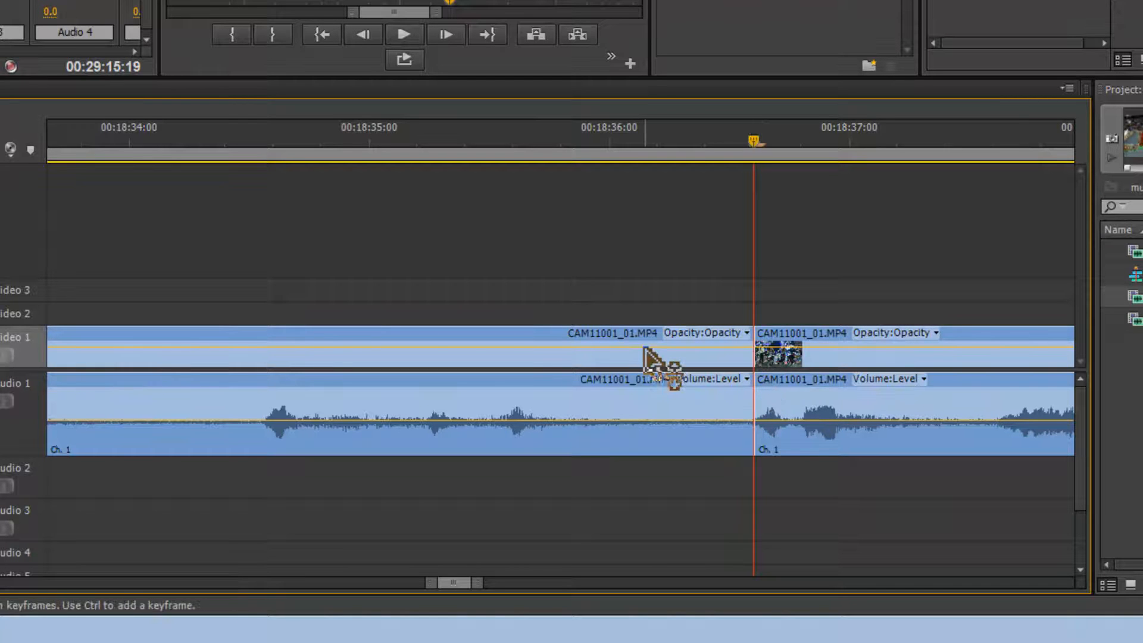
Delete the CAM11001 video and audio portions before the cut.
{"action": "left_click", "coordinate": [547, 358]}
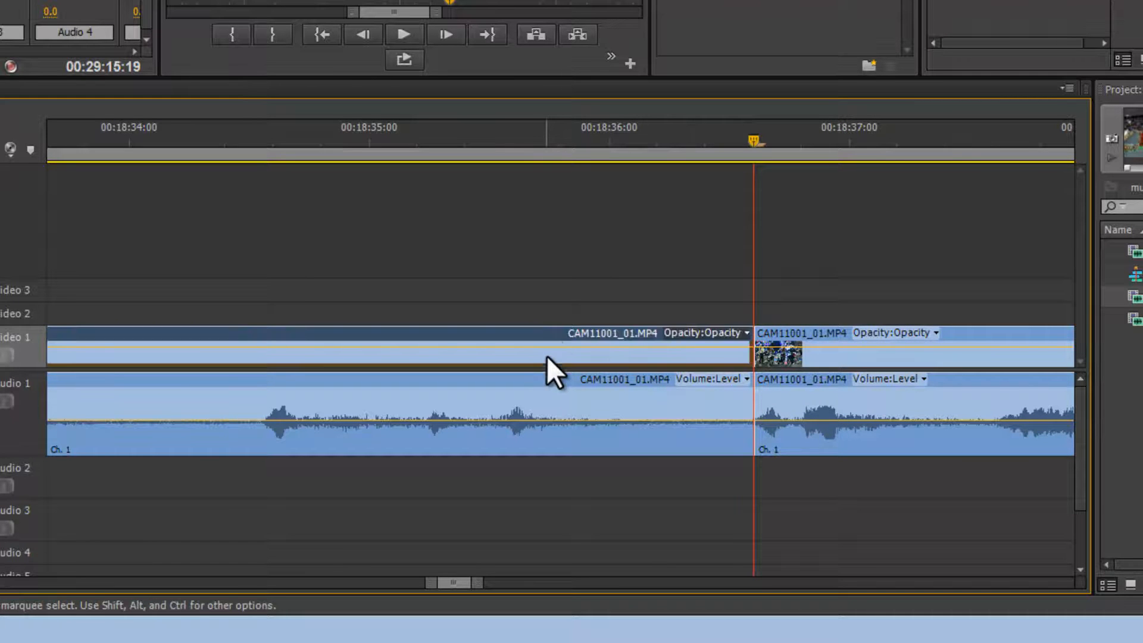
{"action": "left_click_drag", "start_coordinate": [548, 298], "coordinate": [516, 487]}
{"action": "key", "text": "Delete"}
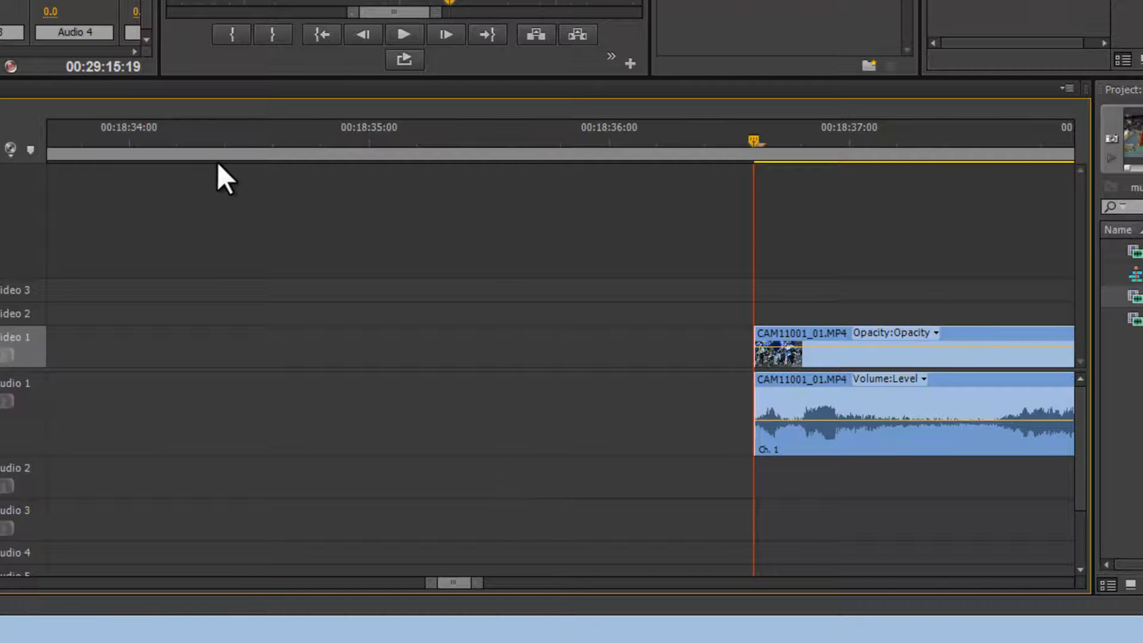
Add a sequence marker on the first clip's sync frame at about 00:00:00:05.
{"action": "key", "text": "backslash"}
{"action": "left_click_drag", "start_coordinate": [167, 133], "coordinate": [39, 159]}
{"action": "key", "text": "backslash"}
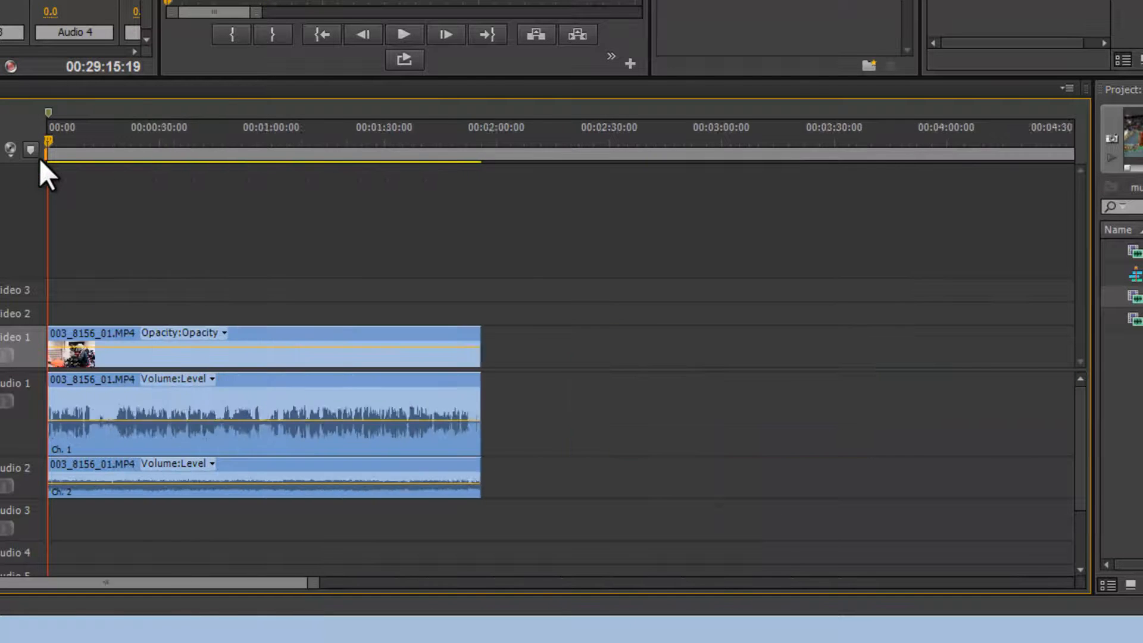
{"action": "key", "text": "equal"}
{"action": "key", "text": "equal"}
{"action": "key", "text": "equal"}
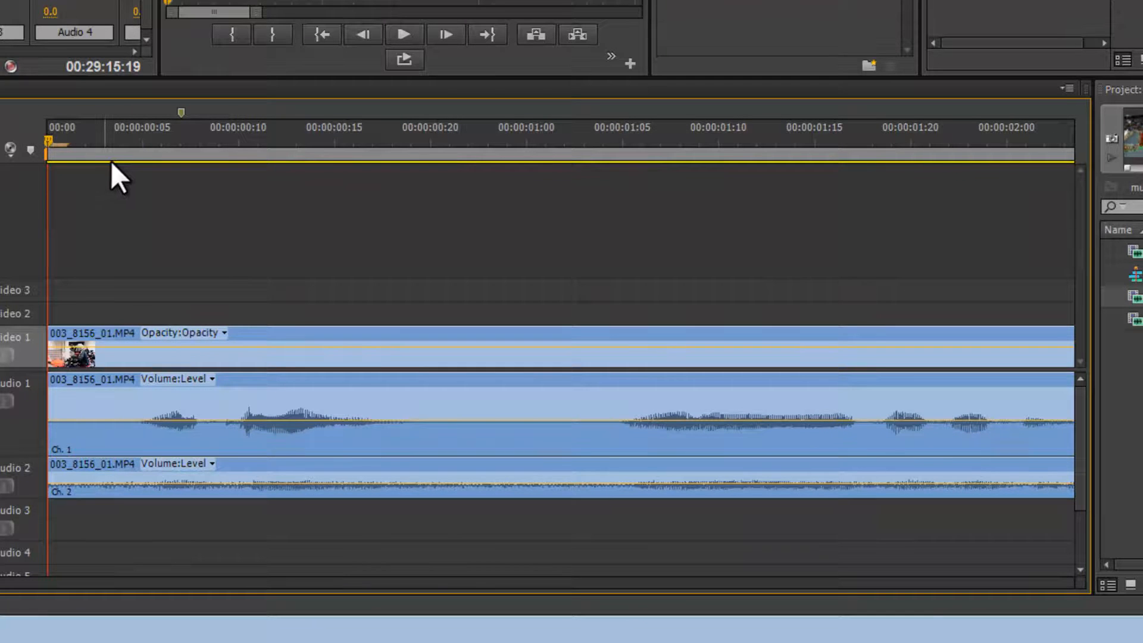
{"action": "key", "text": "Right"}
{"action": "key", "text": "Right"}
{"action": "key", "text": "Right"}
{"action": "key", "text": "Right"}
{"action": "key", "text": "Right"}
{"action": "key", "text": "Right"}
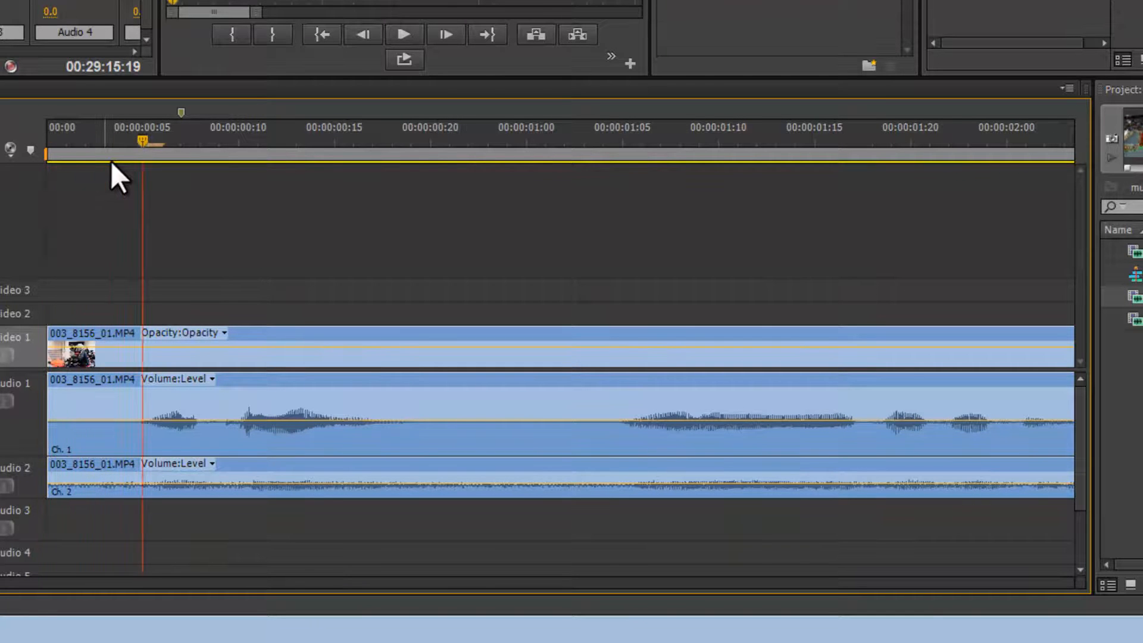
{"action": "key", "text": "Left"}
{"action": "key", "text": "m"}
Clear the other sequence marker just after the new one.
{"action": "left_click", "coordinate": [181, 113]}
{"action": "right_click", "coordinate": [181, 116]}
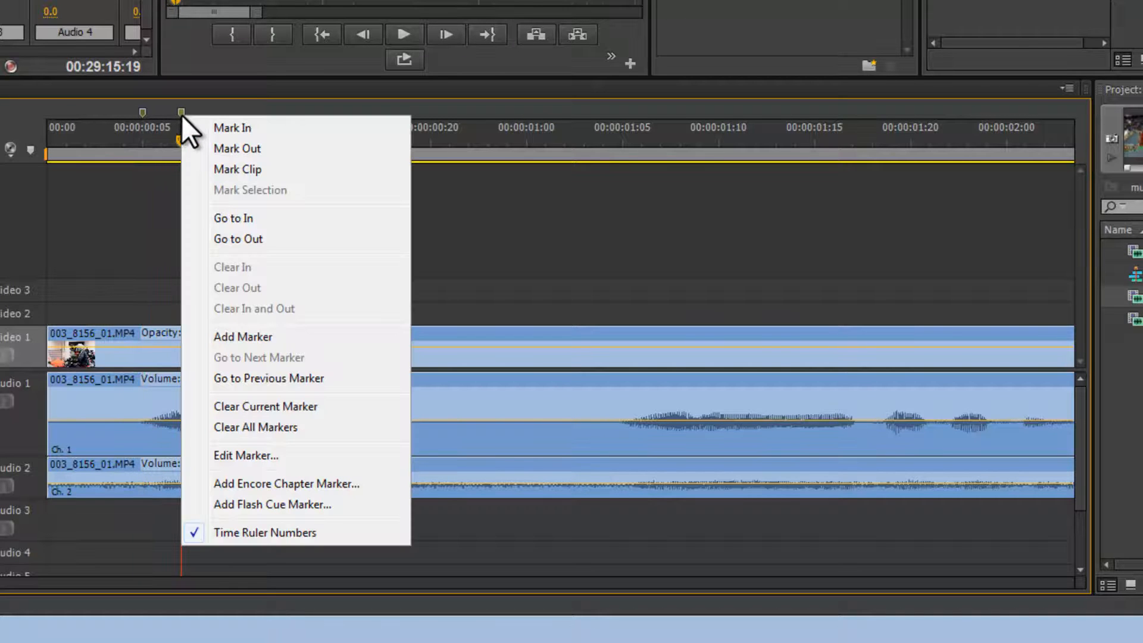
{"action": "left_click", "coordinate": [259, 412]}
Move the first clip's video up to Video 3 and slide the CAM11001 video to the sequence start on Video 1.
{"action": "left_click", "coordinate": [152, 138]}
{"action": "key", "text": "Right"}
{"action": "key", "text": "Left"}
{"action": "key", "text": "Left"}
{"action": "key", "text": "Right"}
{"action": "key", "text": "Right"}
{"action": "key", "text": "Left"}
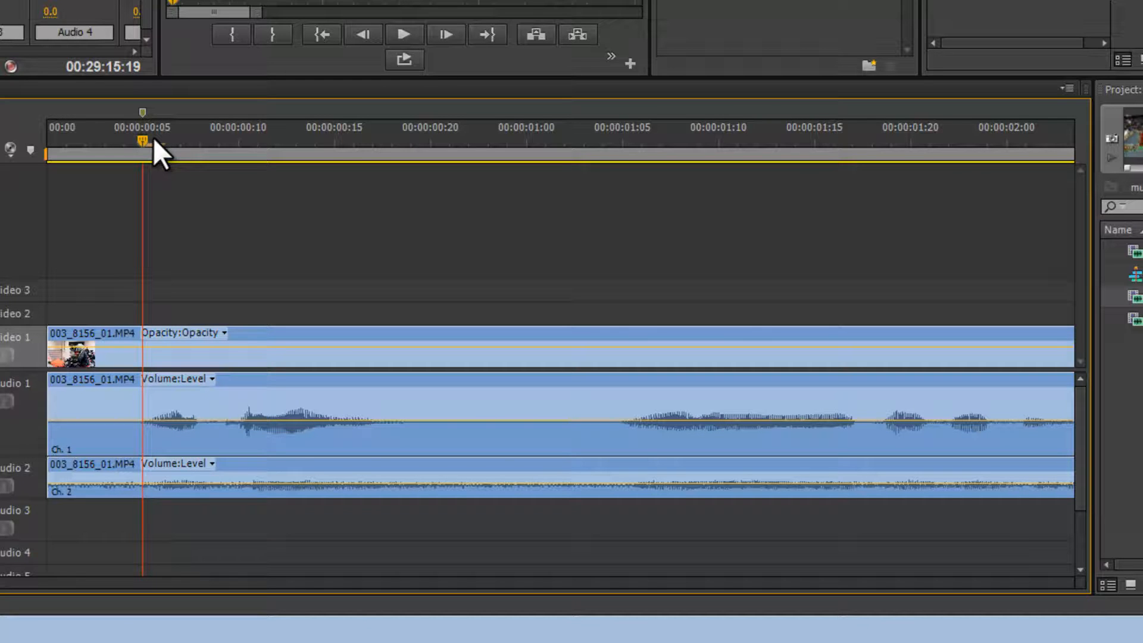
{"action": "key", "text": "backslash"}
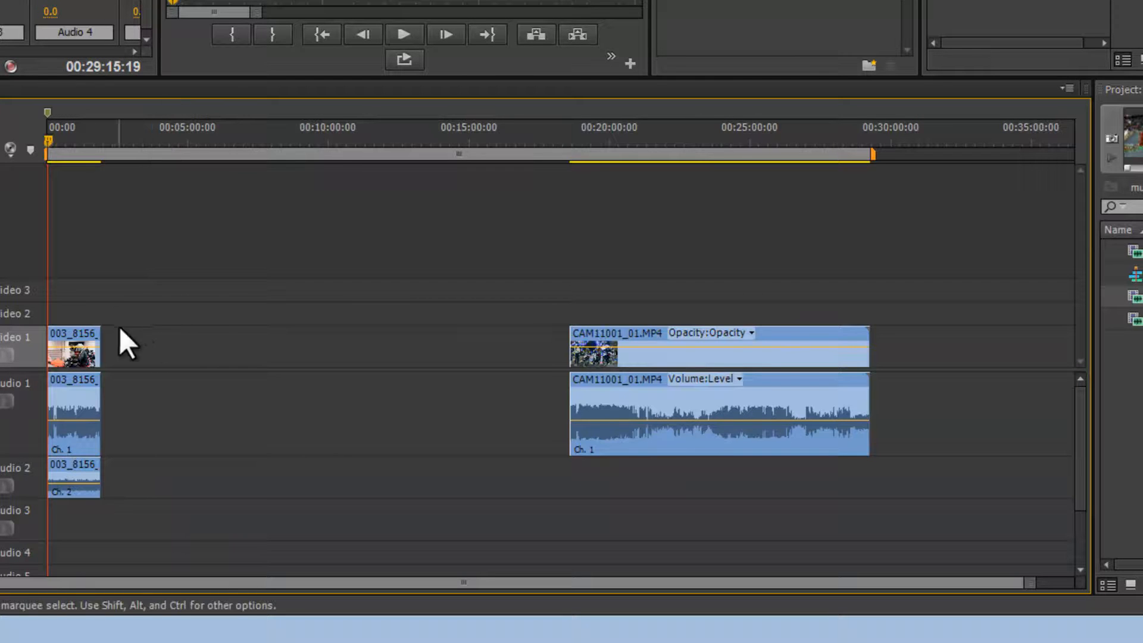
{"action": "left_click_drag", "start_coordinate": [85, 334], "coordinate": [87, 306]}
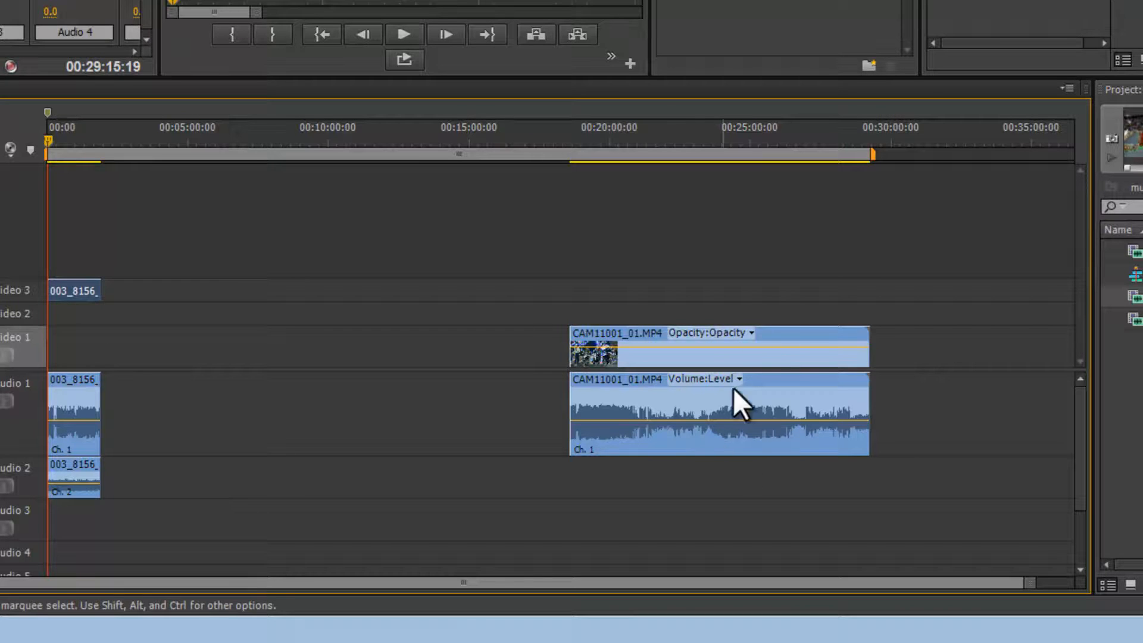
{"action": "left_click_drag", "start_coordinate": [829, 331], "coordinate": [308, 335]}
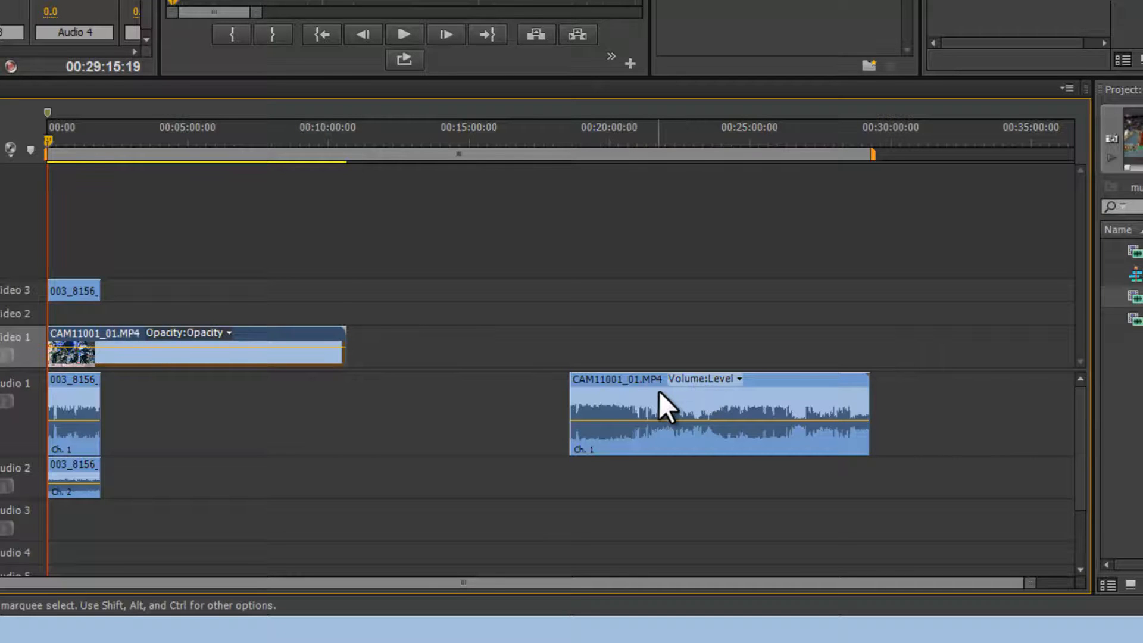
Move the CAM11001 audio onto Audio 3 at the sequence start.
{"action": "left_click_drag", "start_coordinate": [659, 390], "coordinate": [93, 509]}
{"action": "key", "text": "equal"}
{"action": "key", "text": "equal"}
{"action": "key", "text": "equal"}
{"action": "key", "text": "equal"}
{"action": "key", "text": "equal"}
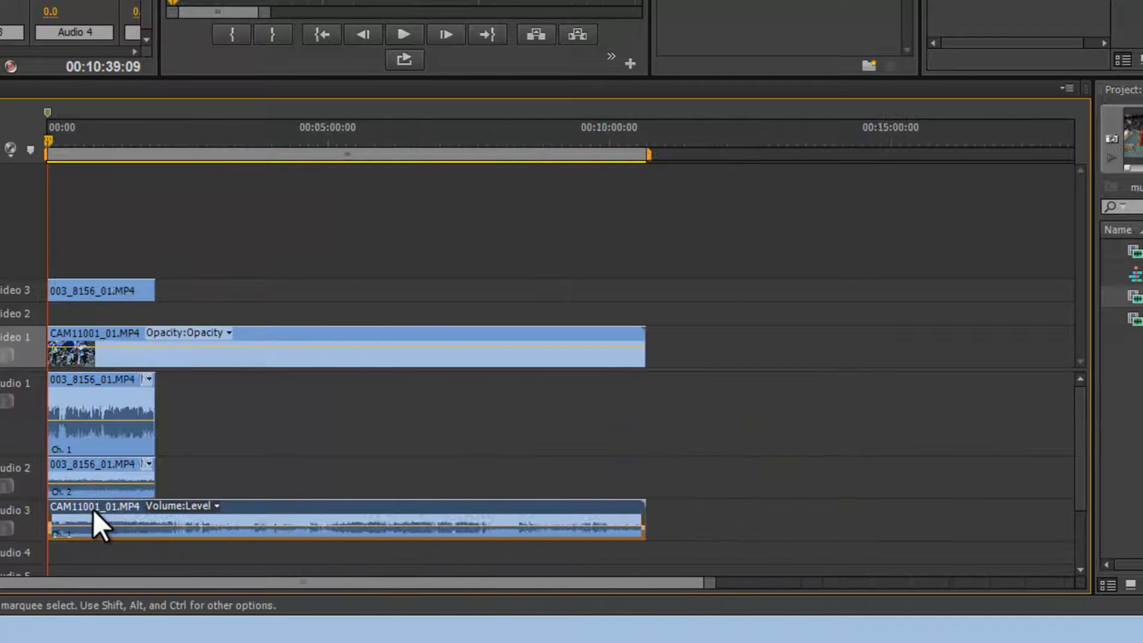
{"action": "key", "text": "equal"}
{"action": "key", "text": "equal"}
{"action": "key", "text": "equal"}
{"action": "key", "text": "equal"}
{"action": "key", "text": "equal"}
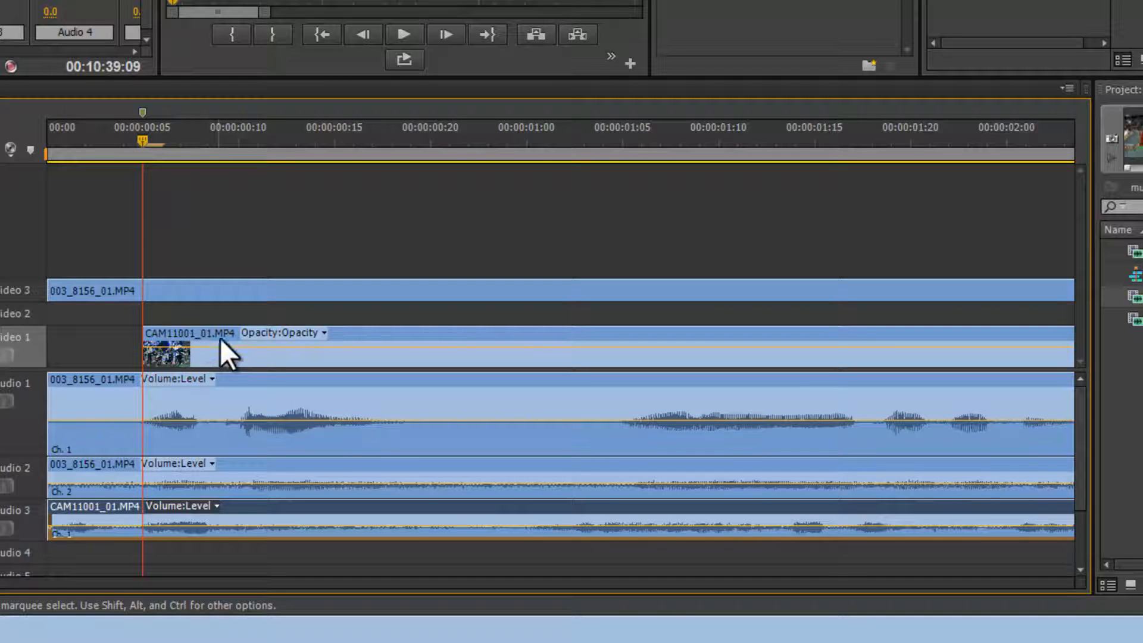
Slide the CAM11001 audio to line up with its video and play back the sequence.
{"action": "left_click_drag", "start_coordinate": [263, 507], "coordinate": [358, 507]}
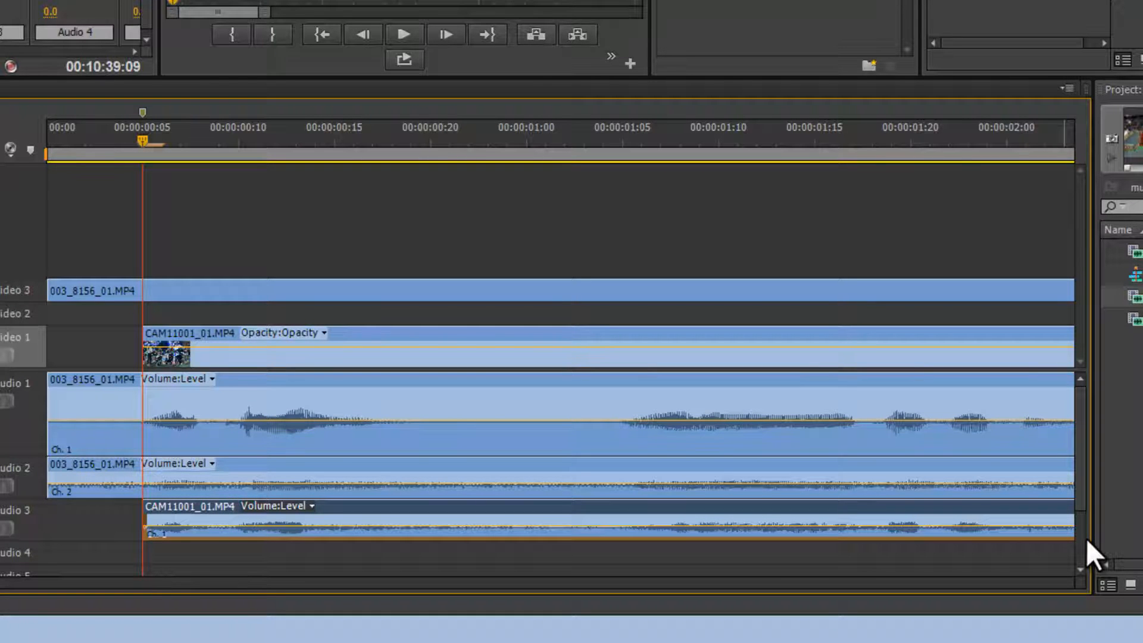
{"action": "key", "text": "space"}
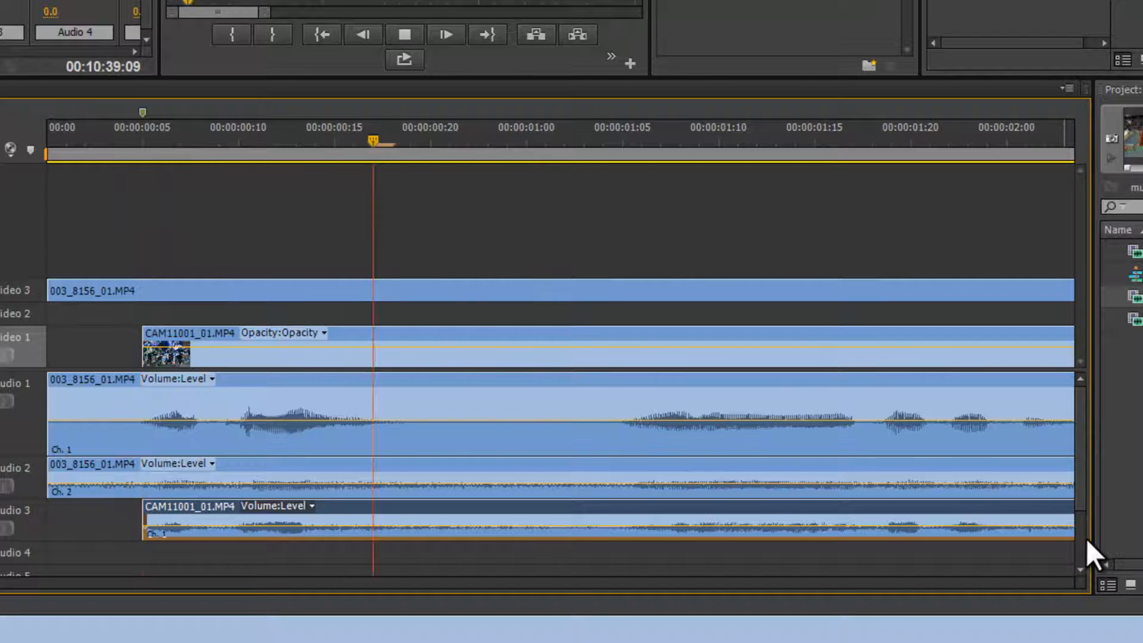
{"action": "key", "text": "space"}
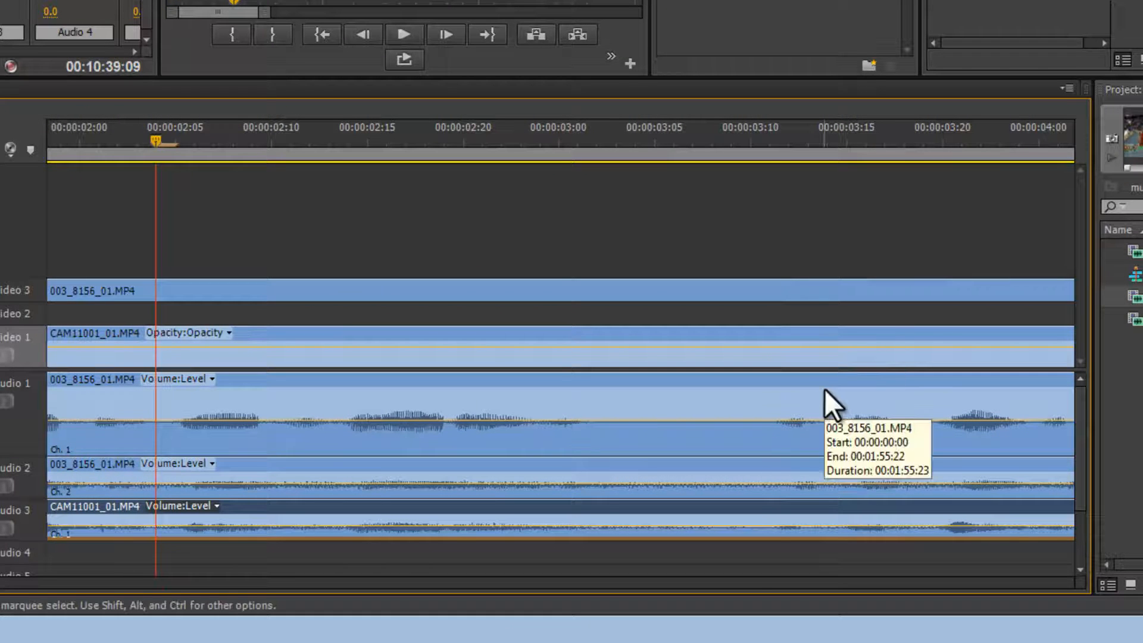
{"action": "key", "text": "Home"}
{"action": "key", "text": "space"}
{"action": "key", "text": "space"}
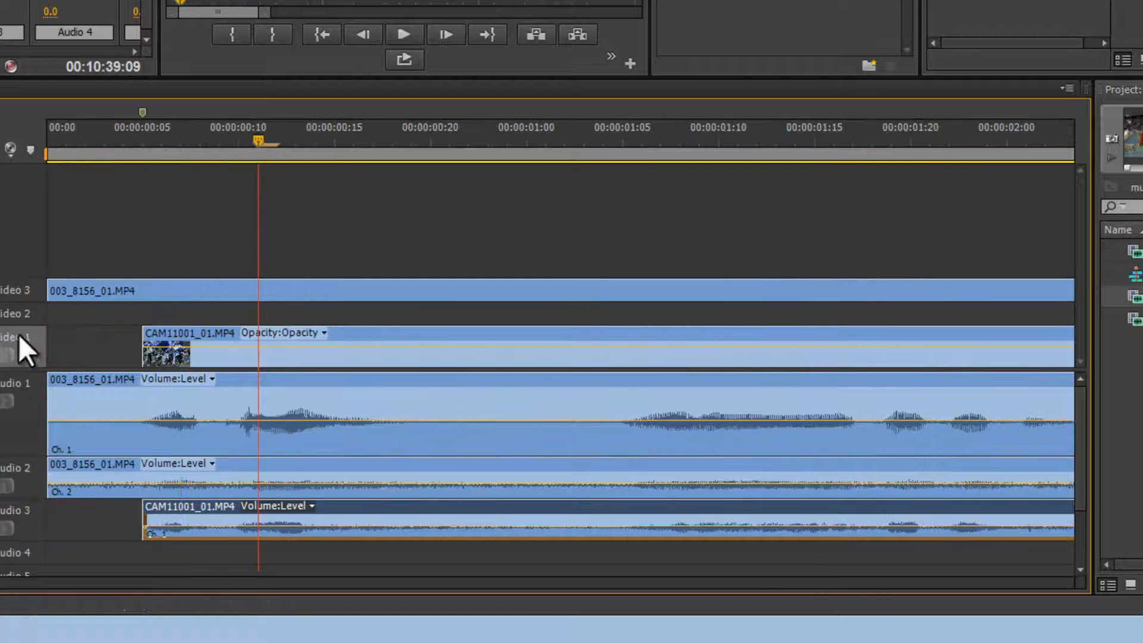
Slide the CAM11001 video and audio to the sequence start and play back with Audio 1 and Audio 2 muted.
{"action": "left_click_drag", "start_coordinate": [128, 328], "coordinate": [49, 331]}
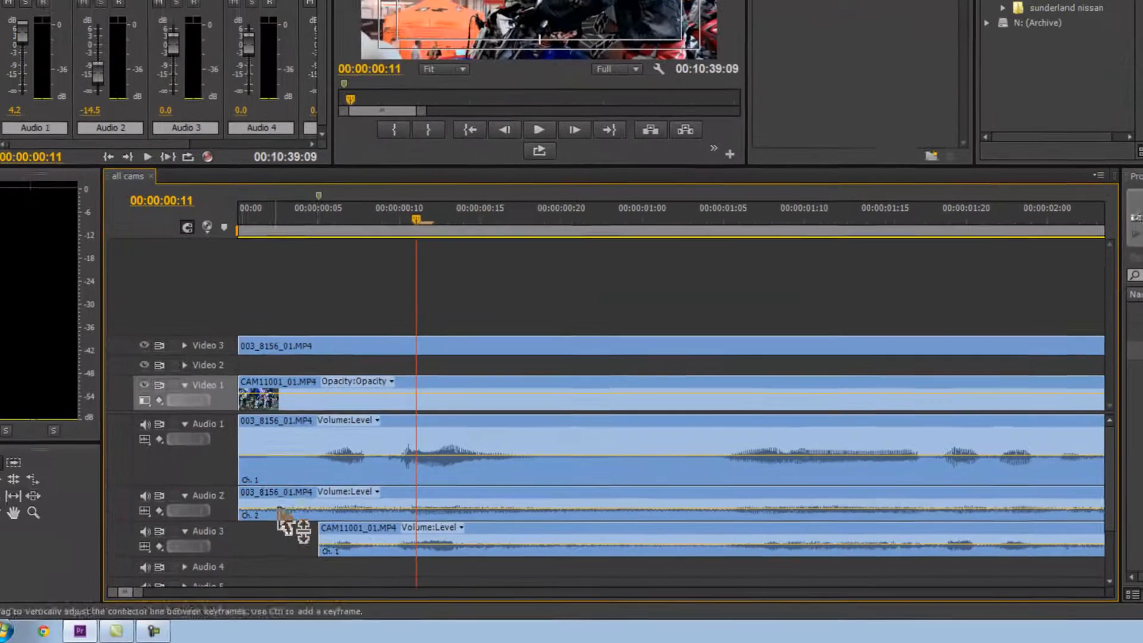
{"action": "left_click_drag", "start_coordinate": [312, 527], "coordinate": [173, 534]}
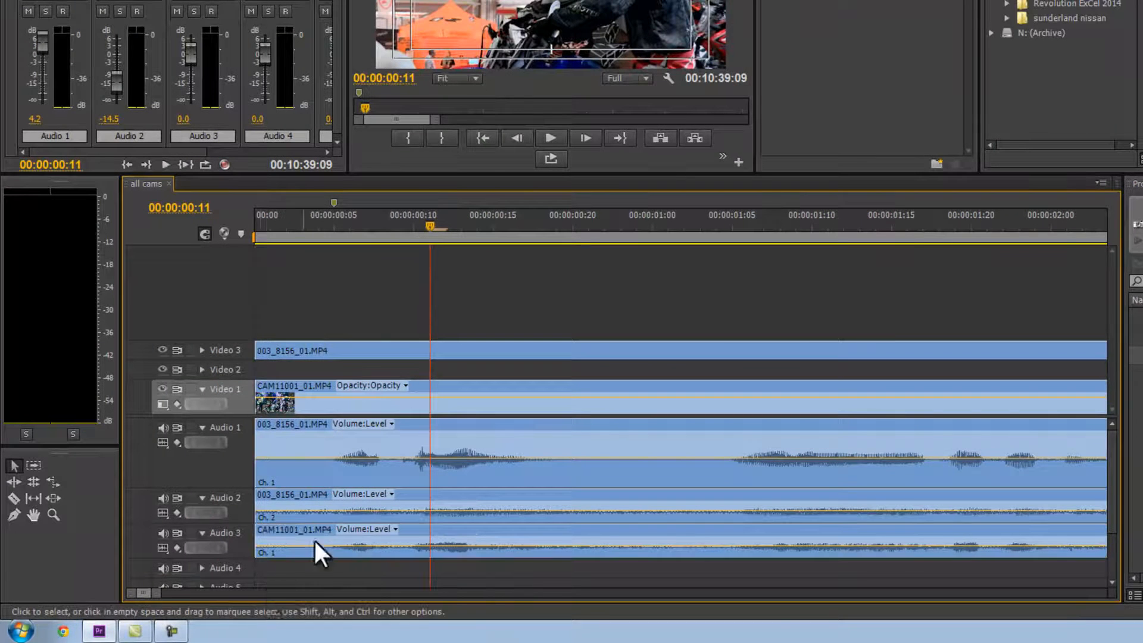
{"action": "left_click", "coordinate": [159, 496]}
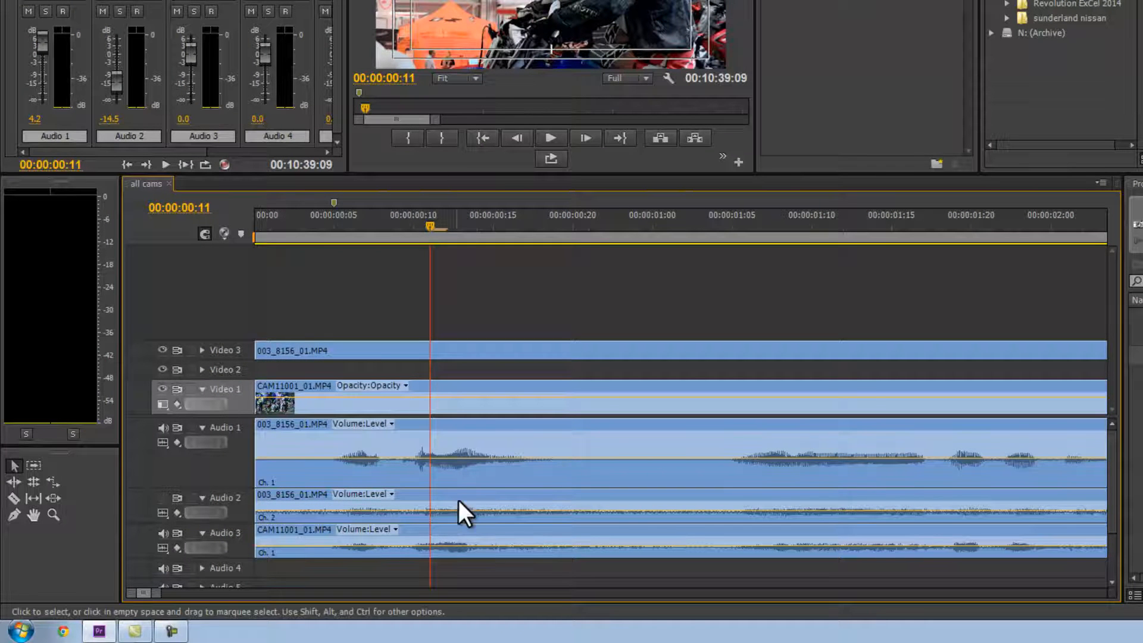
{"action": "key", "text": "space"}
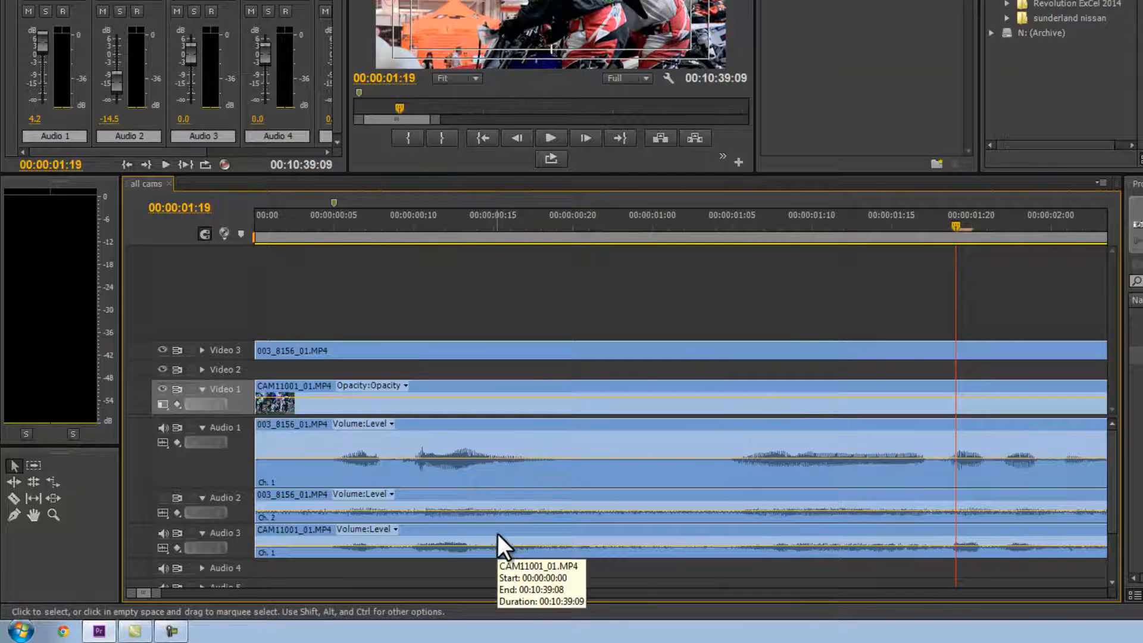
{"action": "key", "text": "space"}
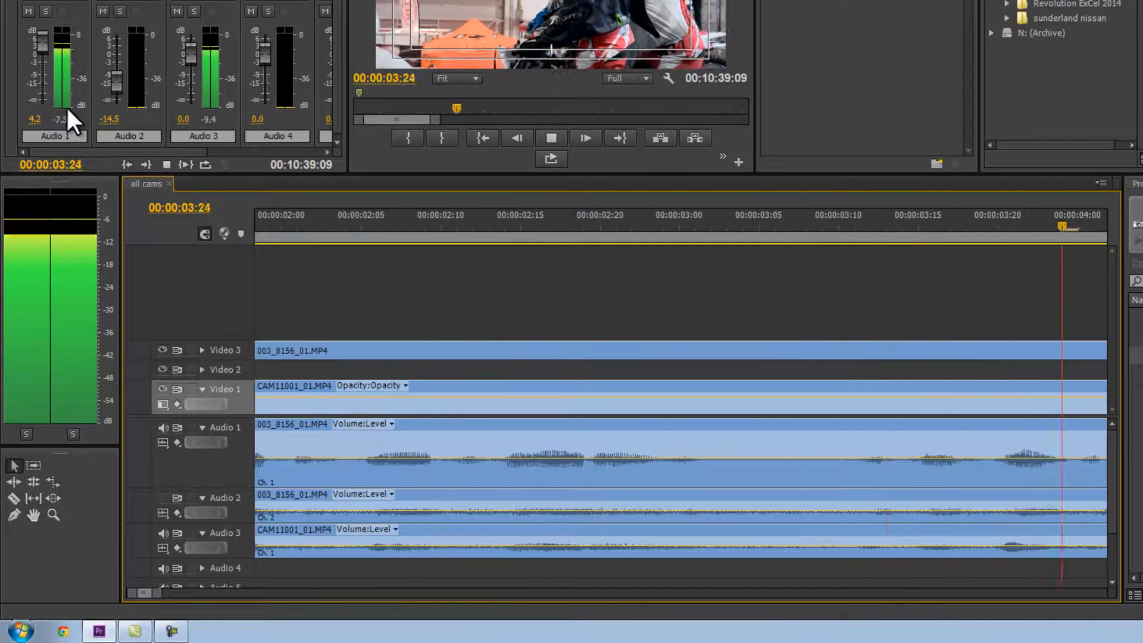
{"action": "key", "text": "space"}
{"action": "left_click", "coordinate": [163, 426]}
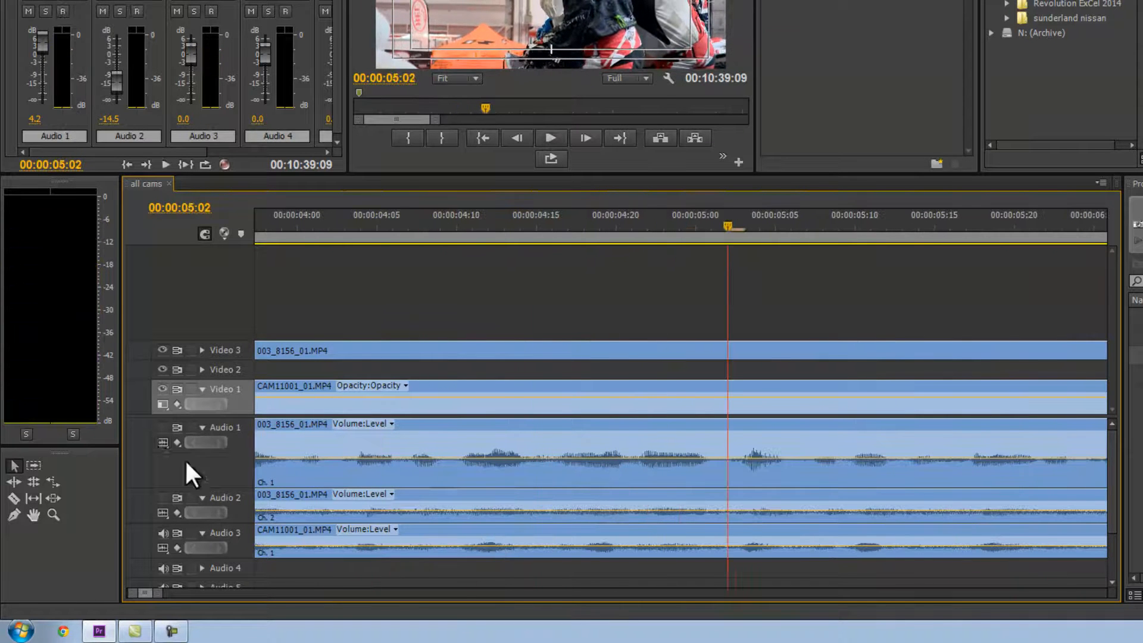
{"action": "key", "text": "space"}
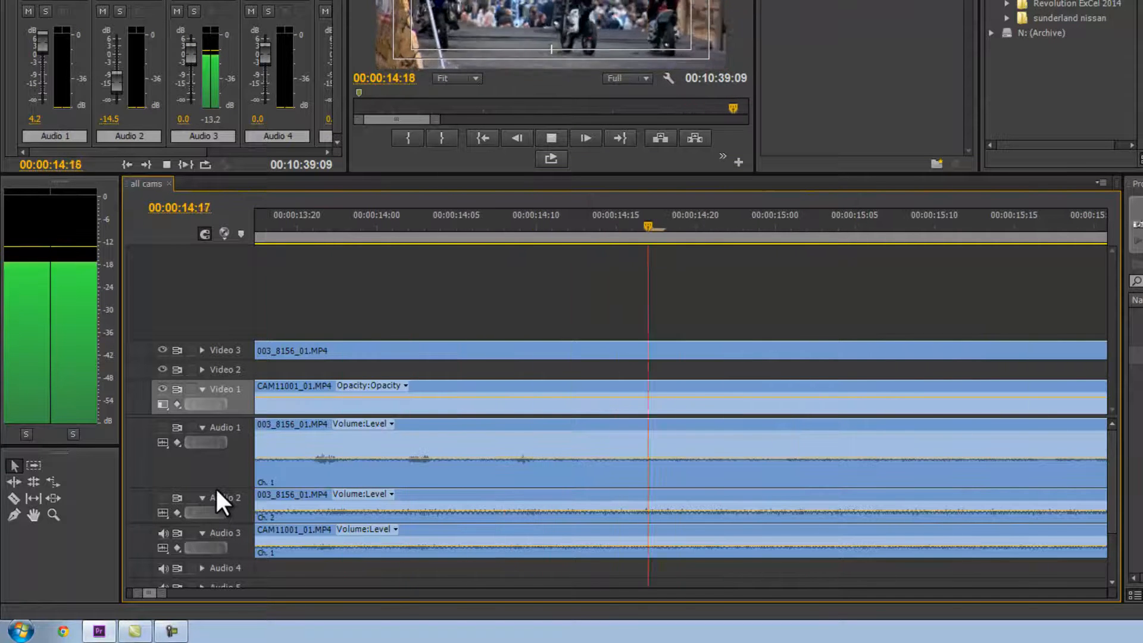
{"action": "key", "text": "space"}
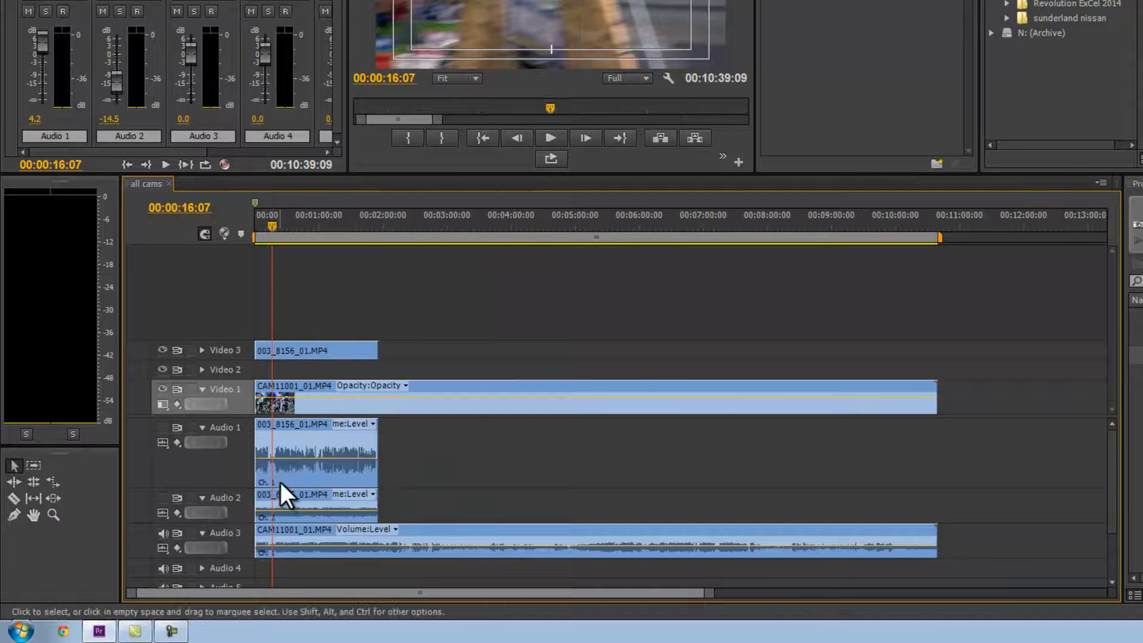
Trim the CAM11001 video and audio so they end with the 003_8156 clip.
{"action": "left_click_drag", "start_coordinate": [936, 396], "coordinate": [377, 399]}
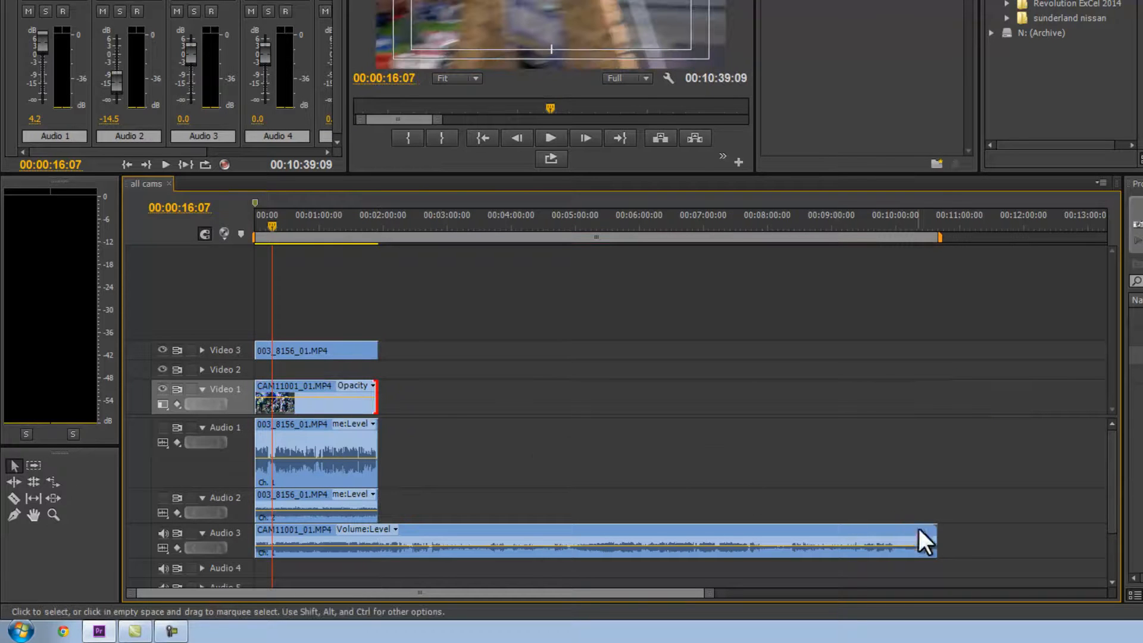
{"action": "left_click_drag", "start_coordinate": [932, 536], "coordinate": [378, 539]}
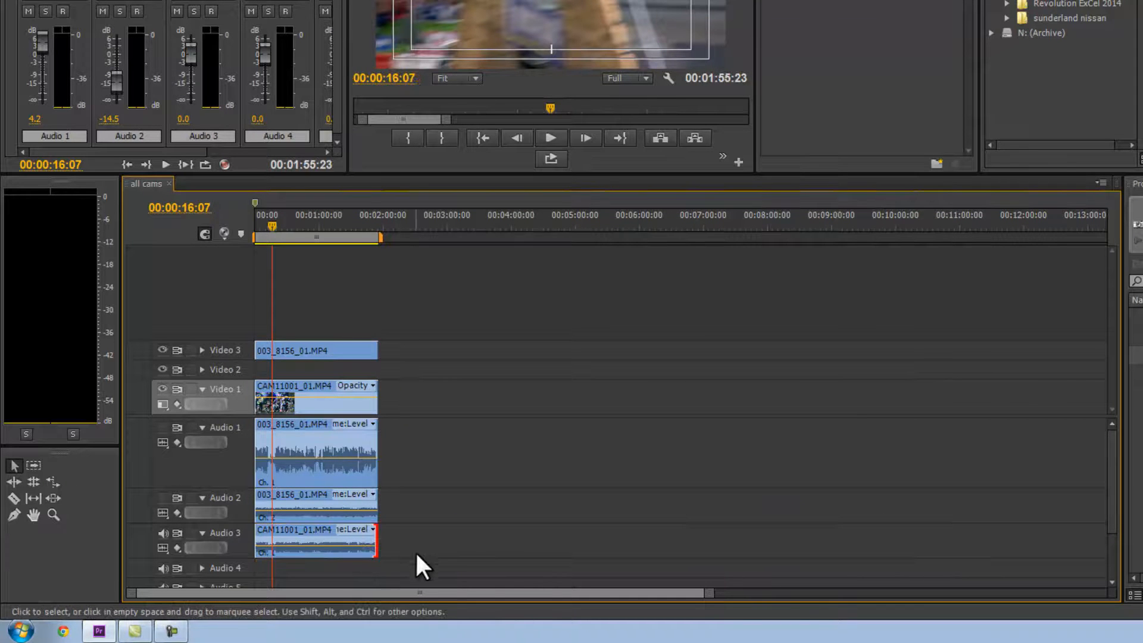
Delete the 003_8156 clip's Audio 2 channel and move the CAM11001 audio up to Audio 2.
{"action": "left_click", "coordinate": [293, 498]}
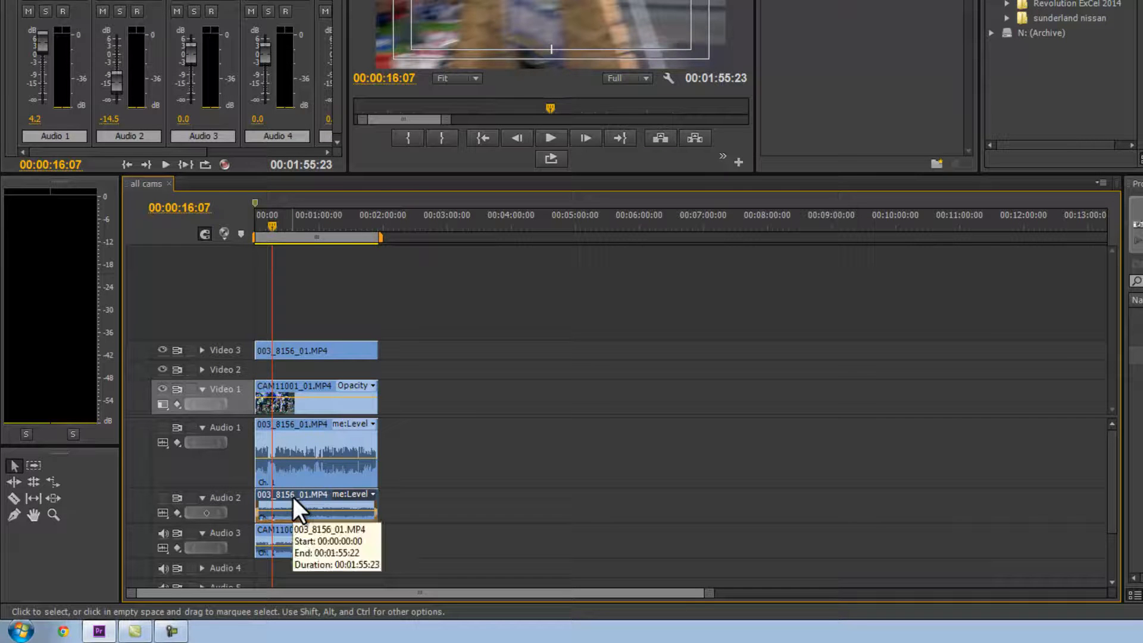
{"action": "key", "text": "Delete"}
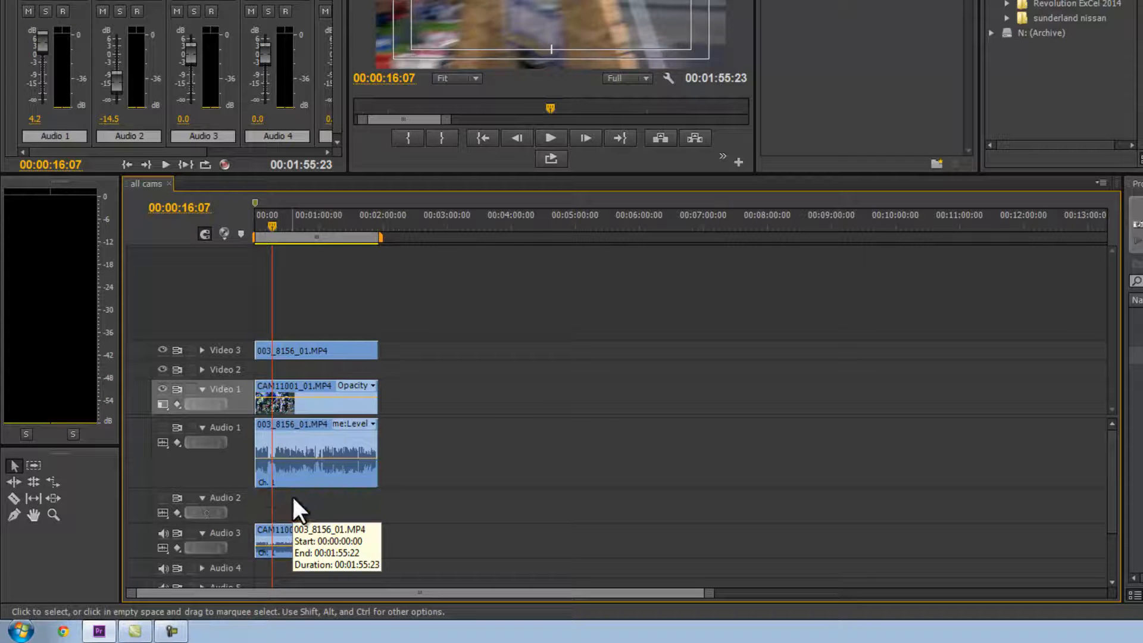
{"action": "left_click", "coordinate": [296, 526]}
{"action": "left_click_drag", "start_coordinate": [295, 521], "coordinate": [295, 513]}
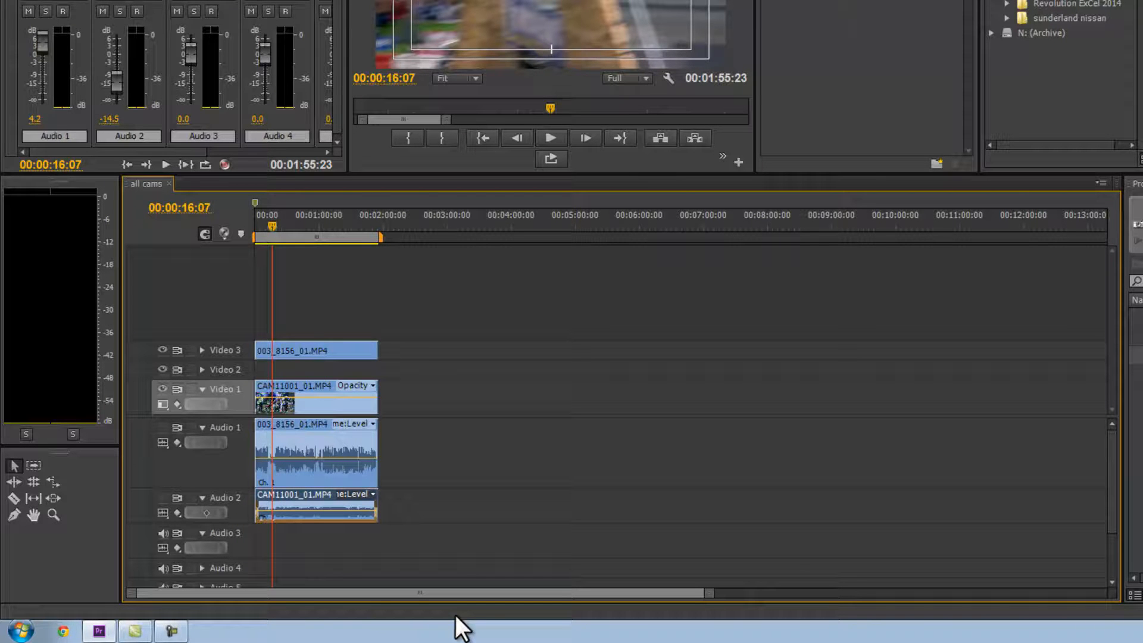
Unmute Audio 1 and Audio 2 and play back the sequence.
{"action": "key", "text": "space"}
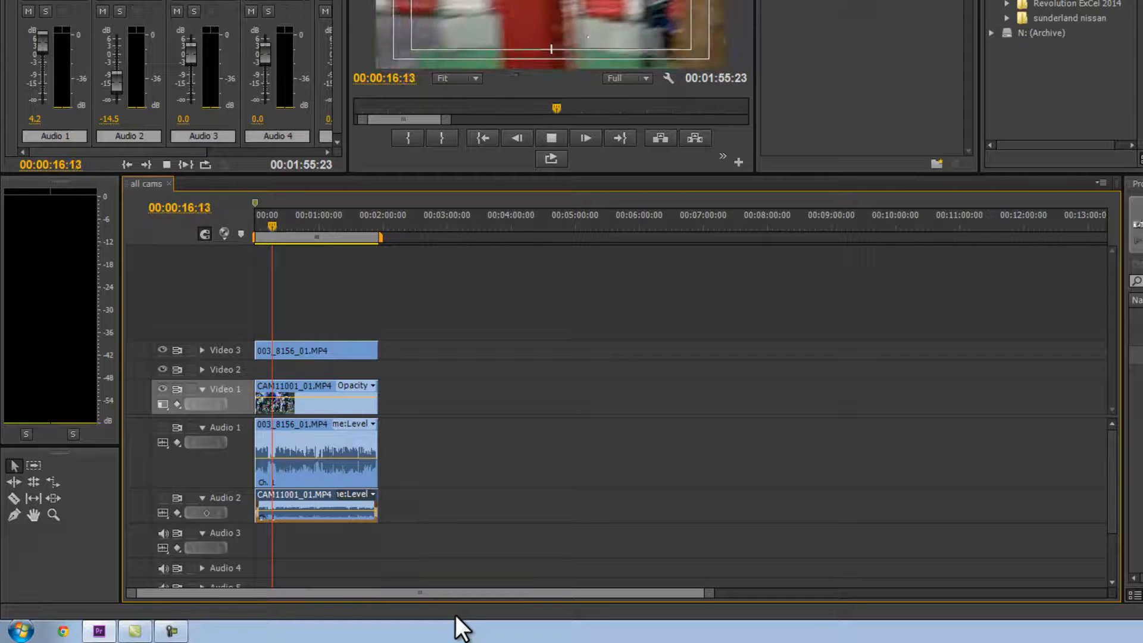
{"action": "key", "text": "space"}
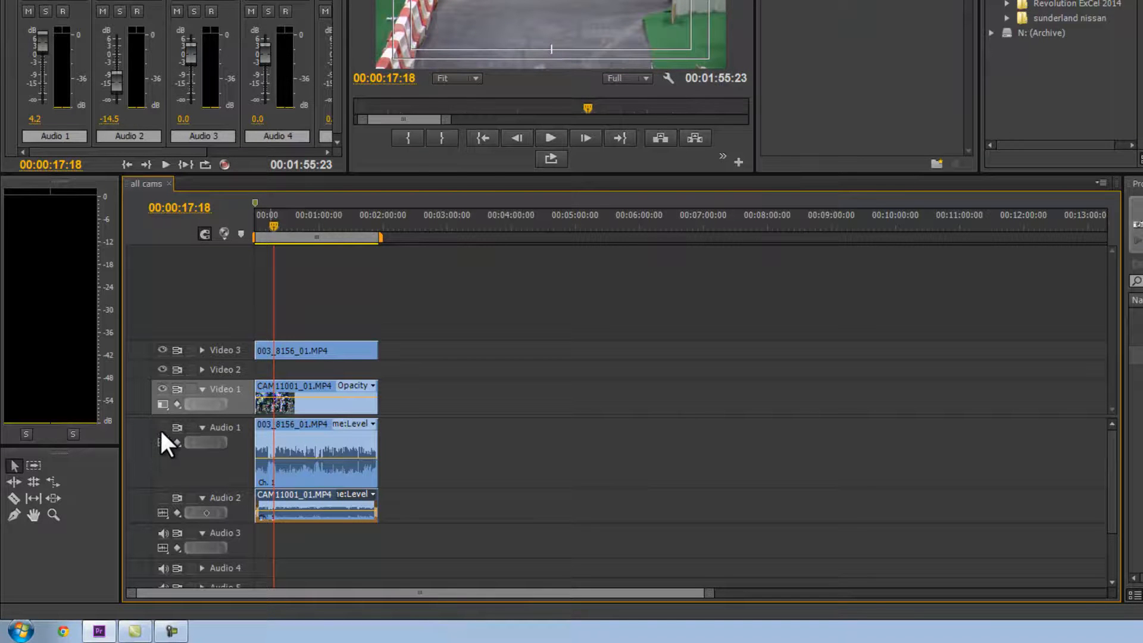
{"action": "left_click", "coordinate": [162, 429]}
{"action": "left_click", "coordinate": [163, 498]}
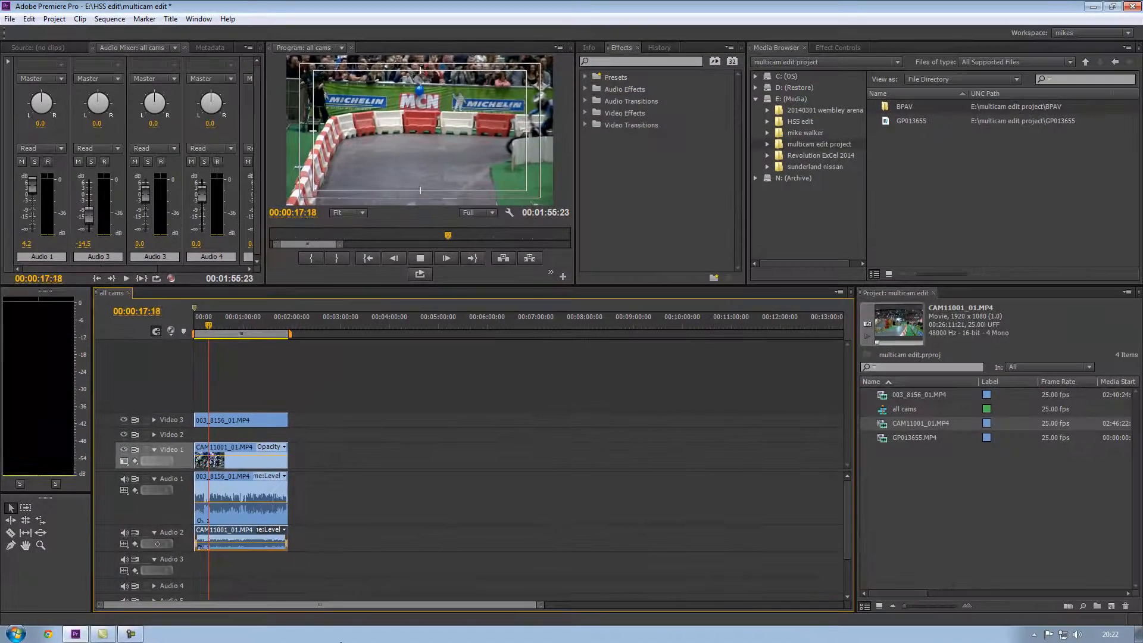
{"action": "key", "text": "space"}
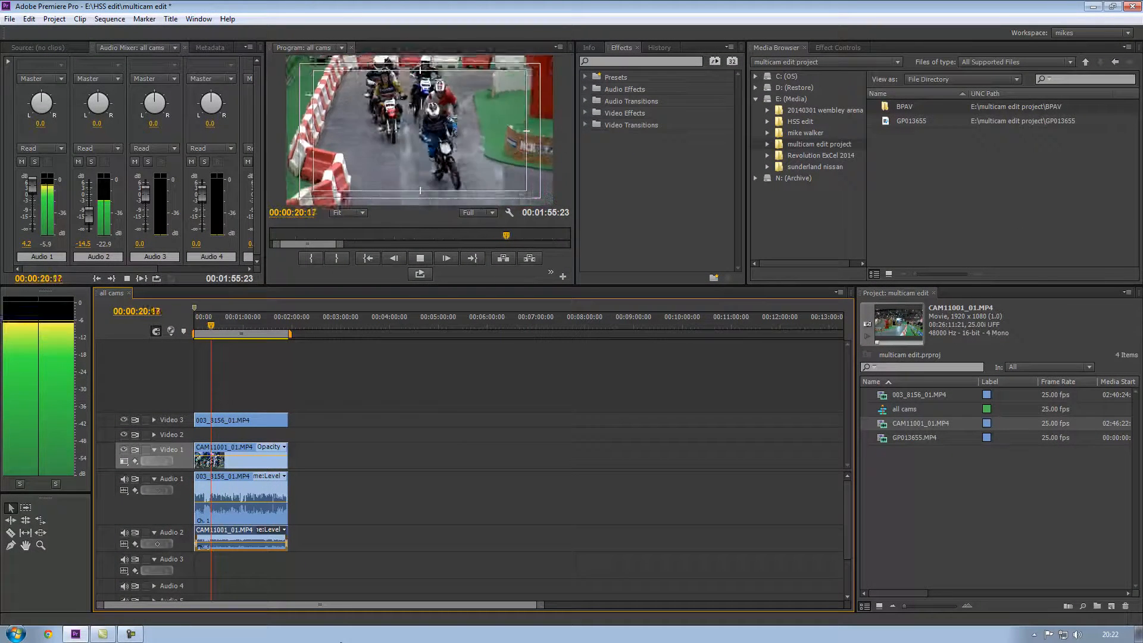
{"action": "key", "text": "space"}
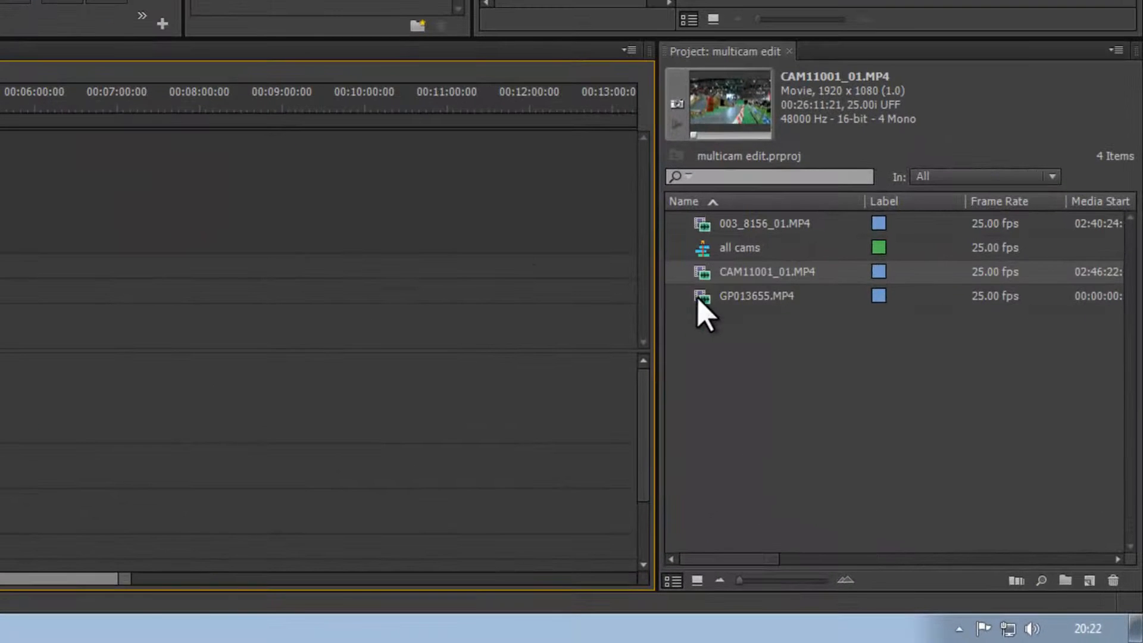
Add GP013655.MP4 to the all cams sequence after the existing clips and save the project.
{"action": "left_click", "coordinate": [879, 438]}
{"action": "left_click_drag", "start_coordinate": [698, 301], "coordinate": [312, 462]}
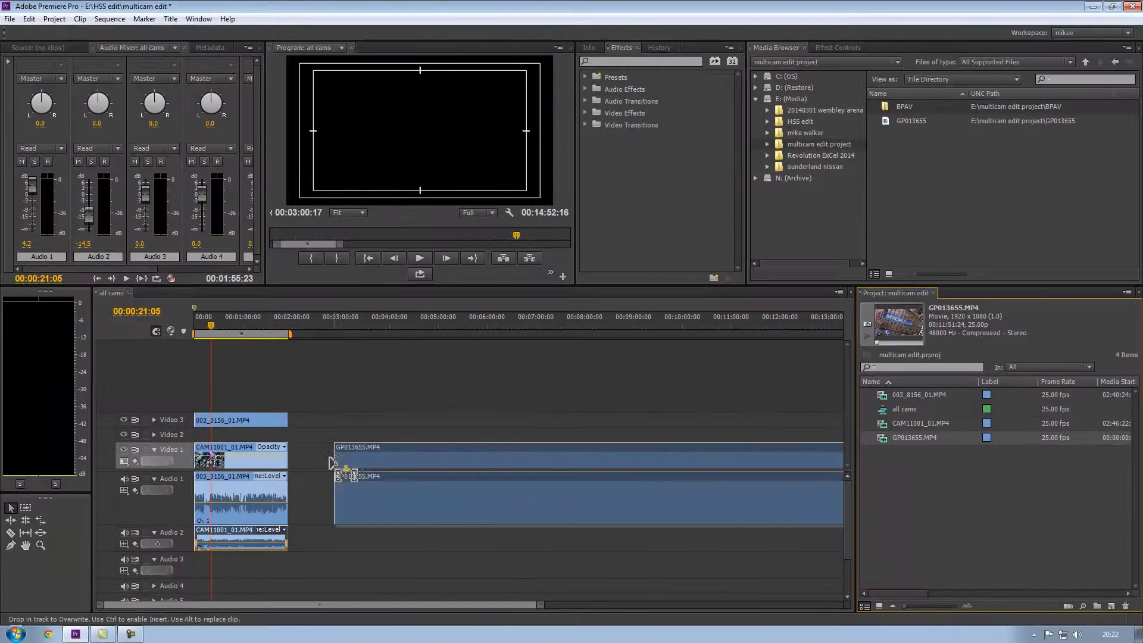
{"action": "left_click_drag", "start_coordinate": [319, 326], "coordinate": [359, 342]}
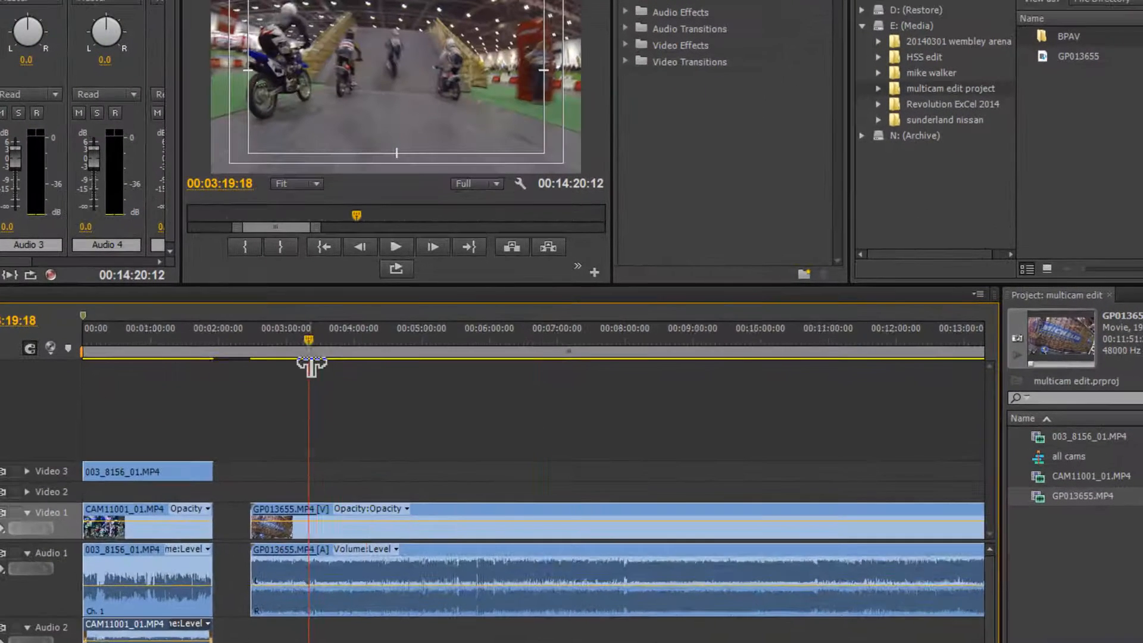
{"action": "key", "text": "equal"}
{"action": "key", "text": "equal"}
{"action": "key", "text": "equal"}
{"action": "key", "text": "equal"}
{"action": "key", "text": "equal"}
{"action": "left_click_drag", "start_coordinate": [282, 344], "coordinate": [396, 374]}
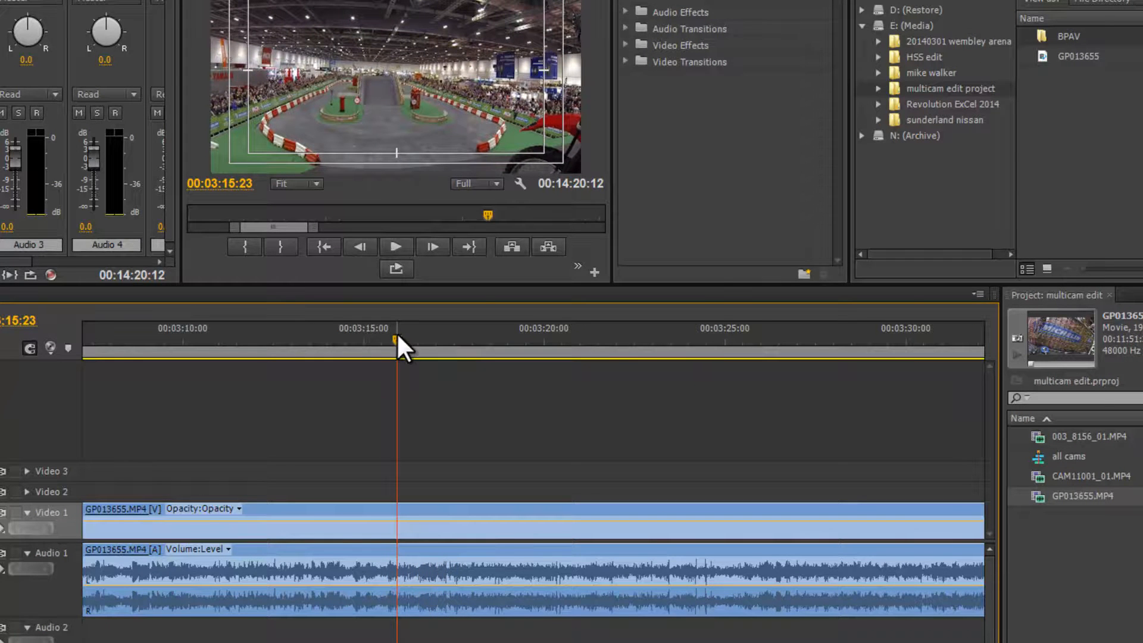
{"action": "key", "text": "ctrl+s"}
Cut the GP013655 clip at its sync frame, about 00:03:07:15, with the Razor tool.
{"action": "left_click", "coordinate": [374, 339]}
{"action": "left_click_drag", "start_coordinate": [374, 340], "coordinate": [208, 374]}
{"action": "key", "text": "minus"}
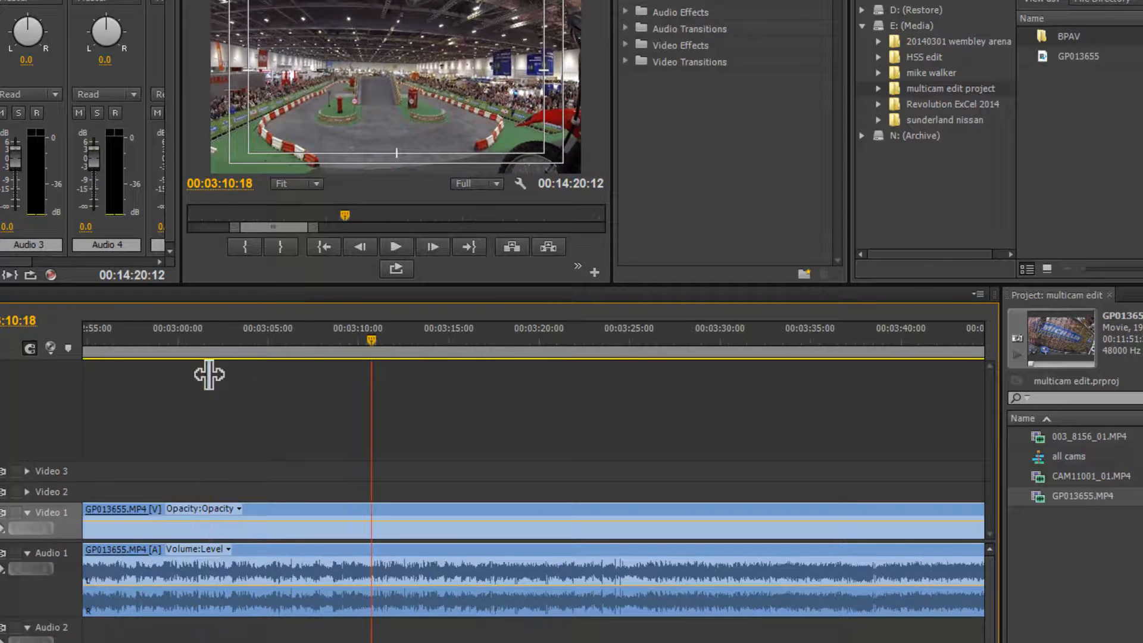
{"action": "left_click_drag", "start_coordinate": [392, 326], "coordinate": [165, 370]}
{"action": "key", "text": "space"}
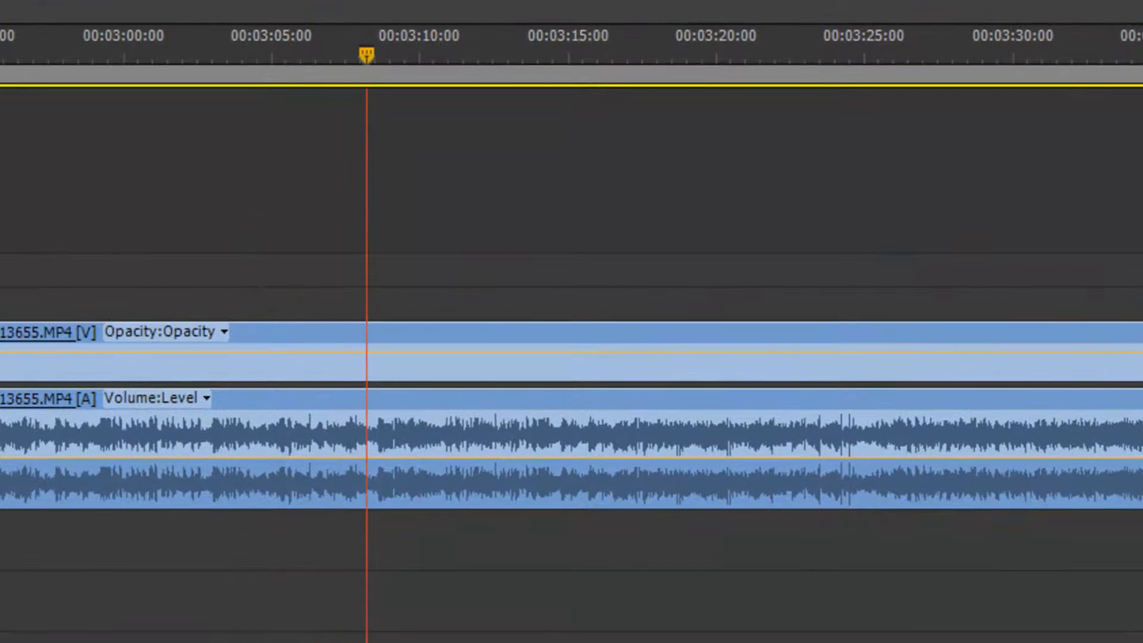
{"action": "key", "text": "equal"}
{"action": "key", "text": "equal"}
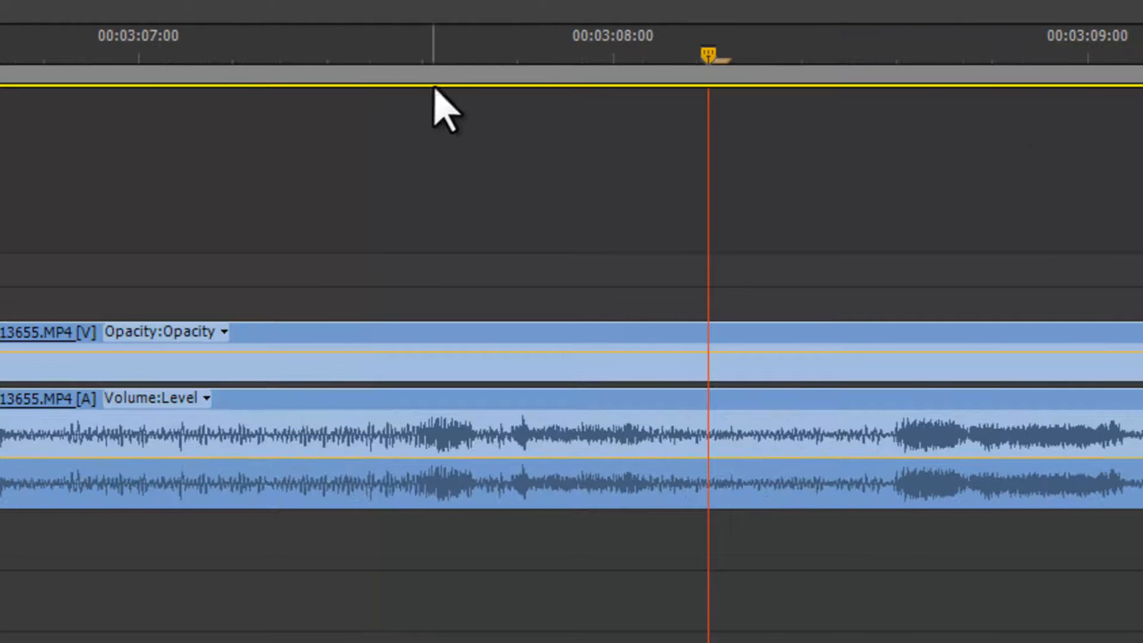
{"action": "left_click", "coordinate": [385, 53]}
{"action": "key", "text": "Right"}
{"action": "key", "text": "Right"}
{"action": "key", "text": "Left"}
{"action": "key", "text": "Right"}
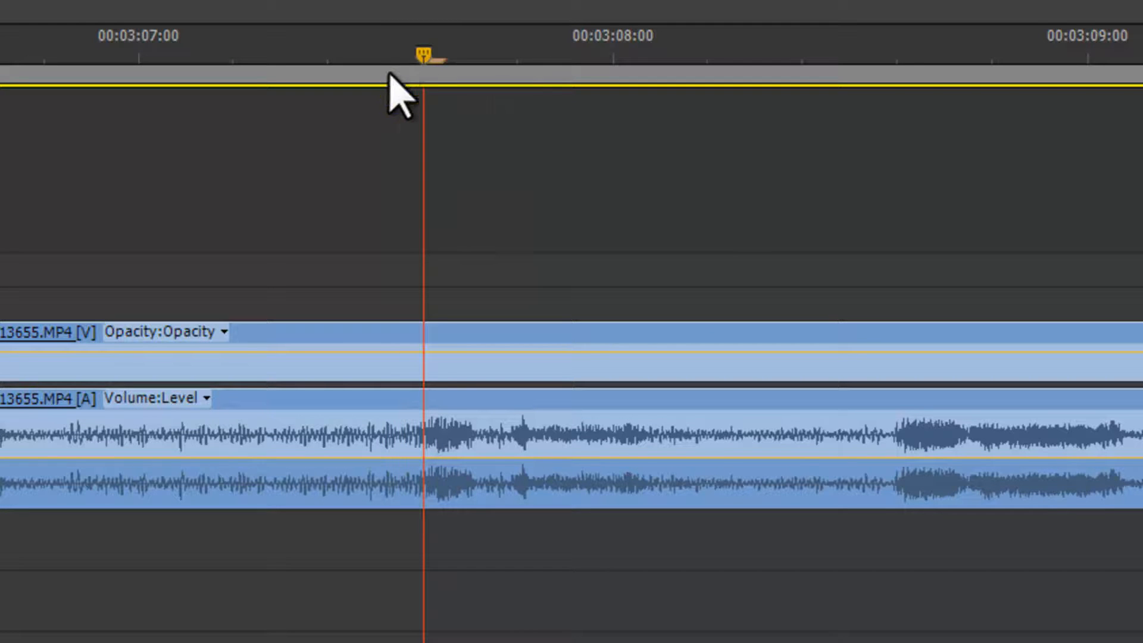
{"action": "key", "text": "c"}
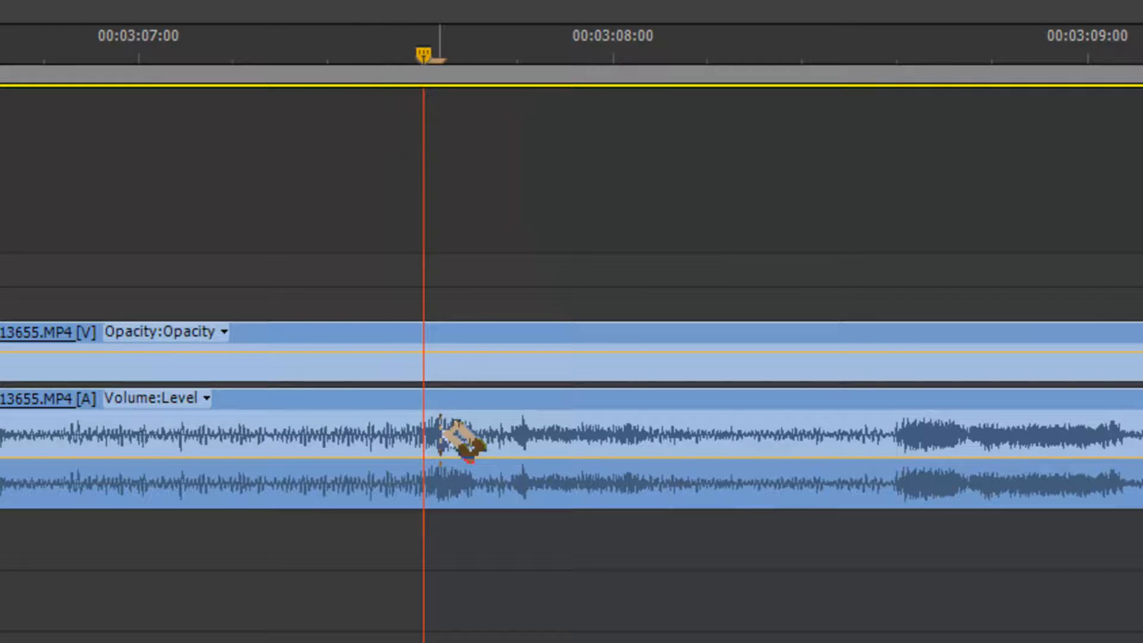
{"action": "left_click", "coordinate": [420, 352]}
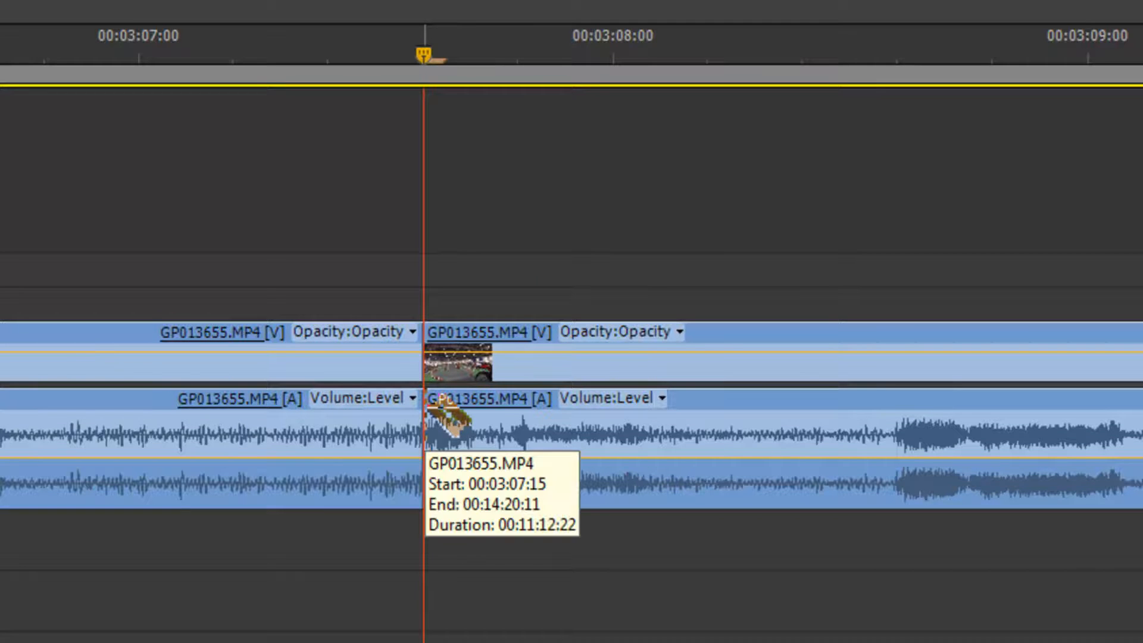
Delete the GP013655 portion before the cut.
{"action": "key", "text": "v"}
{"action": "left_click", "coordinate": [260, 357]}
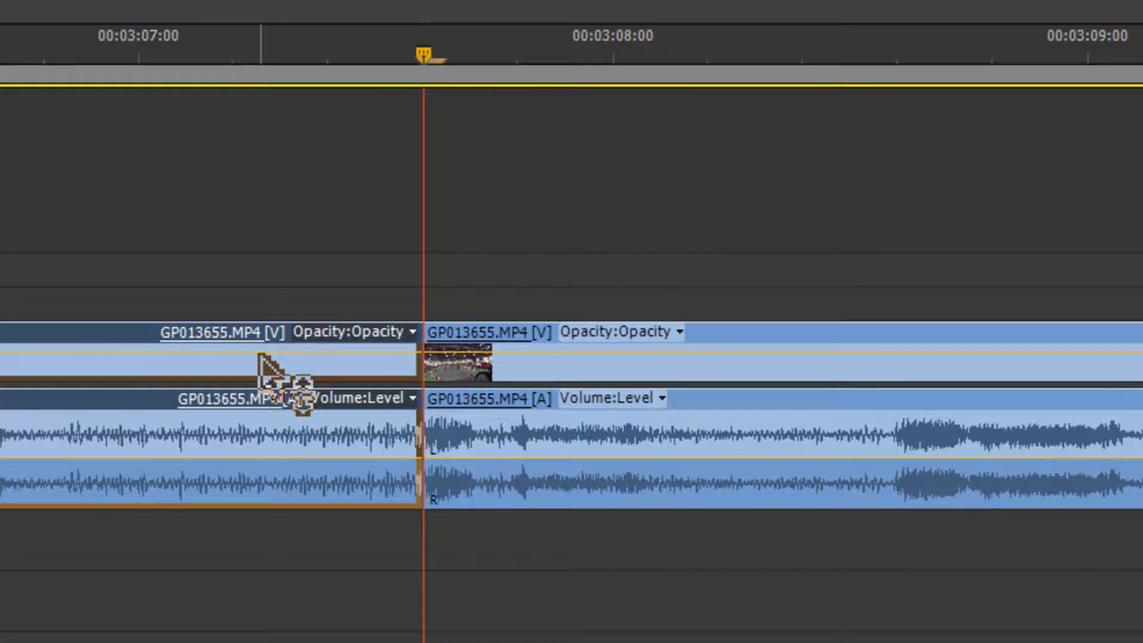
{"action": "key", "text": "Delete"}
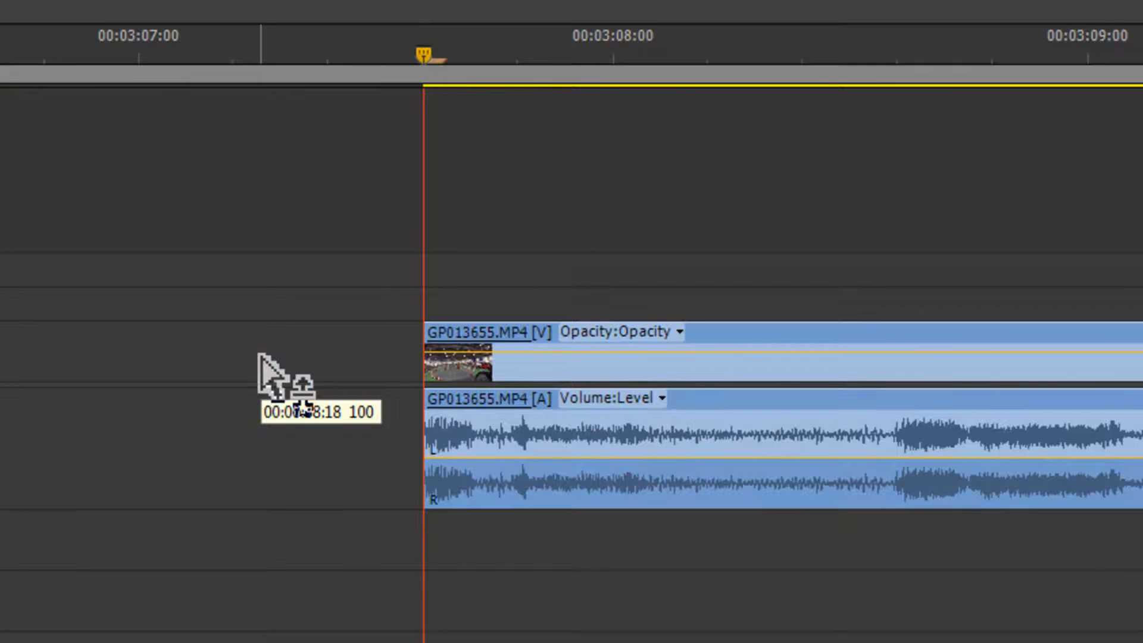
Move the GP013655 video up to Video 2 and its audio down to Audio 3.
{"action": "key", "text": "minus"}
{"action": "key", "text": "minus"}
{"action": "key", "text": "minus"}
{"action": "key", "text": "minus"}
{"action": "key", "text": "minus"}
{"action": "key", "text": "minus"}
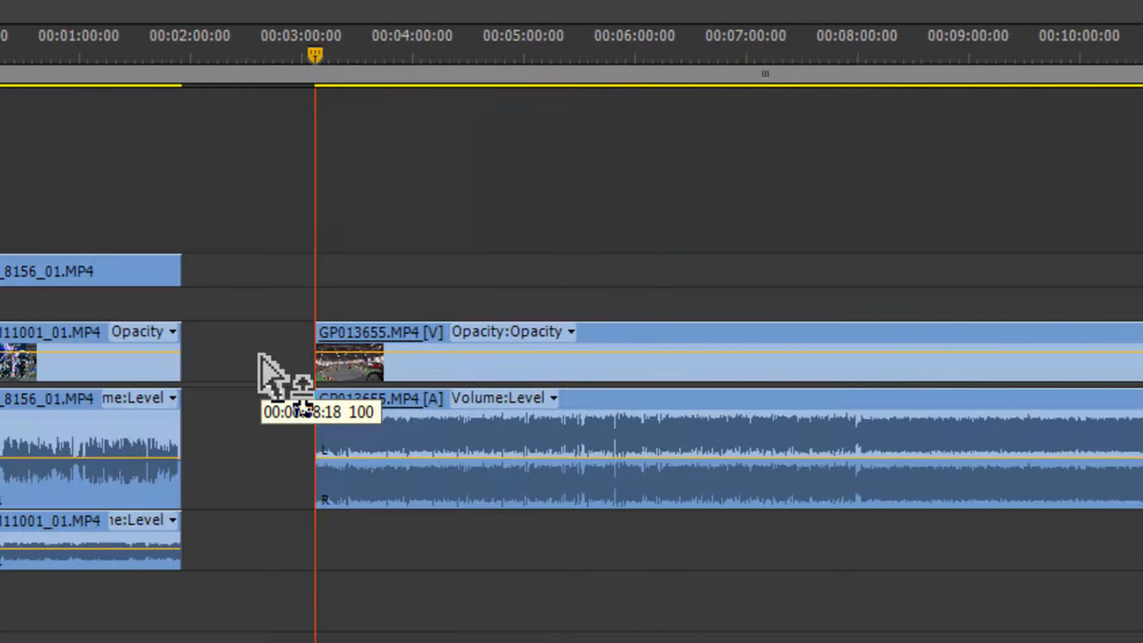
{"action": "left_click_drag", "start_coordinate": [649, 341], "coordinate": [649, 305]}
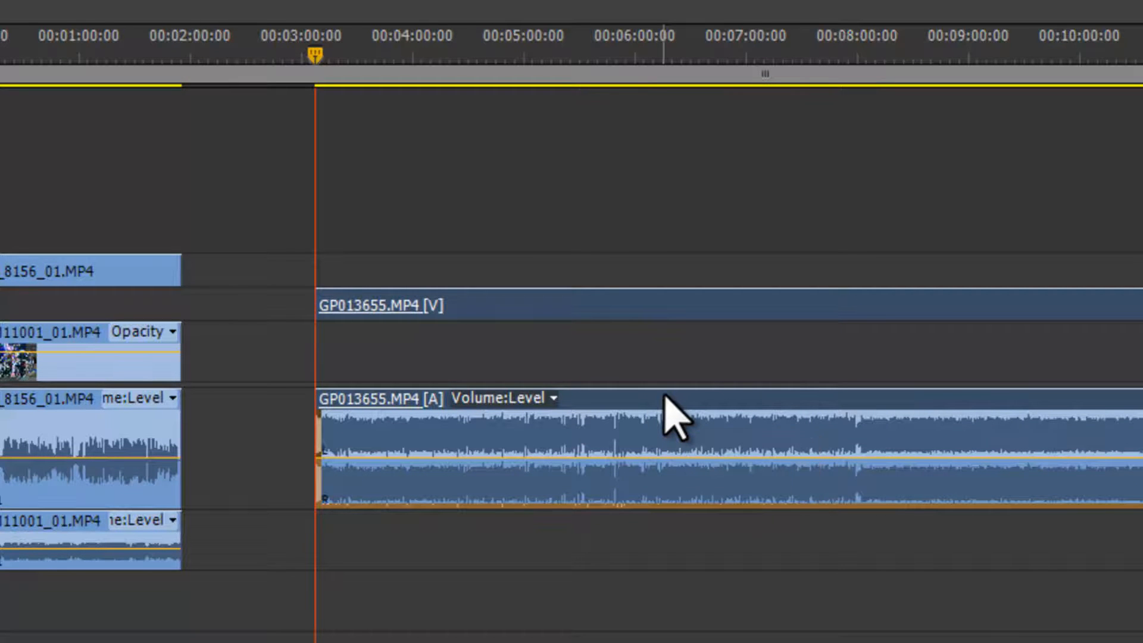
{"action": "left_click_drag", "start_coordinate": [665, 395], "coordinate": [638, 571]}
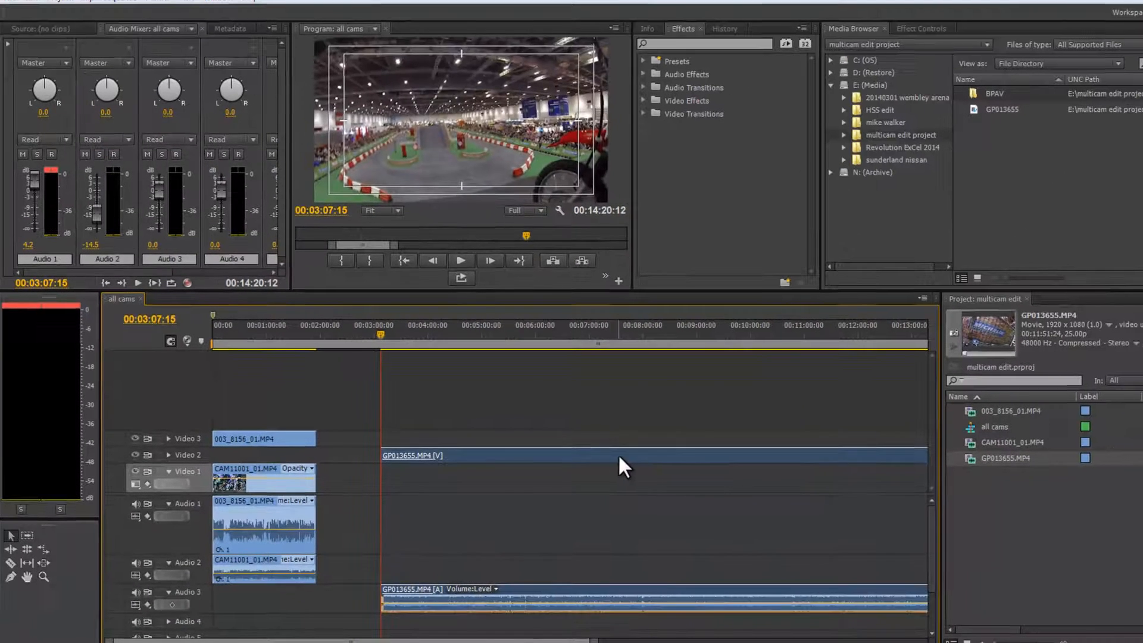
Slide the GP013655 video and audio clips back toward the start of the sequence.
{"action": "left_click_drag", "start_coordinate": [737, 365], "coordinate": [552, 372]}
{"action": "left_click_drag", "start_coordinate": [509, 461], "coordinate": [461, 466]}
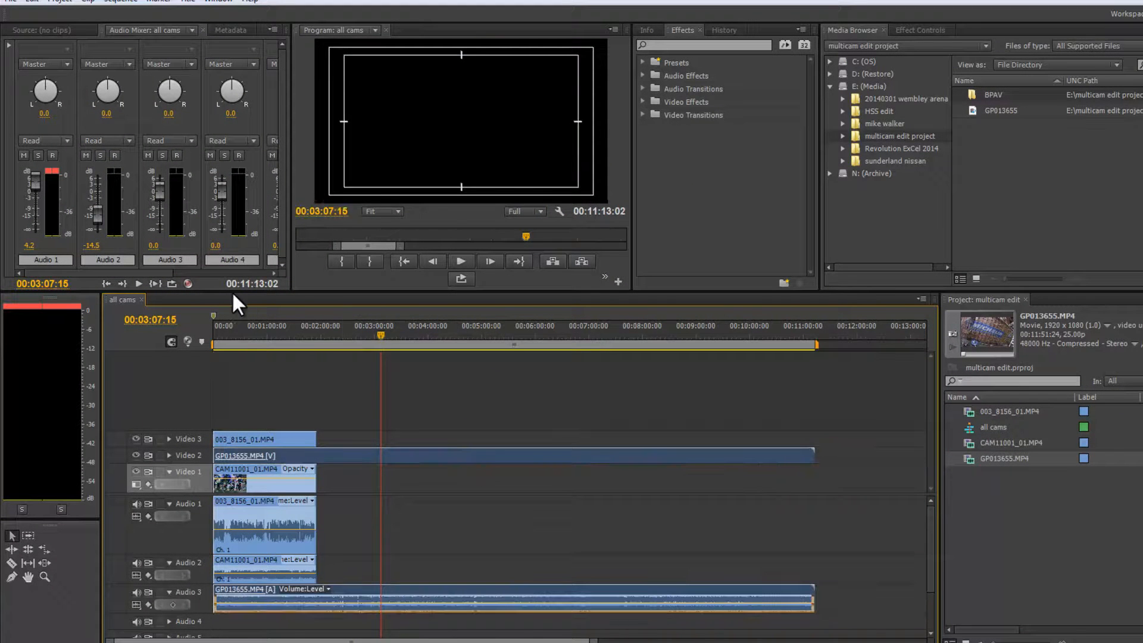
Zoom in at the sequence start and align the GP013655 video and audio clips to the very beginning.
{"action": "left_click", "coordinate": [224, 327]}
{"action": "key", "text": "equal"}
{"action": "key", "text": "equal"}
{"action": "key", "text": "equal"}
{"action": "key", "text": "equal"}
{"action": "key", "text": "equal"}
{"action": "key", "text": "equal"}
{"action": "key", "text": "equal"}
{"action": "key", "text": "equal"}
{"action": "key", "text": "equal"}
{"action": "left_click", "coordinate": [264, 256]}
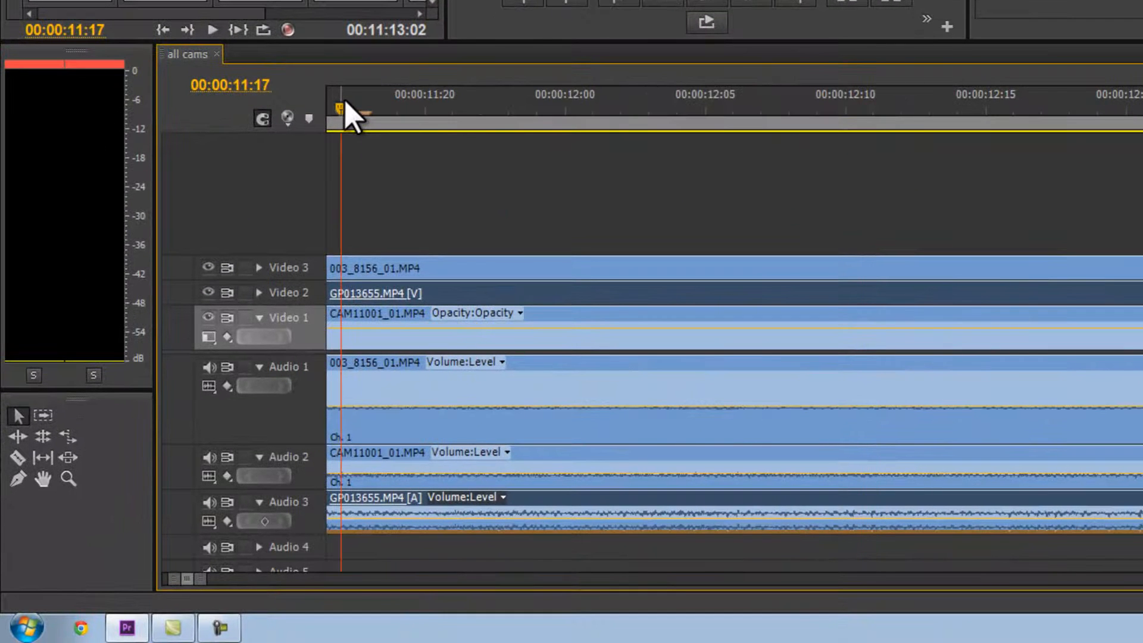
{"action": "key", "text": "Home"}
{"action": "key", "text": "space"}
{"action": "key", "text": "space"}
{"action": "left_click_drag", "start_coordinate": [763, 294], "coordinate": [738, 292]}
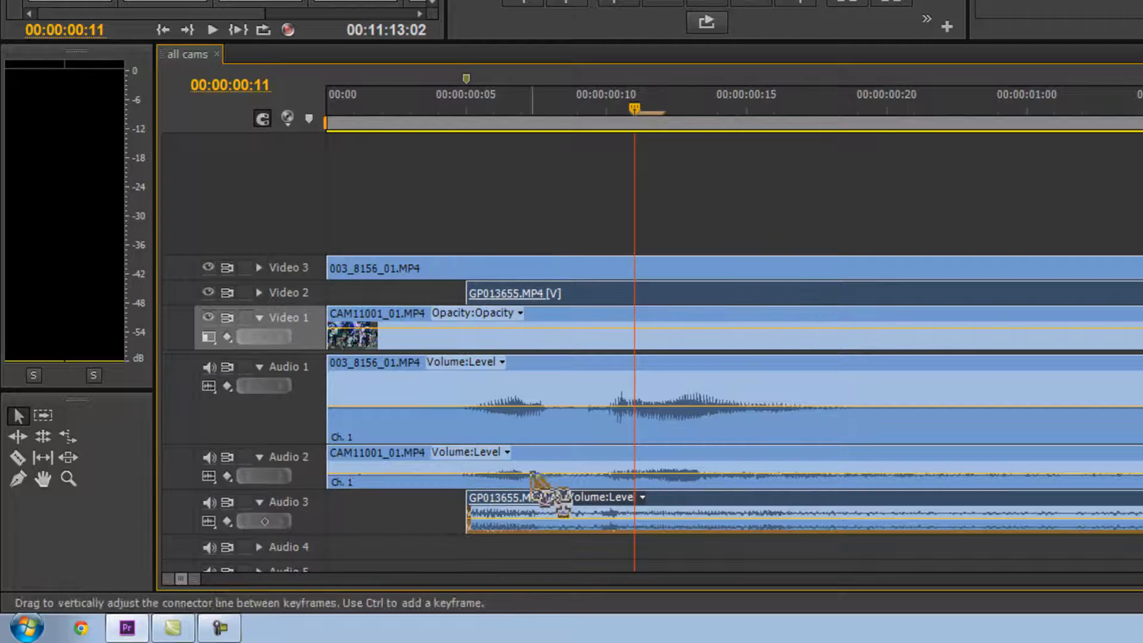
{"action": "left_click_drag", "start_coordinate": [467, 512], "coordinate": [328, 511]}
Play back and zoom out of the sequence to check that all camera clips are in sync.
{"action": "key", "text": "space"}
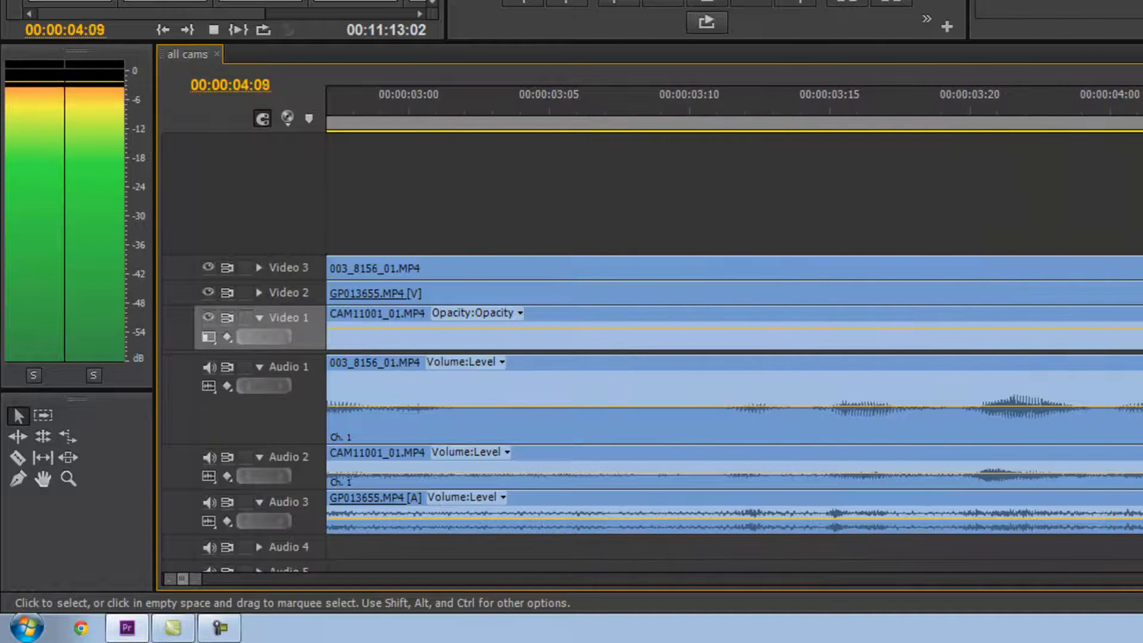
{"action": "key", "text": "space"}
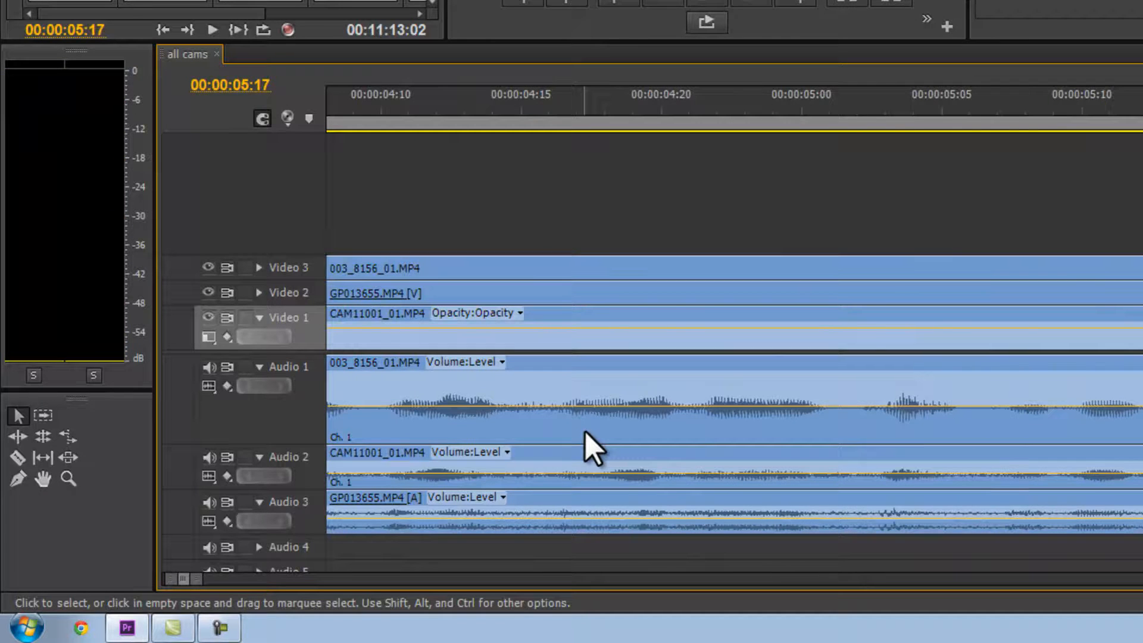
{"action": "key", "text": "minus"}
{"action": "key", "text": "minus"}
{"action": "key", "text": "minus"}
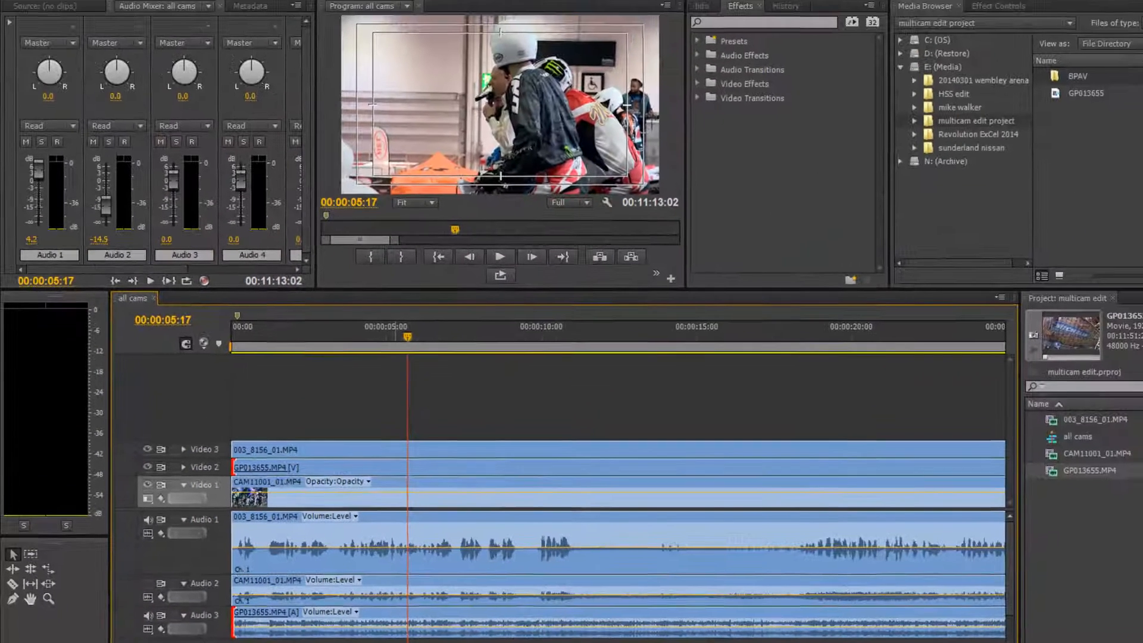
{"action": "key", "text": "space"}
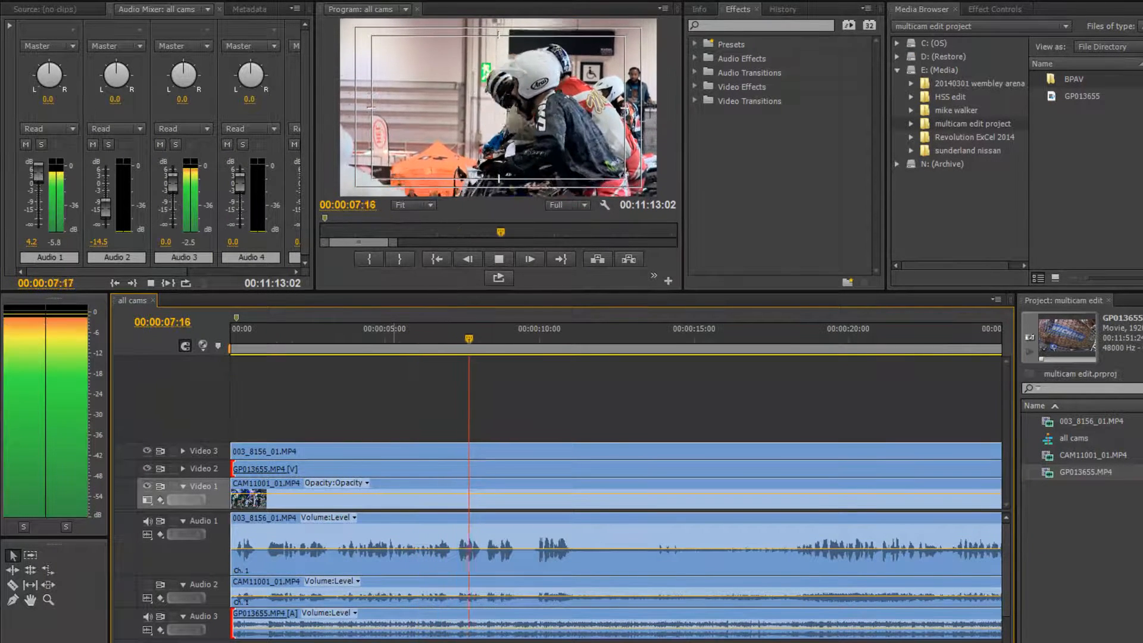
{"action": "key", "text": "minus"}
{"action": "key", "text": "minus"}
{"action": "key", "text": "minus"}
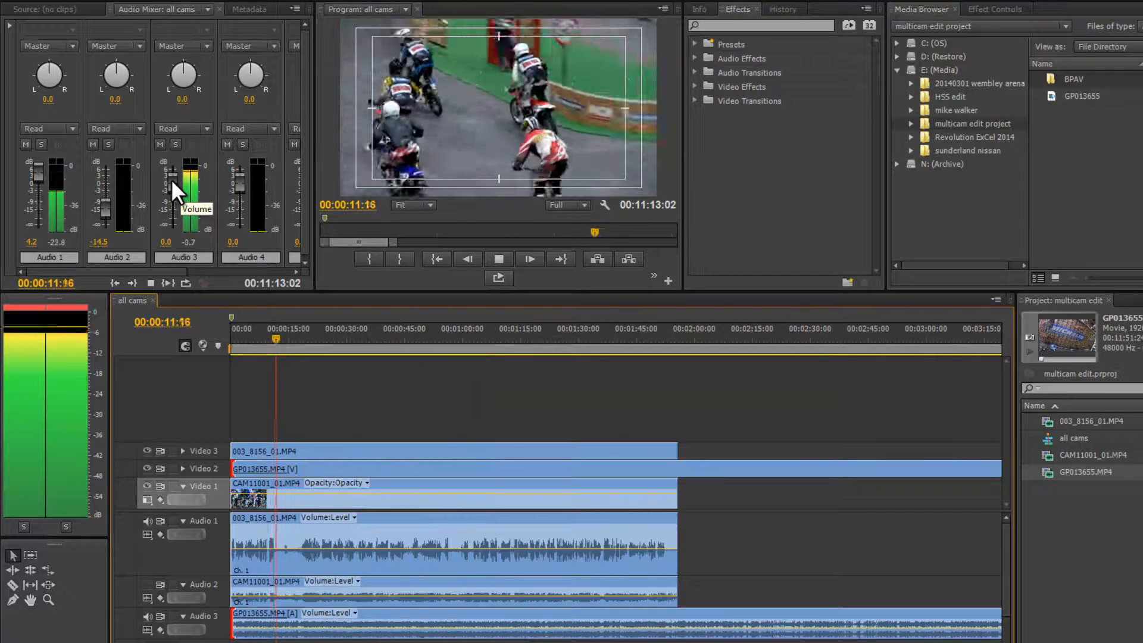
{"action": "key", "text": "space"}
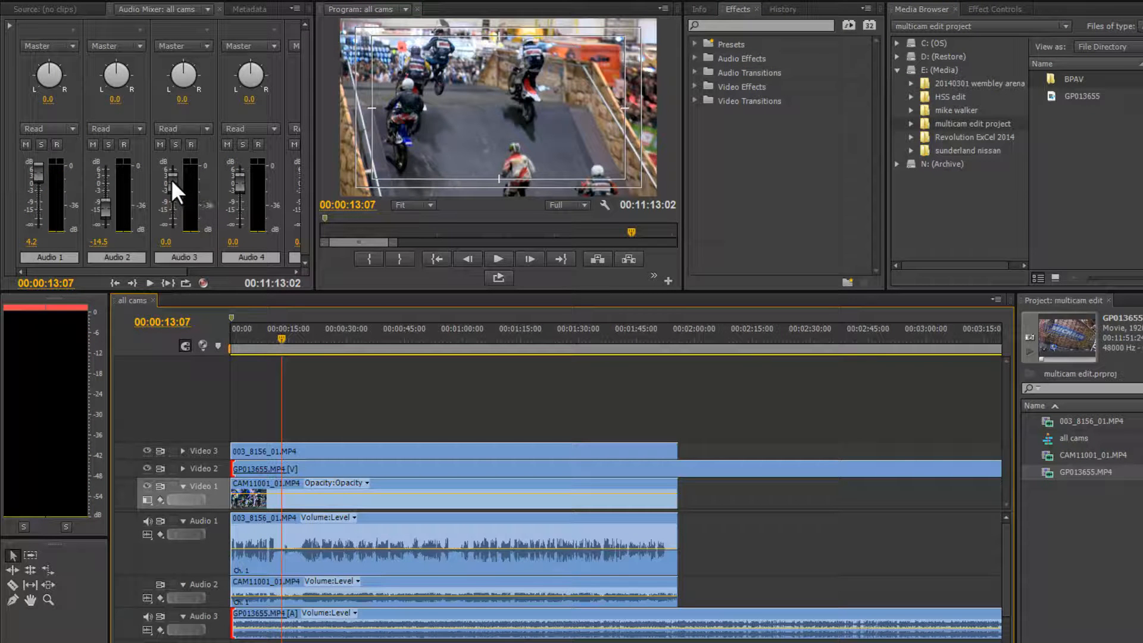
{"action": "key", "text": "minus"}
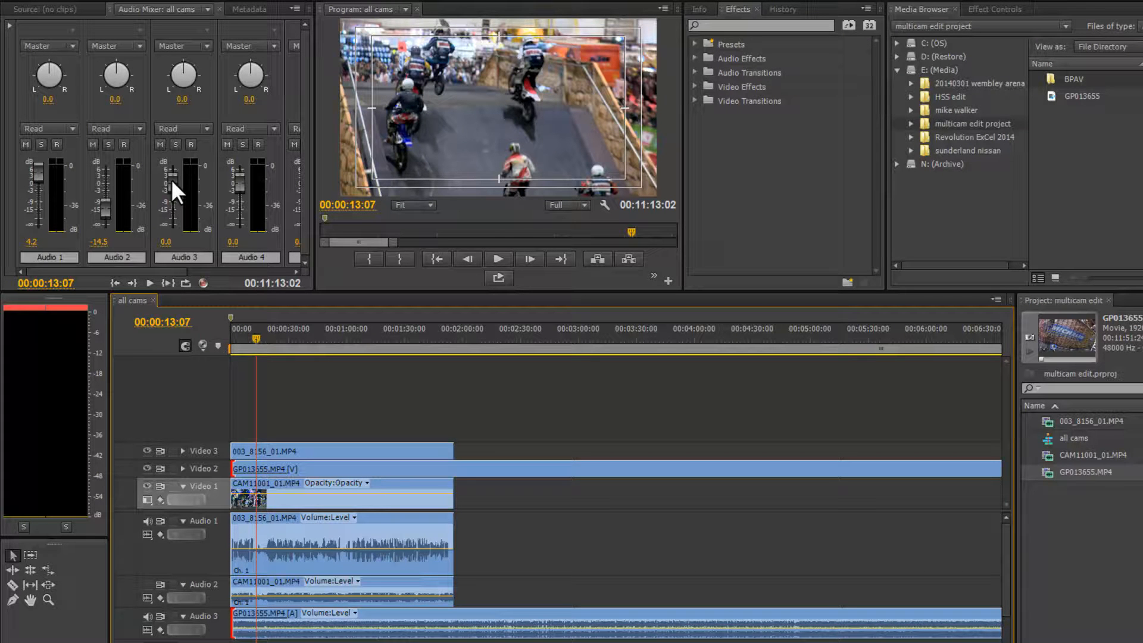
{"action": "left_click", "coordinate": [286, 334]}
{"action": "key", "text": "space"}
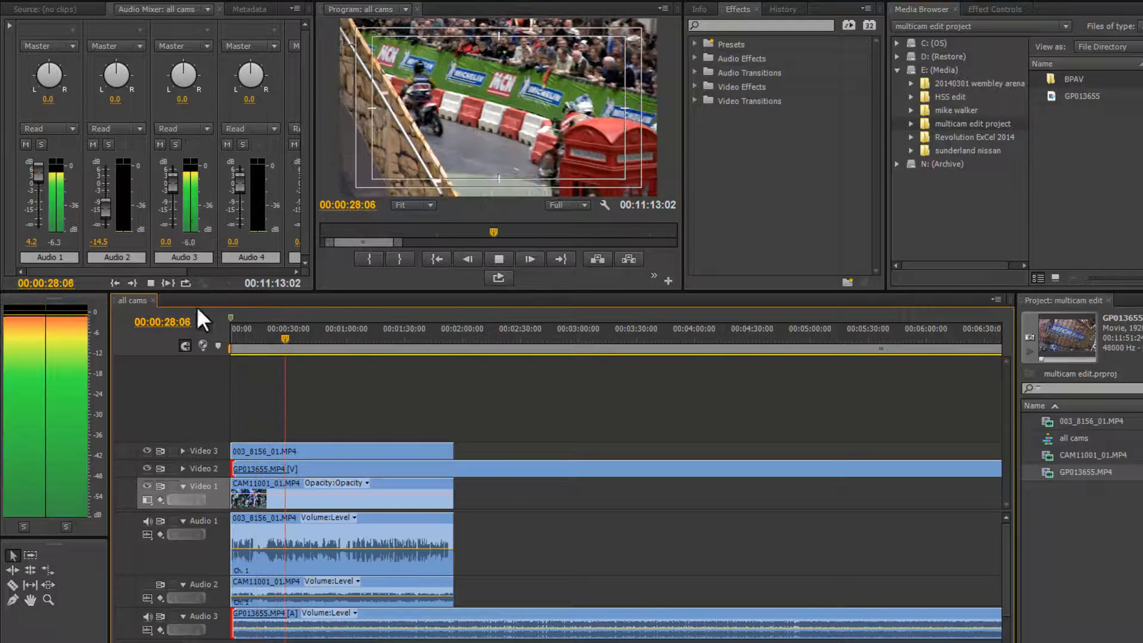
{"action": "key", "text": "space"}
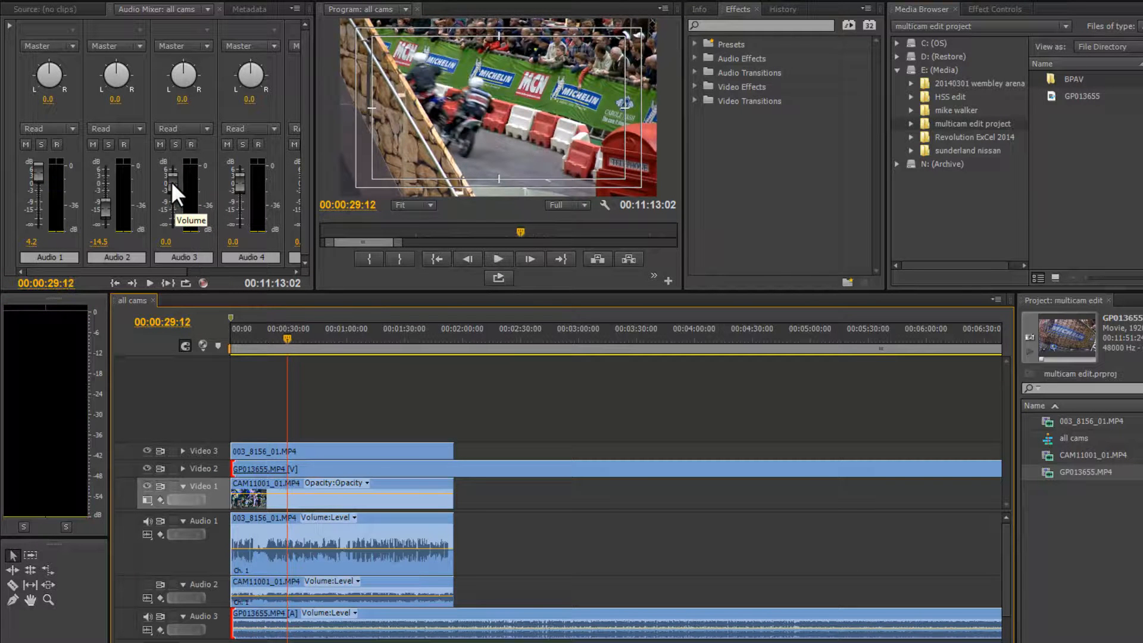
{"action": "key", "text": "space"}
Lower the Audio 3 track volume fader in the audio mixer to -14.5 dB while playing back.
{"action": "left_click_drag", "start_coordinate": [171, 181], "coordinate": [171, 205]}
{"action": "key", "text": "space"}
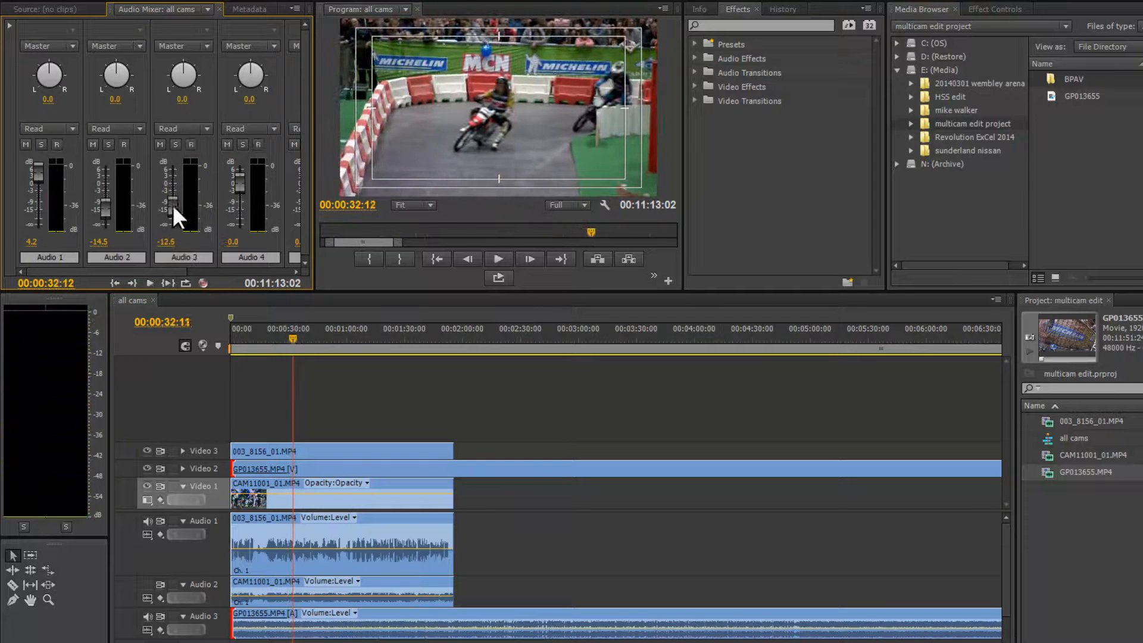
{"action": "key", "text": "space"}
{"action": "key", "text": "space"}
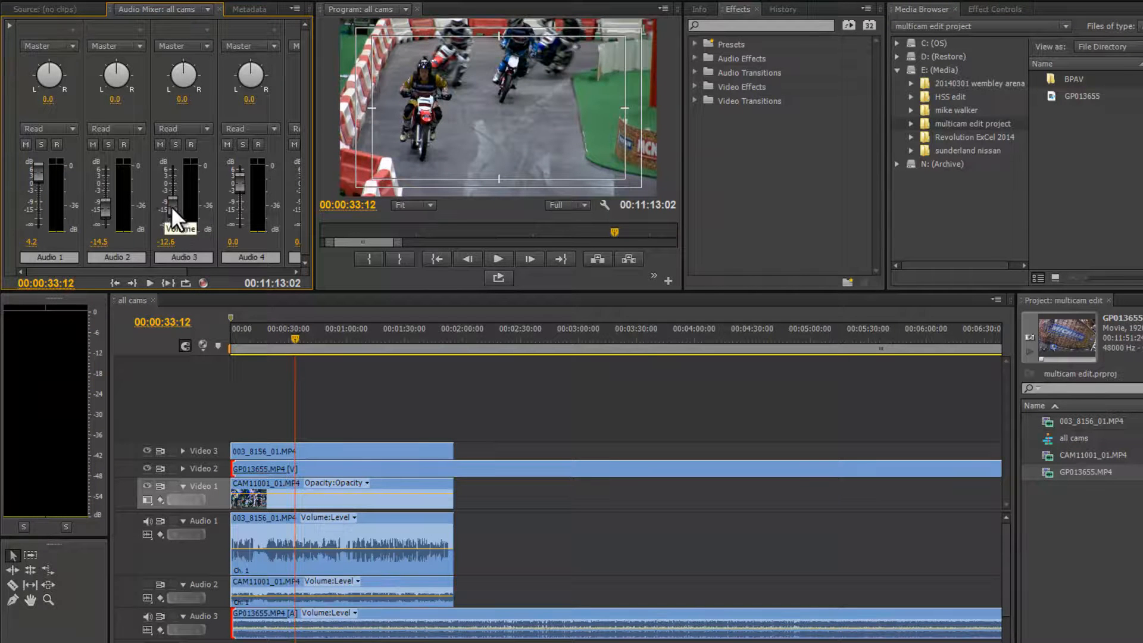
{"action": "left_click_drag", "start_coordinate": [170, 202], "coordinate": [170, 197]}
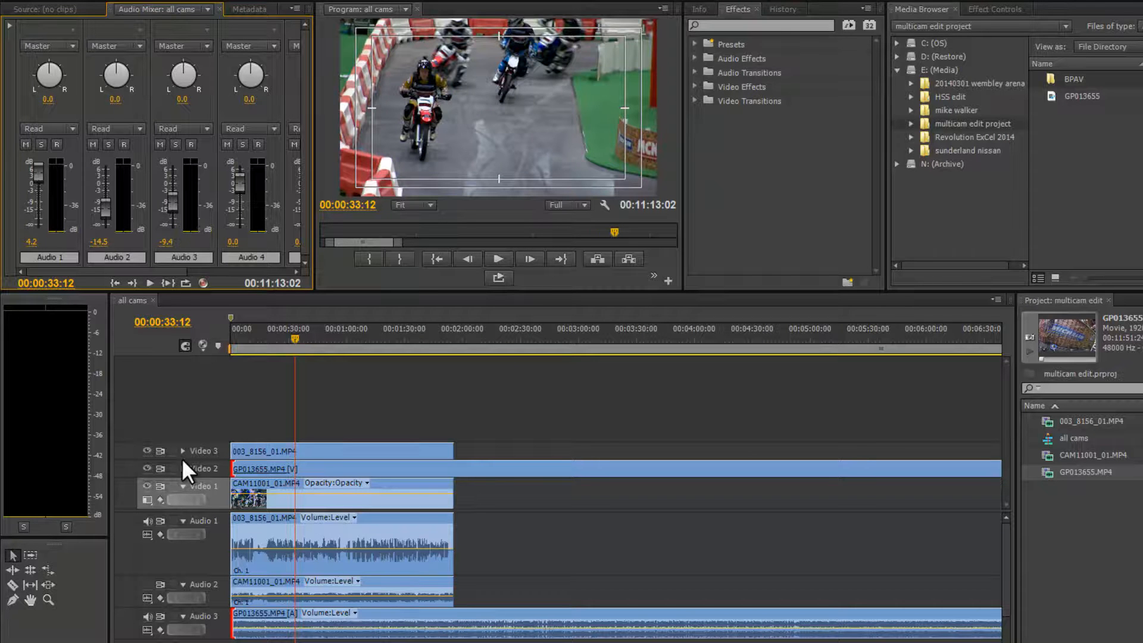
{"action": "key", "text": "space"}
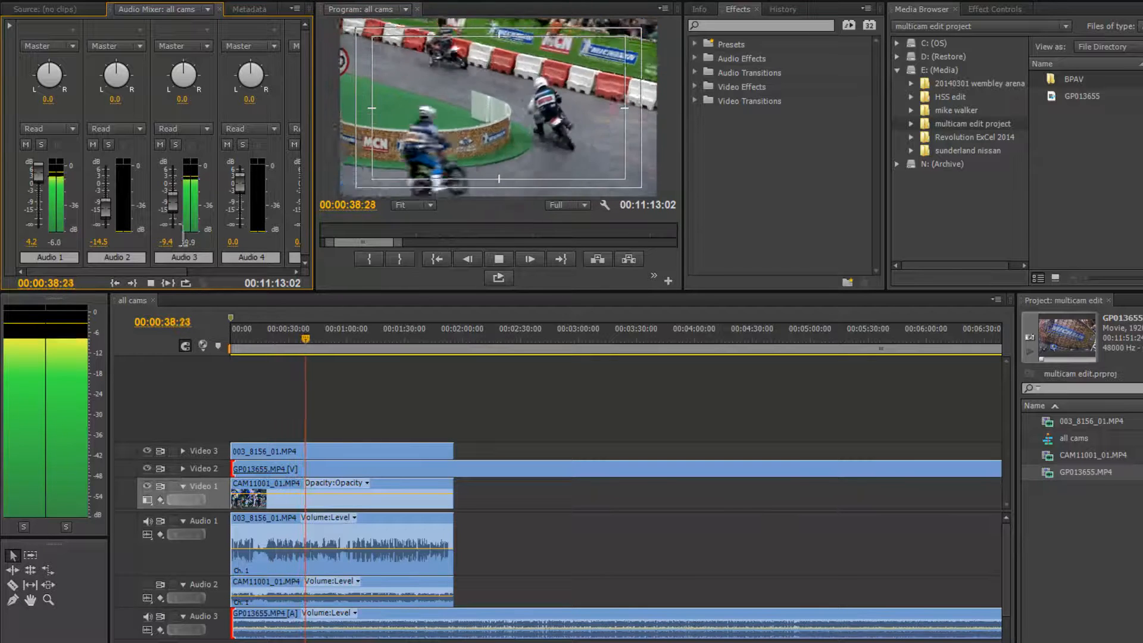
{"action": "left_click_drag", "start_coordinate": [175, 198], "coordinate": [171, 203]}
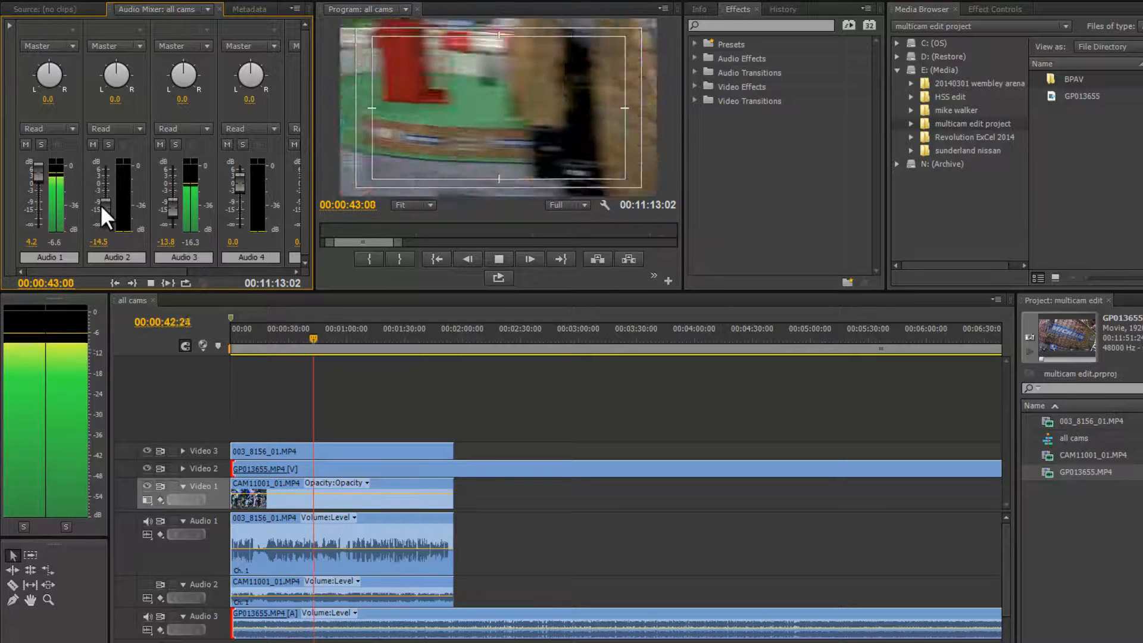
{"action": "key", "text": "space"}
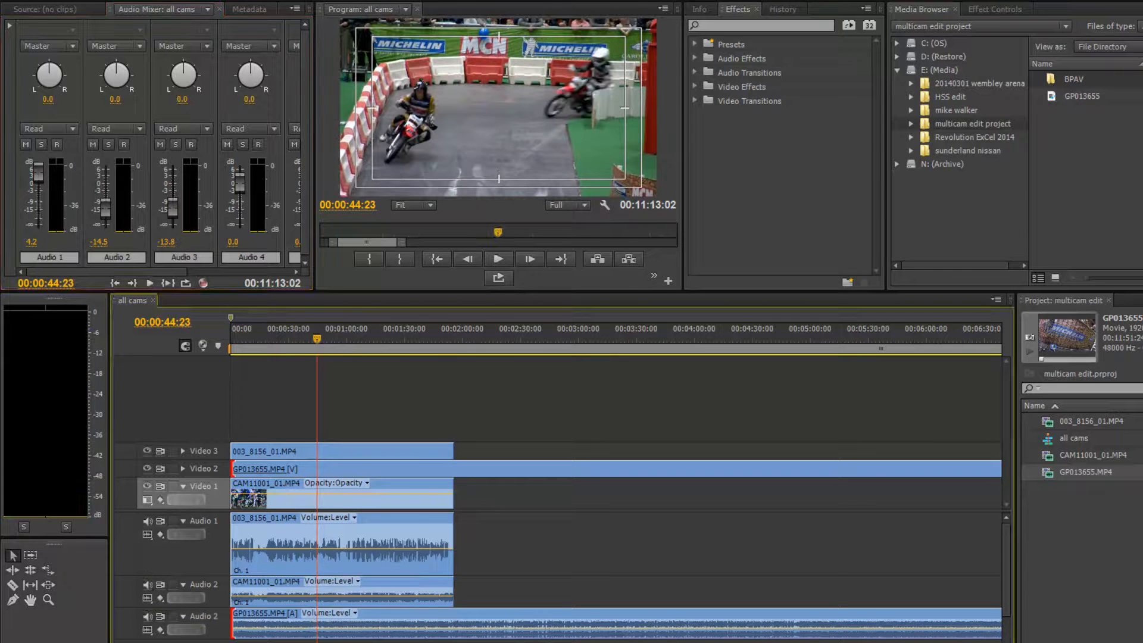
{"action": "key", "text": "space"}
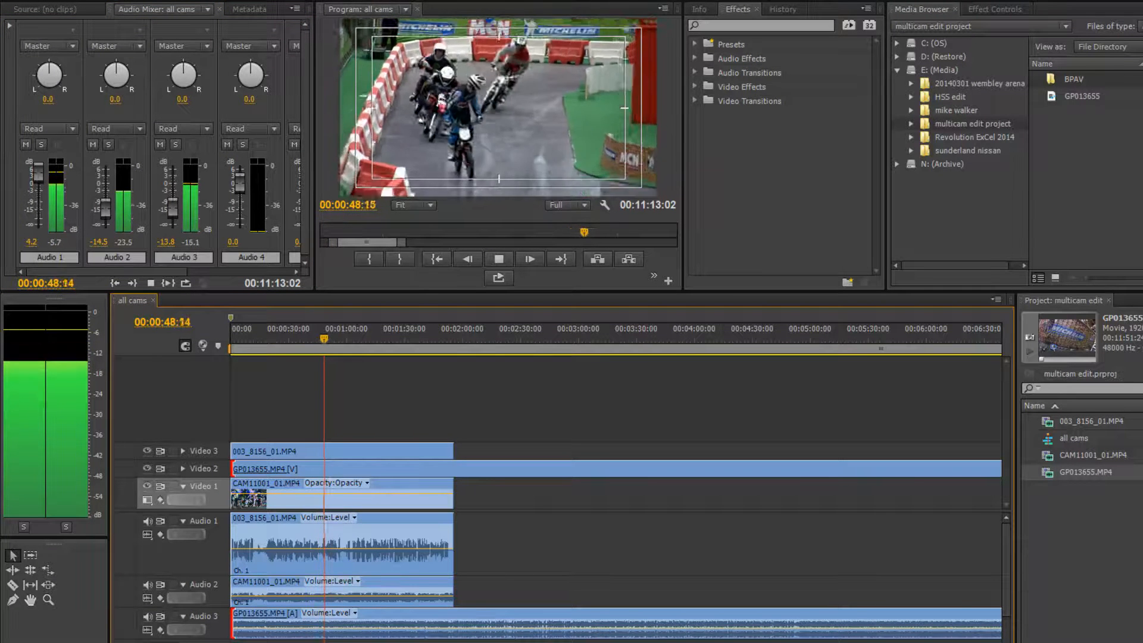
{"action": "key", "text": "space"}
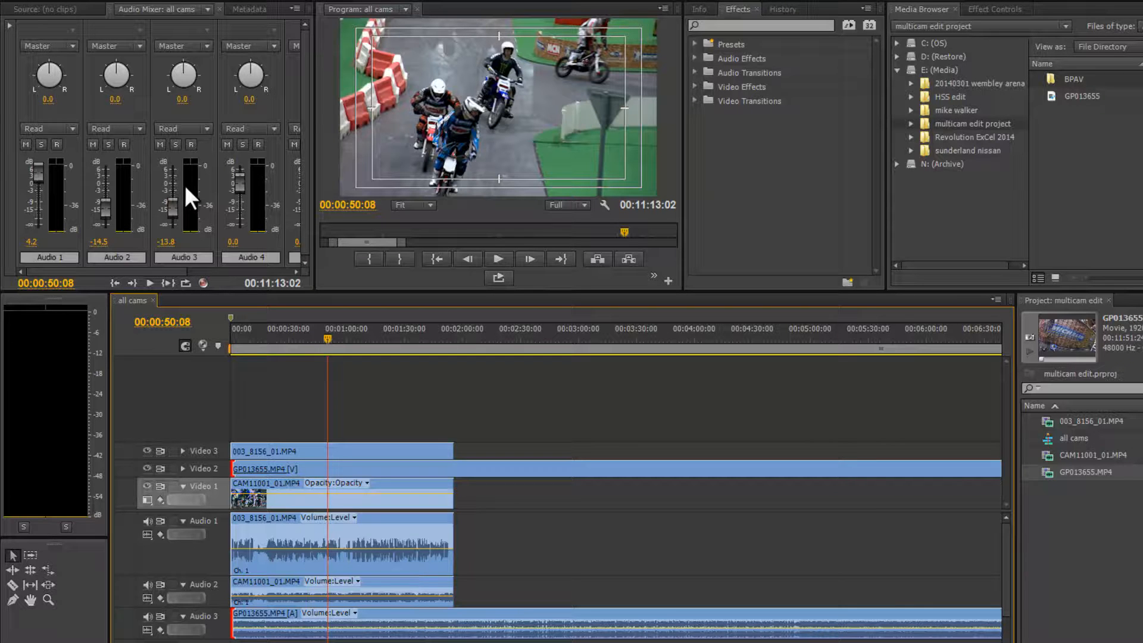
{"action": "left_click", "coordinate": [171, 208]}
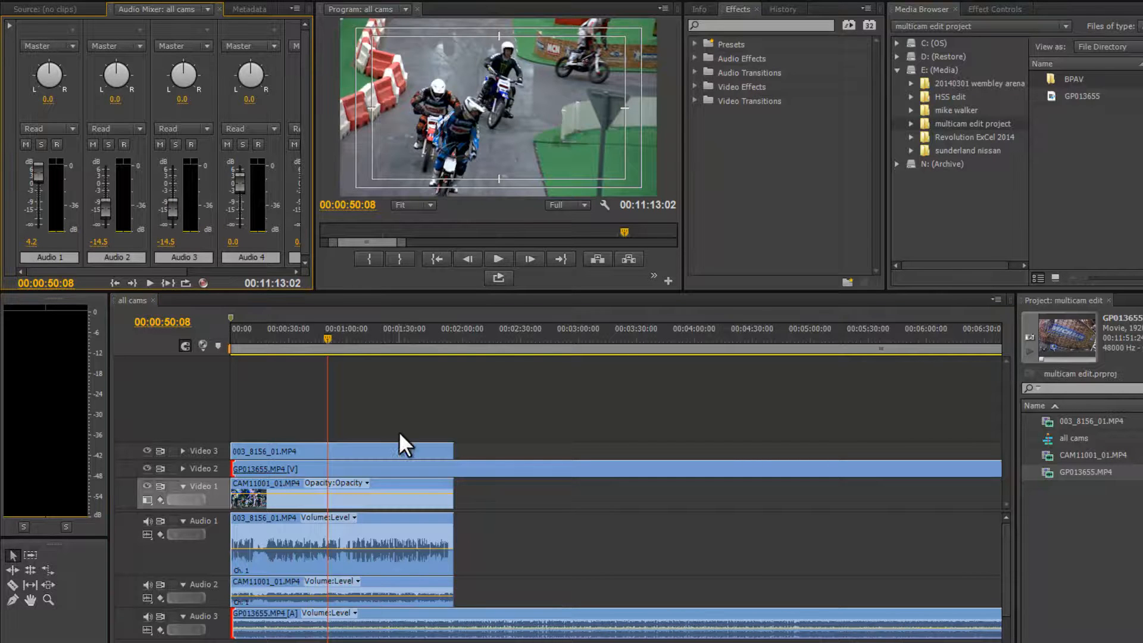
{"action": "key", "text": "space"}
{"action": "key", "text": "space"}
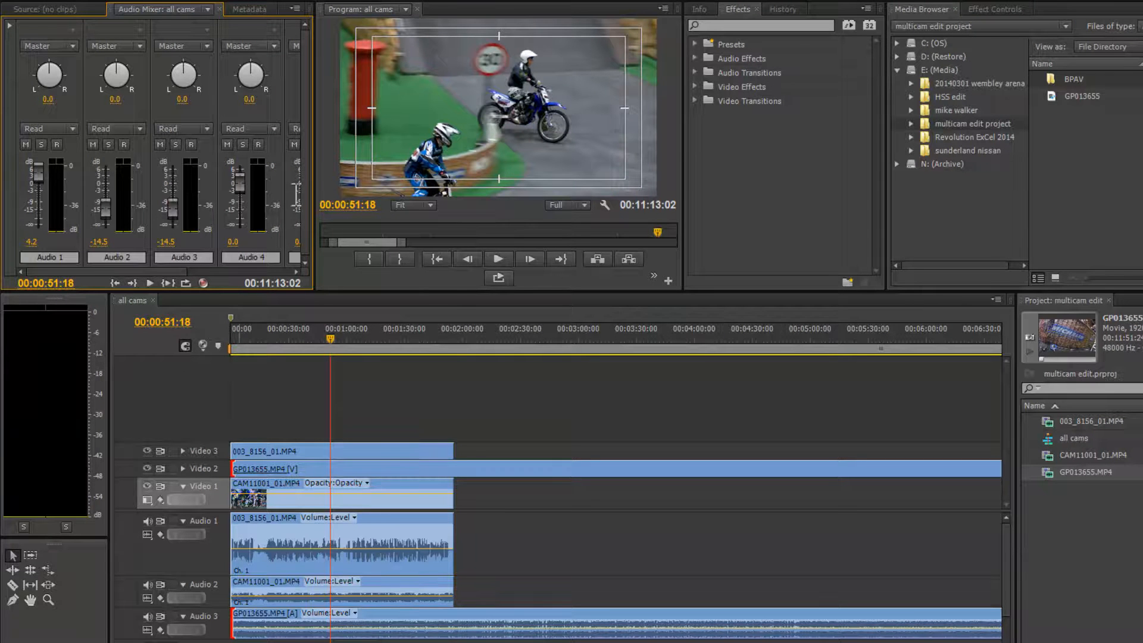
Delete all empty audio tracks from the sequence.
{"action": "left_click_drag", "start_coordinate": [312, 171], "coordinate": [413, 178]}
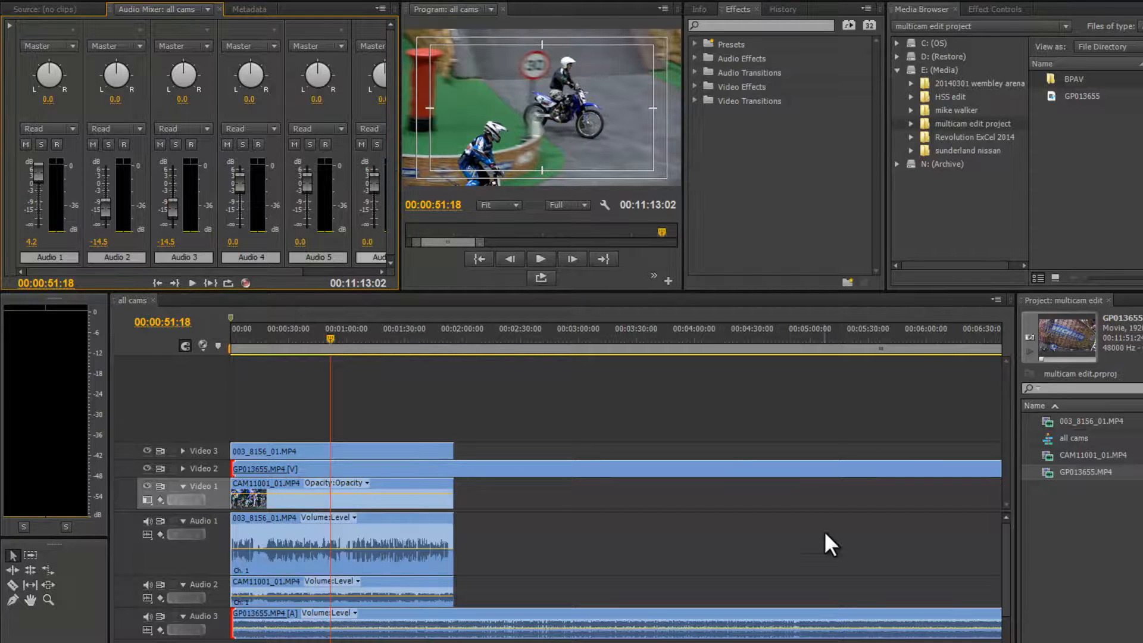
{"action": "left_click_drag", "start_coordinate": [1010, 569], "coordinate": [1006, 593]}
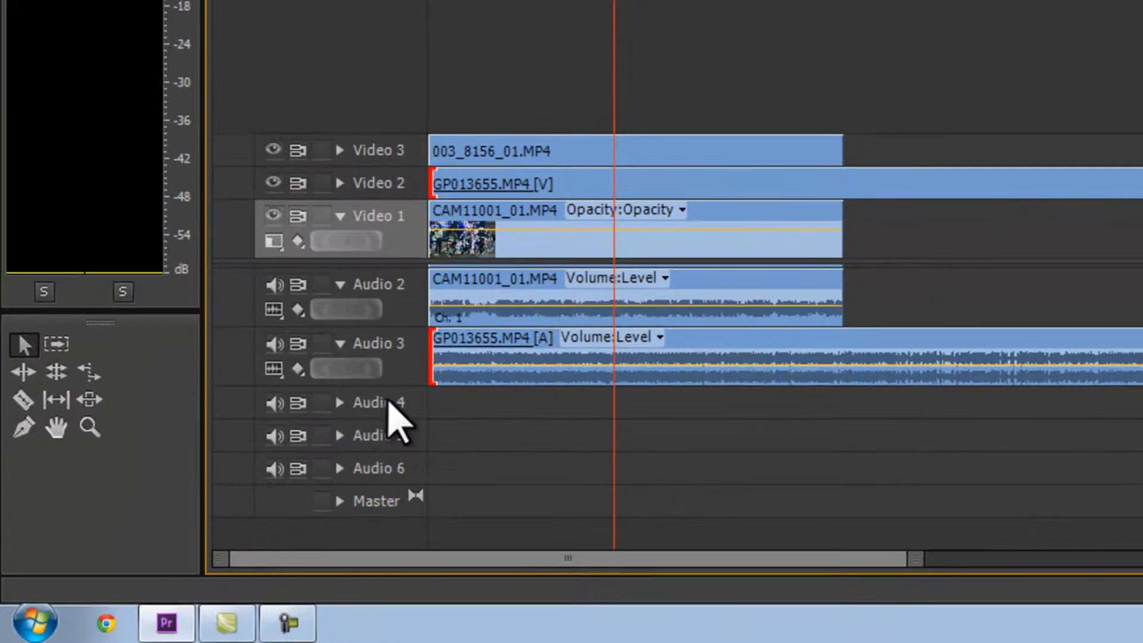
{"action": "left_click", "coordinate": [366, 431]}
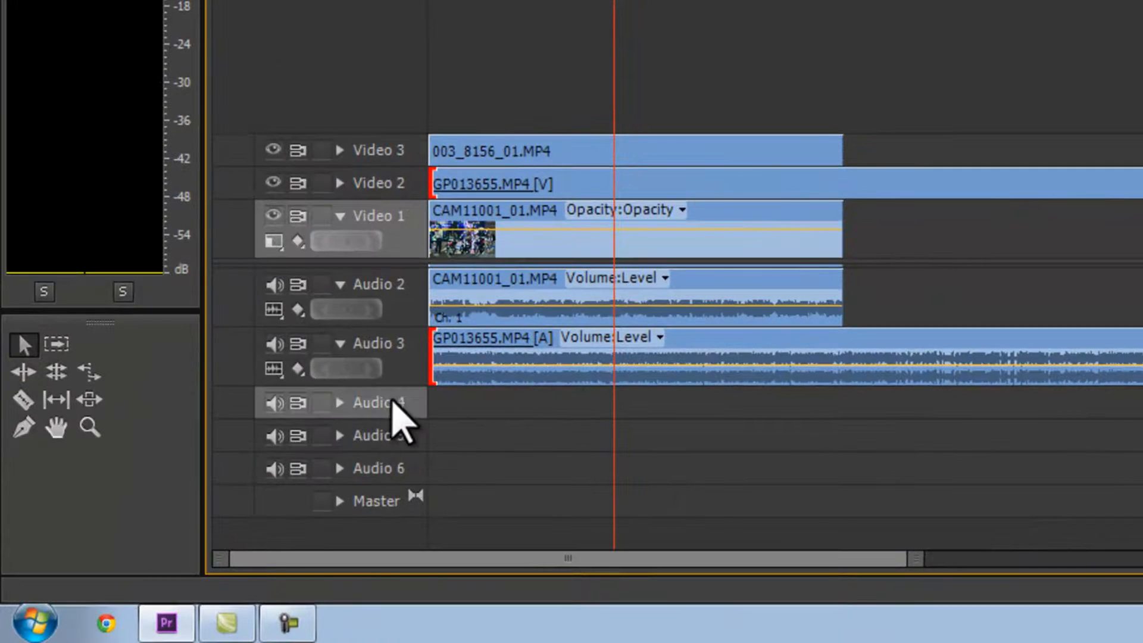
{"action": "right_click", "coordinate": [393, 405]}
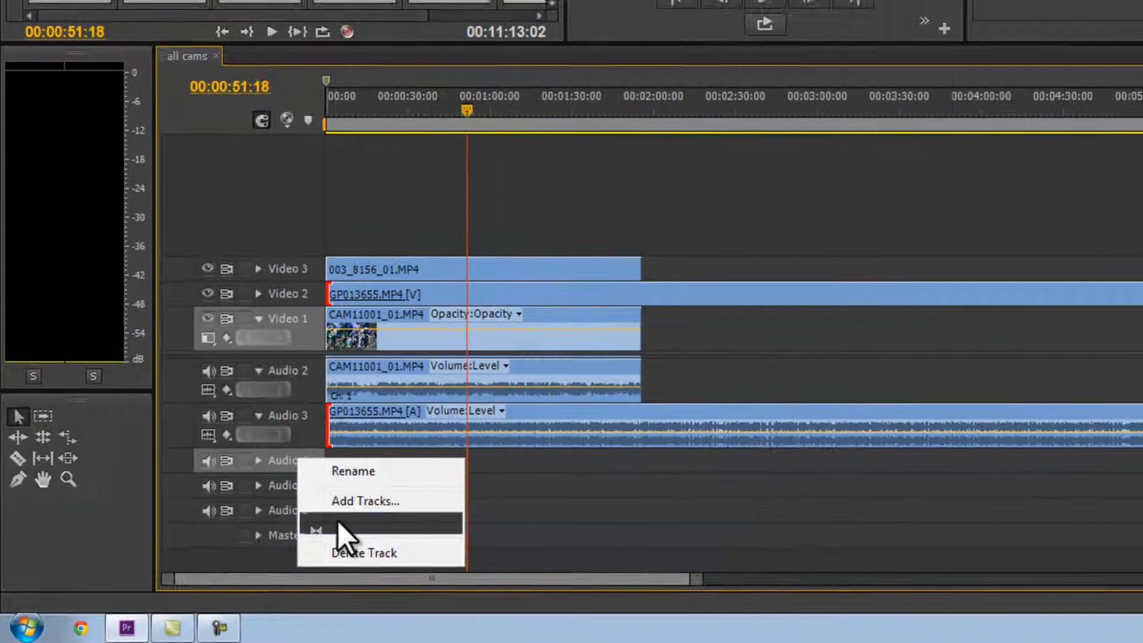
{"action": "left_click", "coordinate": [476, 485]}
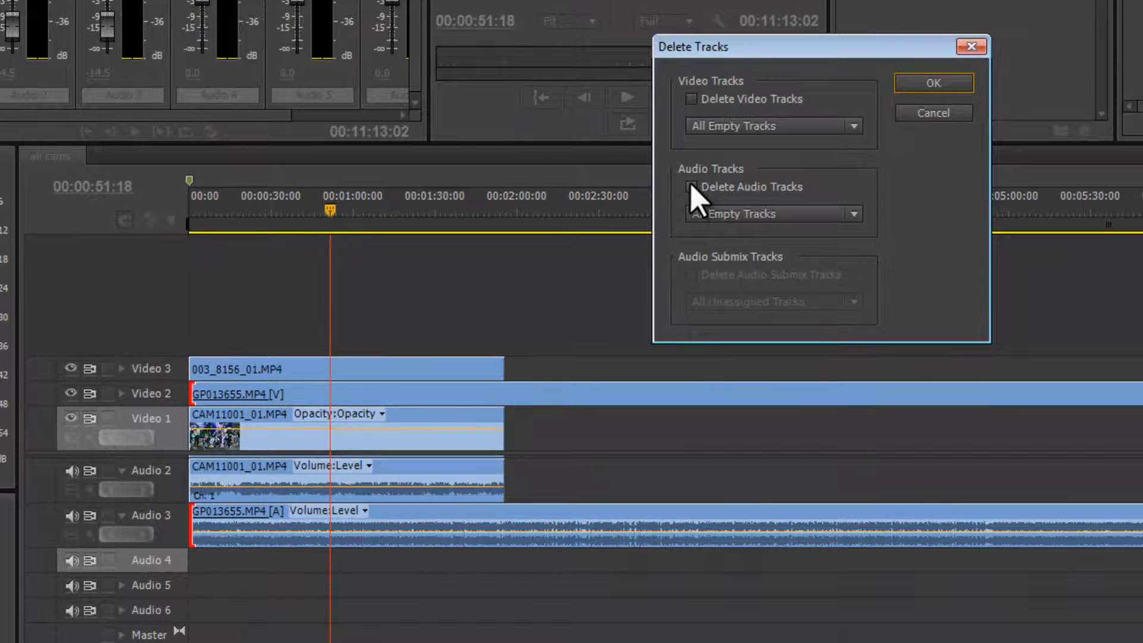
{"action": "left_click", "coordinate": [691, 185]}
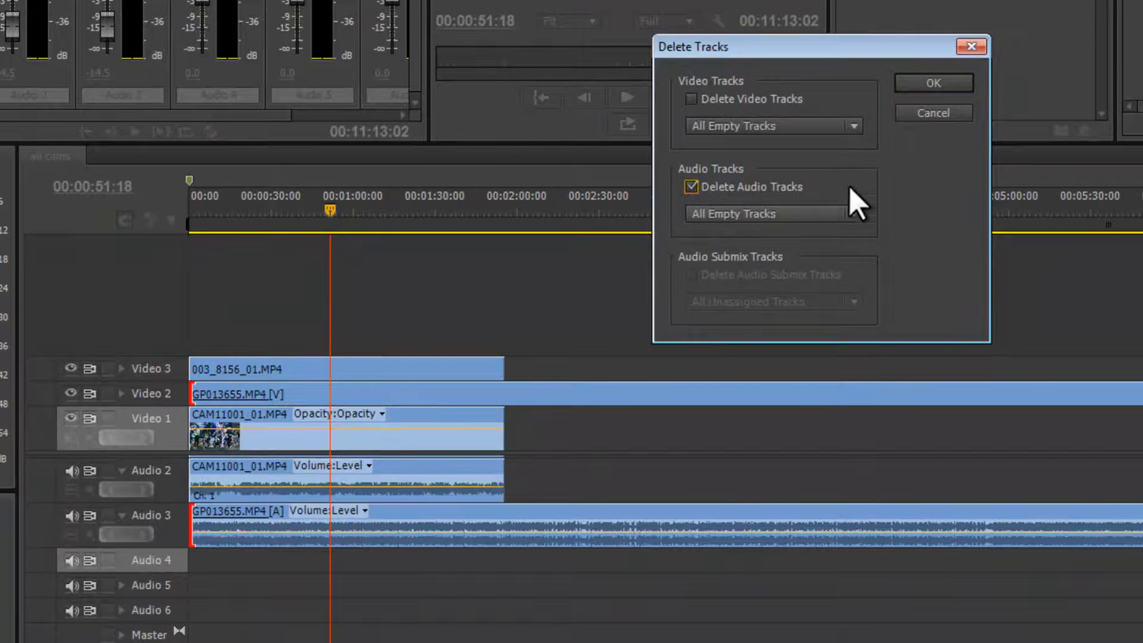
{"action": "left_click", "coordinate": [934, 84]}
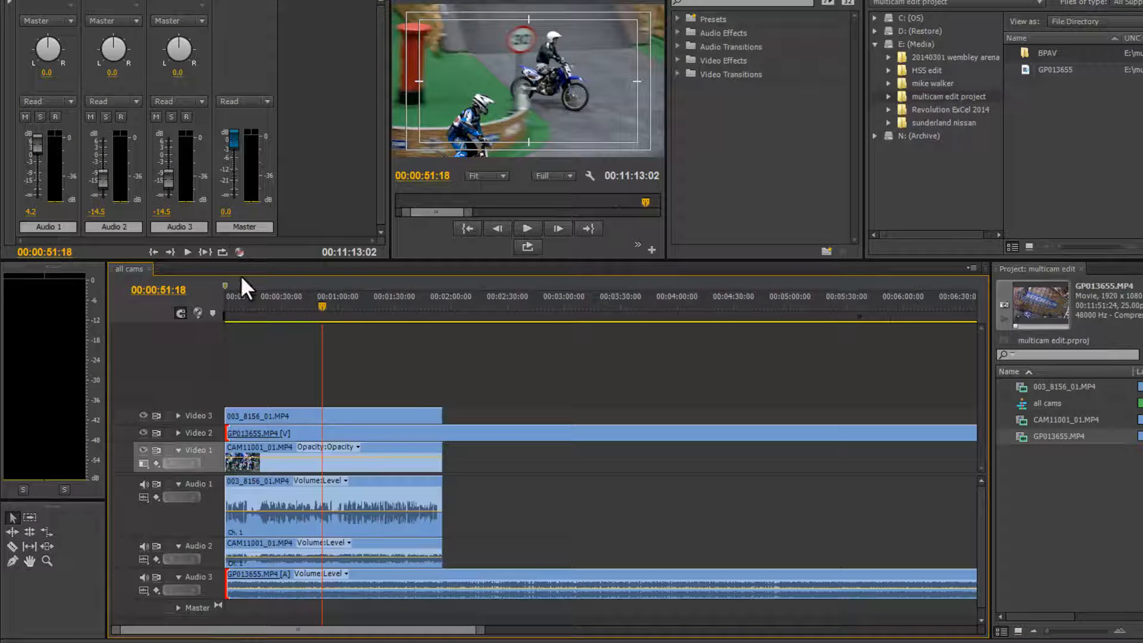
Trim the end of the GP013655 clip to line up with the end of the other camera clips.
{"action": "key", "text": "minus"}
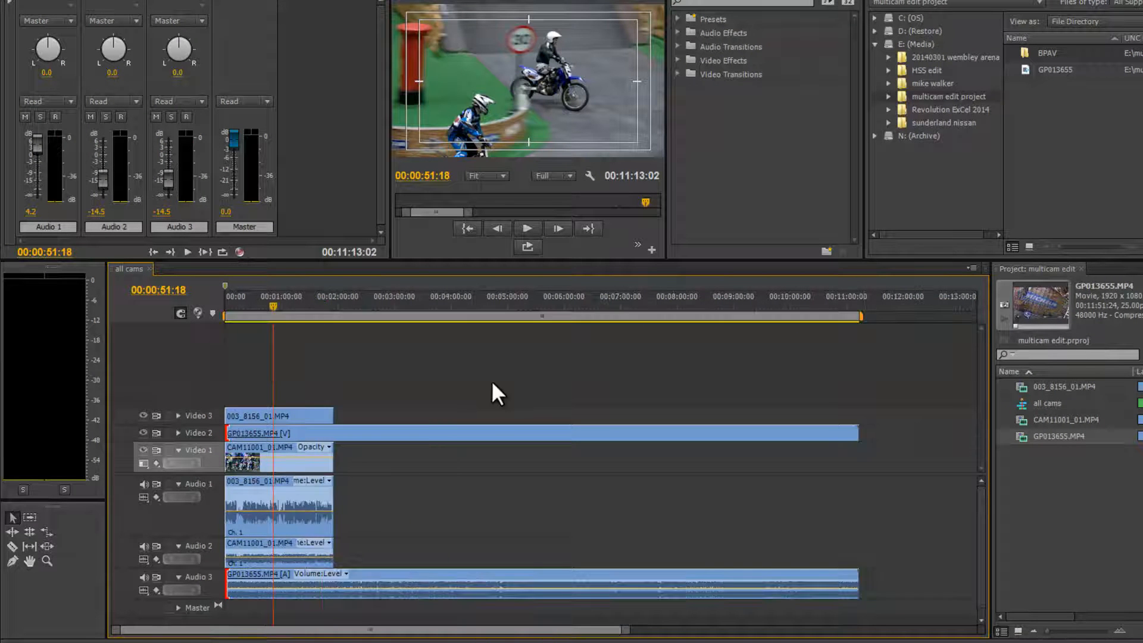
{"action": "left_click_drag", "start_coordinate": [869, 430], "coordinate": [331, 450]}
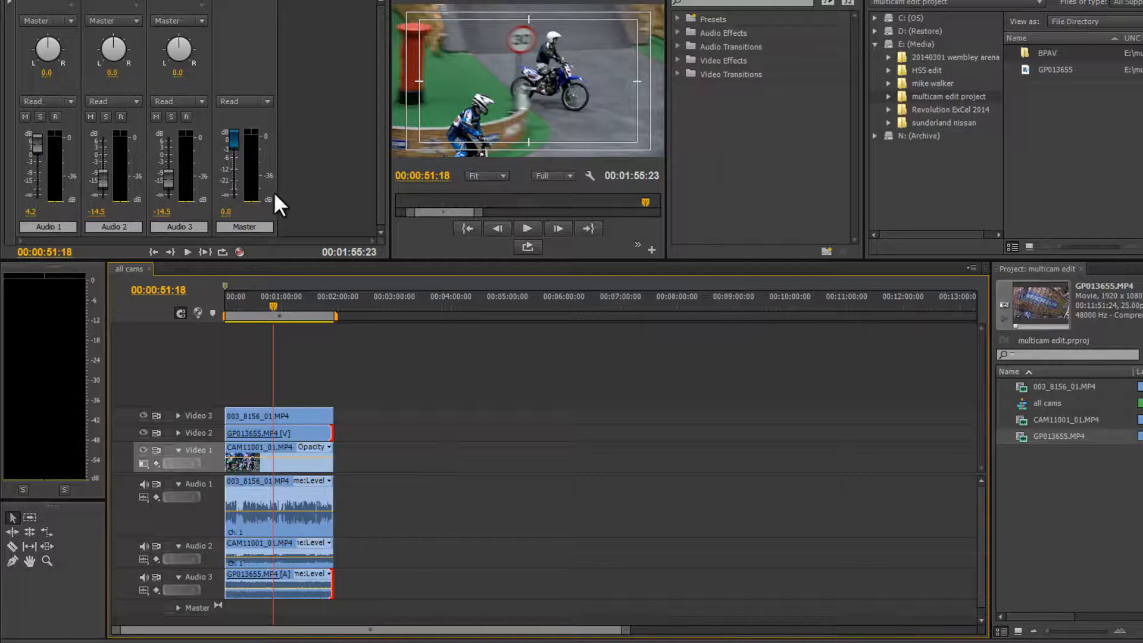
Lower the Master volume fader to about -1.4 dB while playing back.
{"action": "key", "text": "space"}
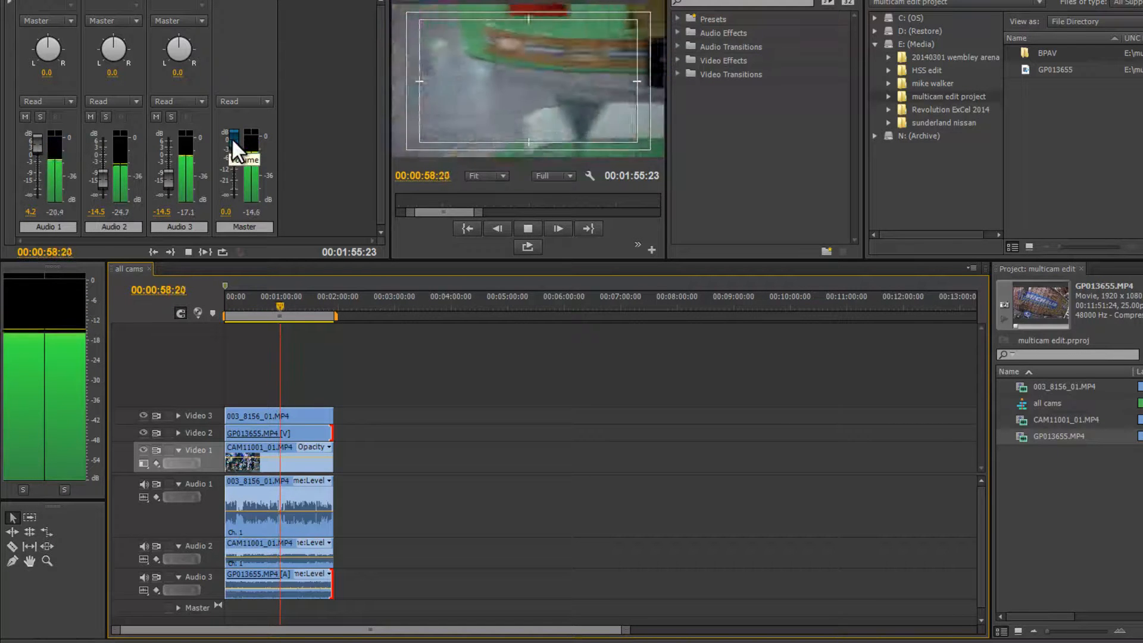
{"action": "left_click_drag", "start_coordinate": [232, 138], "coordinate": [232, 143]}
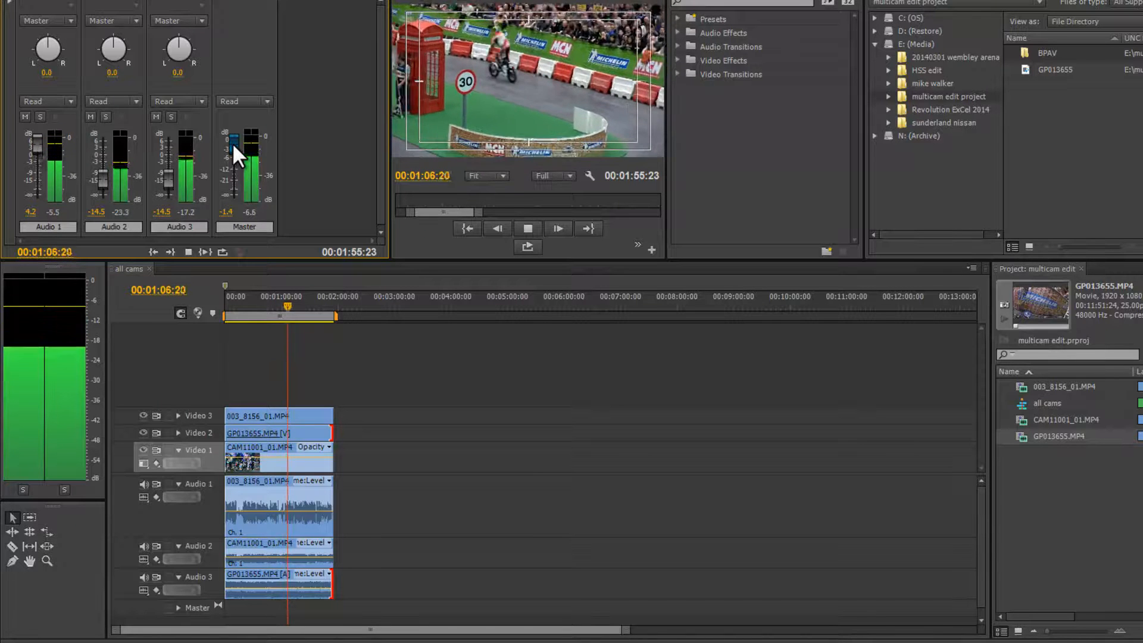
{"action": "key", "text": "space"}
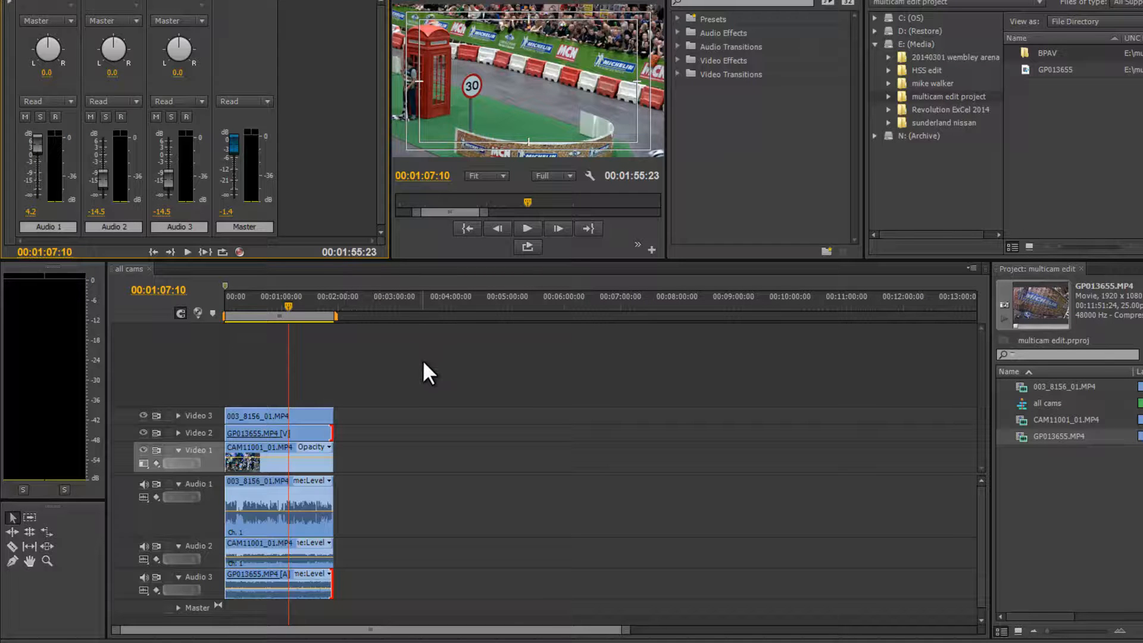
Create a new sequence in the project named multicam.
{"action": "right_click", "coordinate": [1066, 491]}
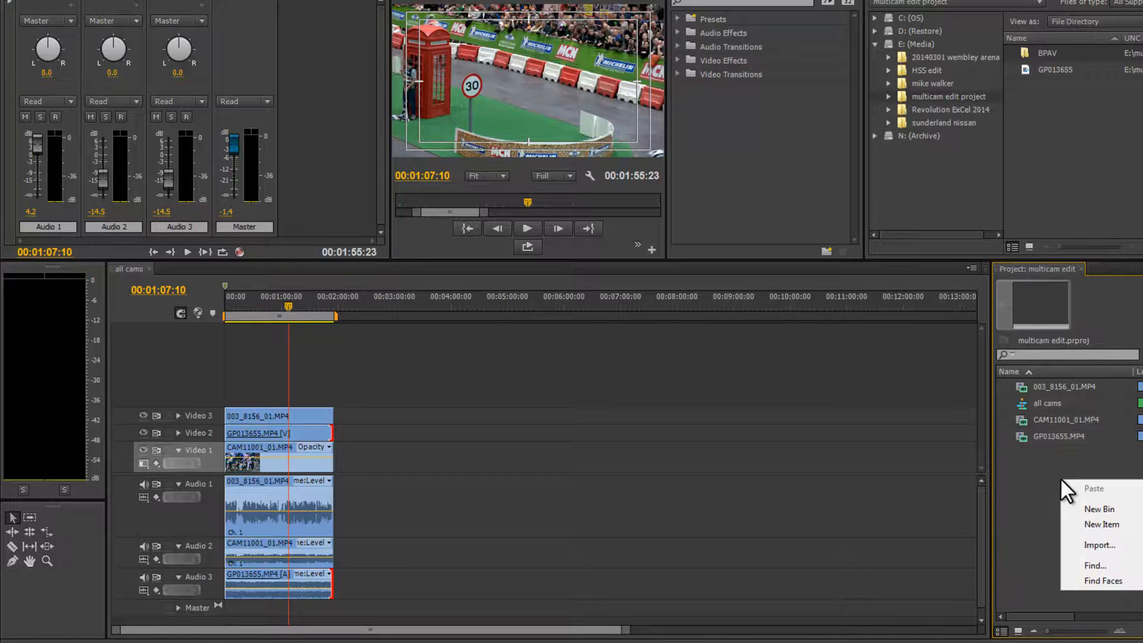
{"action": "left_click", "coordinate": [1142, 524]}
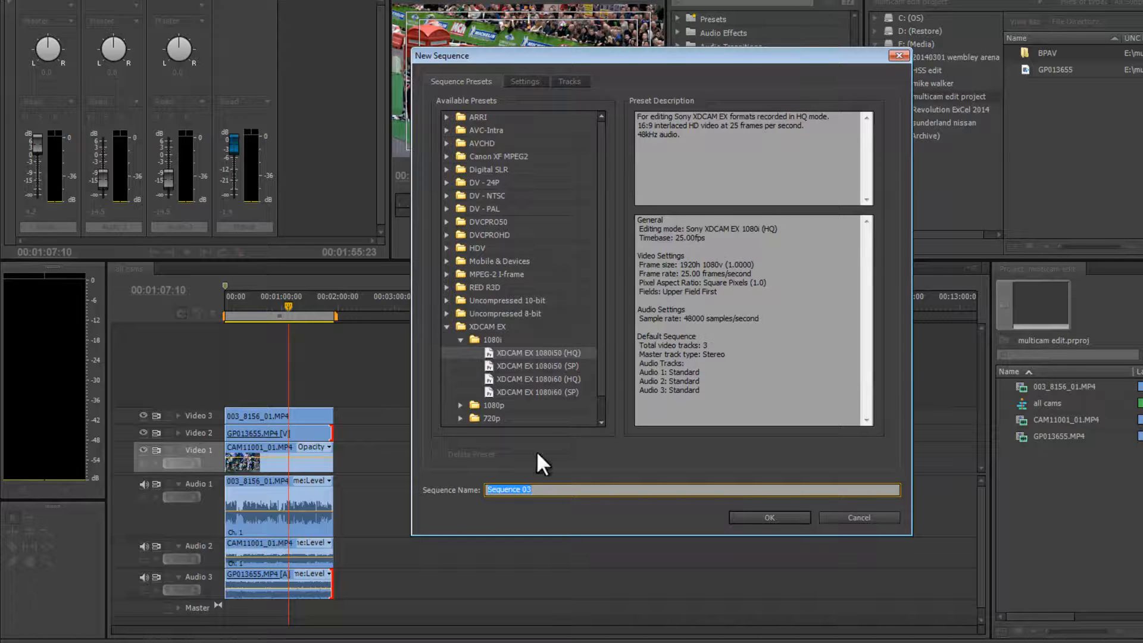
{"action": "left_click_drag", "start_coordinate": [551, 490], "coordinate": [487, 489]}
{"action": "type", "text": "multicam"}
{"action": "key", "text": "Return"}
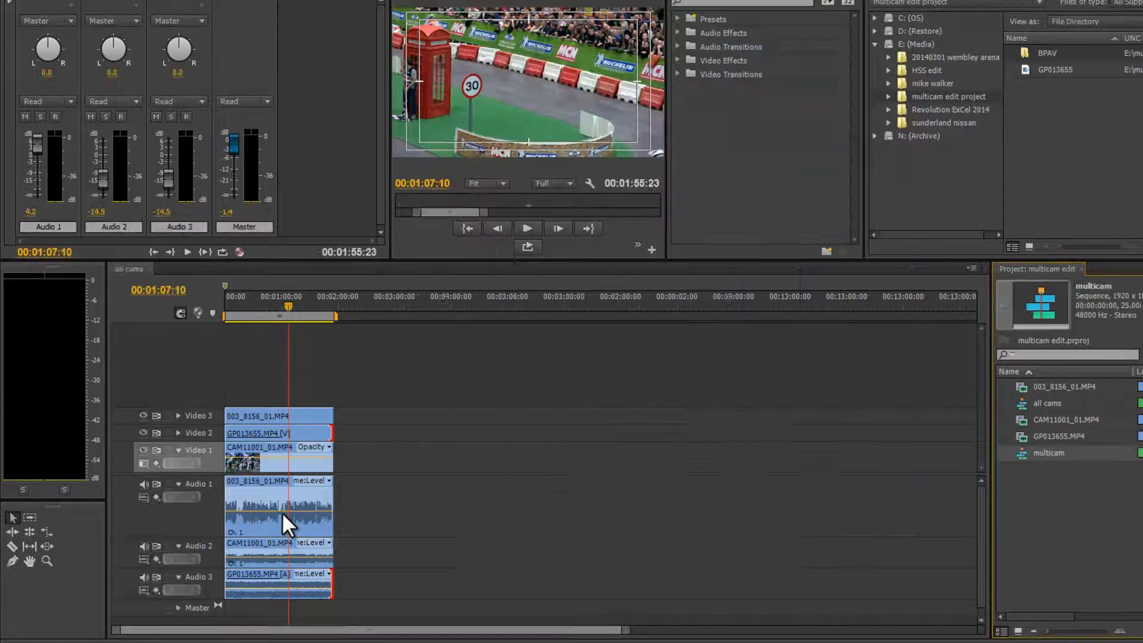
Place the all cams sequence onto the first video track of the multicam sequence.
{"action": "left_click", "coordinate": [1024, 404]}
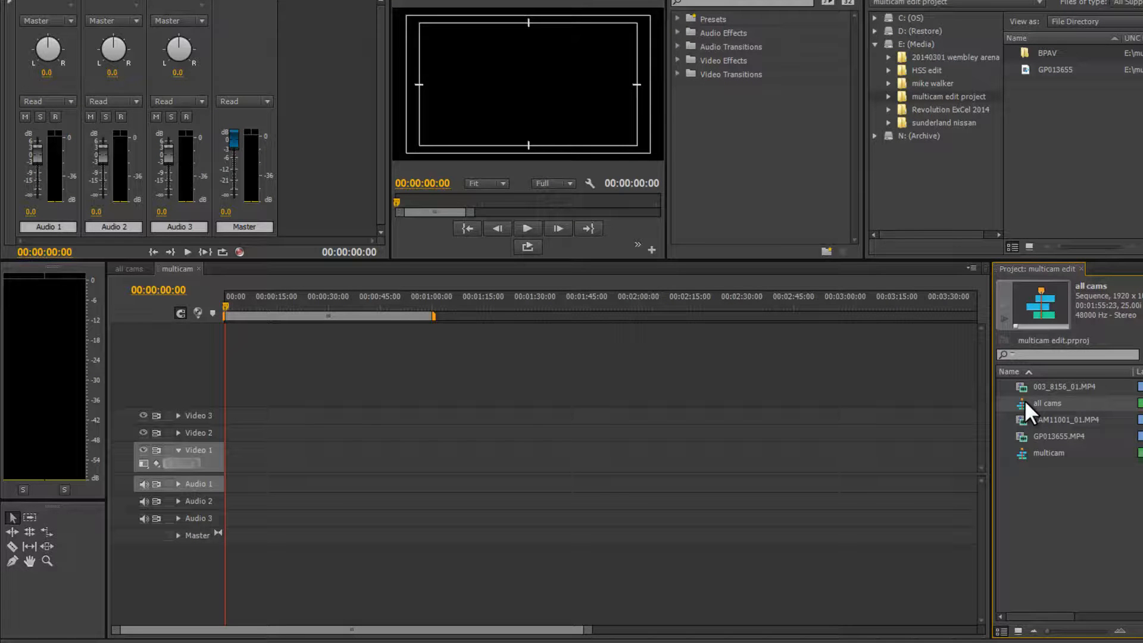
{"action": "left_click_drag", "start_coordinate": [1024, 404], "coordinate": [201, 460]}
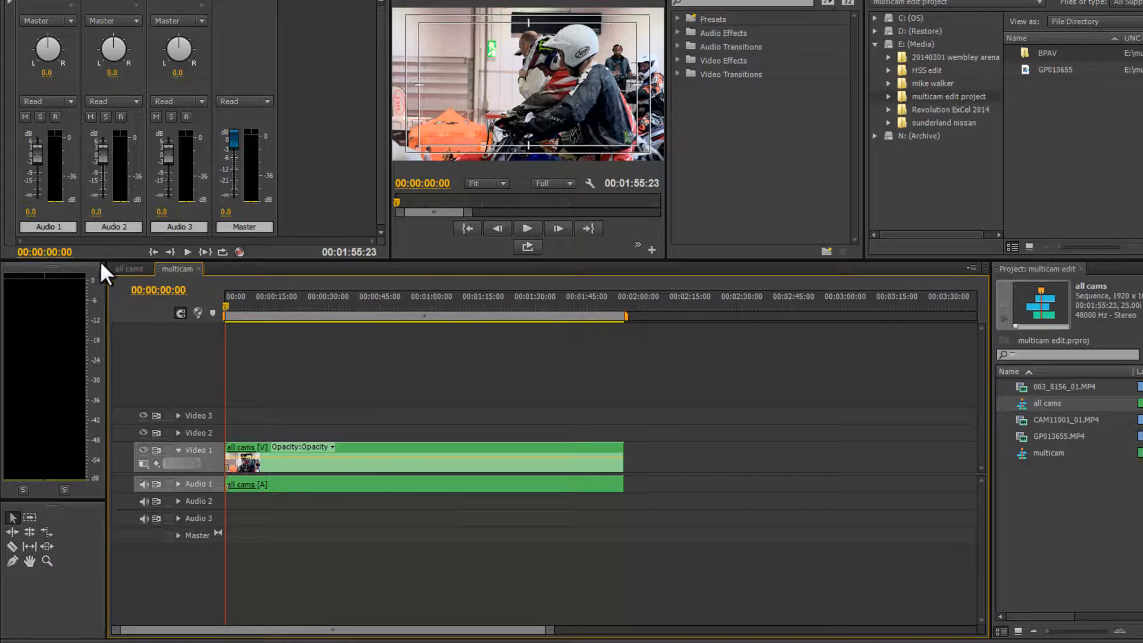
In the all cams sequence, unlink the CAM11001 and GP013655 audio clips from their video.
{"action": "left_click", "coordinate": [127, 268]}
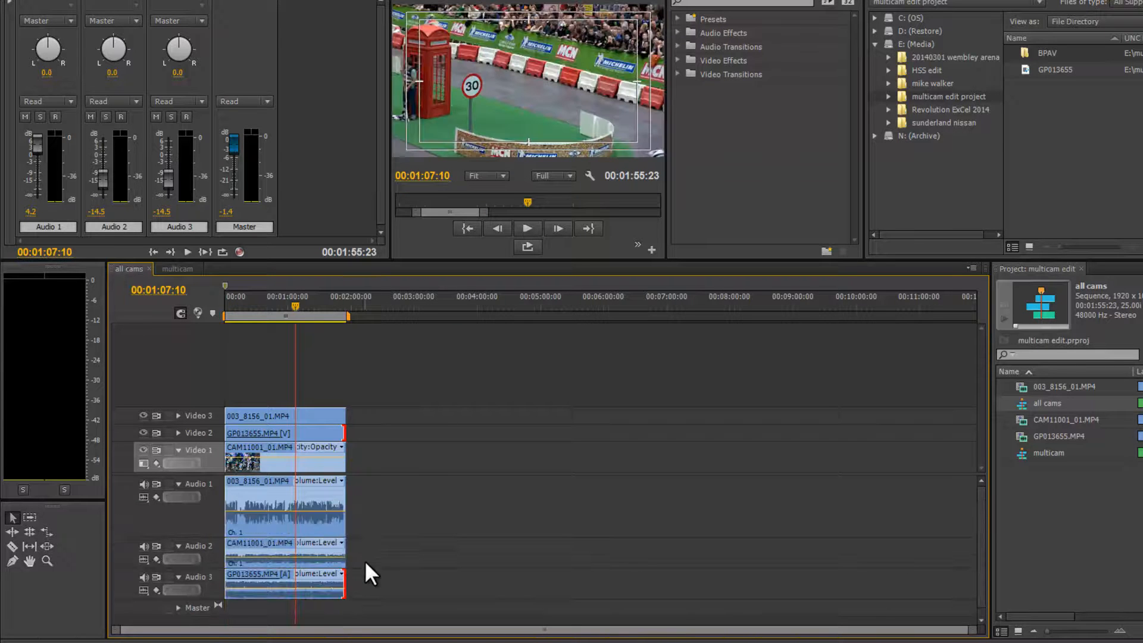
{"action": "left_click_drag", "start_coordinate": [370, 552], "coordinate": [307, 584]}
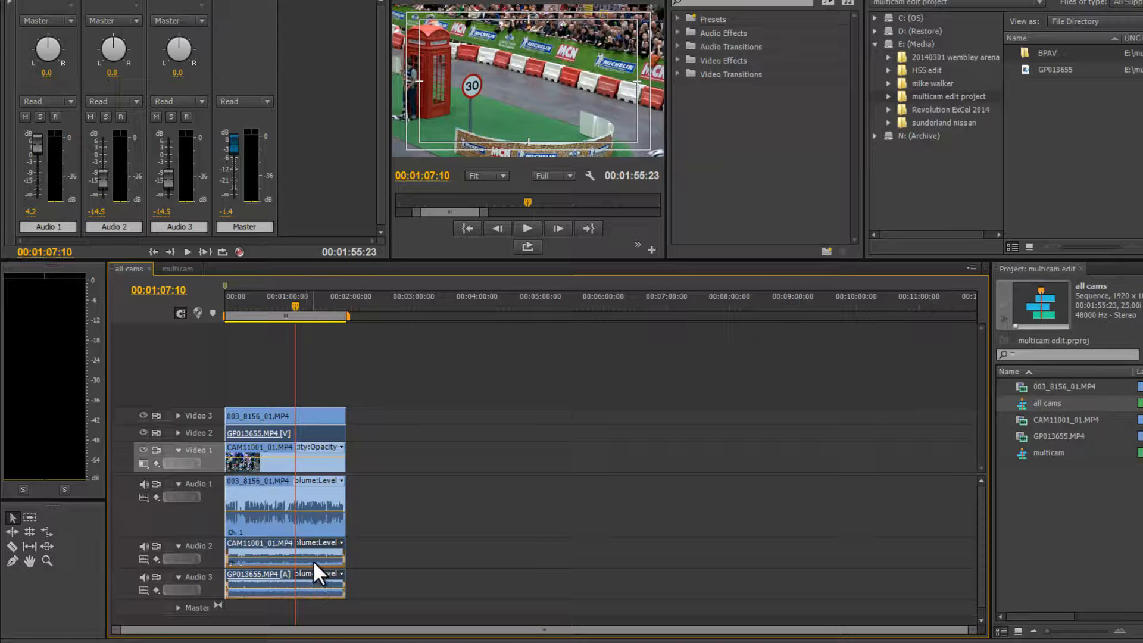
{"action": "right_click", "coordinate": [319, 563]}
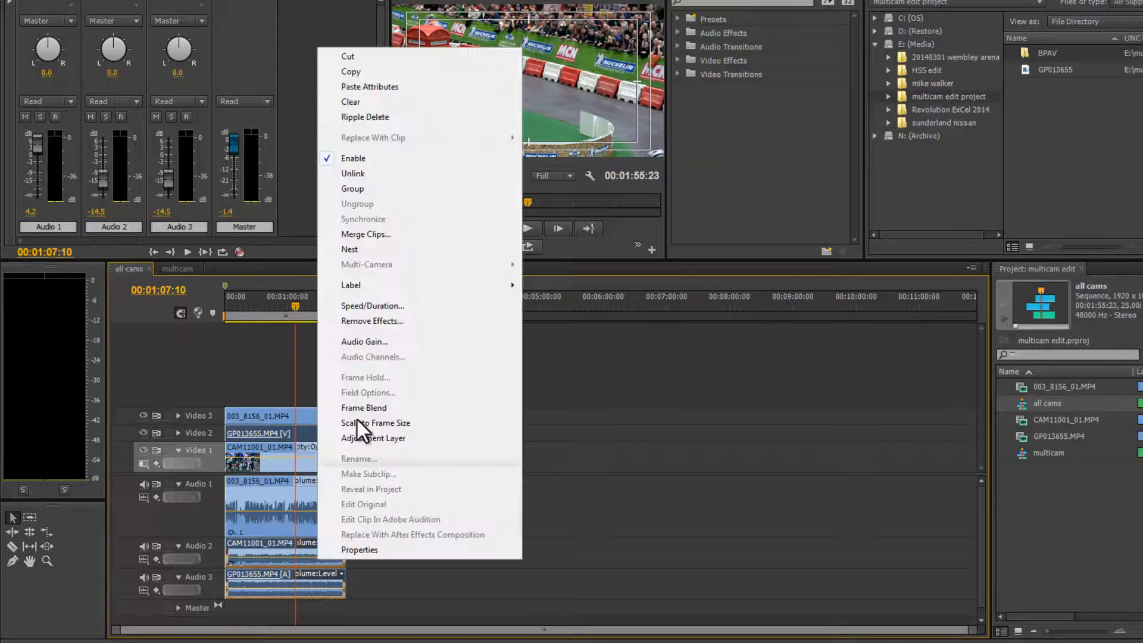
{"action": "left_click", "coordinate": [381, 175]}
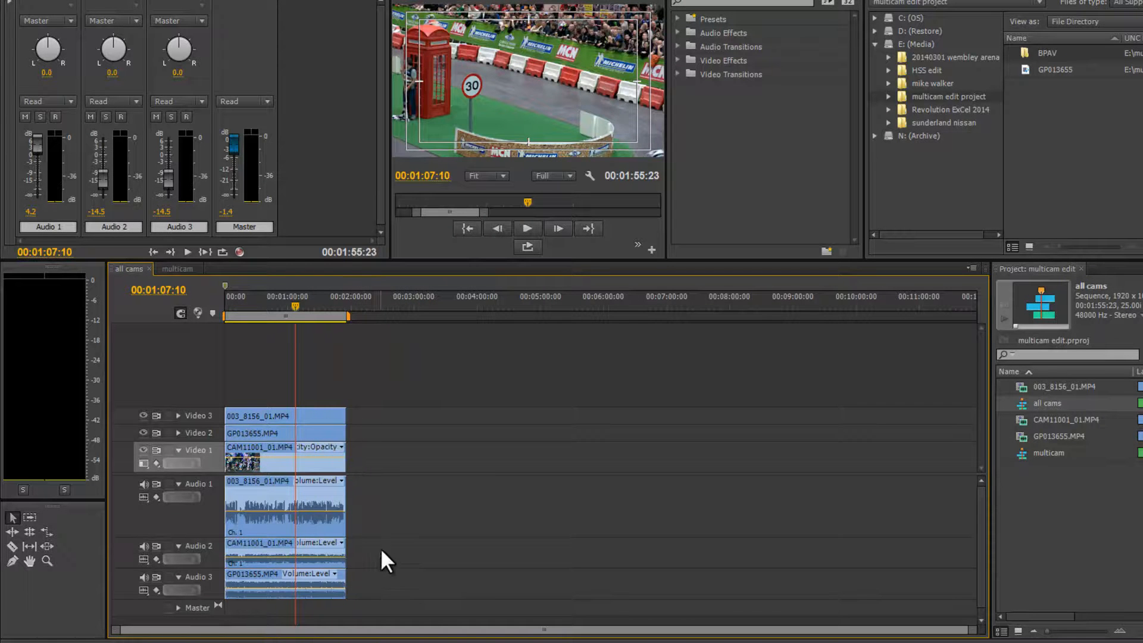
Copy the CAM11001 and GP013655 audio clips and paste them onto Audio 2 and Audio 3 of the multicam sequence.
{"action": "left_click_drag", "start_coordinate": [374, 548], "coordinate": [310, 596]}
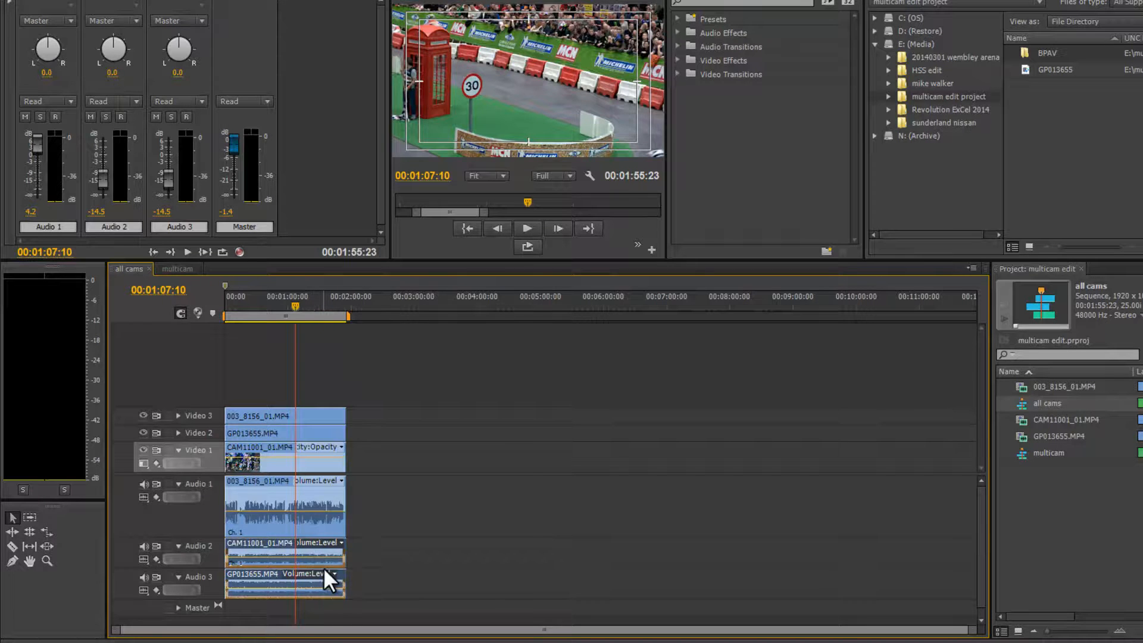
{"action": "right_click", "coordinate": [323, 568]}
{"action": "left_click", "coordinate": [376, 158]}
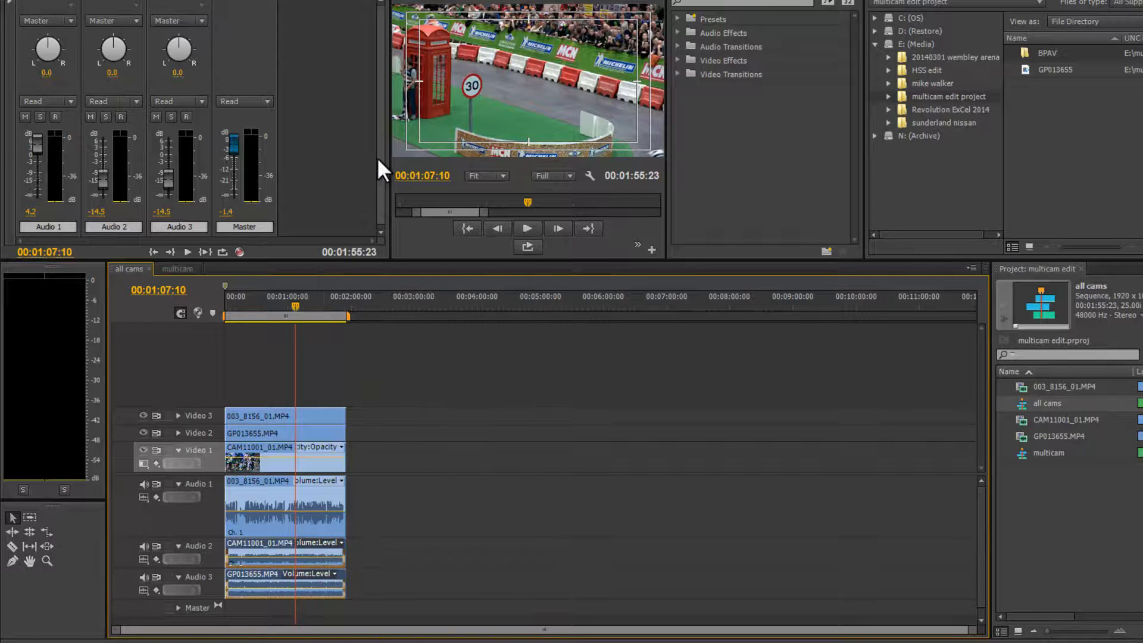
{"action": "left_click", "coordinate": [173, 268]}
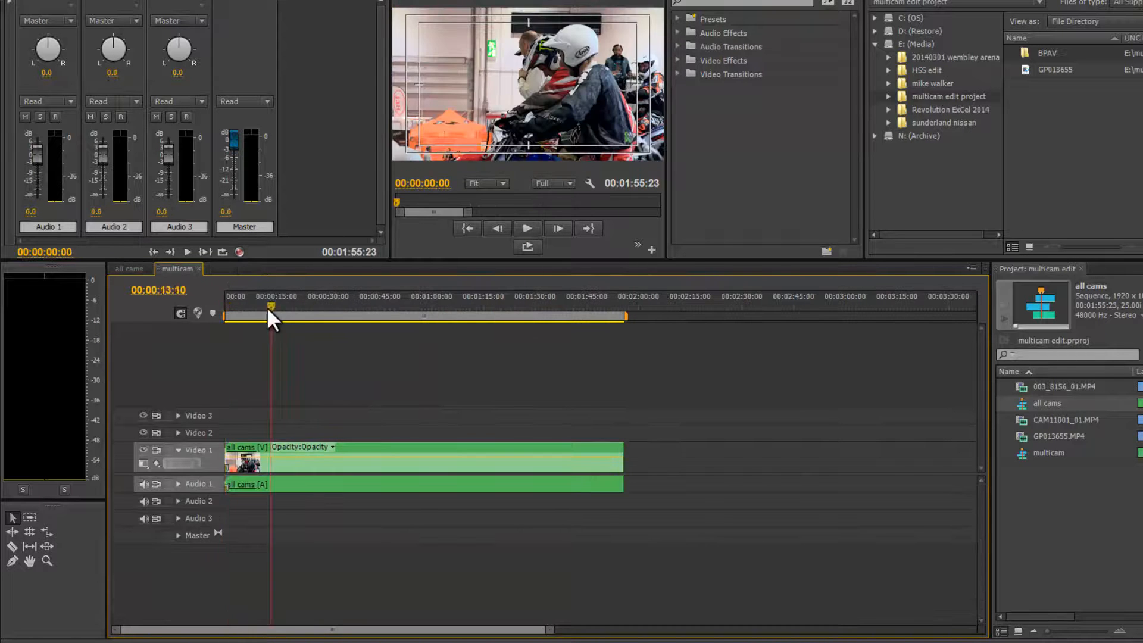
{"action": "left_click", "coordinate": [212, 500]}
{"action": "left_click", "coordinate": [212, 520]}
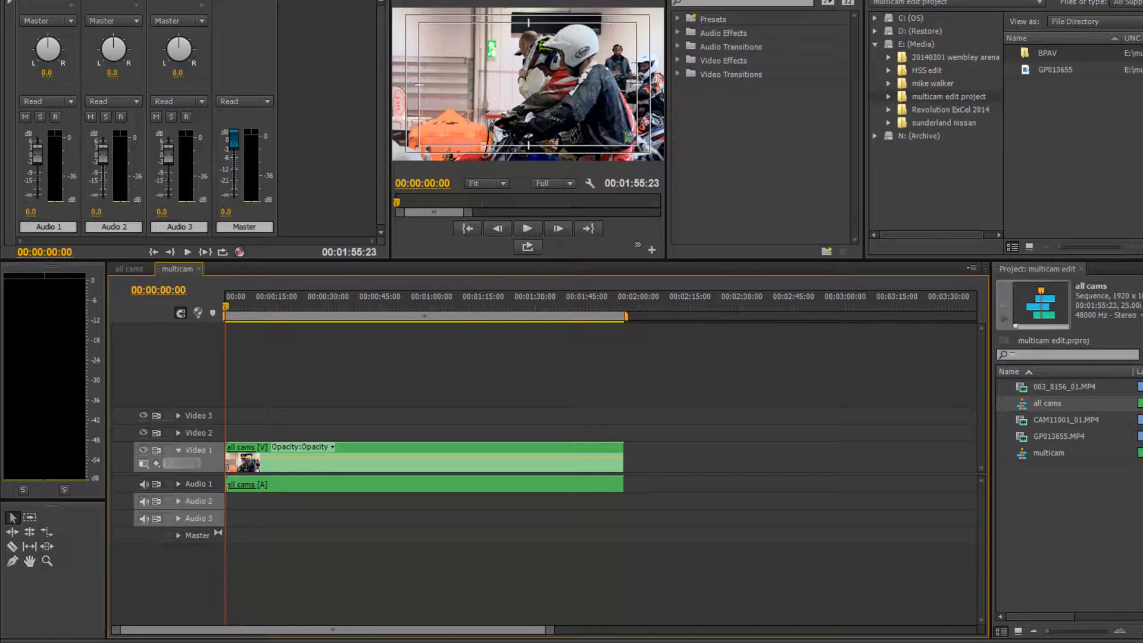
{"action": "key", "text": "ctrl+v"}
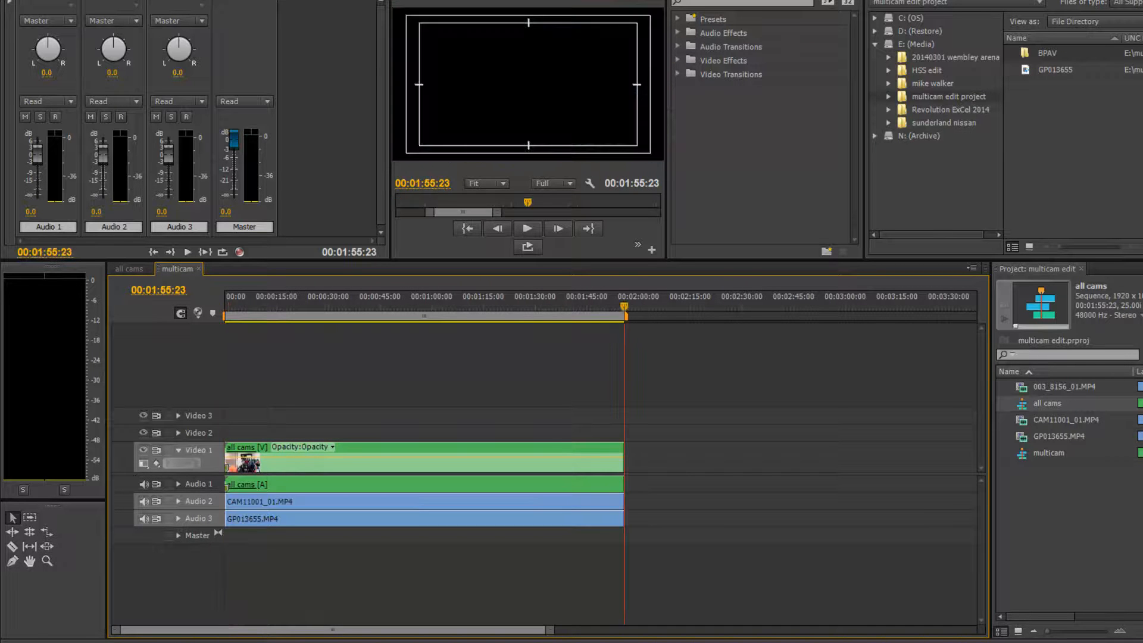
Play the multicam sequence and set track levels: Audio 1 to 6.0 dB, Audio 2 about -16.6 dB, Audio 3 about -21.1 dB.
{"action": "left_click", "coordinate": [288, 306]}
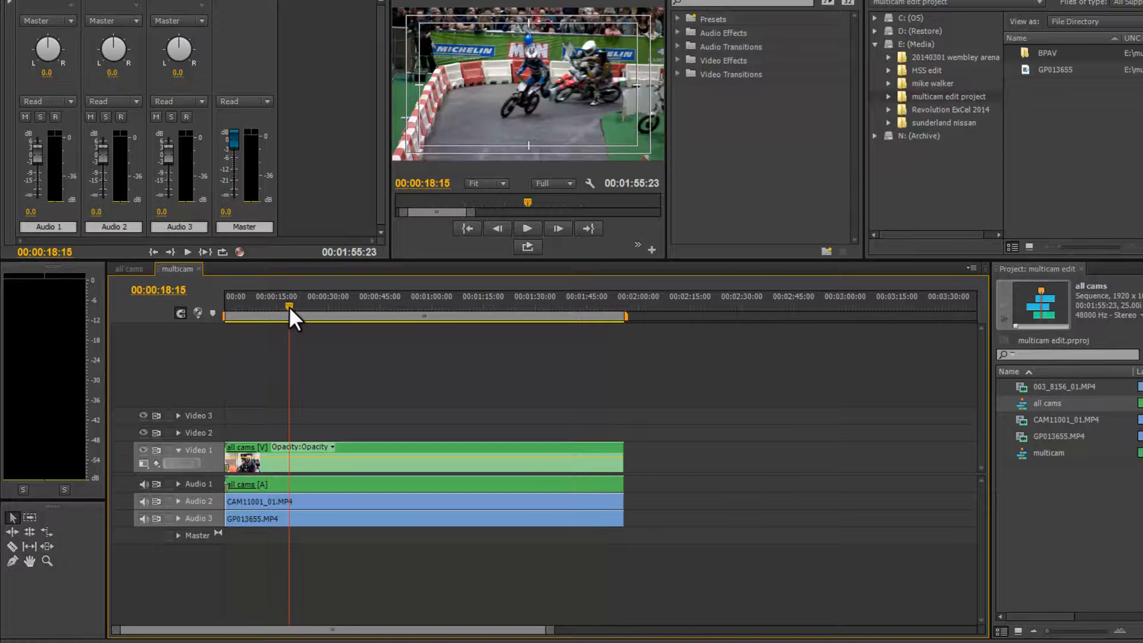
{"action": "key", "text": "space"}
{"action": "key", "text": "space"}
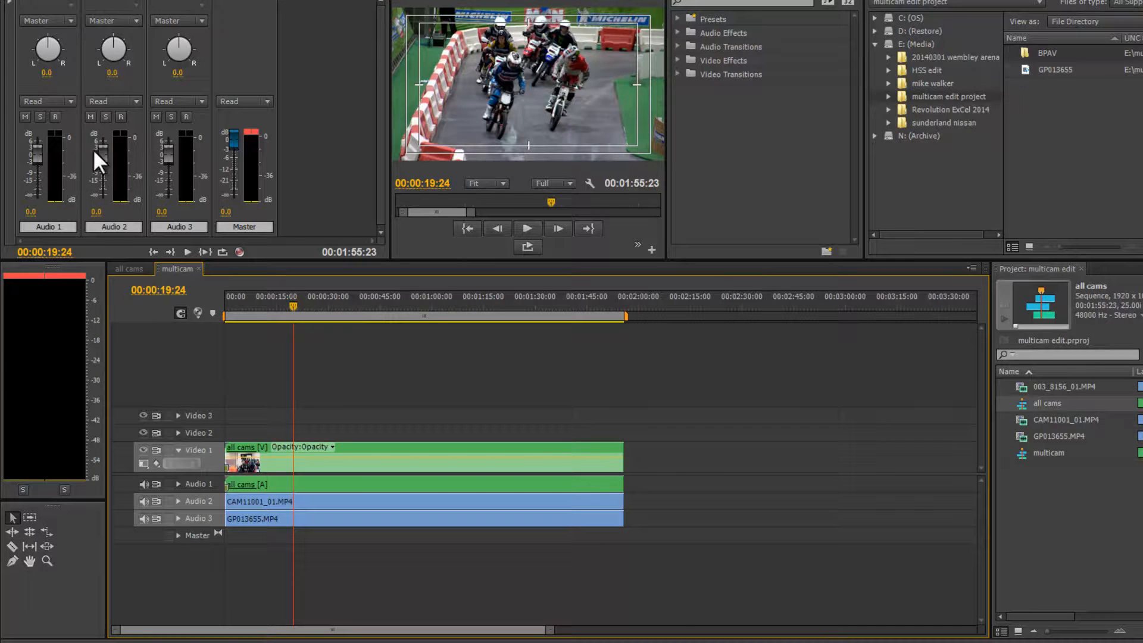
{"action": "left_click_drag", "start_coordinate": [100, 150], "coordinate": [100, 170]}
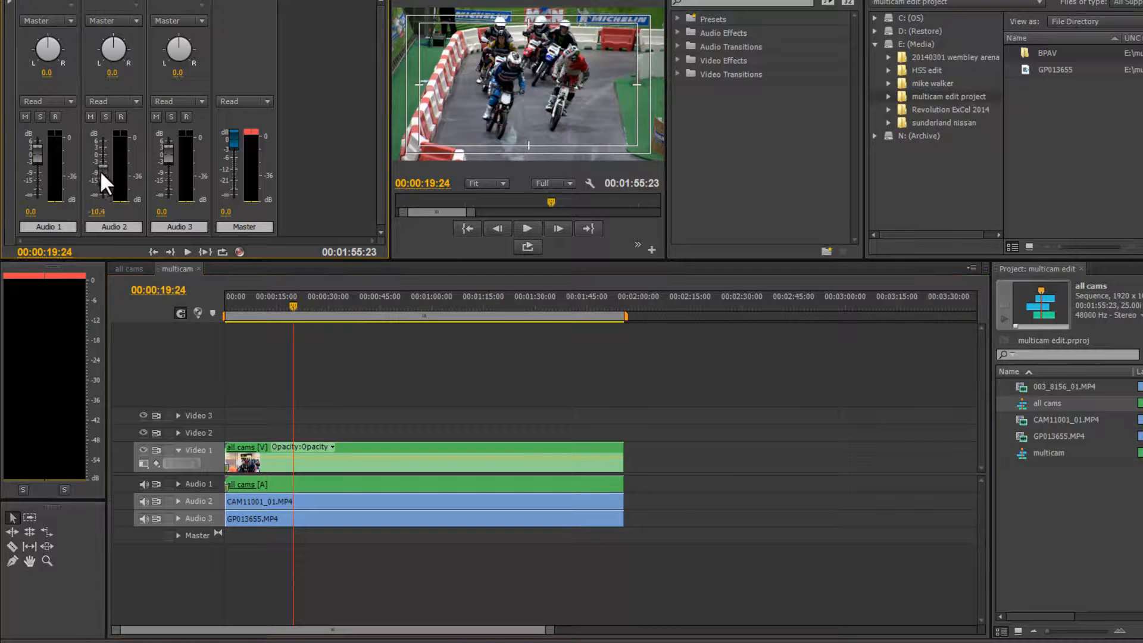
{"action": "left_click_drag", "start_coordinate": [168, 156], "coordinate": [168, 169]}
{"action": "key", "text": "space"}
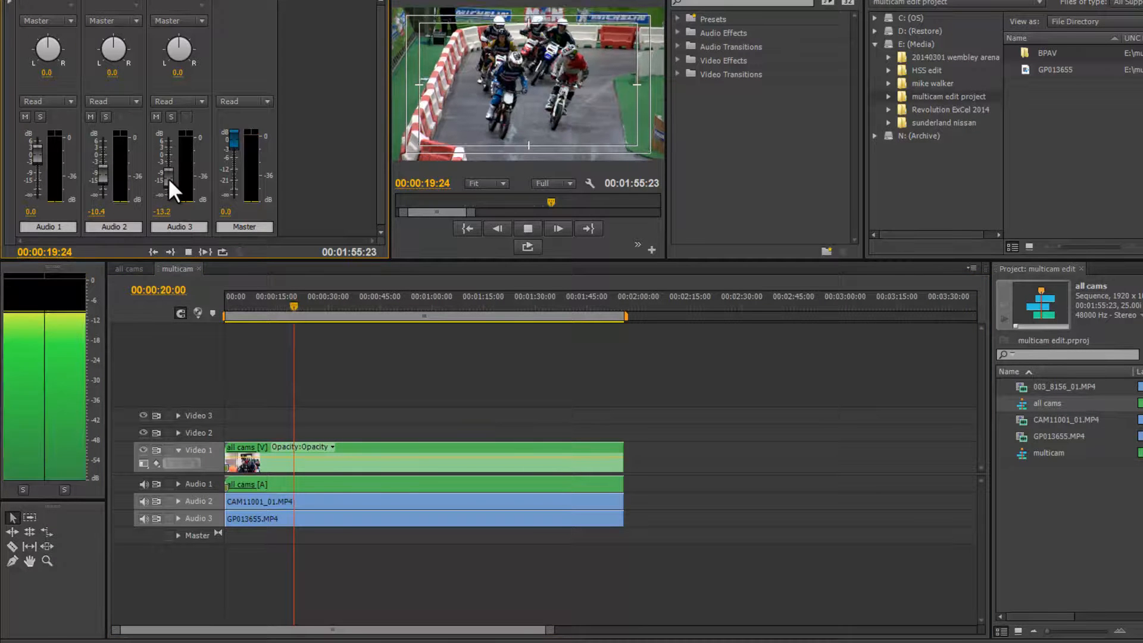
{"action": "left_click_drag", "start_coordinate": [32, 151], "coordinate": [36, 131]}
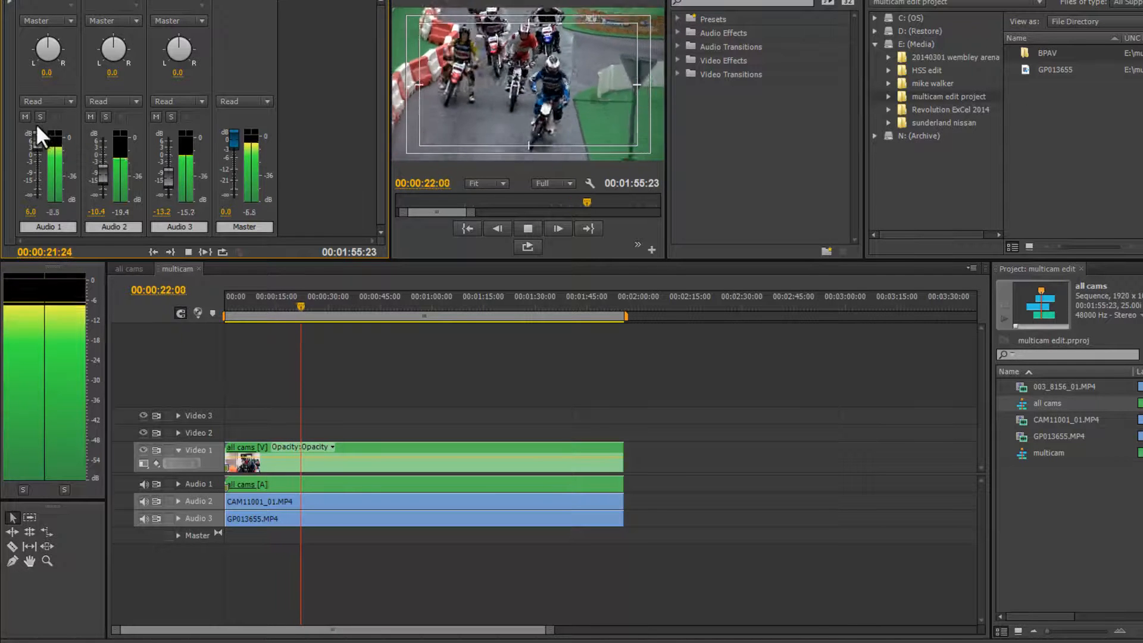
{"action": "key", "text": "space"}
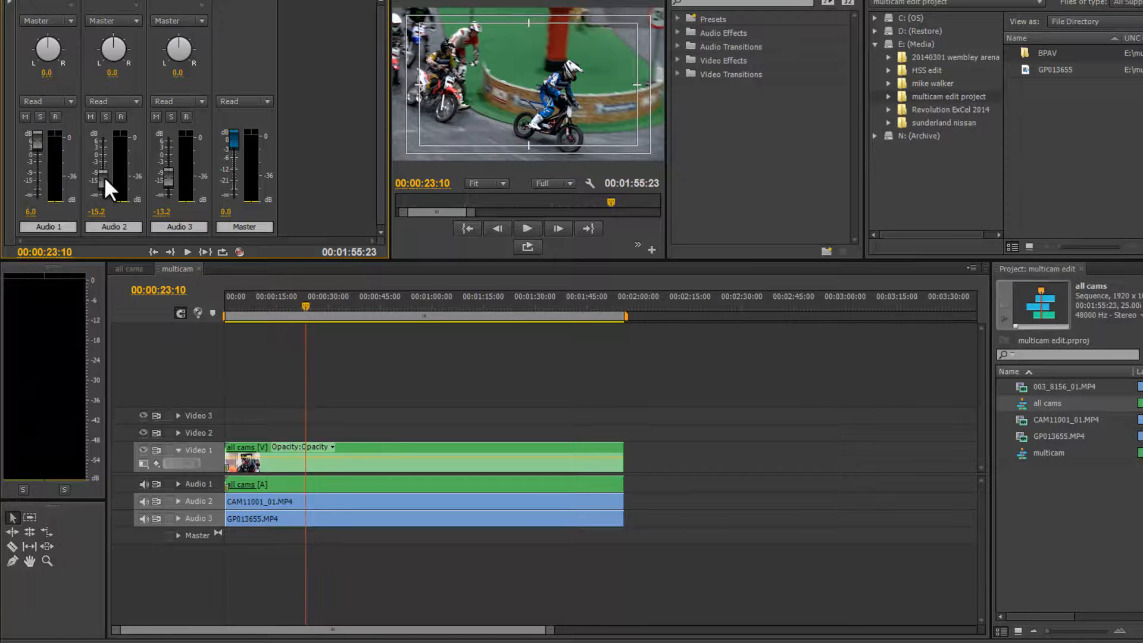
{"action": "key", "text": "space"}
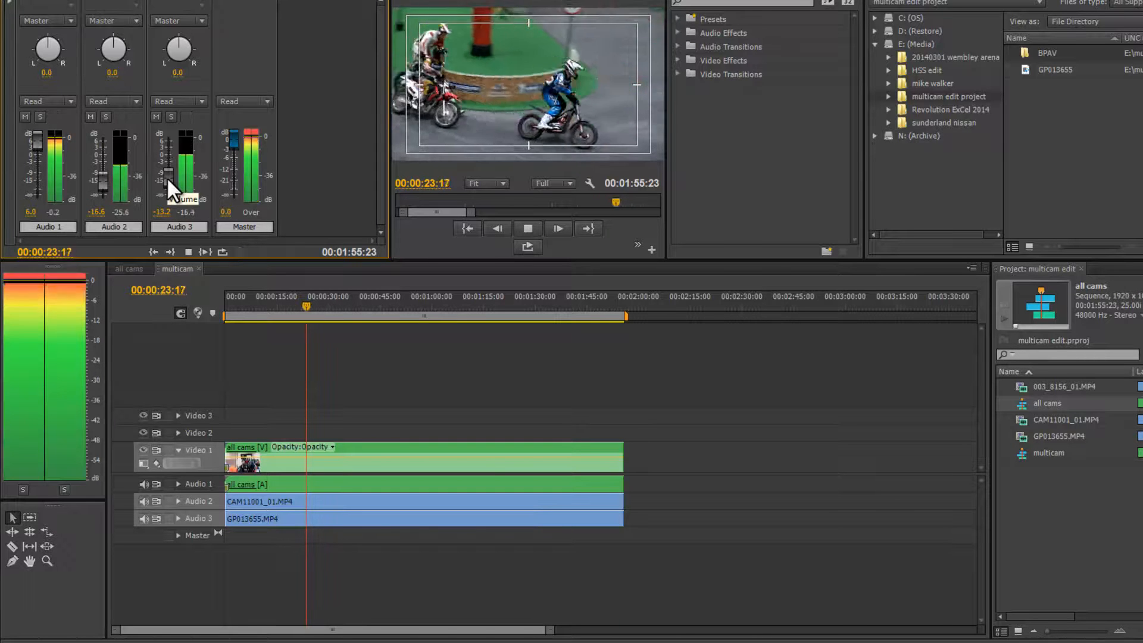
{"action": "left_click_drag", "start_coordinate": [166, 177], "coordinate": [166, 184]}
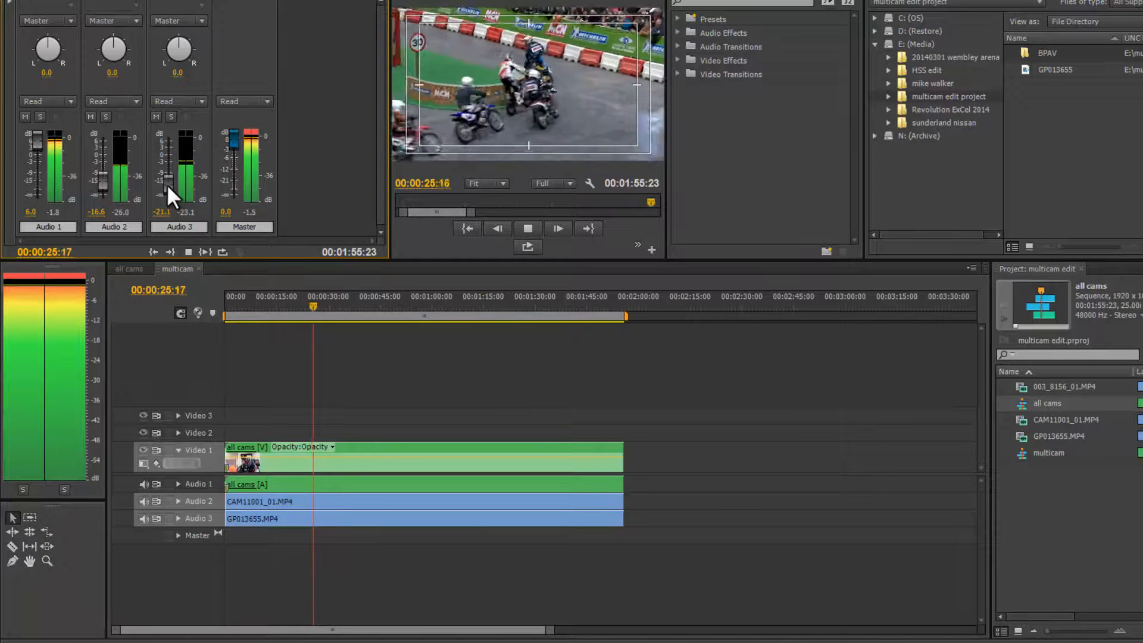
Lower the Master fader to about -6.1 dB and stop playback.
{"action": "left_click_drag", "start_coordinate": [234, 136], "coordinate": [234, 158]}
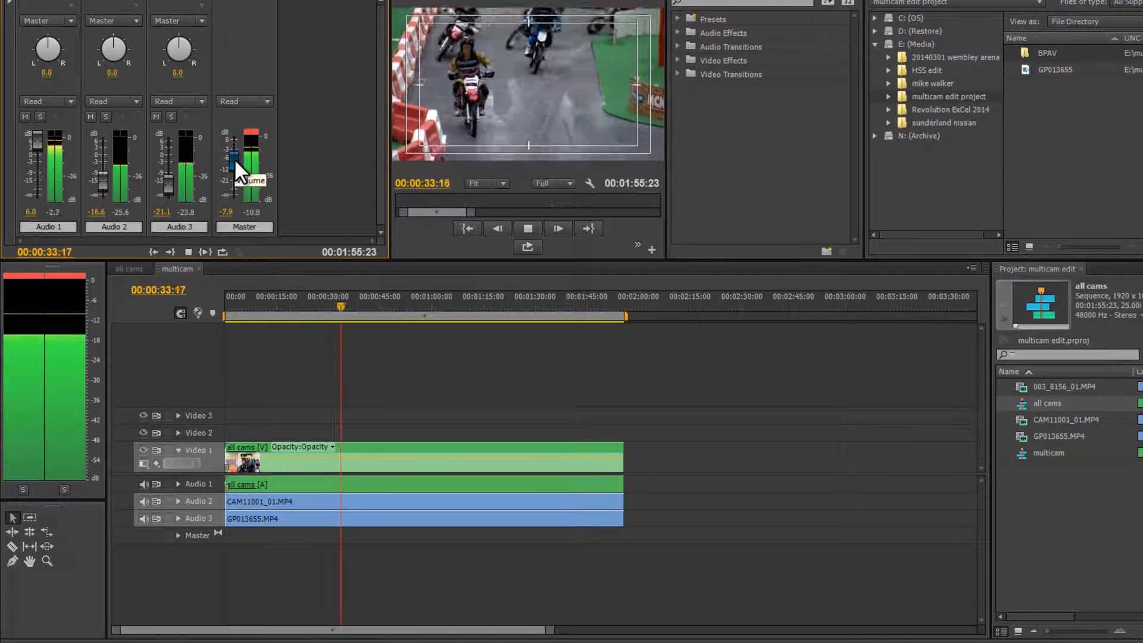
{"action": "left_click_drag", "start_coordinate": [234, 159], "coordinate": [234, 154]}
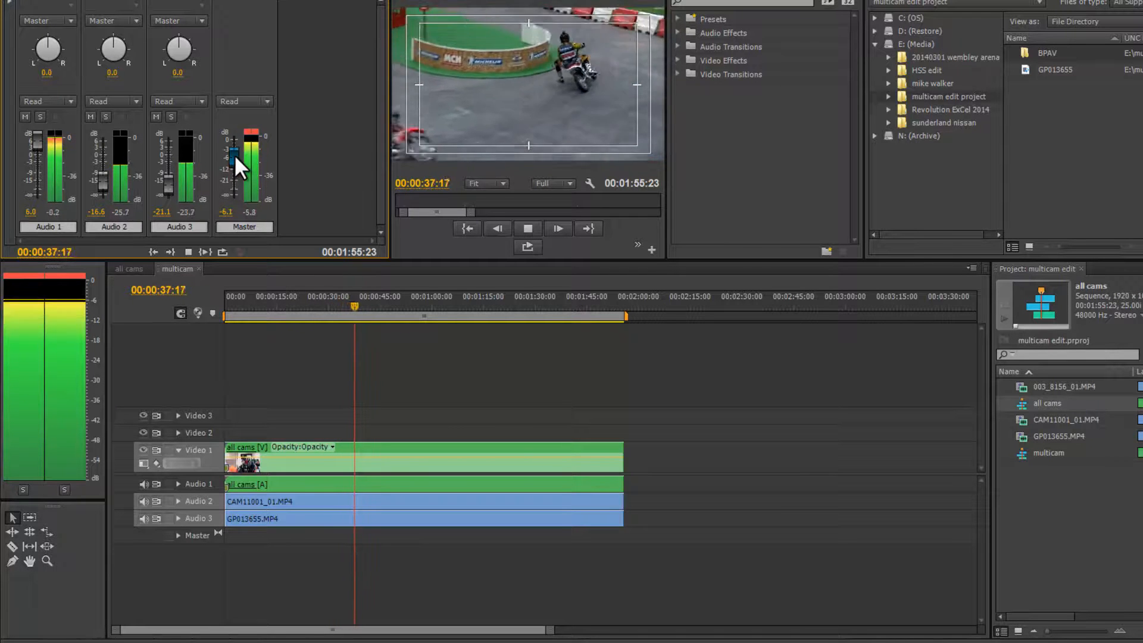
{"action": "key", "text": "space"}
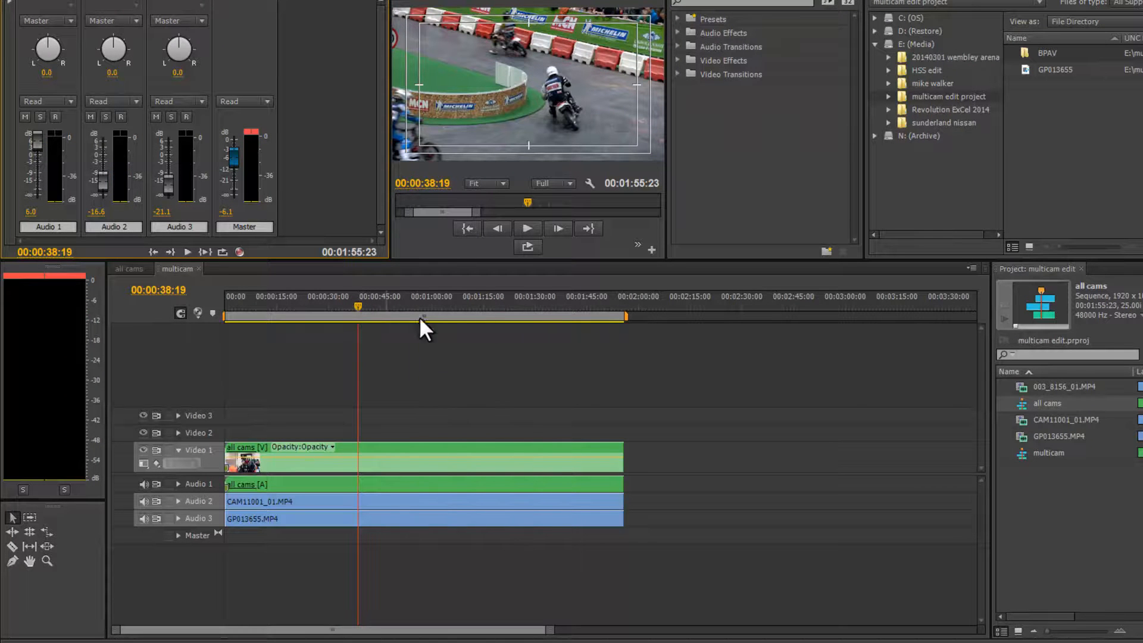
Enable Multi-Camera on the nested all cams clip in the multicam sequence.
{"action": "left_click", "coordinate": [472, 460]}
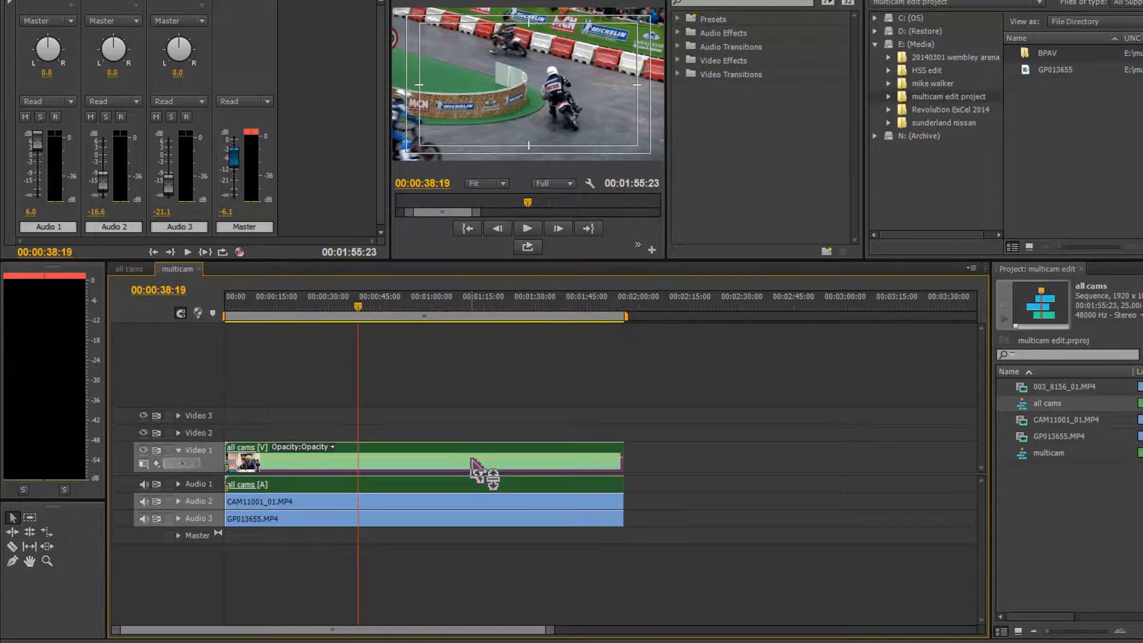
{"action": "right_click", "coordinate": [471, 458]}
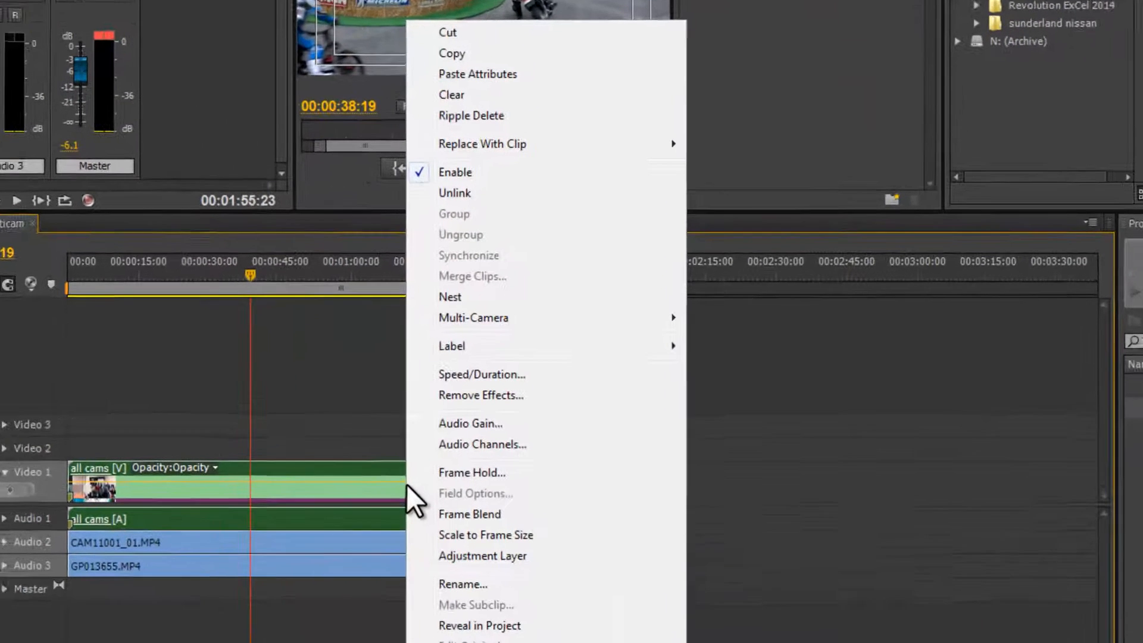
{"action": "mouse_move", "coordinate": [538, 315]}
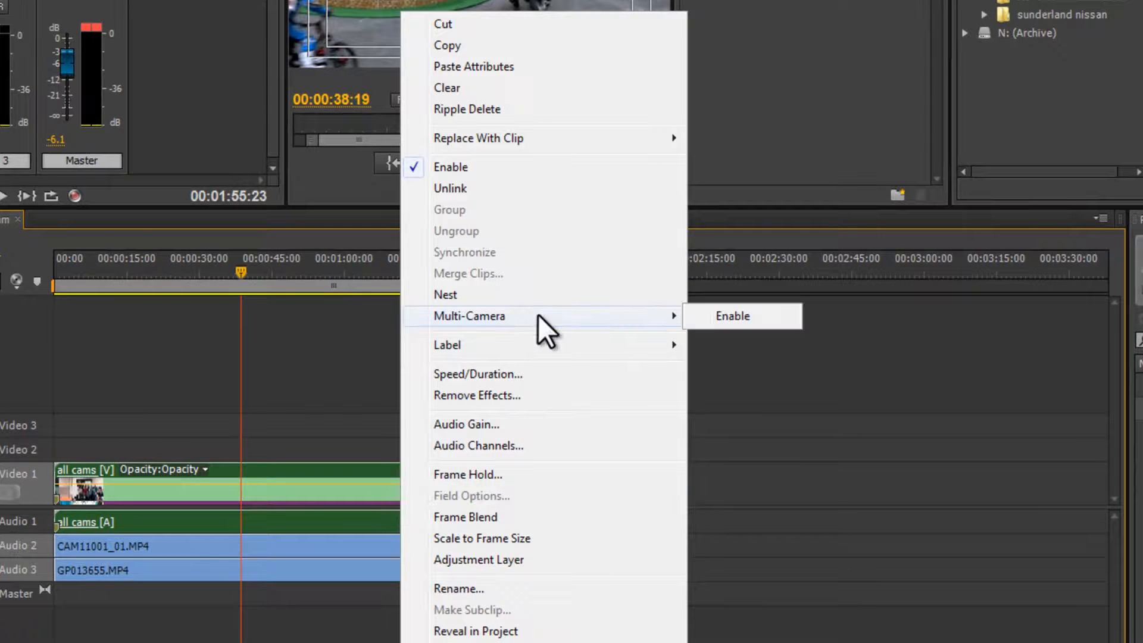
{"action": "left_click", "coordinate": [756, 314]}
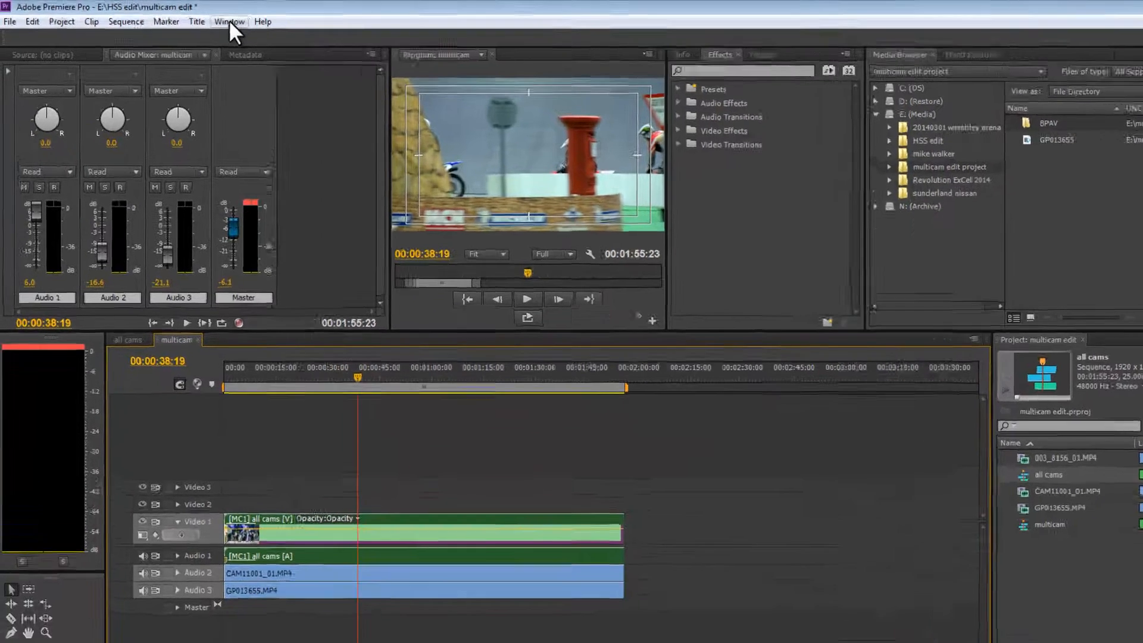
Open the Multi-Camera Monitor.
{"action": "left_click", "coordinate": [197, 18]}
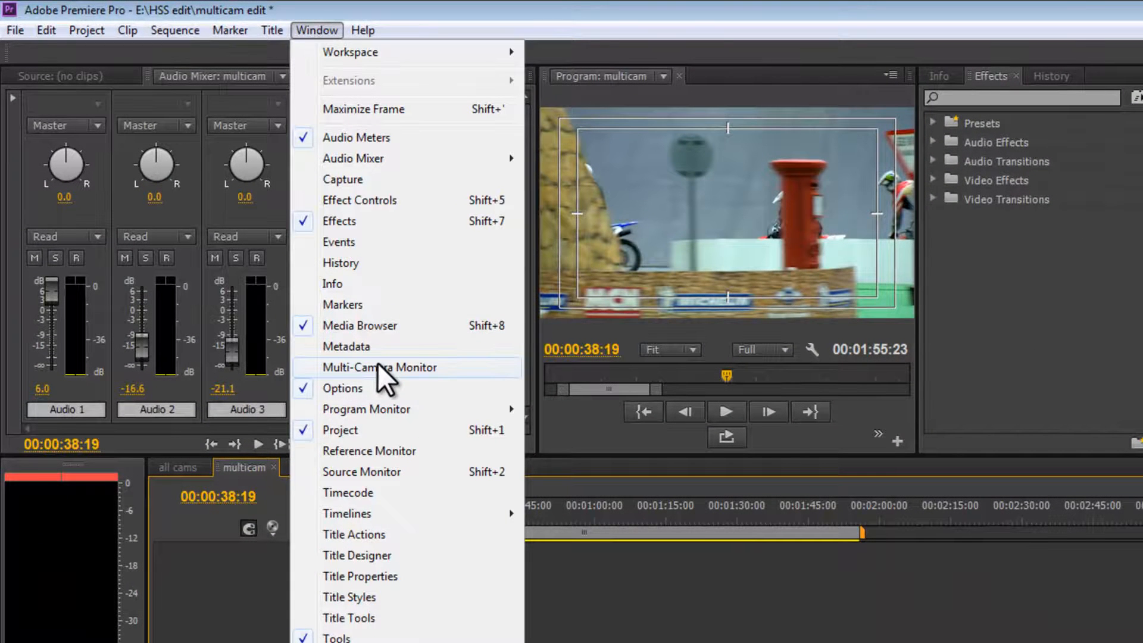
{"action": "left_click", "coordinate": [378, 365]}
{"action": "left_click", "coordinate": [377, 366]}
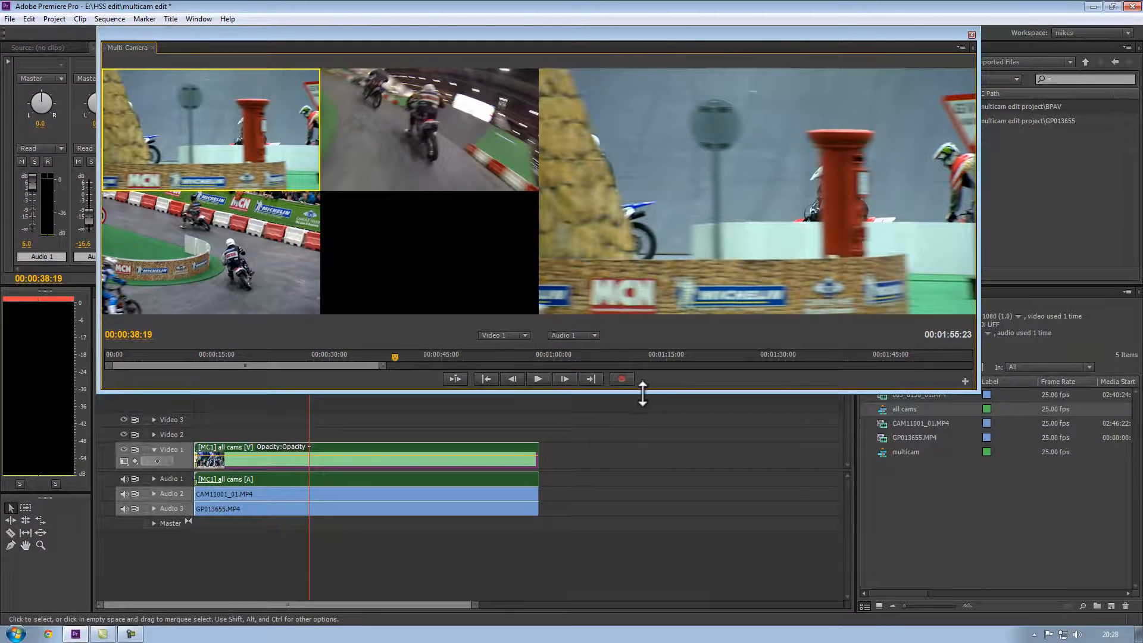
Shrink the Multi-Camera Monitor and move the timeline panel lower in the workspace.
{"action": "left_click_drag", "start_coordinate": [643, 392], "coordinate": [633, 219]}
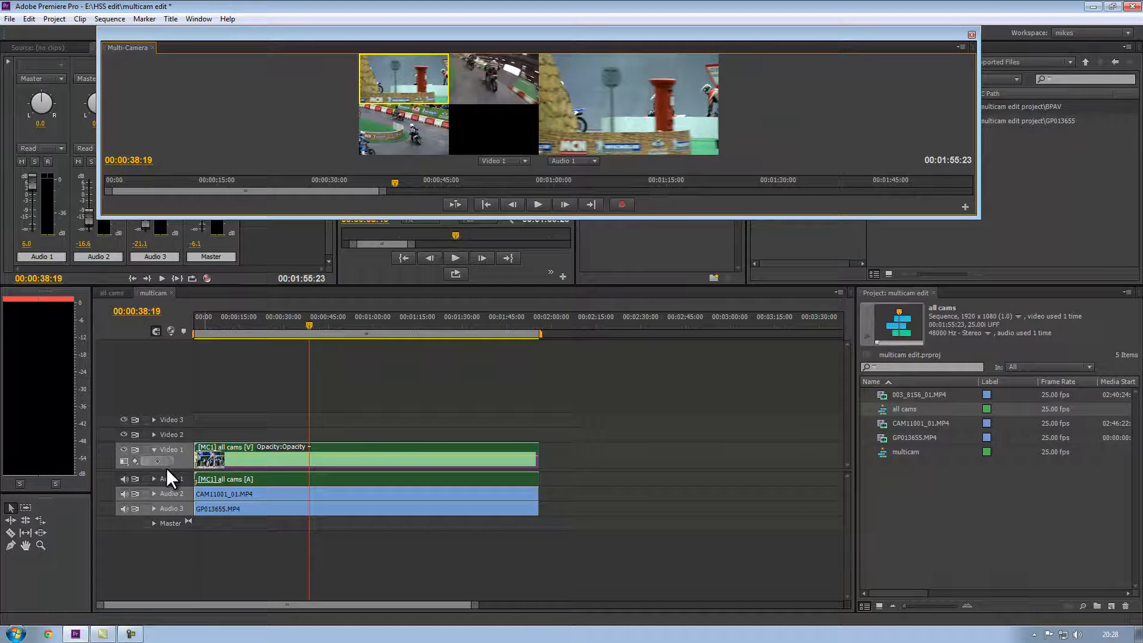
{"action": "left_click_drag", "start_coordinate": [169, 468], "coordinate": [164, 529]}
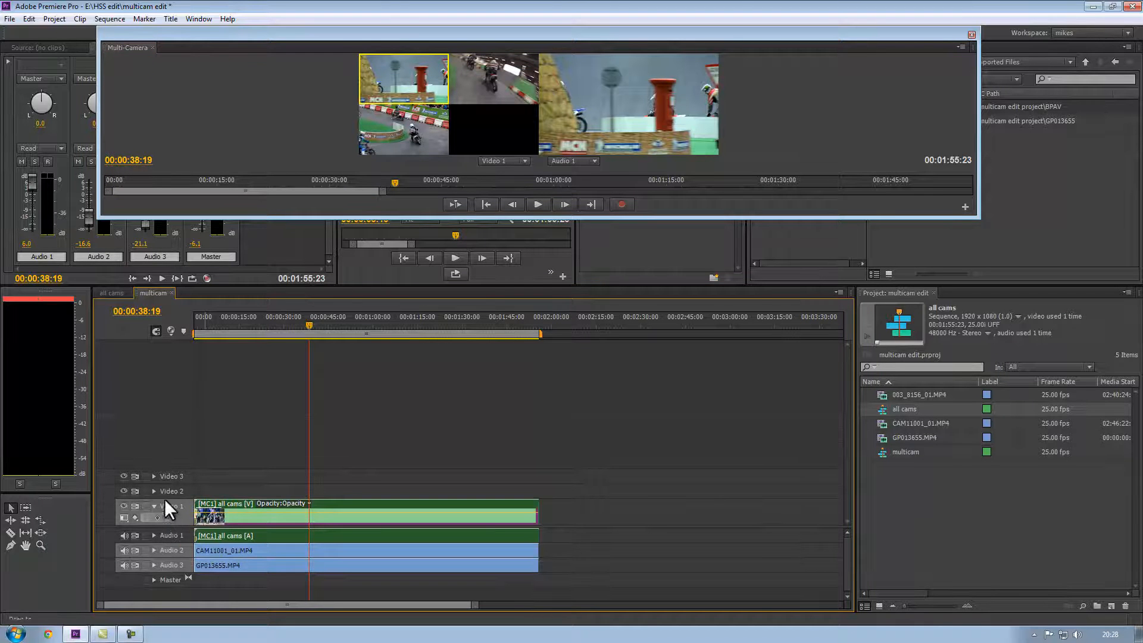
{"action": "left_click_drag", "start_coordinate": [187, 289], "coordinate": [186, 387]}
{"action": "left_click_drag", "start_coordinate": [186, 367], "coordinate": [186, 365]}
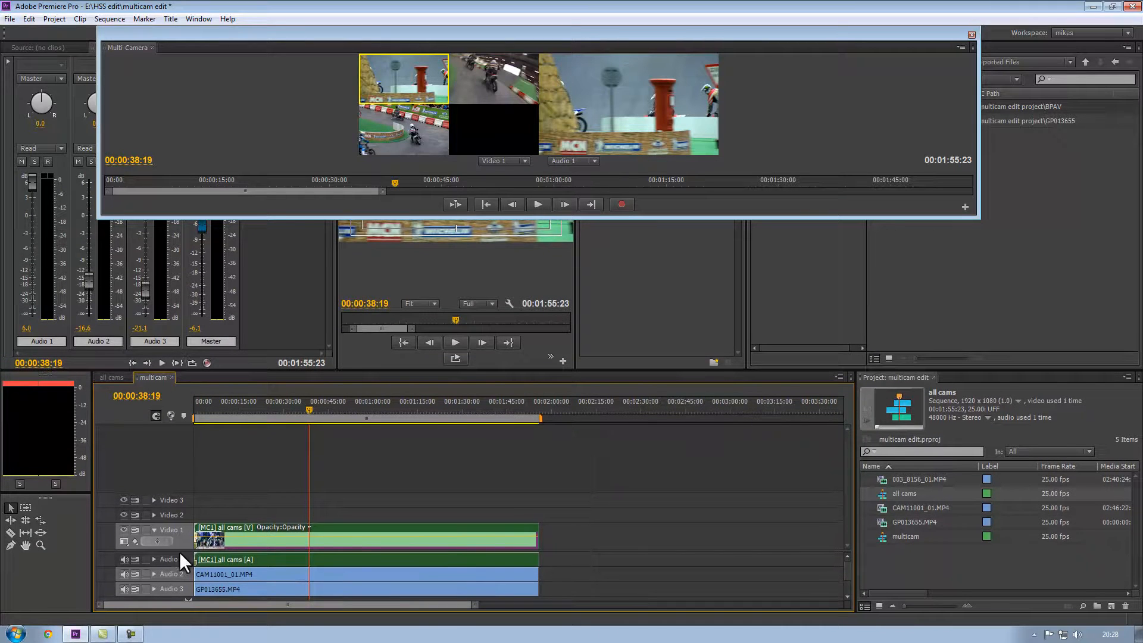
{"action": "left_click_drag", "start_coordinate": [179, 551], "coordinate": [182, 517]}
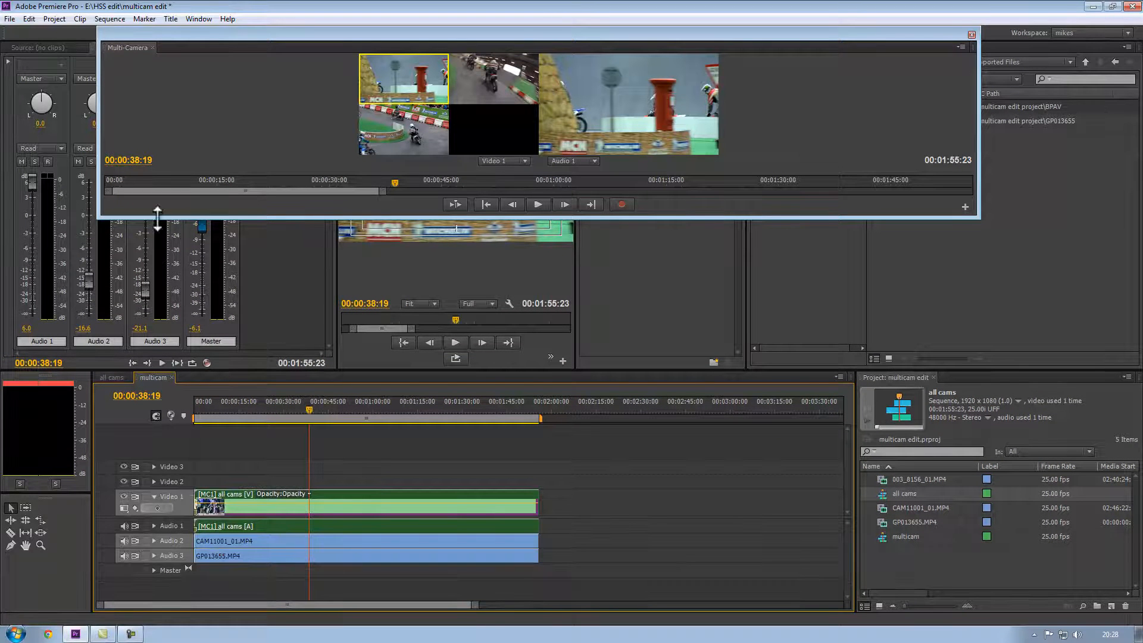
Enlarge the Multi-Camera Monitor to fill the space above the timeline.
{"action": "left_click_drag", "start_coordinate": [255, 217], "coordinate": [251, 375]}
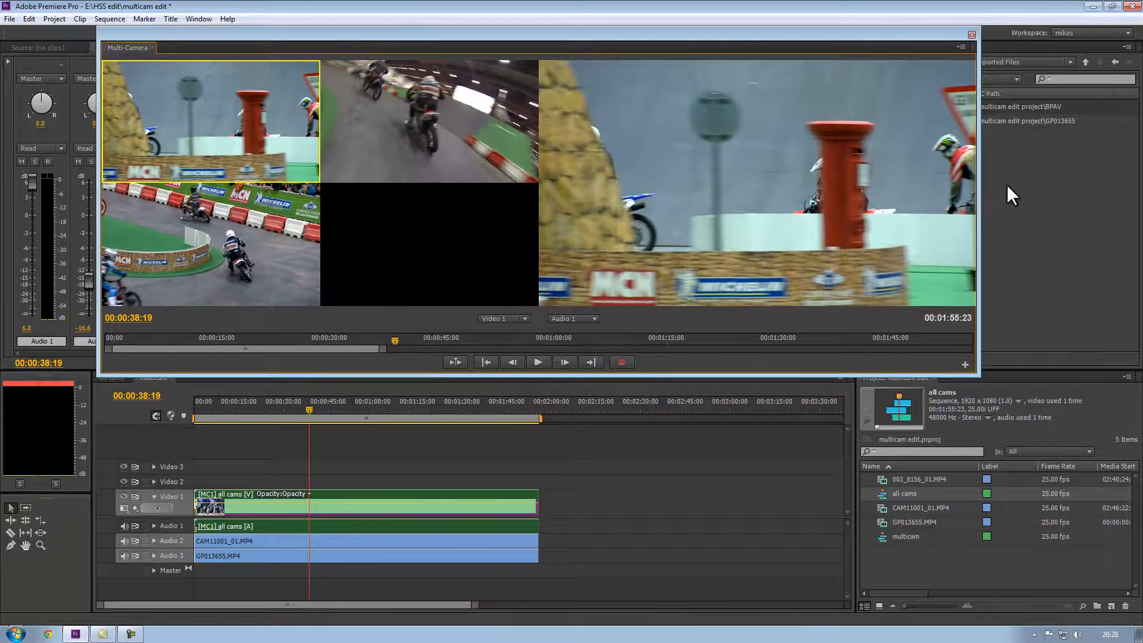
{"action": "left_click_drag", "start_coordinate": [979, 197], "coordinate": [1023, 192]}
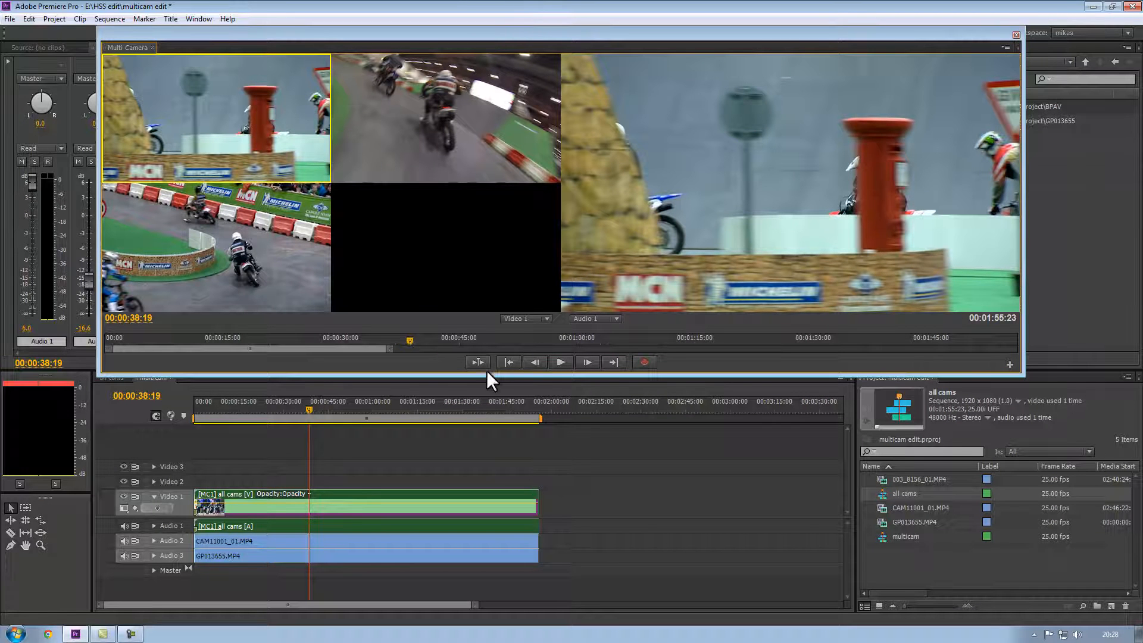
{"action": "left_click_drag", "start_coordinate": [485, 375], "coordinate": [488, 371]}
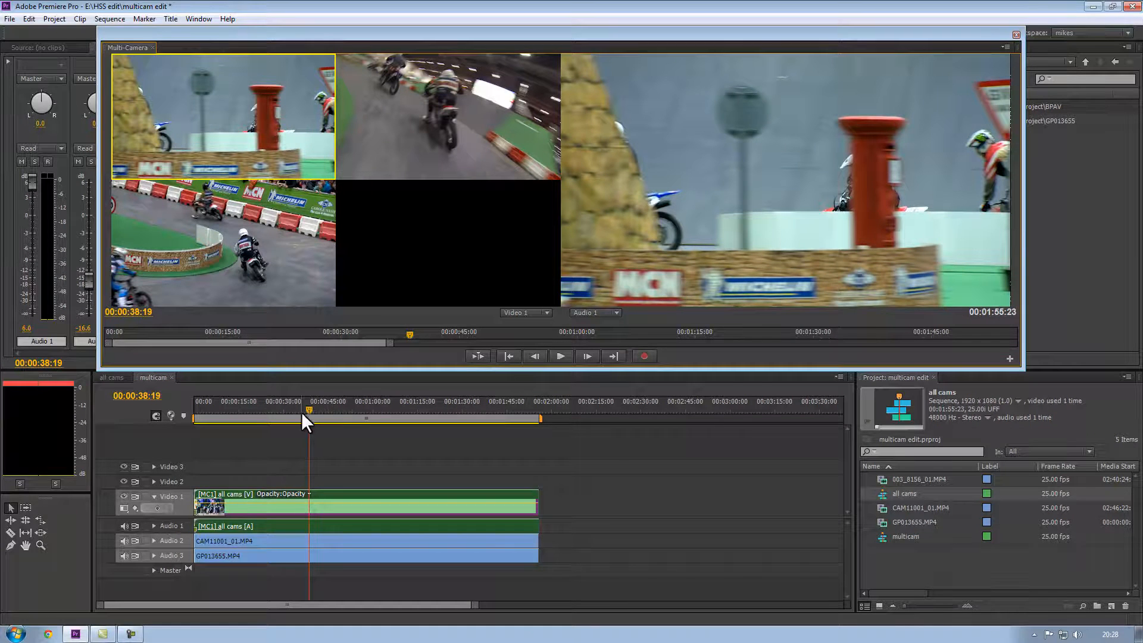
Play through the multicam sequence in the Multi-Camera Monitor to preview all camera angles, returning to the start.
{"action": "left_click_drag", "start_coordinate": [307, 410], "coordinate": [112, 463]}
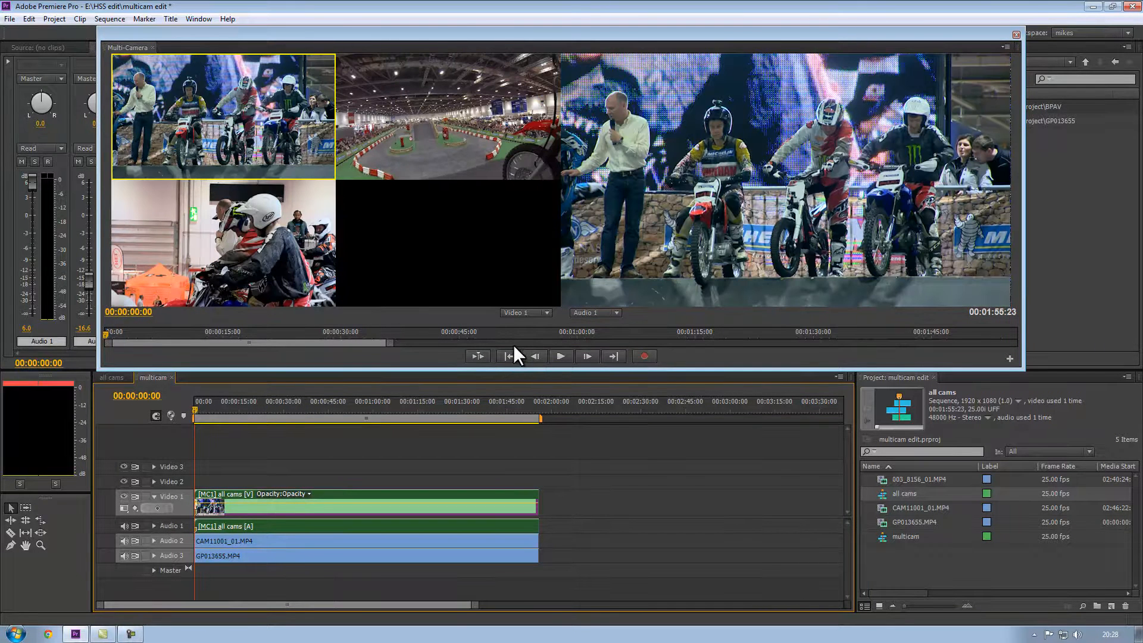
{"action": "left_click_drag", "start_coordinate": [105, 337], "coordinate": [127, 341]}
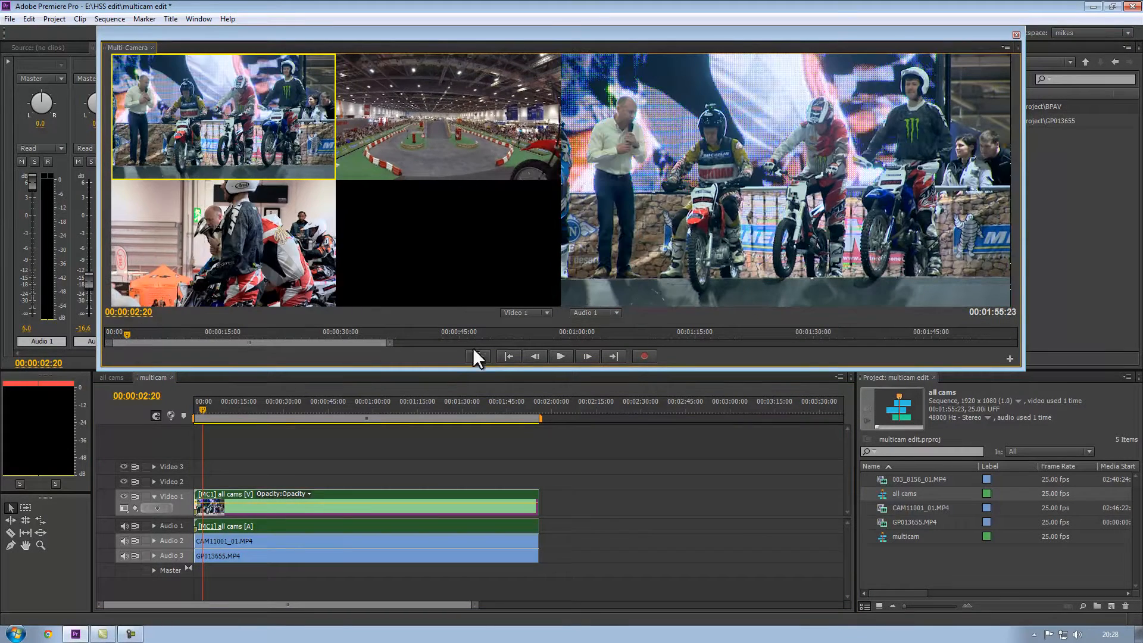
{"action": "left_click", "coordinate": [558, 356]}
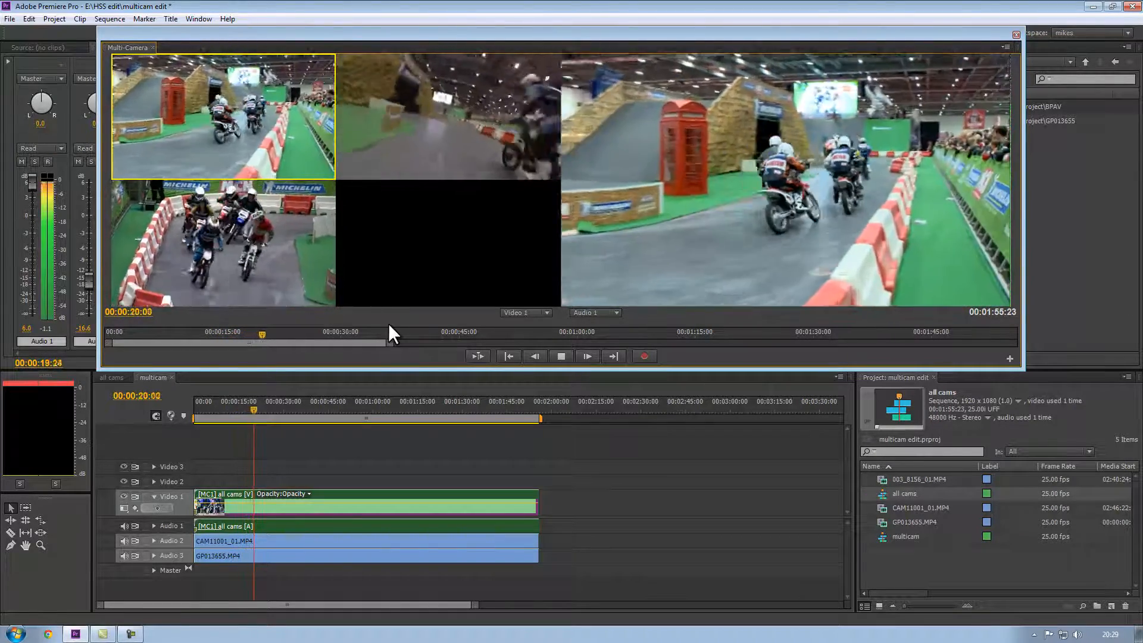
{"action": "key", "text": "space"}
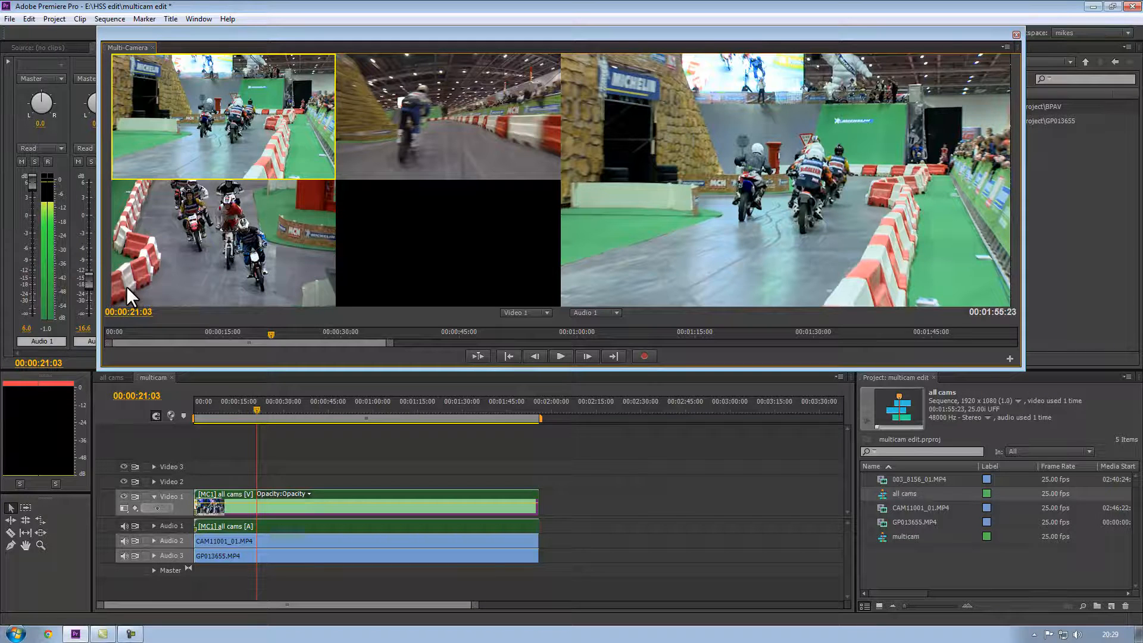
{"action": "key", "text": "space"}
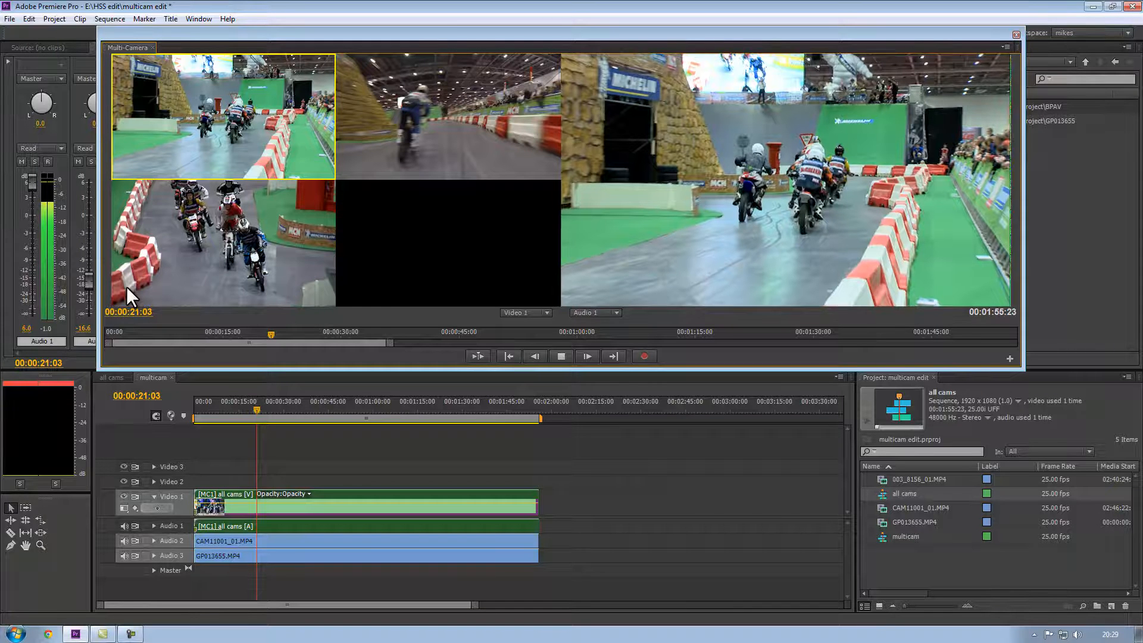
{"action": "key", "text": "space"}
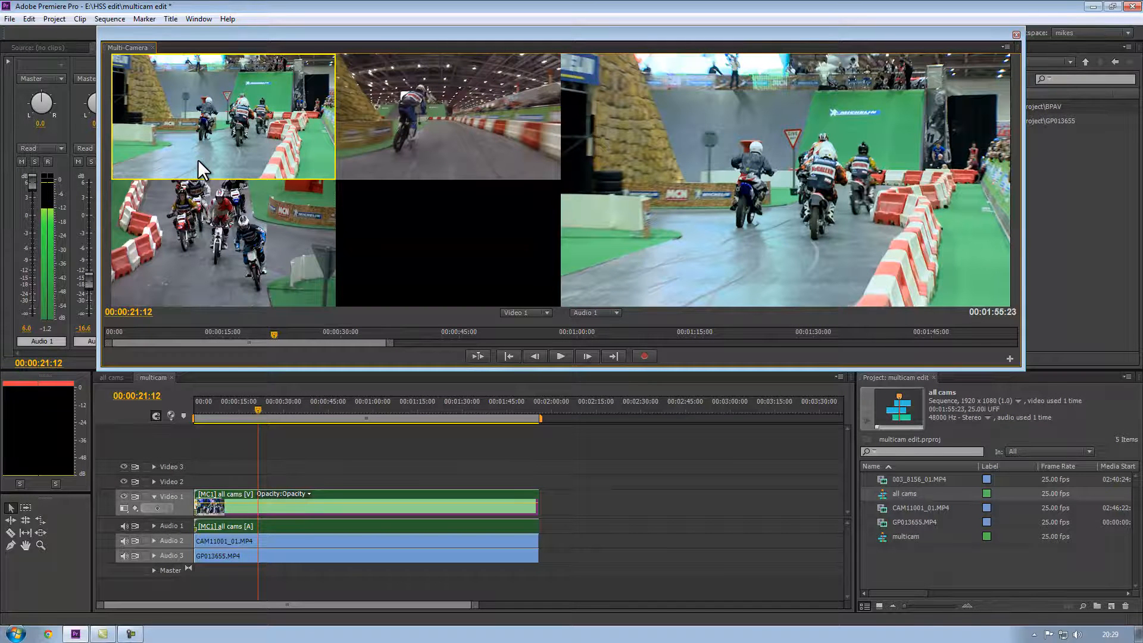
{"action": "key", "text": "space"}
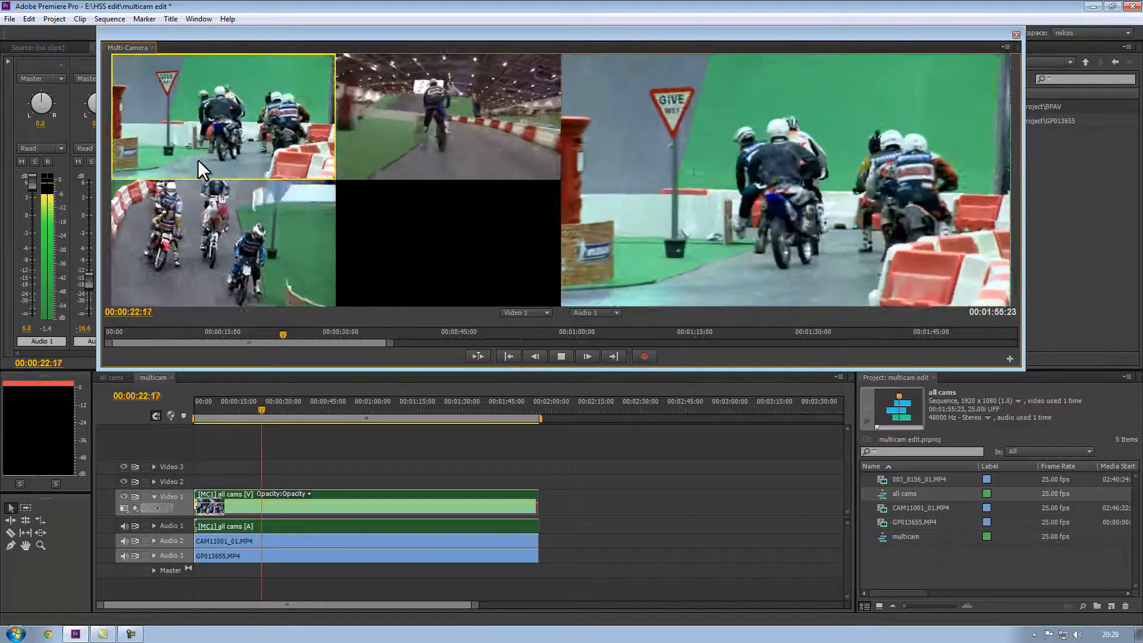
{"action": "key", "text": "space"}
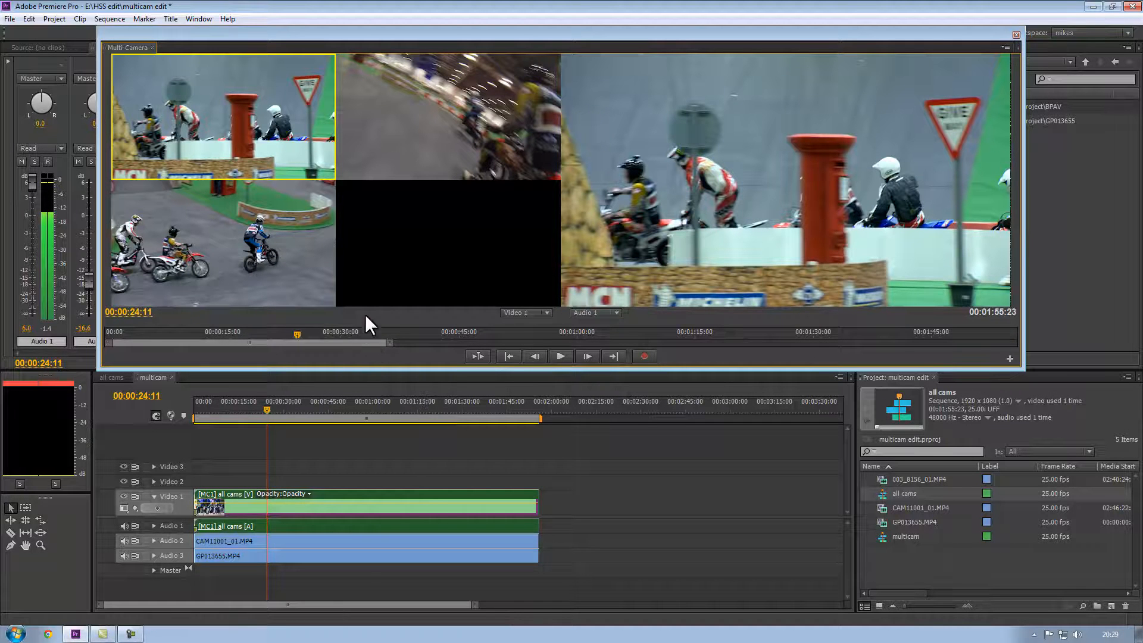
{"action": "left_click_drag", "start_coordinate": [298, 334], "coordinate": [82, 336]}
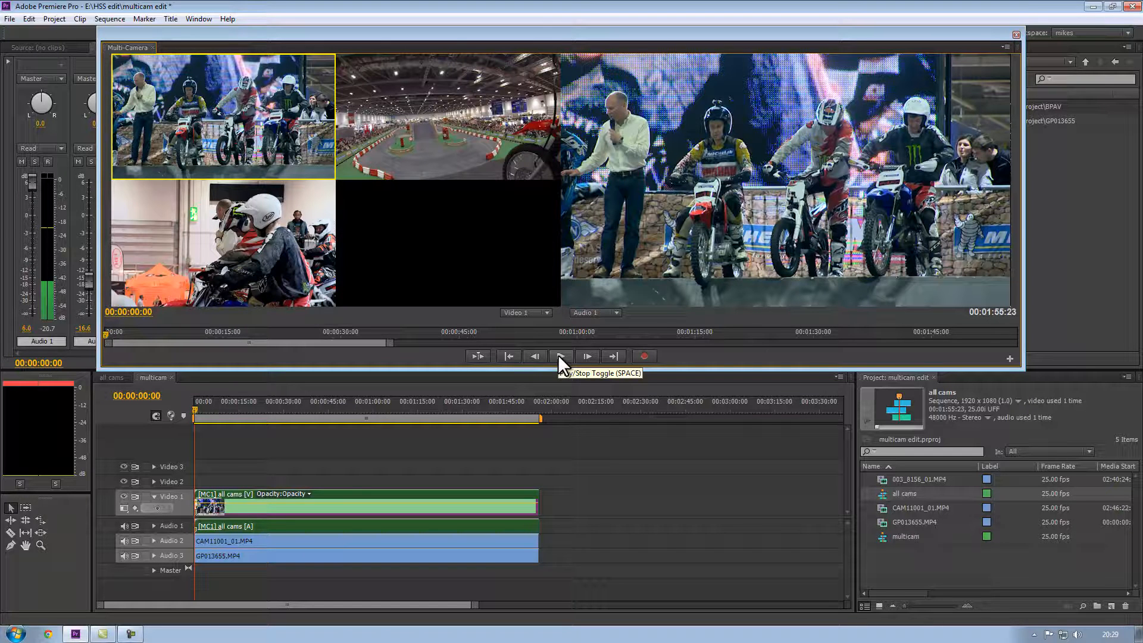
Switch the nested clip's active camera among angles 1, 2 and 3 at the start of the sequence.
{"action": "key", "text": "2"}
{"action": "key", "text": "3"}
{"action": "key", "text": "1"}
{"action": "key", "text": "2"}
{"action": "key", "text": "3"}
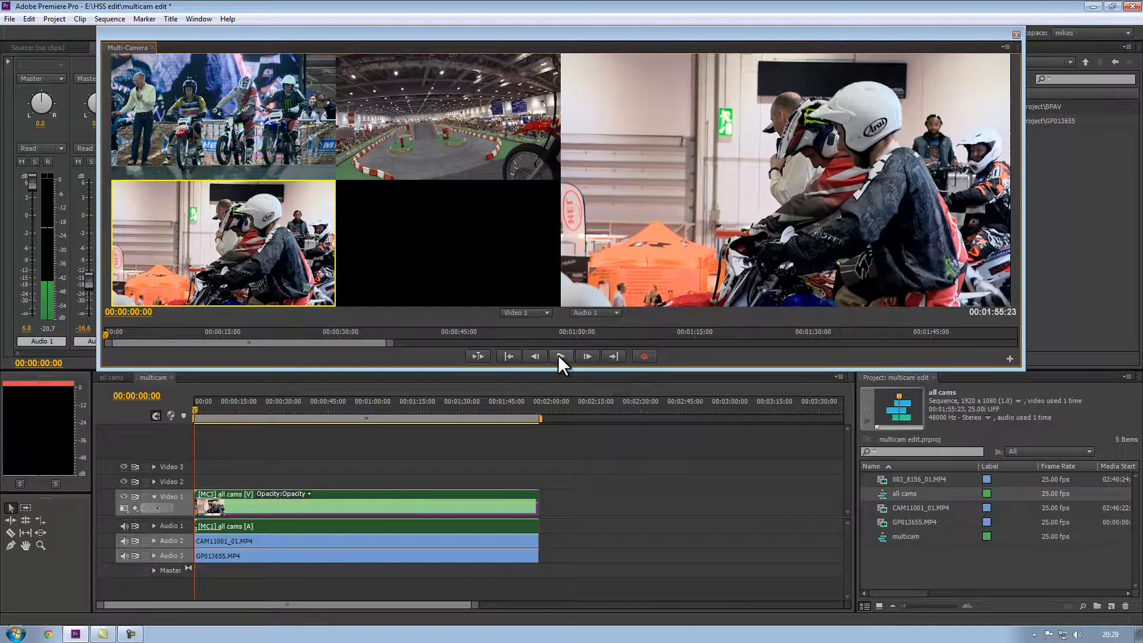
{"action": "key", "text": "1"}
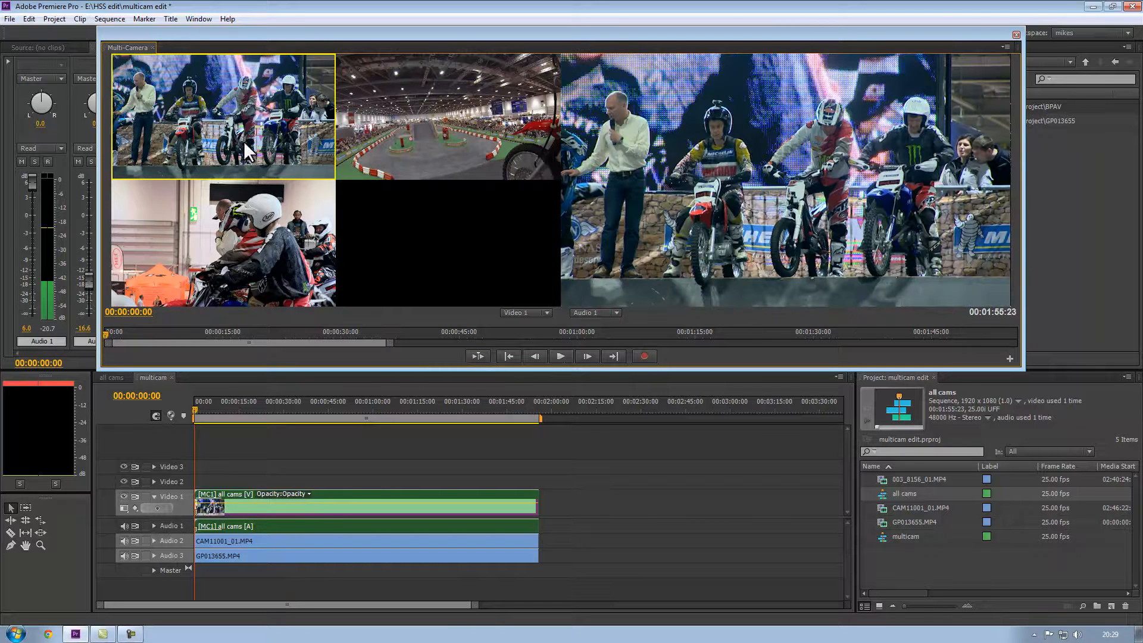
{"action": "left_click", "coordinate": [445, 116]}
{"action": "left_click", "coordinate": [302, 242]}
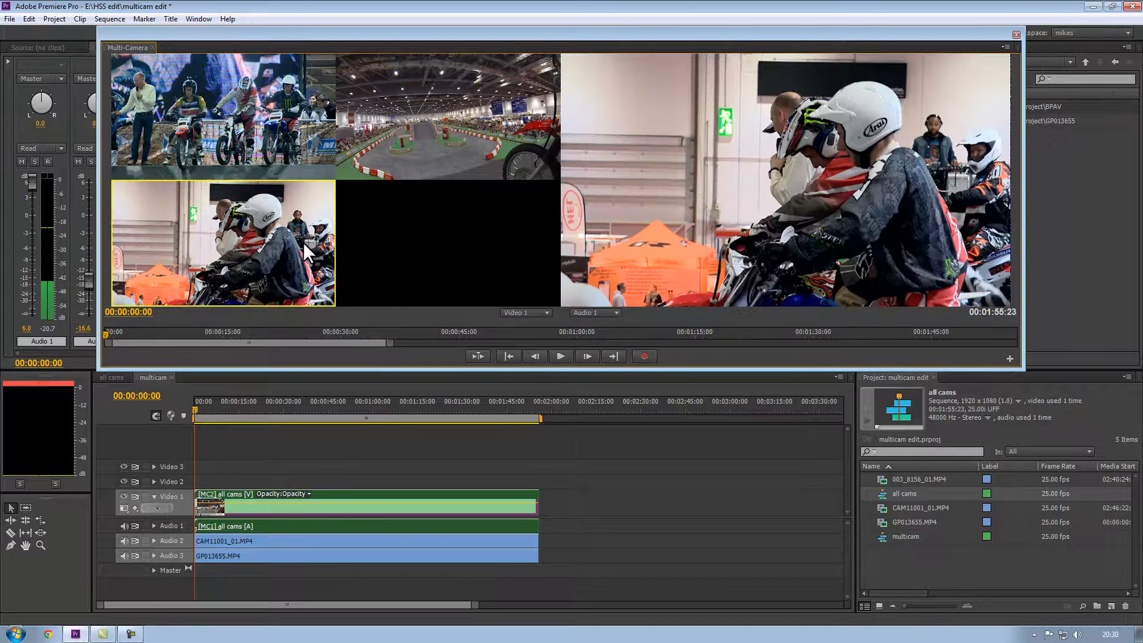
{"action": "left_click", "coordinate": [253, 107]}
{"action": "left_click", "coordinate": [415, 107]}
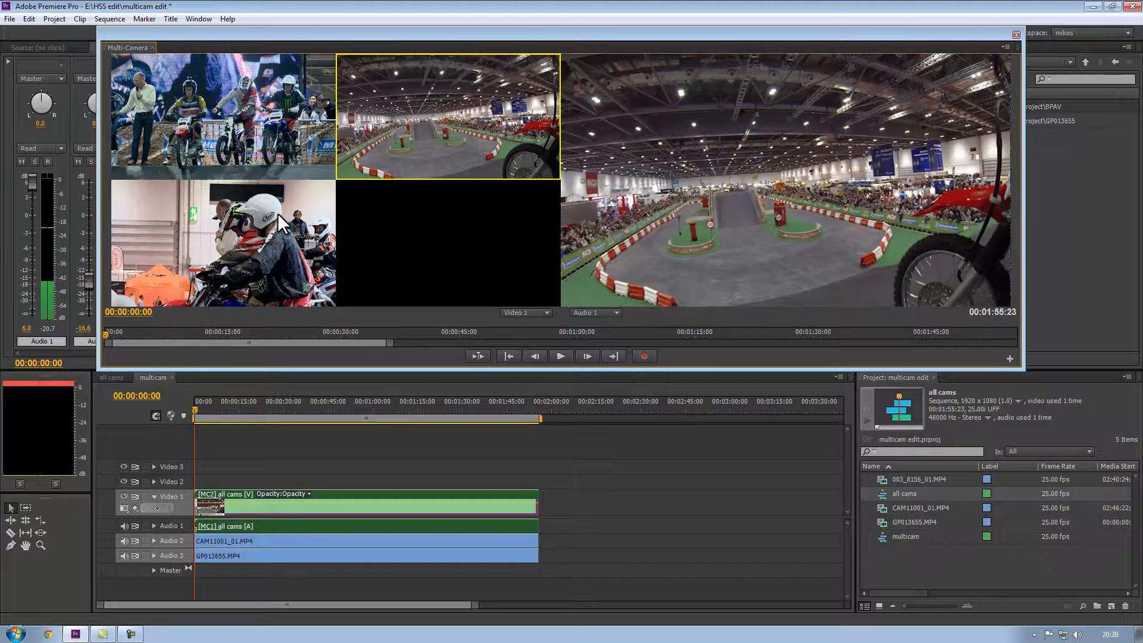
{"action": "left_click", "coordinate": [276, 216]}
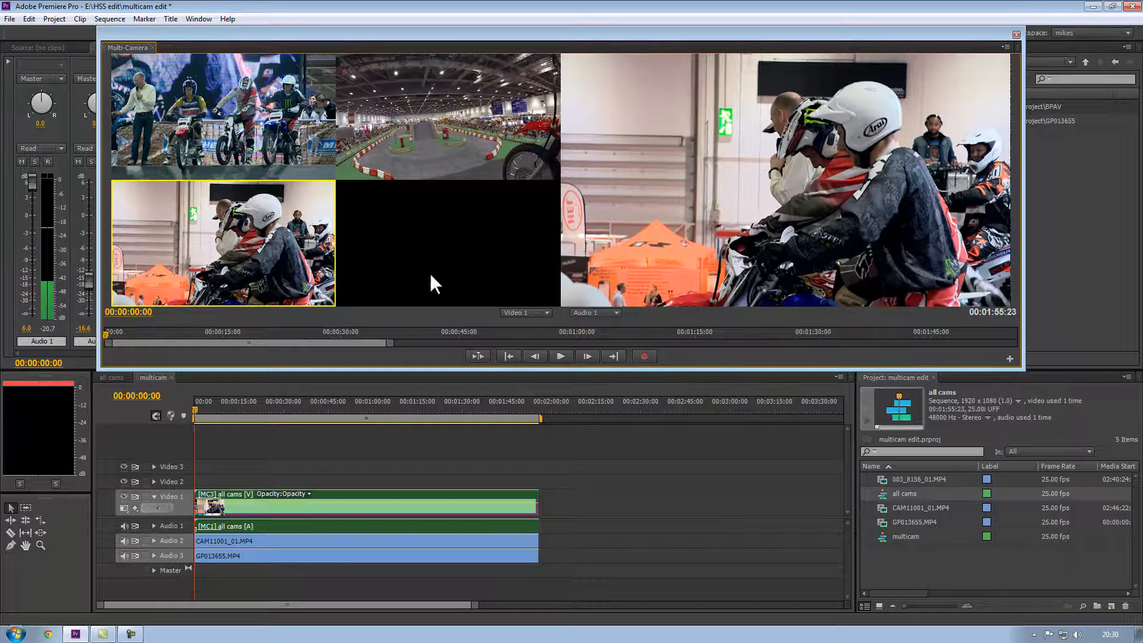
Play the sequence from camera 1 and switch between angles live to record camera cuts, then stop playback.
{"action": "left_click", "coordinate": [164, 106]}
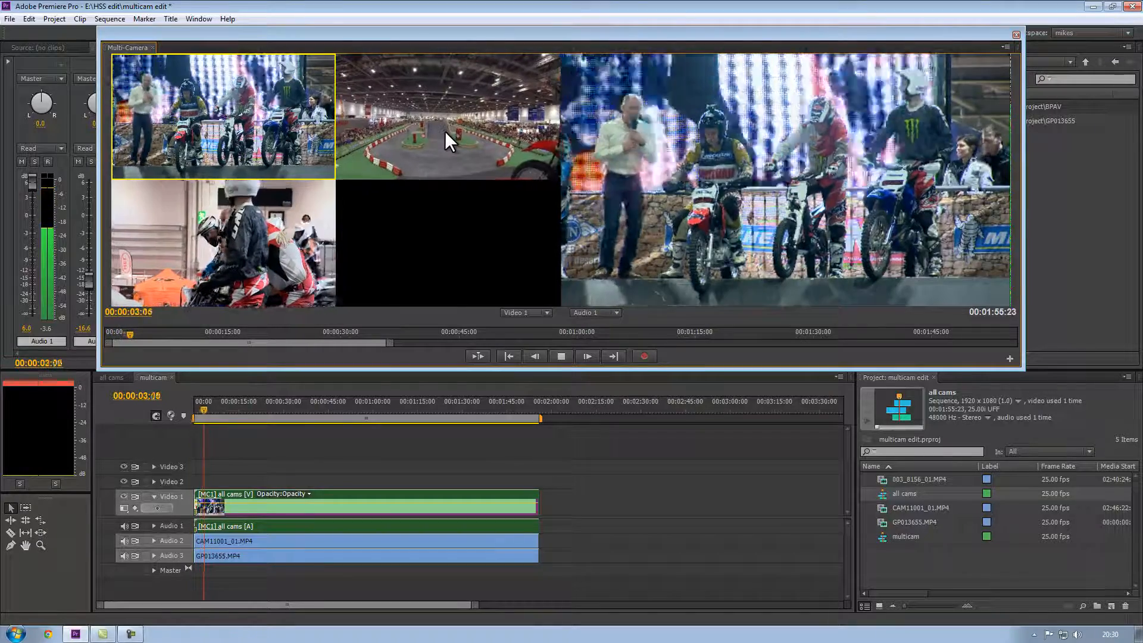
{"action": "left_click", "coordinate": [445, 131]}
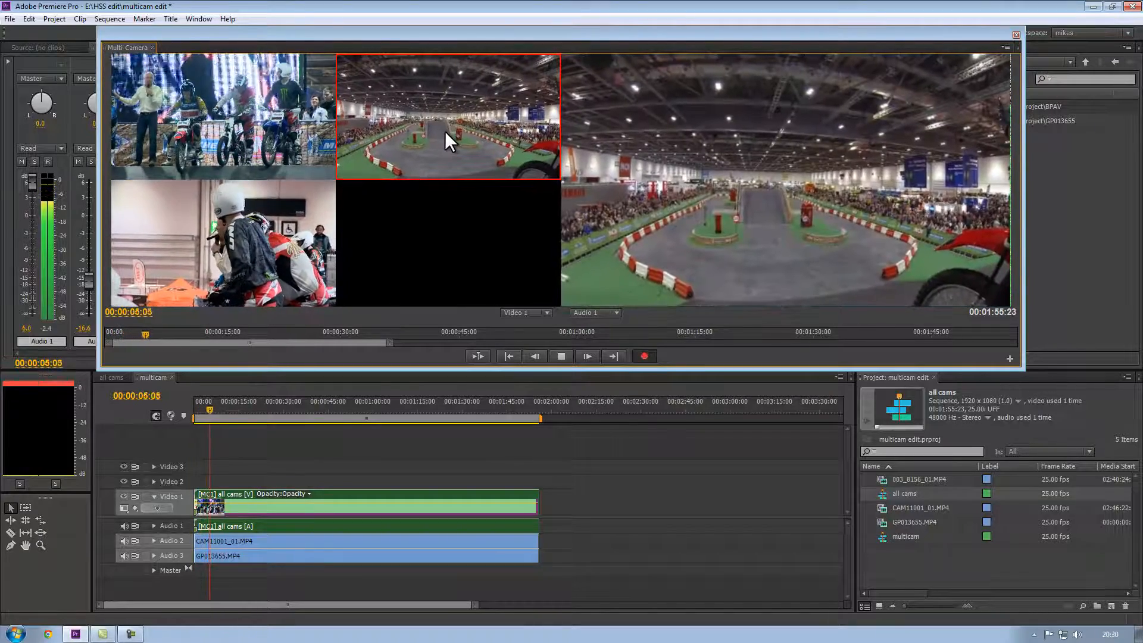
{"action": "left_click", "coordinate": [260, 127]}
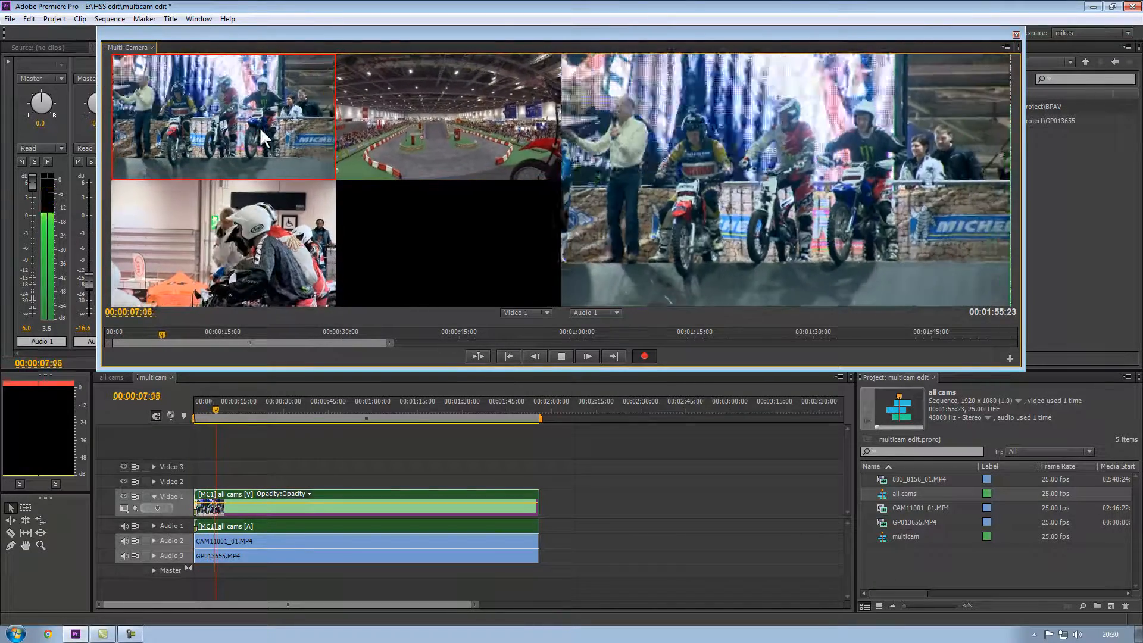
{"action": "left_click", "coordinate": [254, 266]}
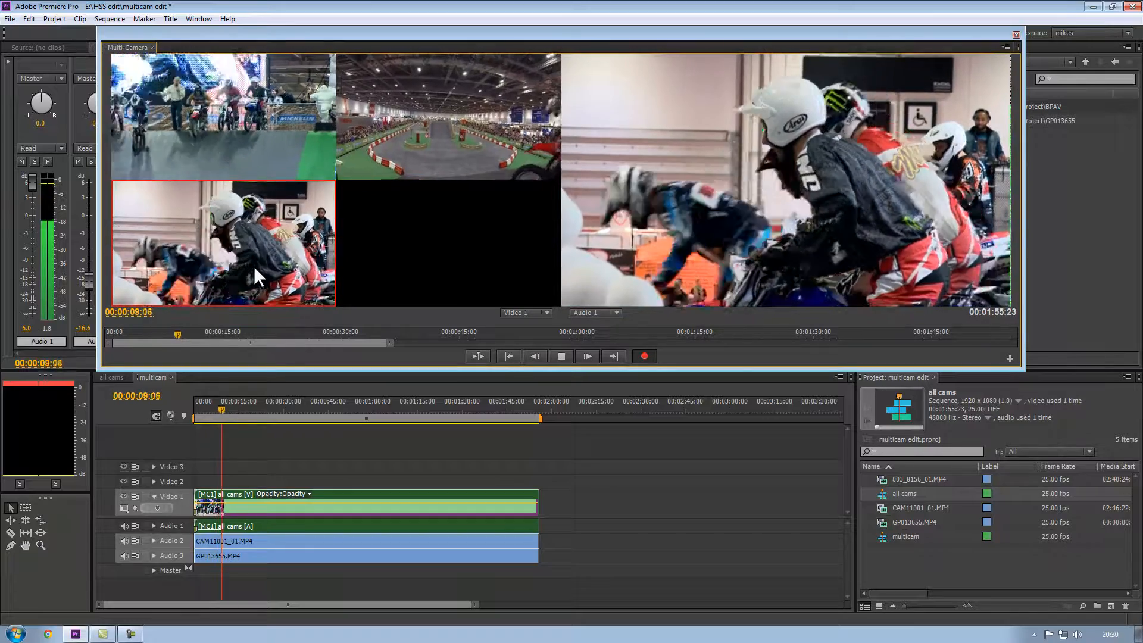
{"action": "left_click", "coordinate": [237, 153]}
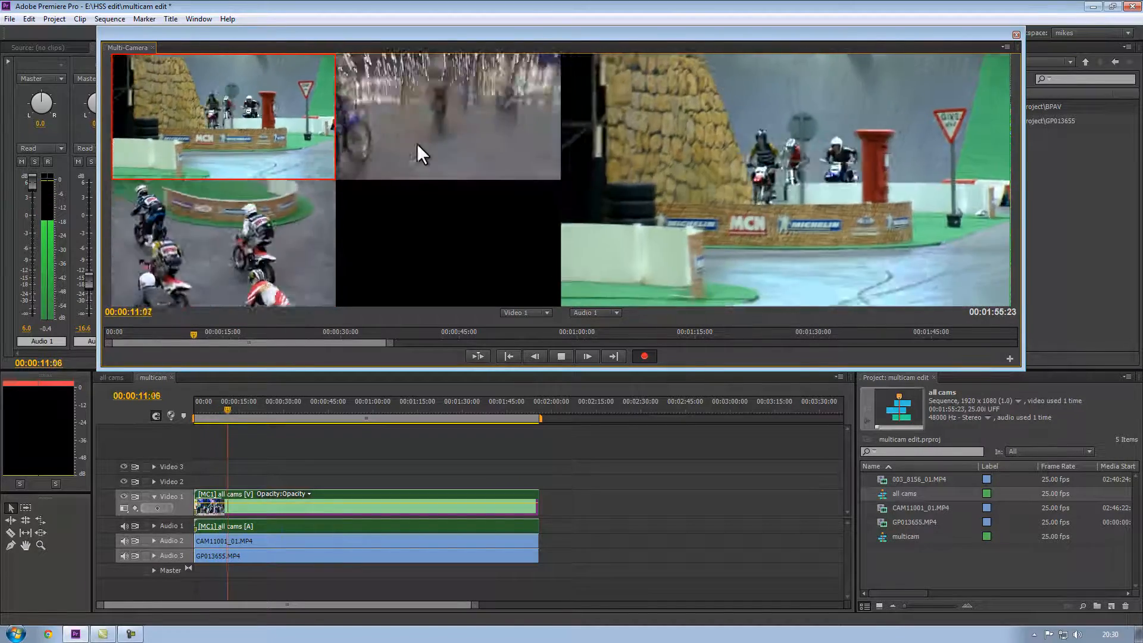
{"action": "left_click", "coordinate": [448, 146]}
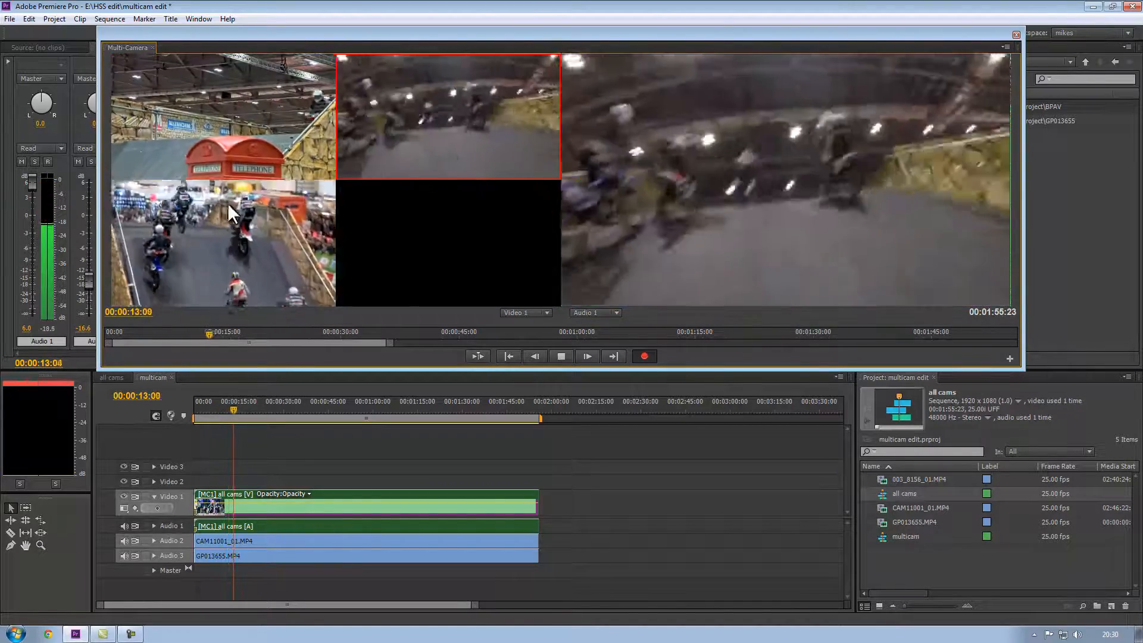
{"action": "left_click", "coordinate": [234, 208]}
{"action": "left_click", "coordinate": [233, 158]}
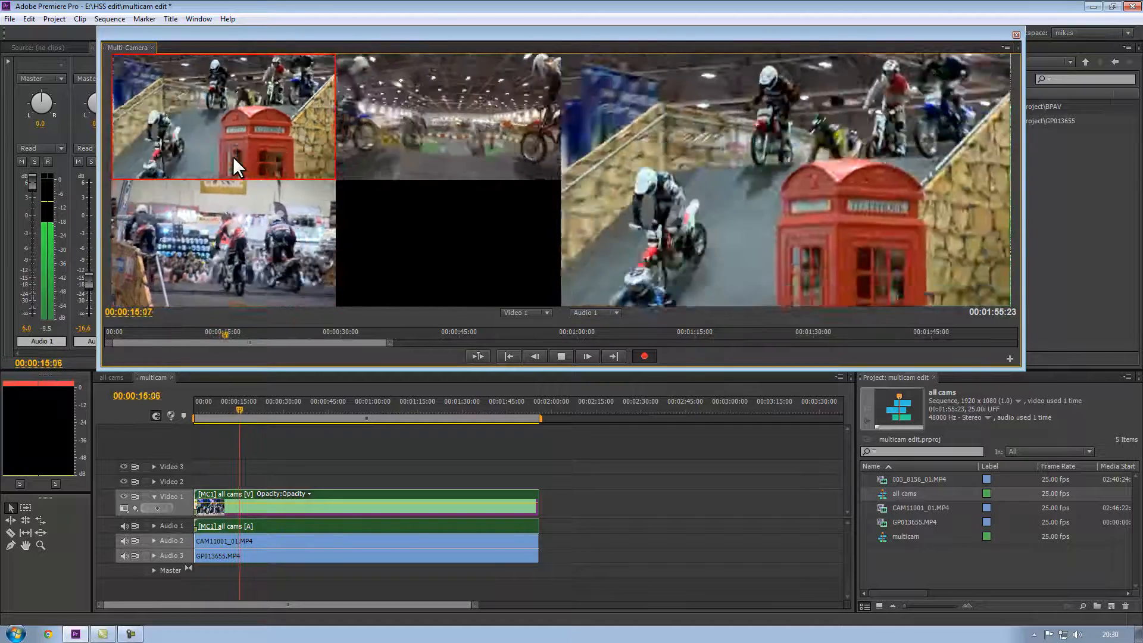
{"action": "left_click", "coordinate": [420, 152]}
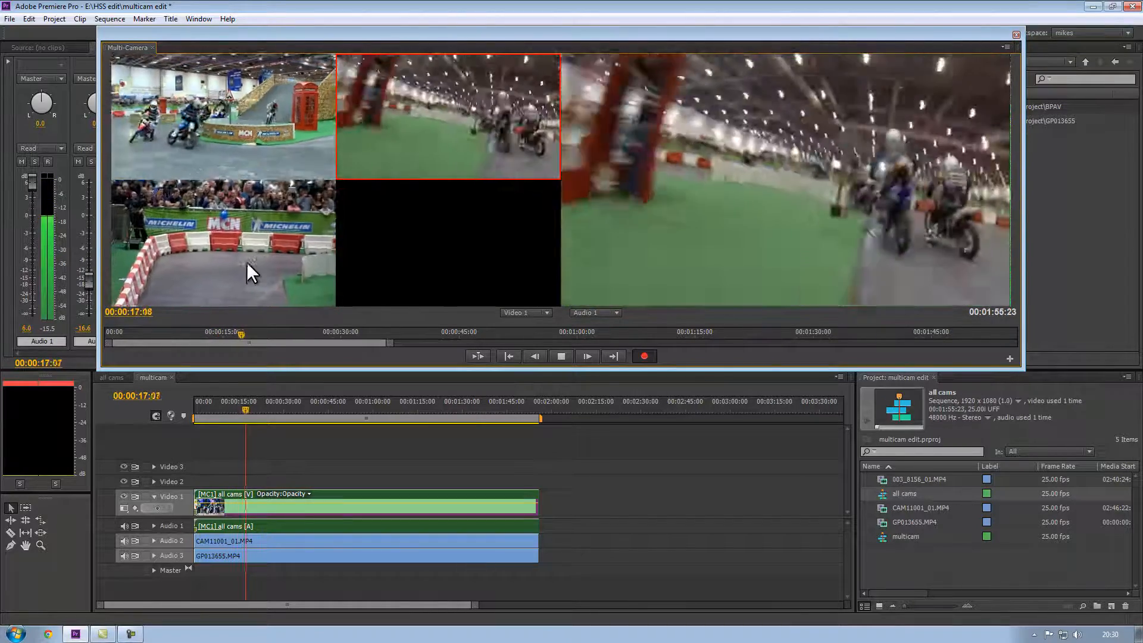
{"action": "left_click", "coordinate": [245, 262]}
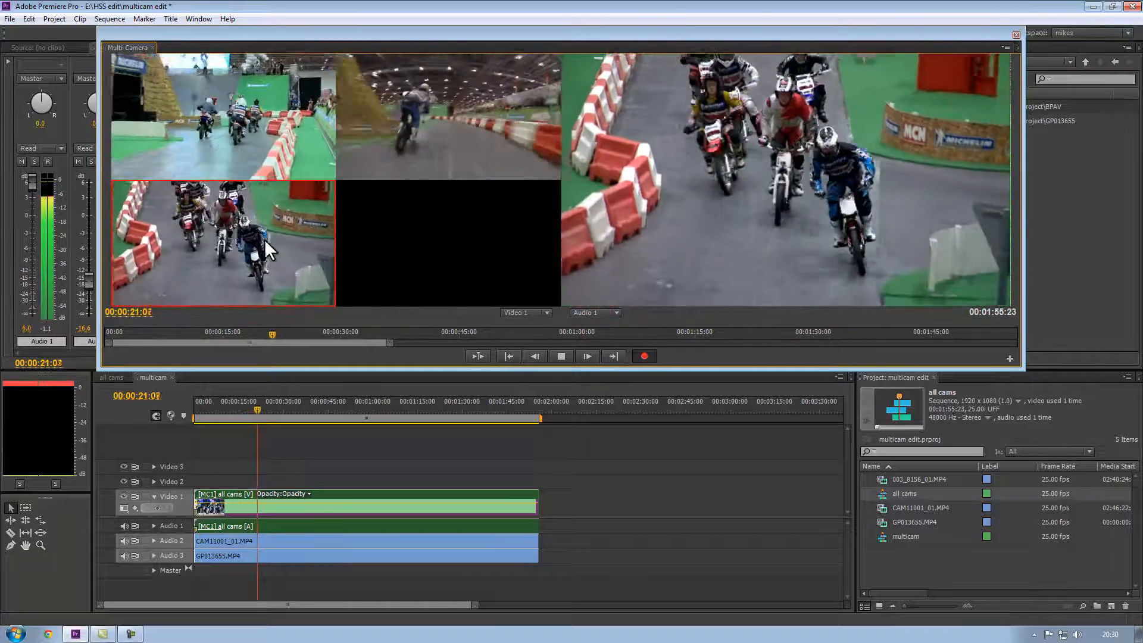
{"action": "left_click", "coordinate": [378, 156]}
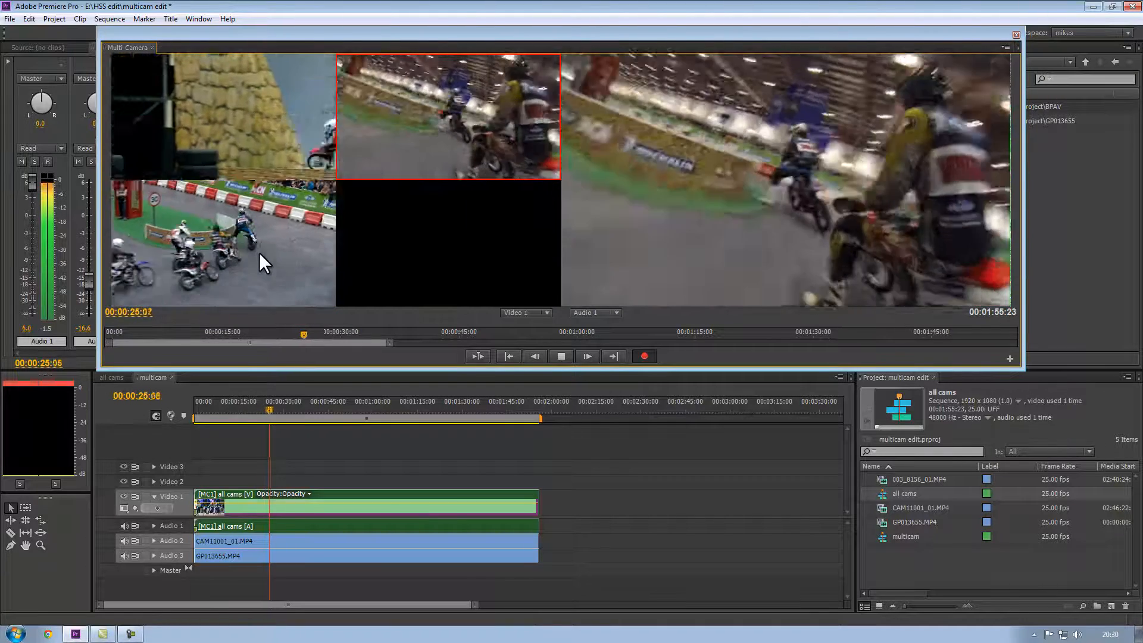
{"action": "key", "text": "1"}
{"action": "key", "text": "space"}
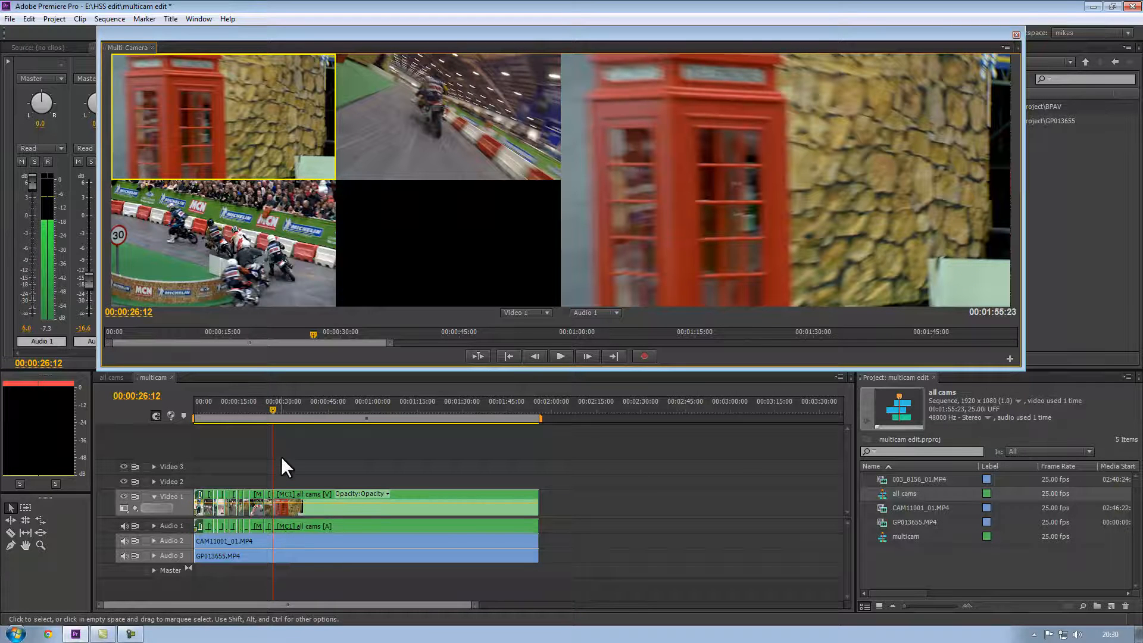
Return the playhead to the start and close the Multi-Camera Monitor.
{"action": "left_click_drag", "start_coordinate": [274, 407], "coordinate": [190, 410]}
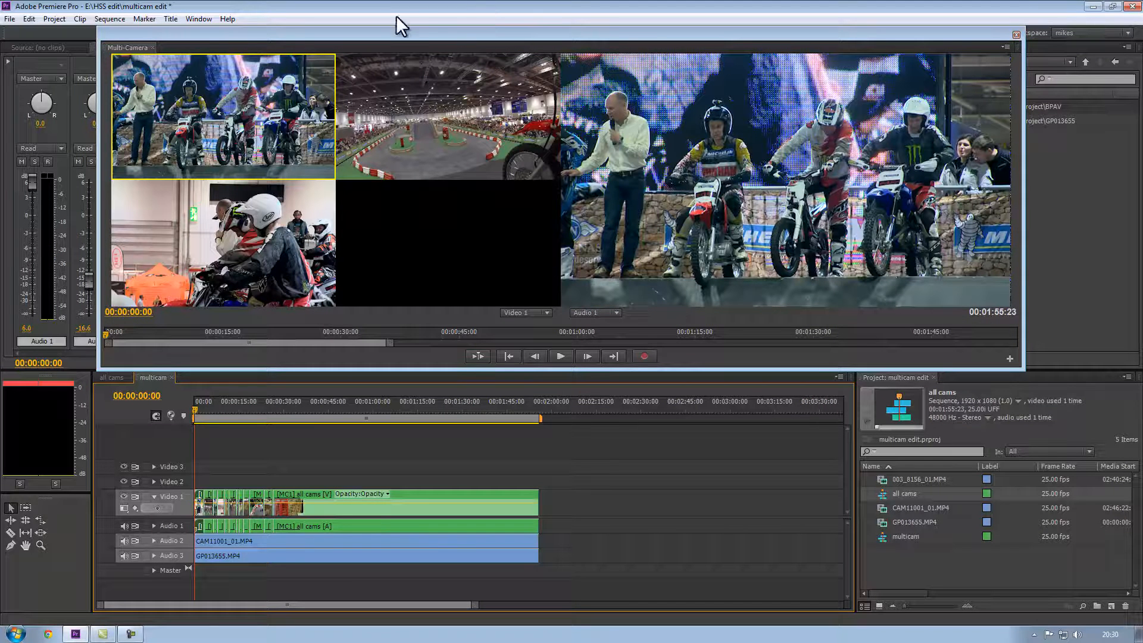
{"action": "left_click", "coordinate": [1016, 32]}
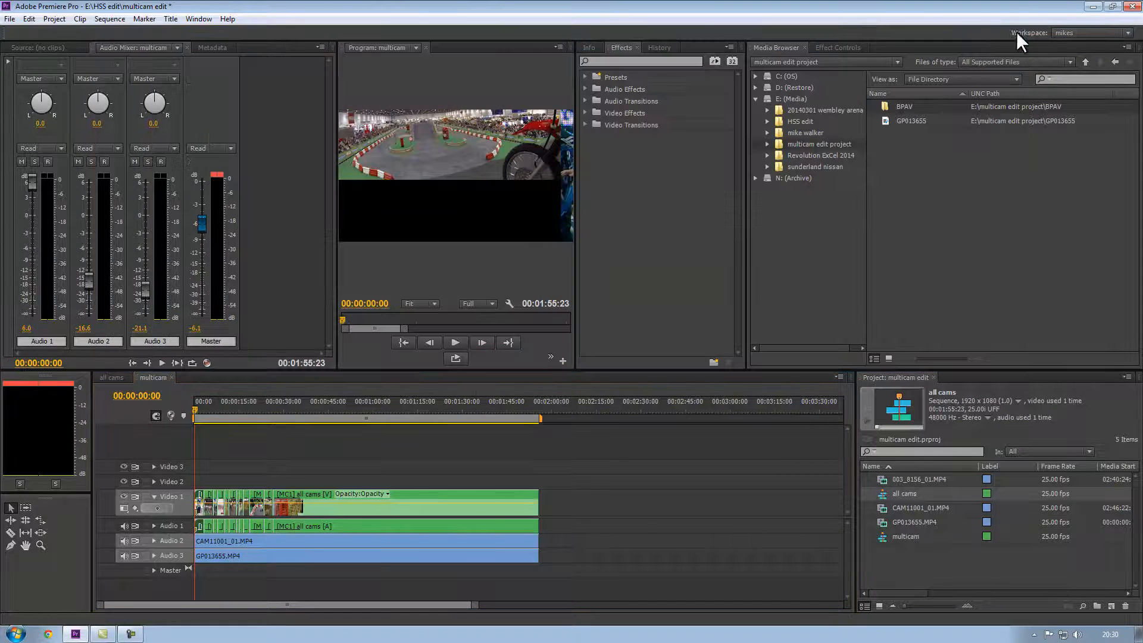
Play back the cut multicam sequence in the Program monitor, shuttling and stepping frame by frame to review the cuts.
{"action": "left_click", "coordinate": [457, 342]}
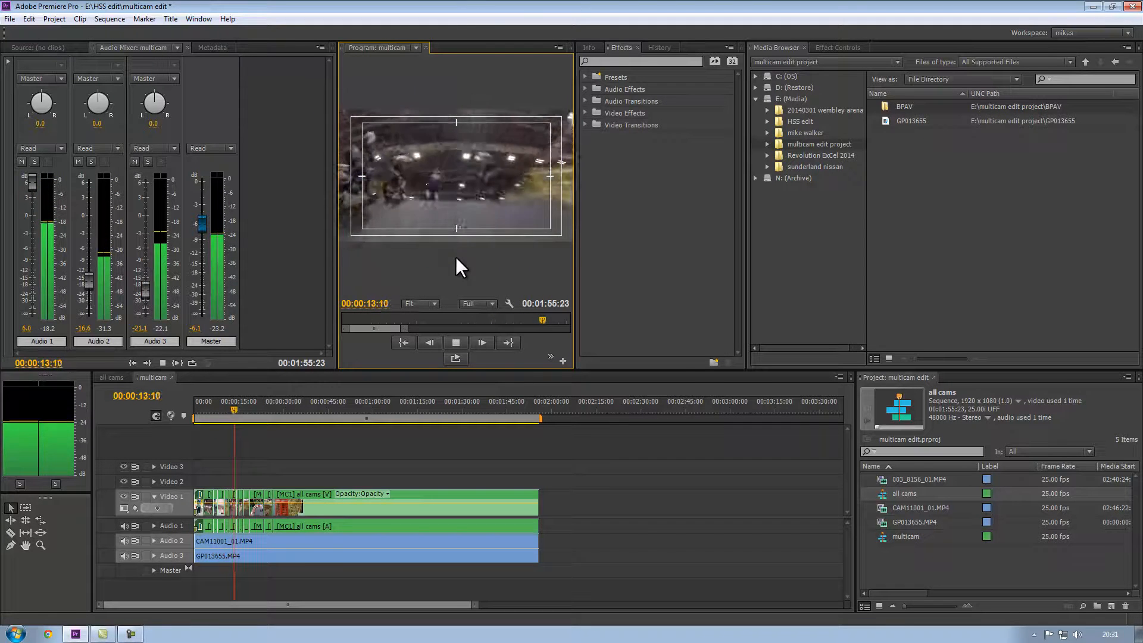
{"action": "key", "text": "space"}
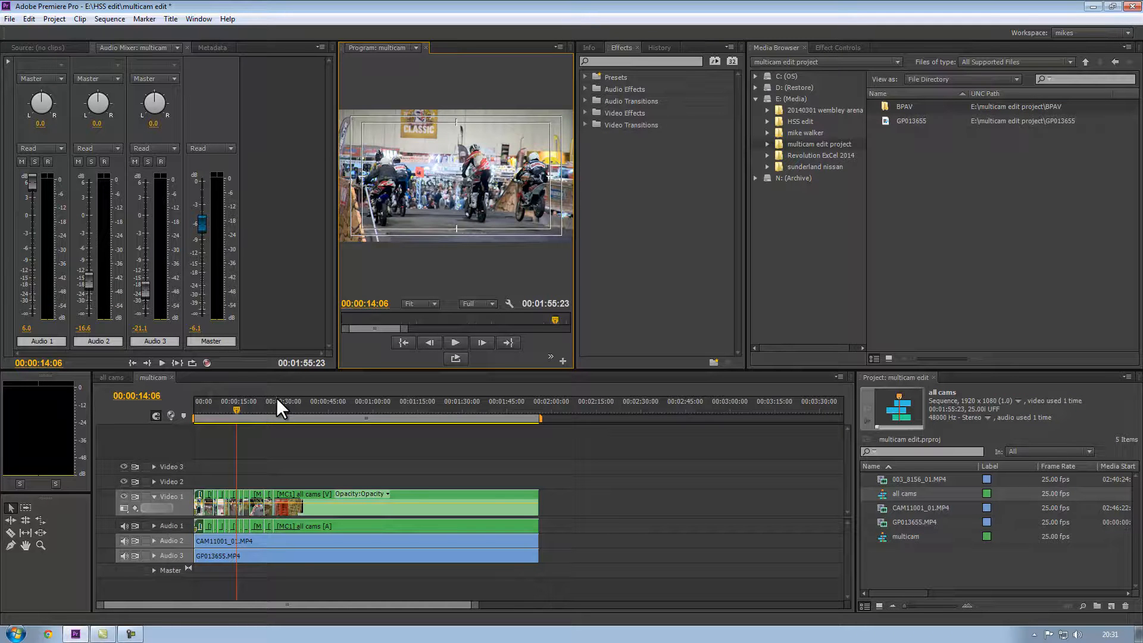
{"action": "key", "text": "j"}
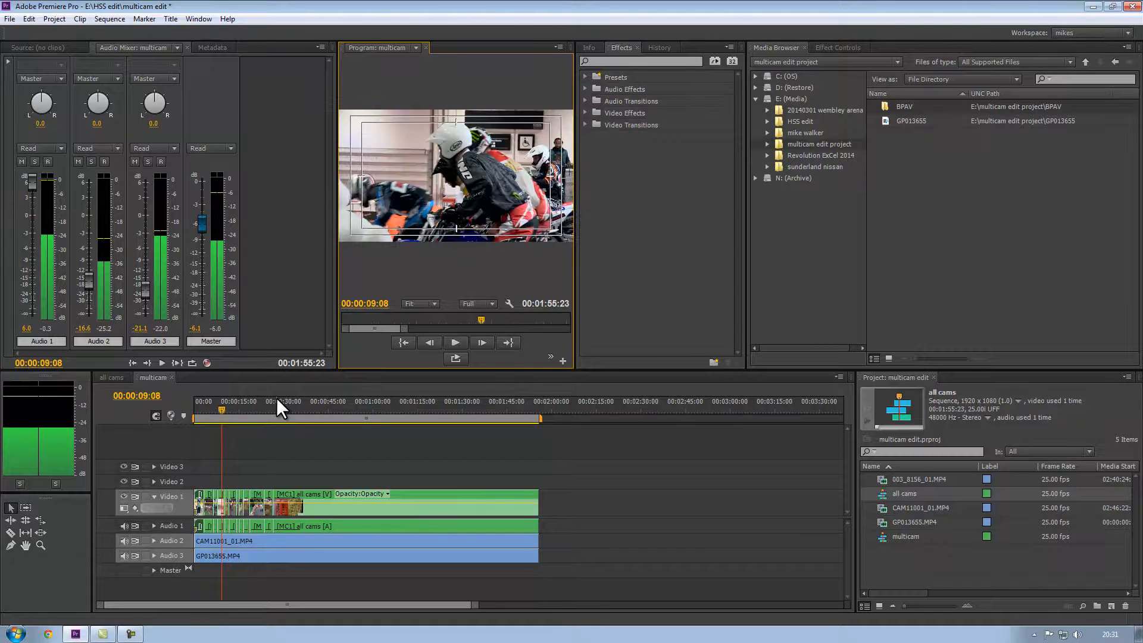
{"action": "key", "text": "l"}
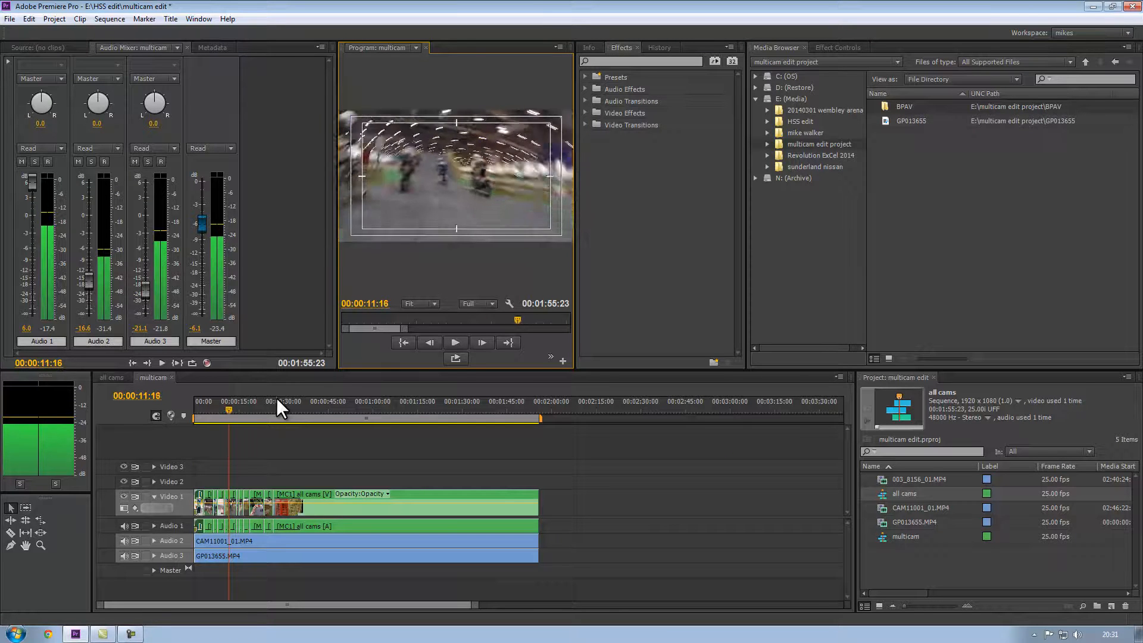
{"action": "key", "text": "j"}
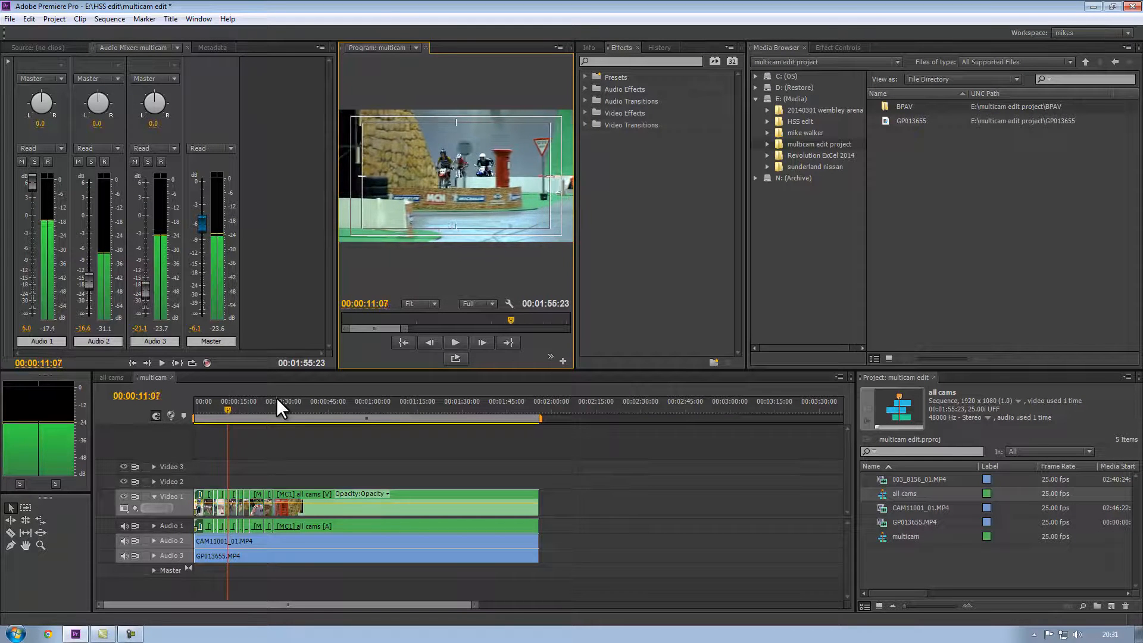
{"action": "key", "text": "shift+l"}
{"action": "key", "text": "Right"}
{"action": "key", "text": "Right"}
{"action": "key", "text": "Left"}
{"action": "key", "text": "Left"}
{"action": "key", "text": "Left"}
{"action": "key", "text": "Left"}
{"action": "key", "text": "Left"}
{"action": "key", "text": "Right"}
{"action": "key", "text": "Right"}
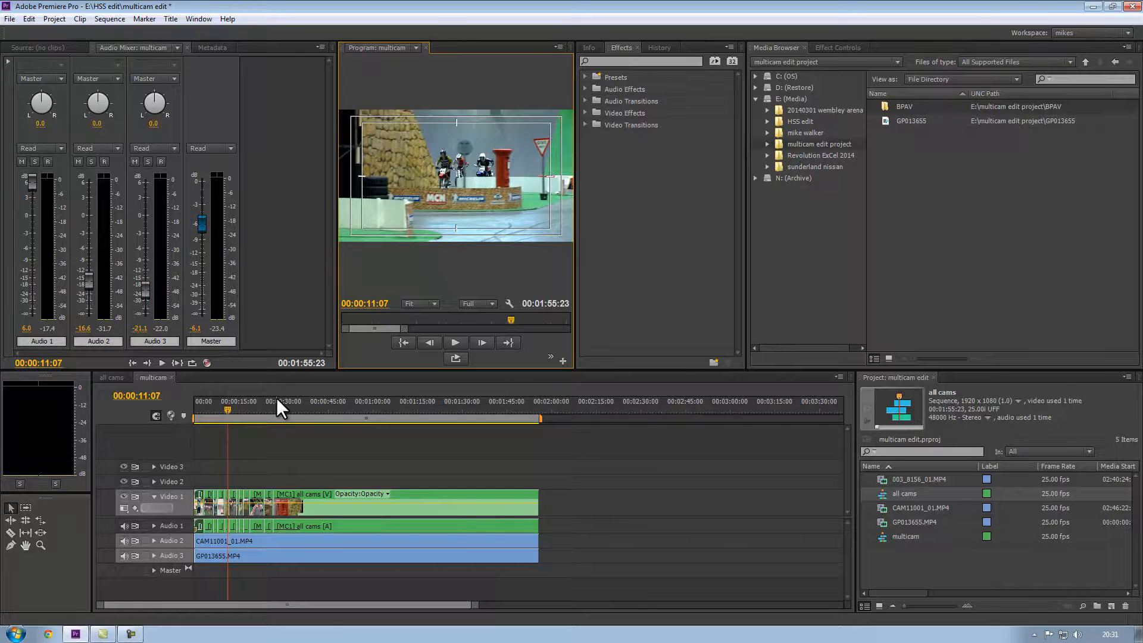
Trim the end of the first camera cut back to the playhead at 00:00:11:05.
{"action": "left_click", "coordinate": [228, 407]}
{"action": "key", "text": "equal"}
{"action": "key", "text": "equal"}
{"action": "key", "text": "equal"}
{"action": "key", "text": "equal"}
{"action": "key", "text": "equal"}
{"action": "key", "text": "equal"}
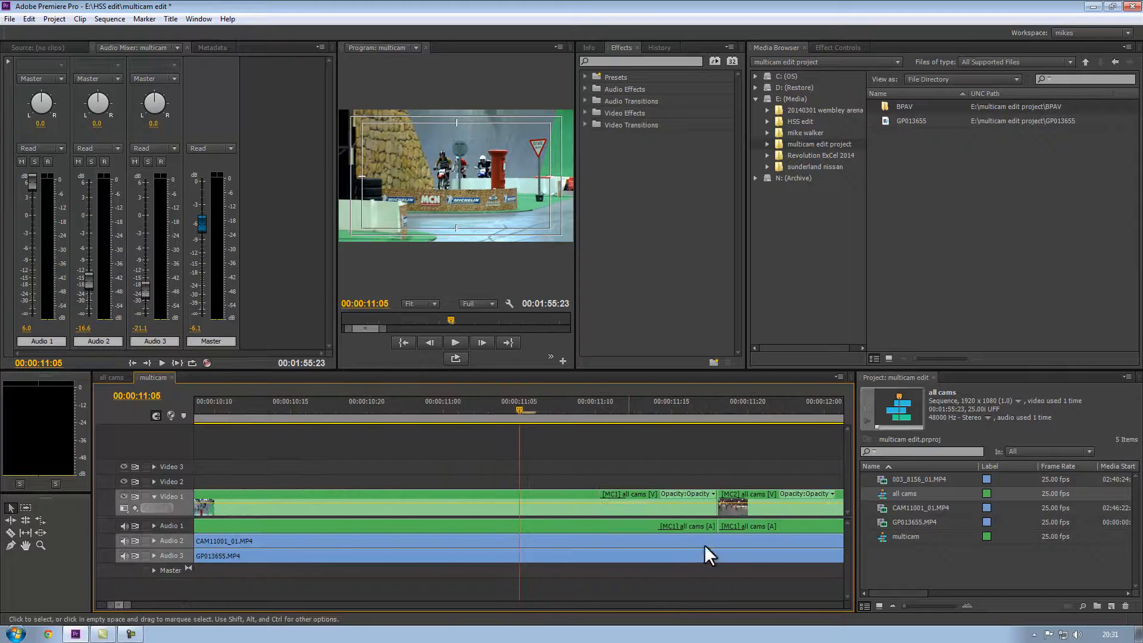
{"action": "left_click_drag", "start_coordinate": [696, 501], "coordinate": [515, 508]}
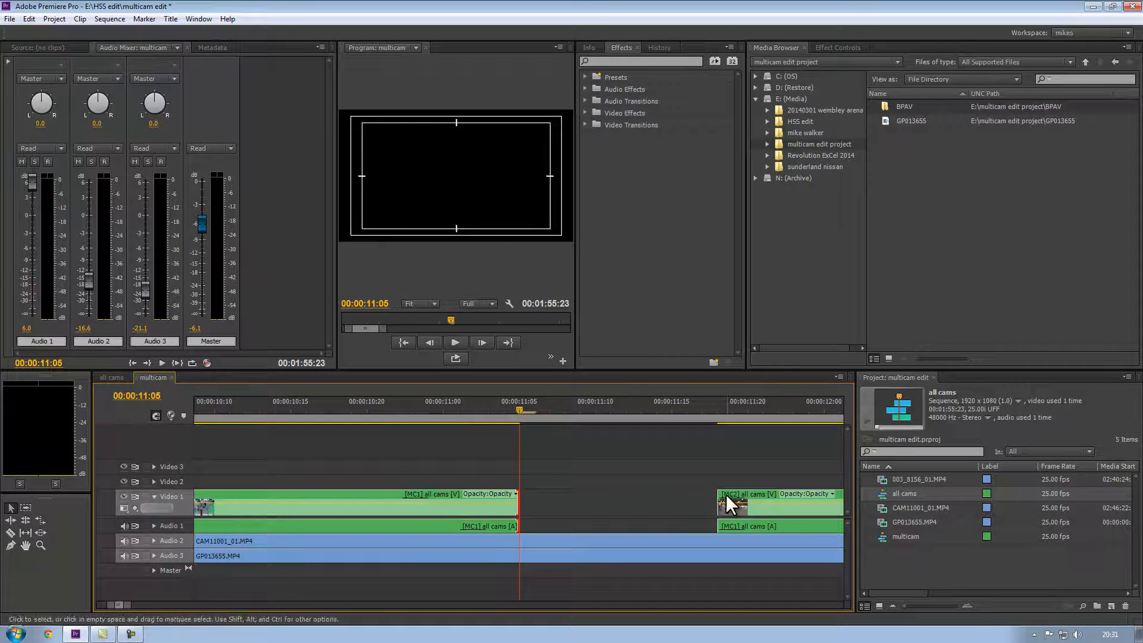
Move the next camera clip left so it butts against the trimmed cut at 00:00:11:05.
{"action": "left_click_drag", "start_coordinate": [719, 503], "coordinate": [522, 503]}
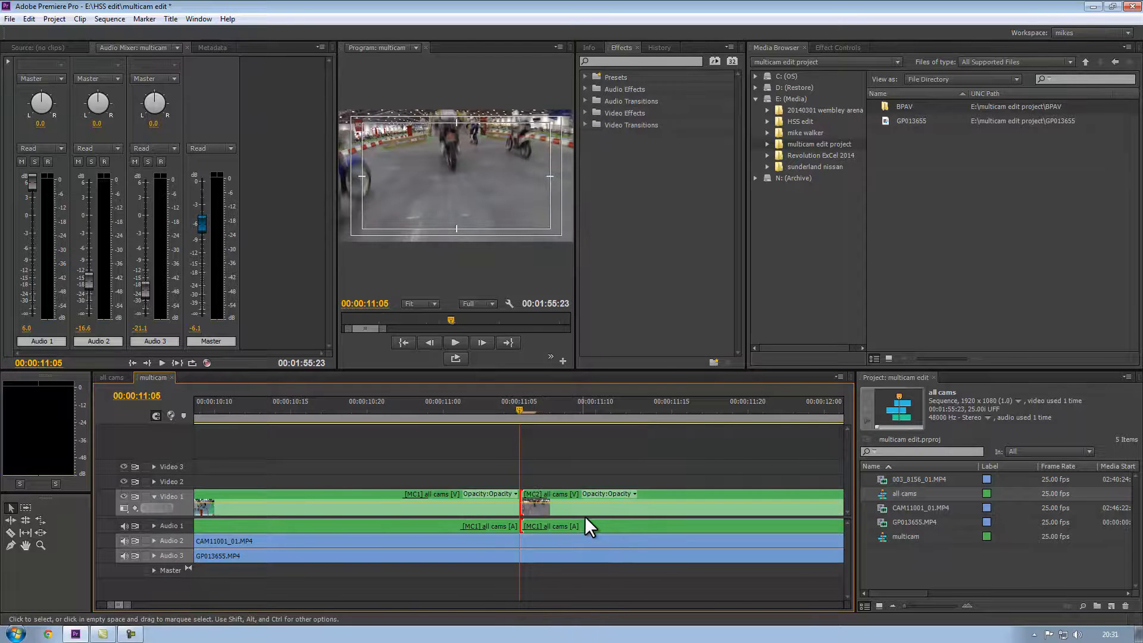
Play back the whole multicam sequence from the start to review the finished cuts.
{"action": "key", "text": "minus"}
{"action": "key", "text": "minus"}
{"action": "key", "text": "minus"}
{"action": "key", "text": "minus"}
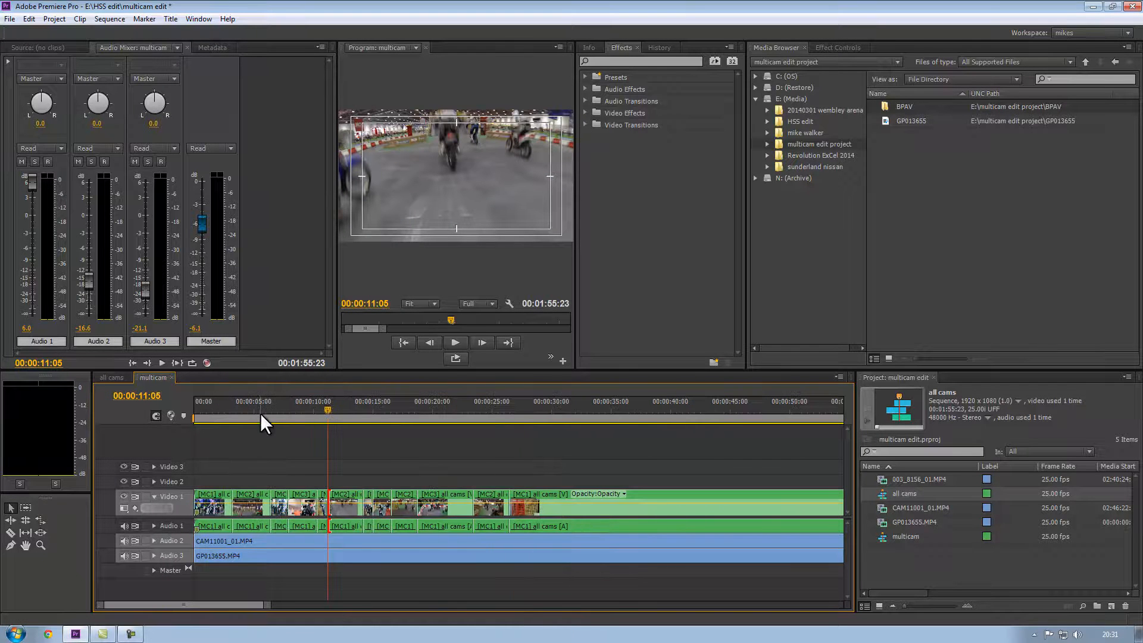
{"action": "key", "text": "Home"}
{"action": "key", "text": "space"}
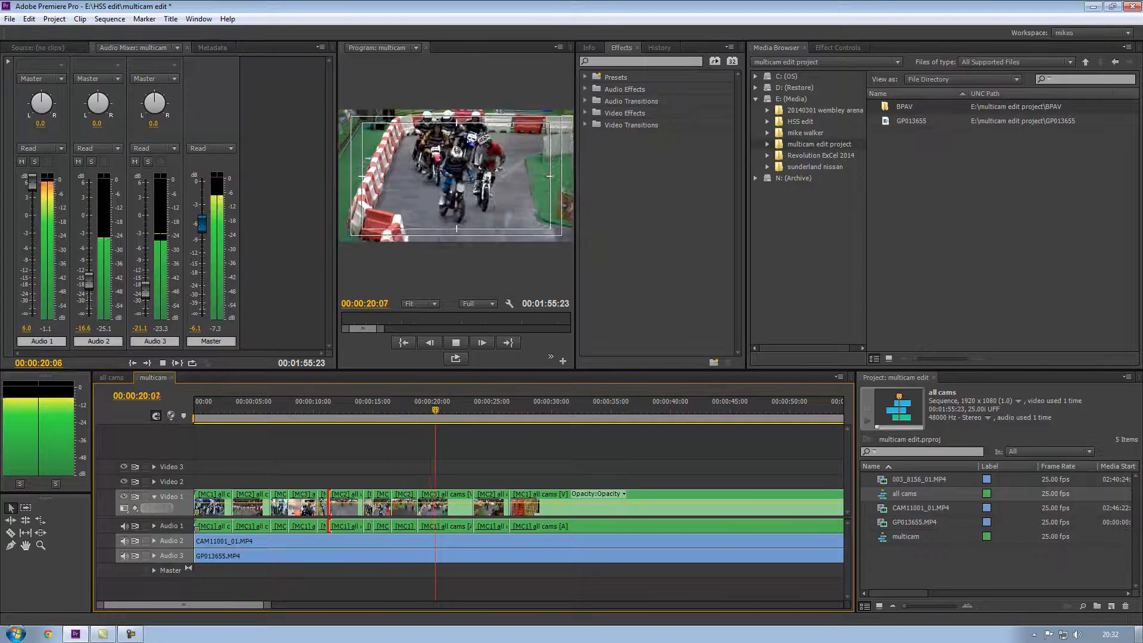
{"action": "key", "text": "space"}
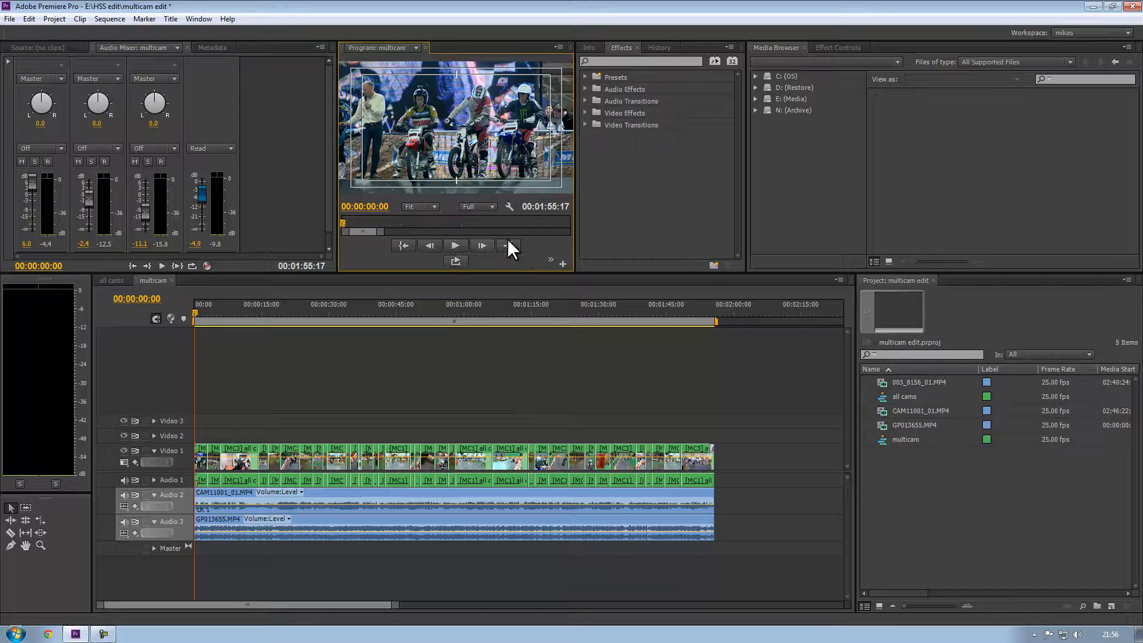
{"action": "left_click", "coordinate": [451, 243]}
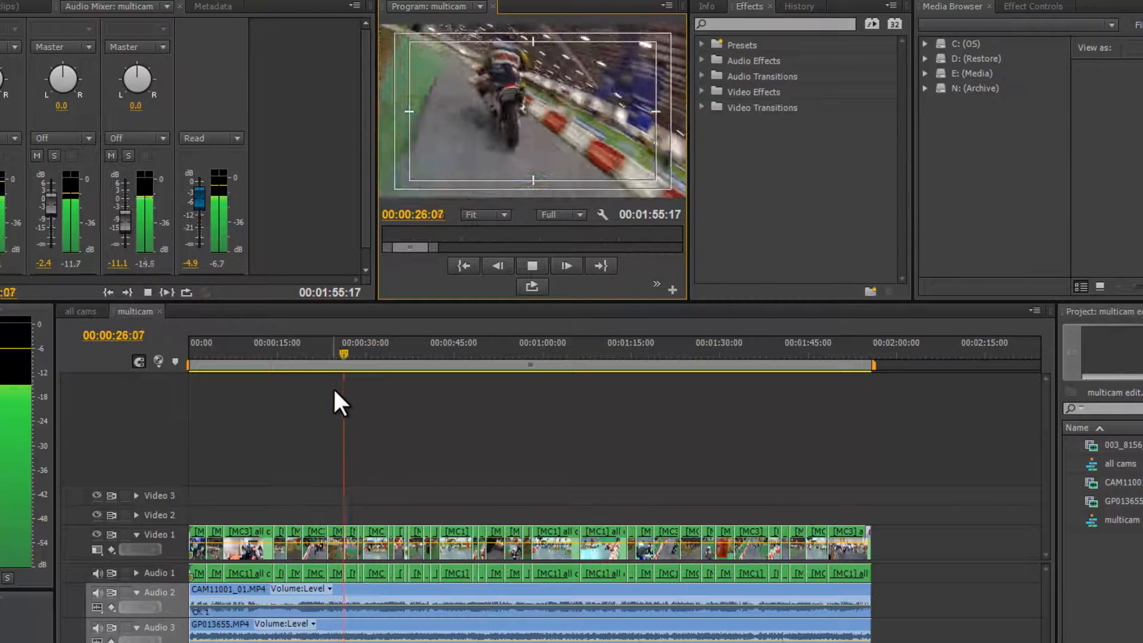
{"action": "key", "text": "space"}
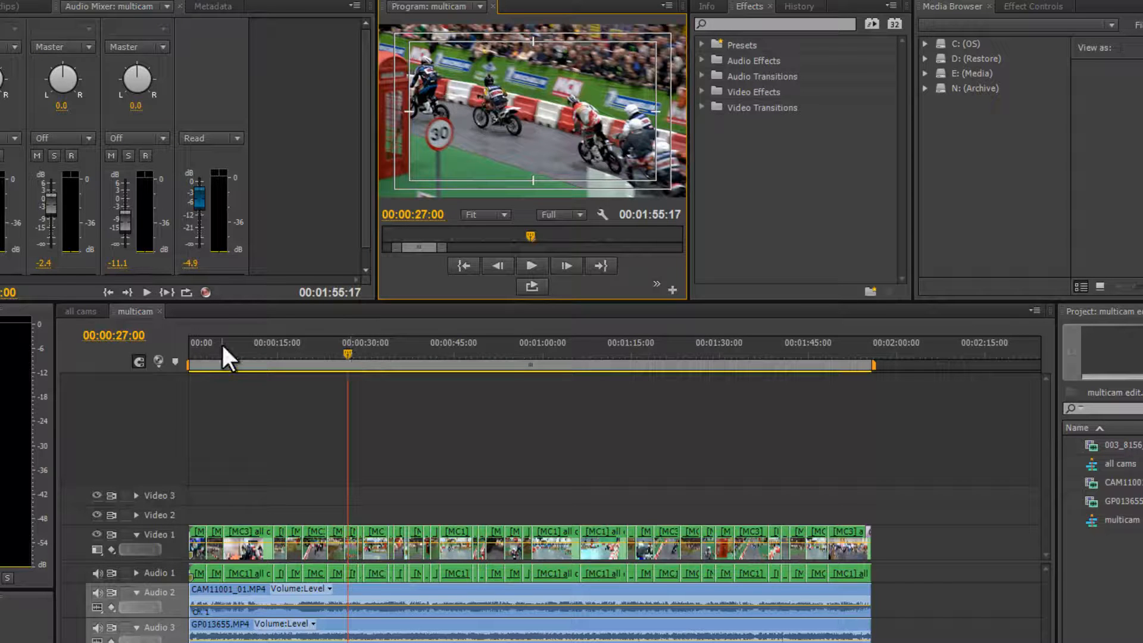
Switch to the all cams sequence, hide the Video 3 track and select the GP013655.MP4 clip on Video 2.
{"action": "left_click", "coordinate": [84, 311]}
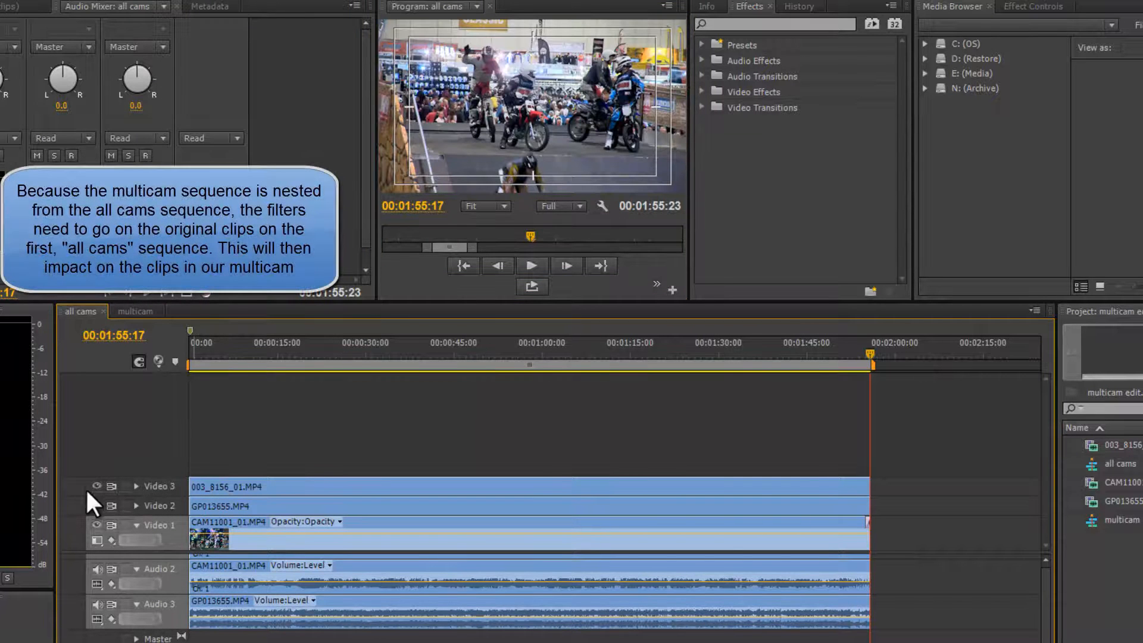
{"action": "left_click_drag", "start_coordinate": [278, 352], "coordinate": [365, 363]}
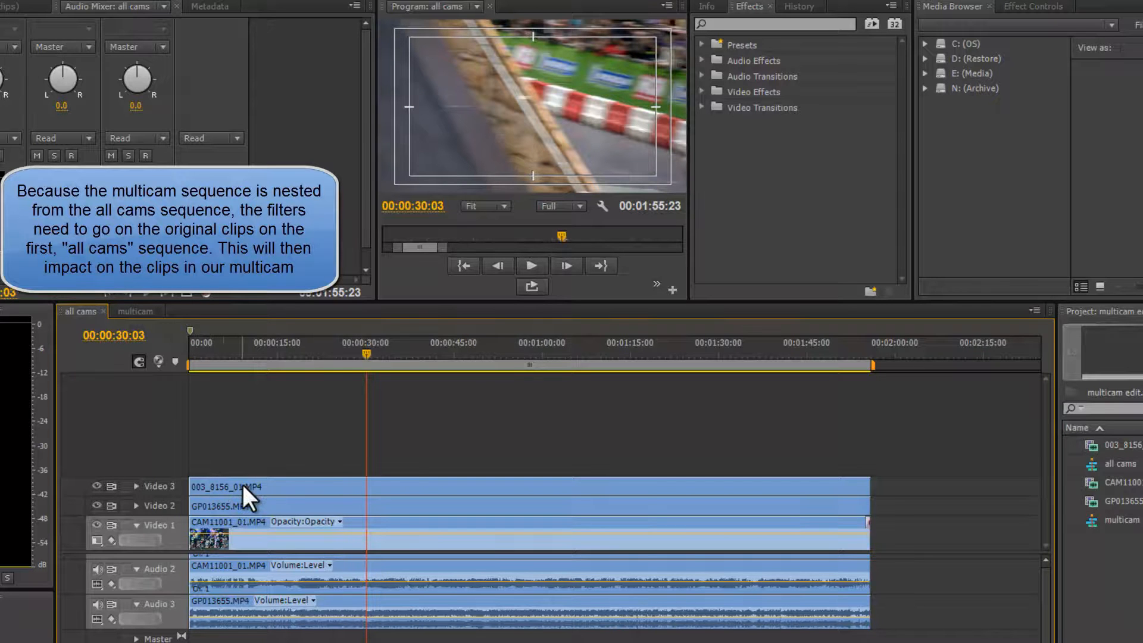
{"action": "left_click", "coordinate": [95, 486]}
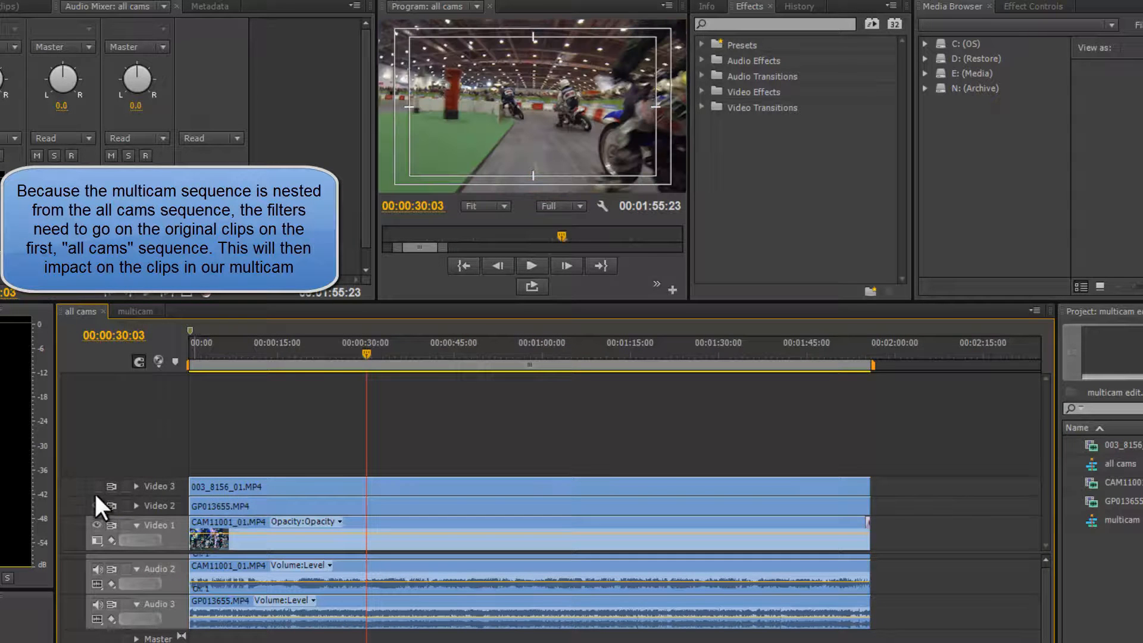
{"action": "left_click", "coordinate": [382, 352]}
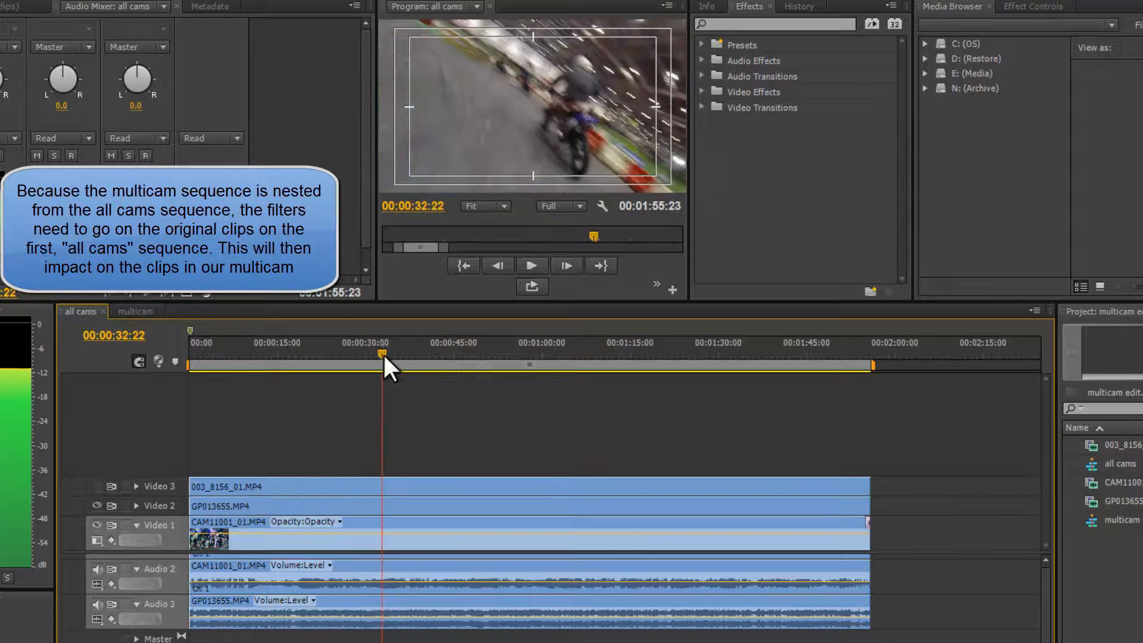
{"action": "left_click", "coordinate": [332, 506]}
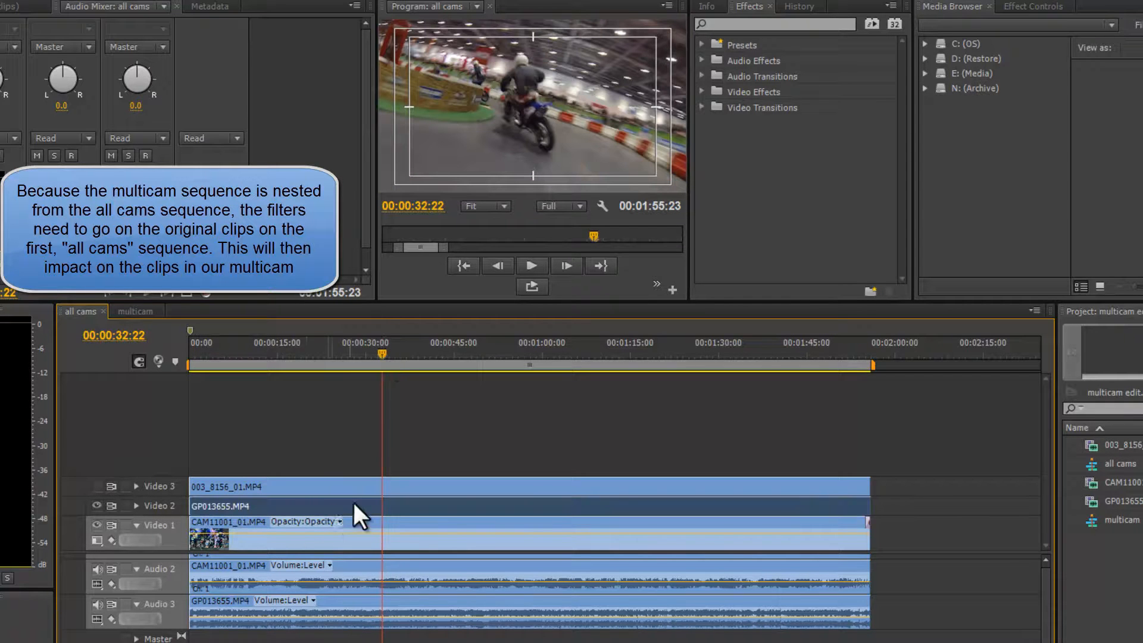
Search the effects for "color corr" and apply Matrox Color Correction (Primary) to the GP013655.MP4 clip.
{"action": "left_click", "coordinate": [800, 28]}
{"action": "type", "text": "color corr"}
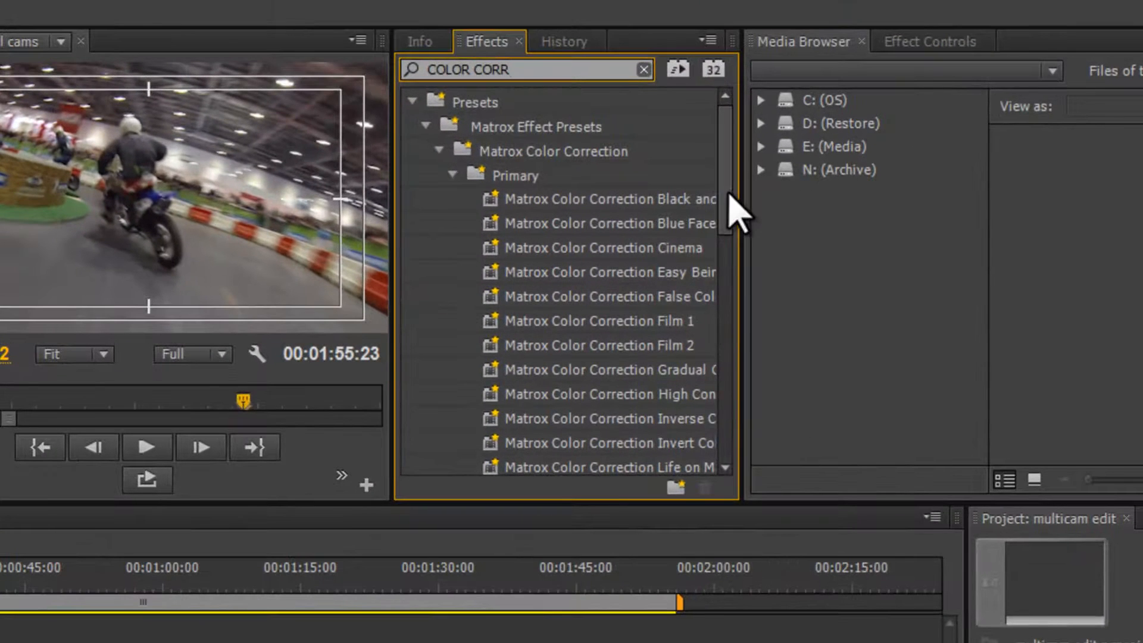
{"action": "left_click_drag", "start_coordinate": [888, 108], "coordinate": [887, 175]}
{"action": "left_click_drag", "start_coordinate": [724, 290], "coordinate": [709, 405]}
{"action": "left_click_drag", "start_coordinate": [499, 358], "coordinate": [205, 642]}
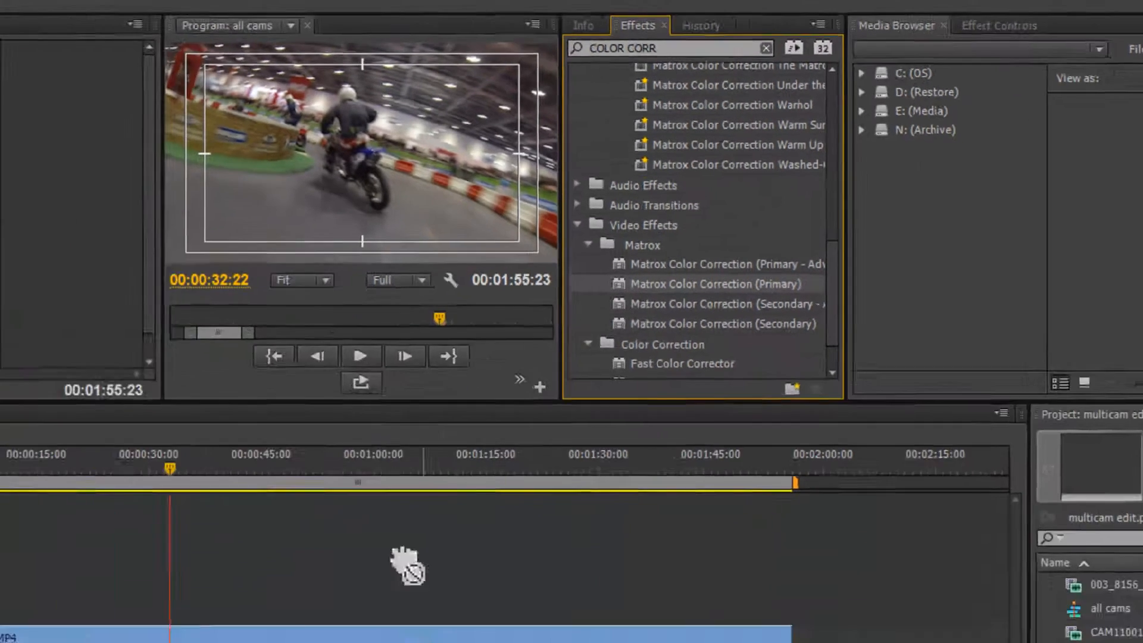
{"action": "left_click_drag", "start_coordinate": [409, 566], "coordinate": [367, 642]}
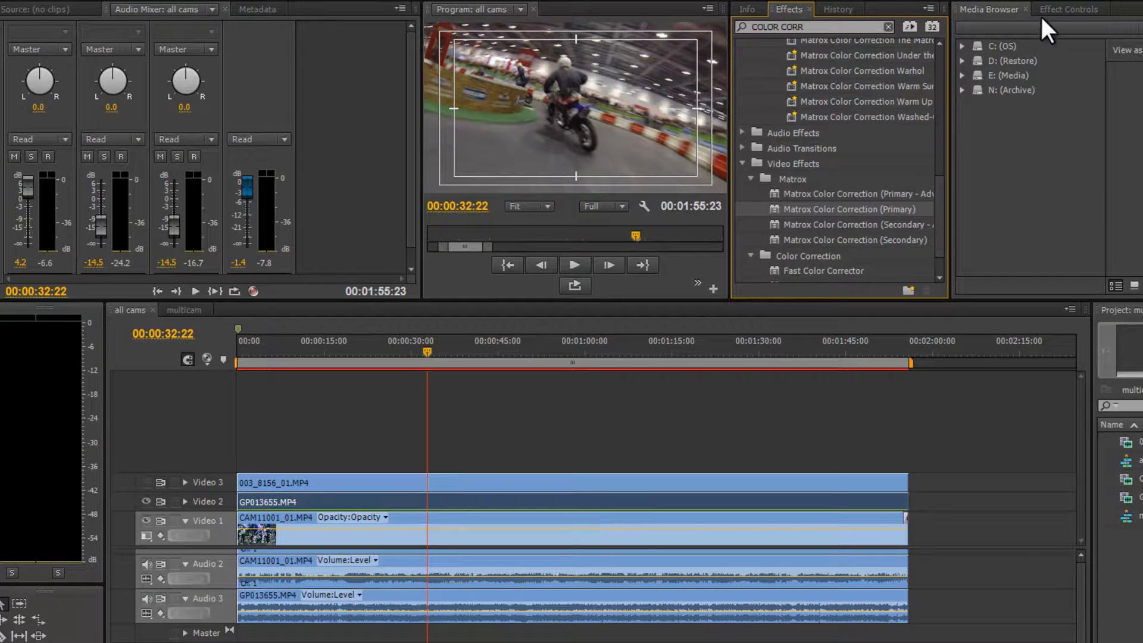
Expand the effect's Proc Amps and set Contrast to 122.0% and Saturation to 119.0%.
{"action": "left_click", "coordinate": [1049, 10]}
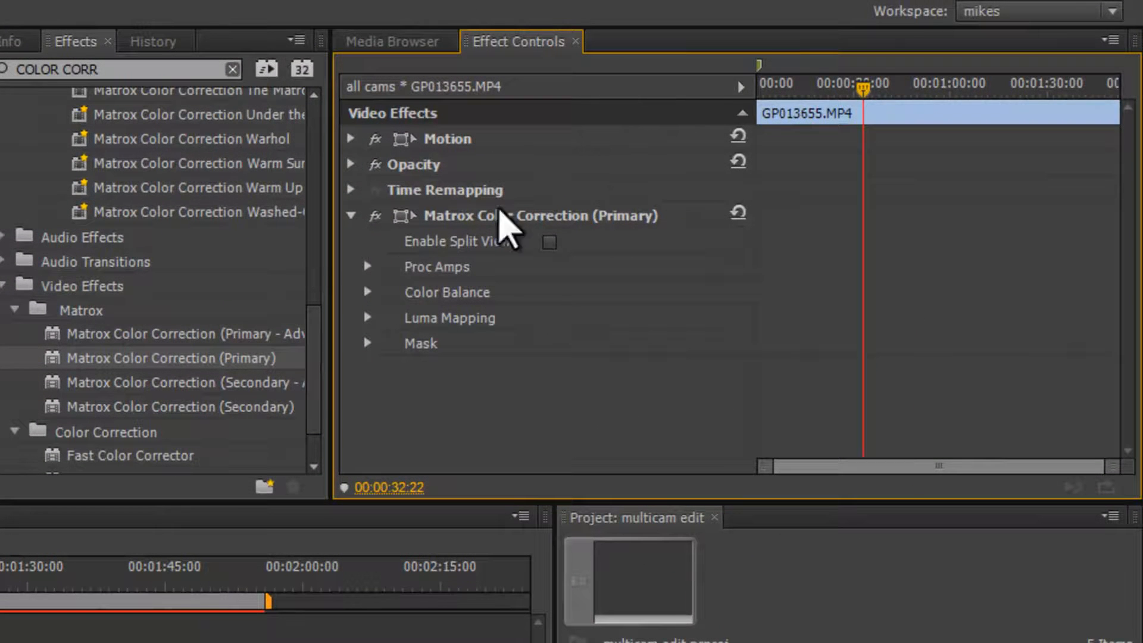
{"action": "left_click", "coordinate": [423, 218]}
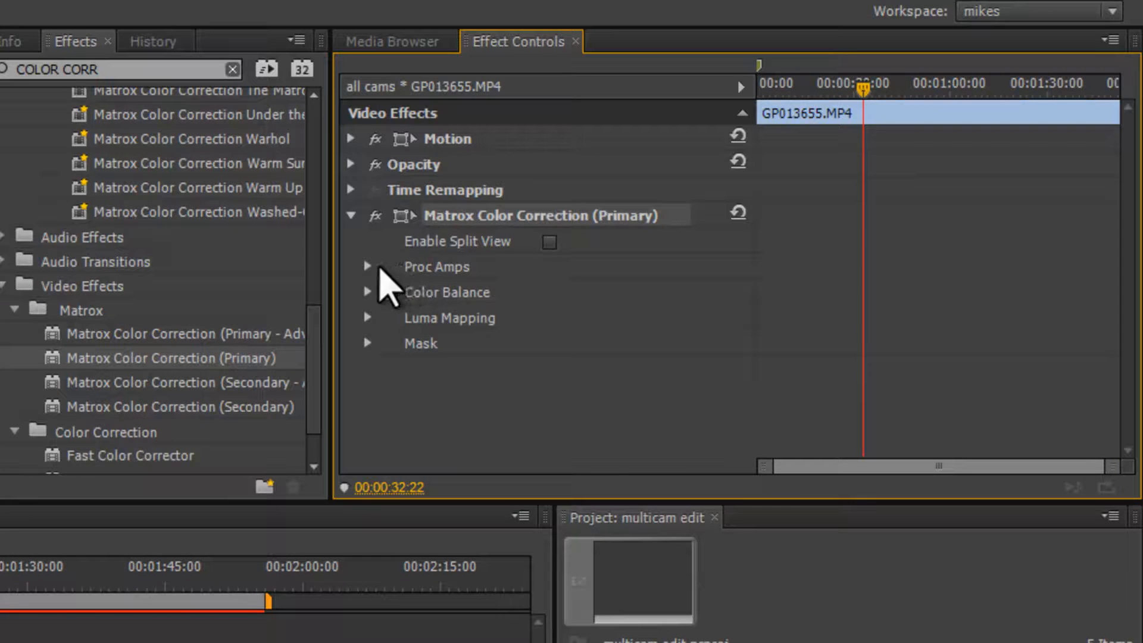
{"action": "left_click", "coordinate": [416, 265]}
{"action": "left_click", "coordinate": [367, 266]}
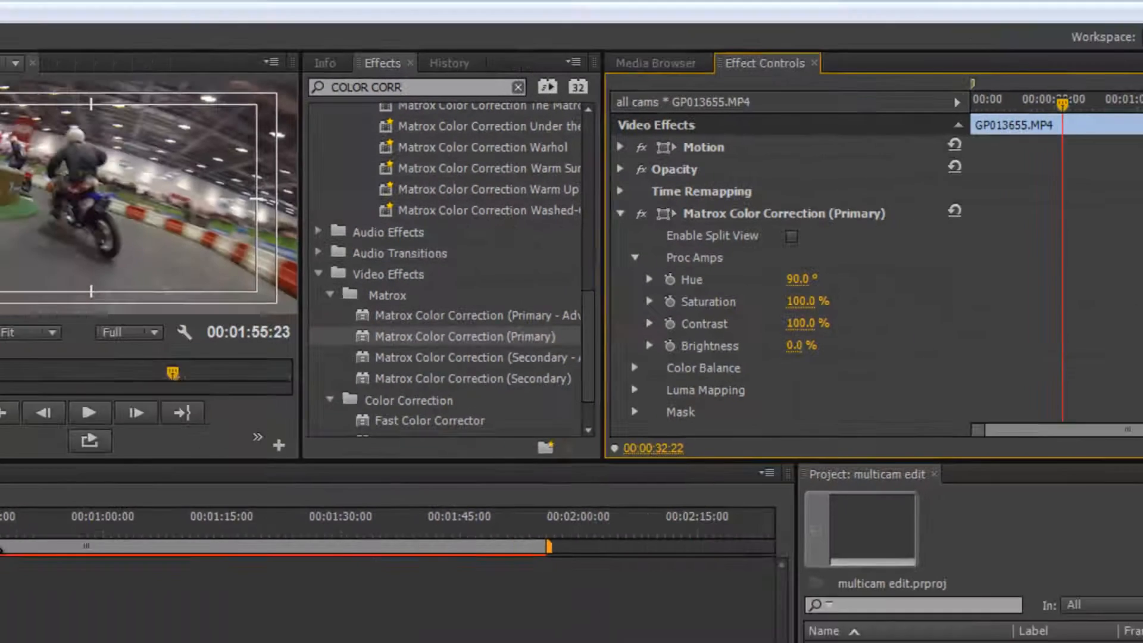
{"action": "left_click_drag", "start_coordinate": [141, 503], "coordinate": [73, 539]}
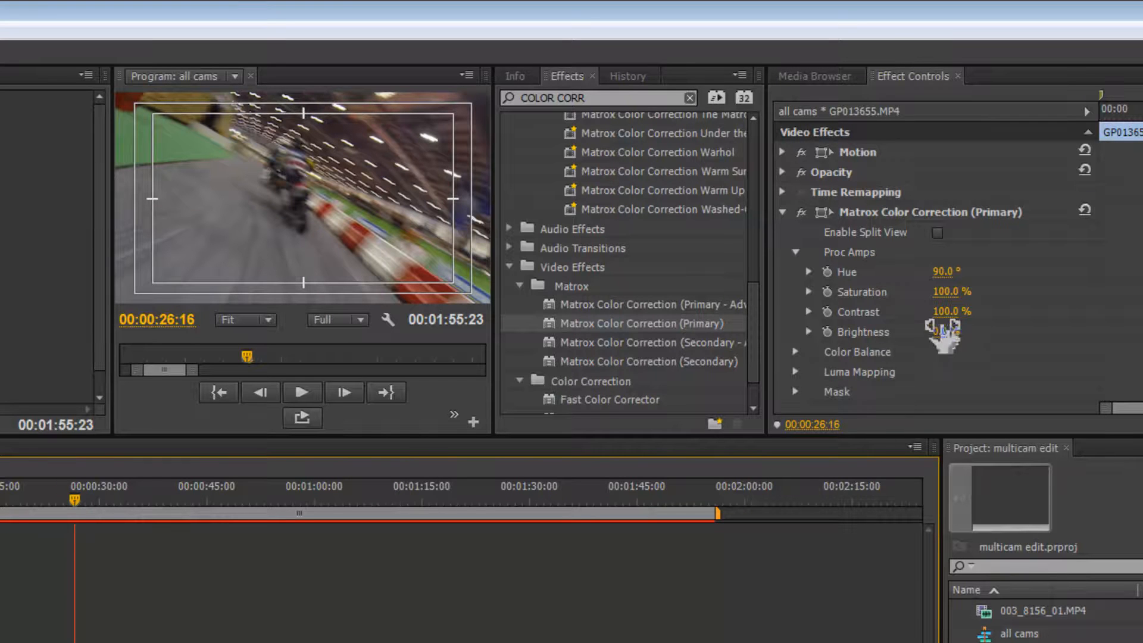
{"action": "left_click_drag", "start_coordinate": [951, 315], "coordinate": [995, 333]}
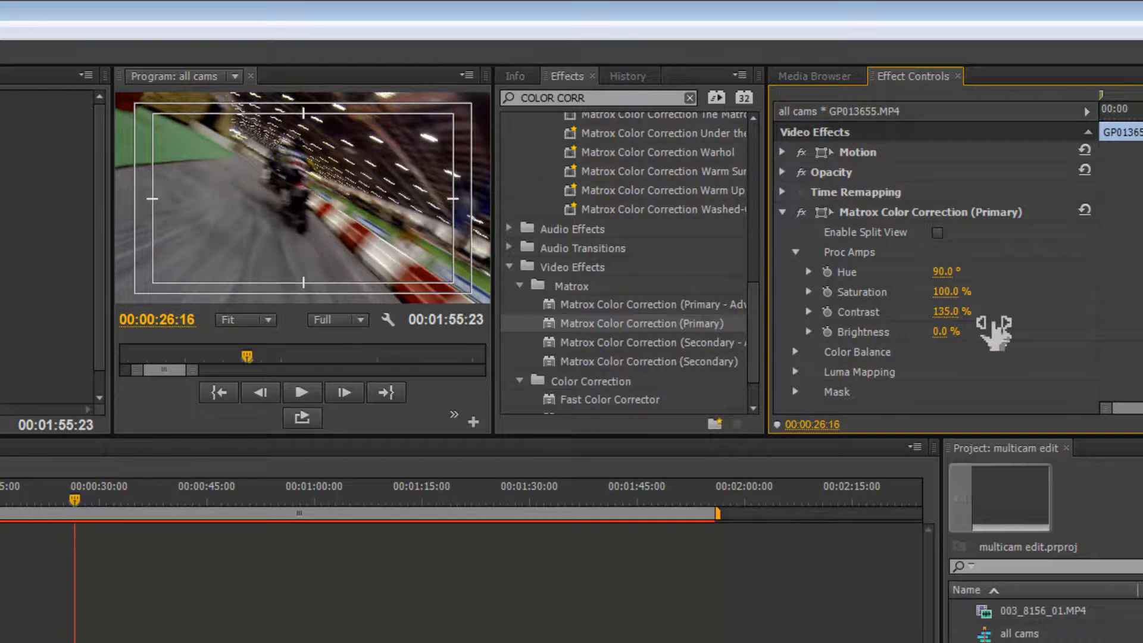
{"action": "left_click_drag", "start_coordinate": [995, 334], "coordinate": [986, 334]}
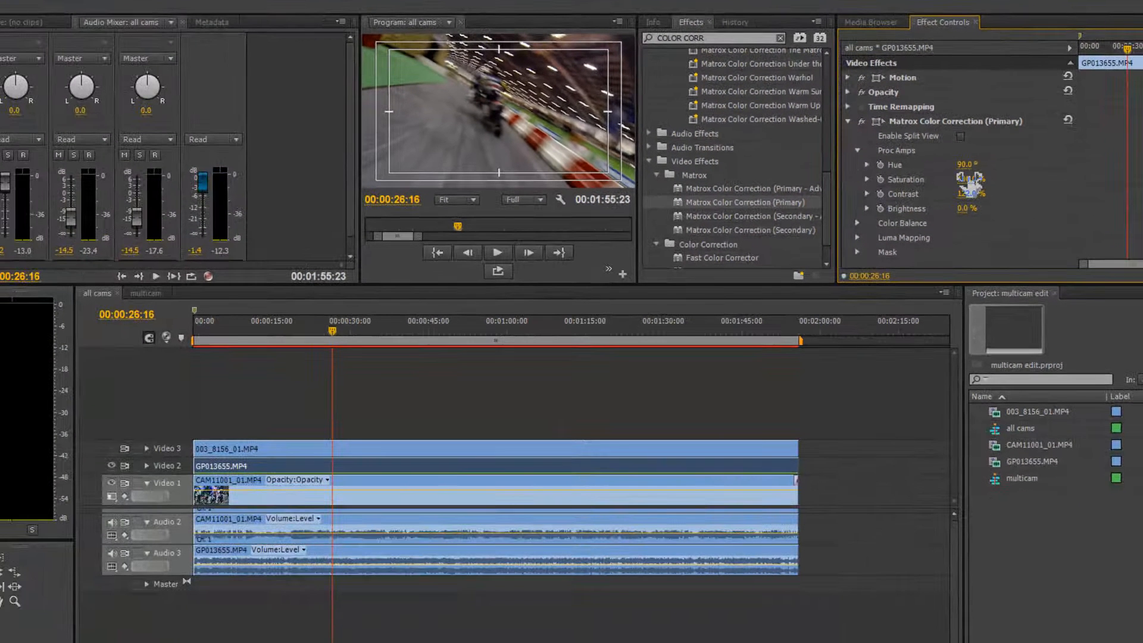
{"action": "left_click_drag", "start_coordinate": [969, 181], "coordinate": [988, 179]}
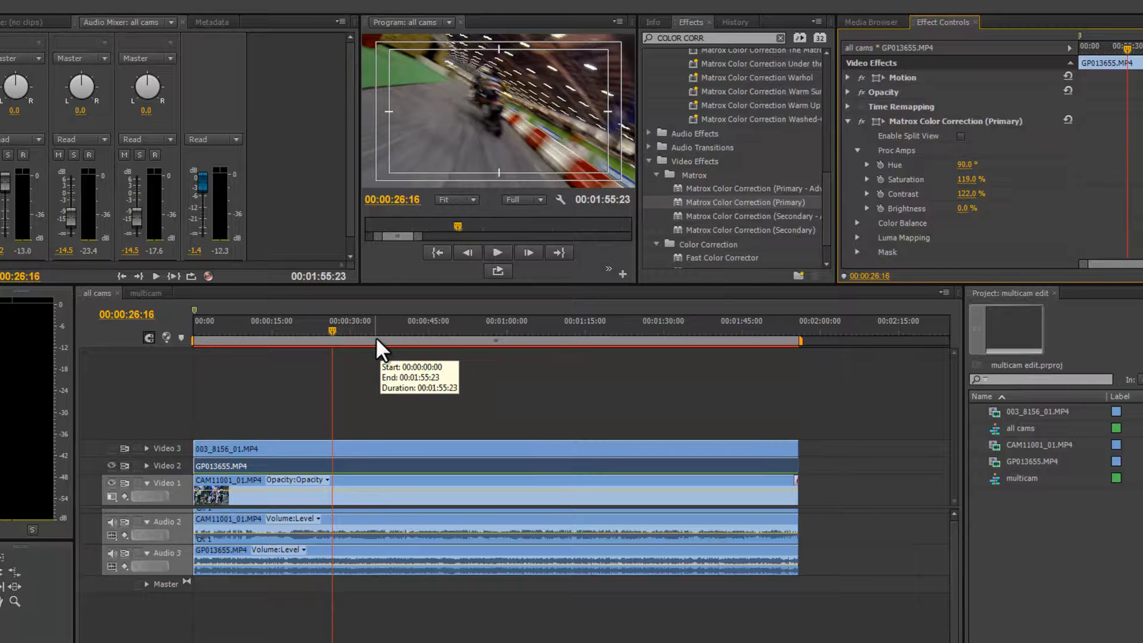
Preview the corrected clip and set the Proc Amps Brightness to 5.0%.
{"action": "key", "text": "space"}
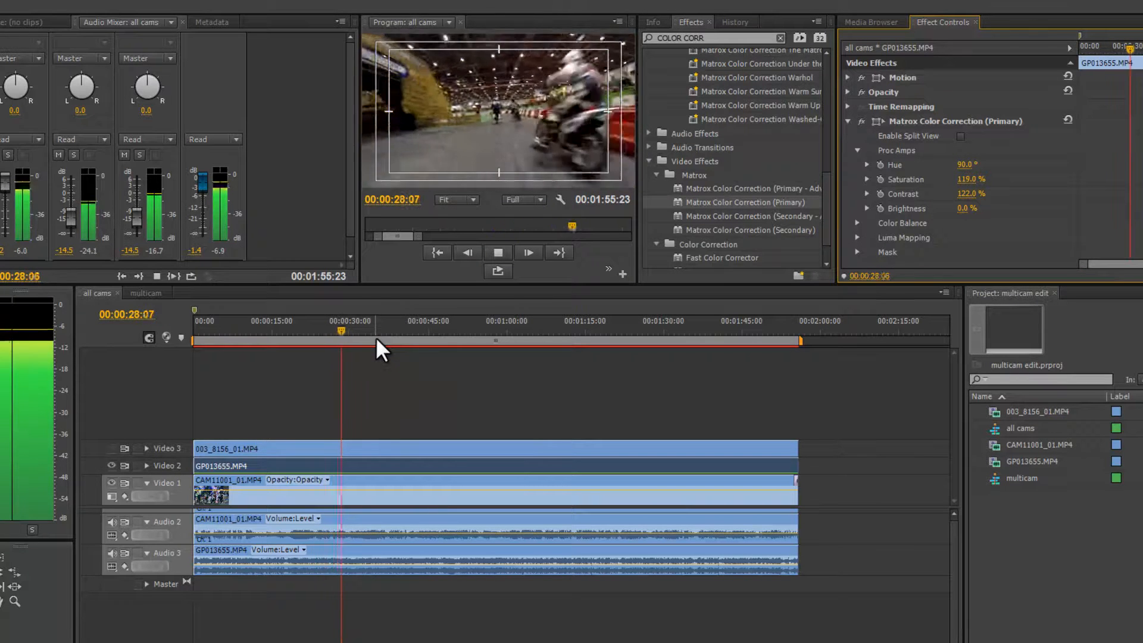
{"action": "key", "text": "space"}
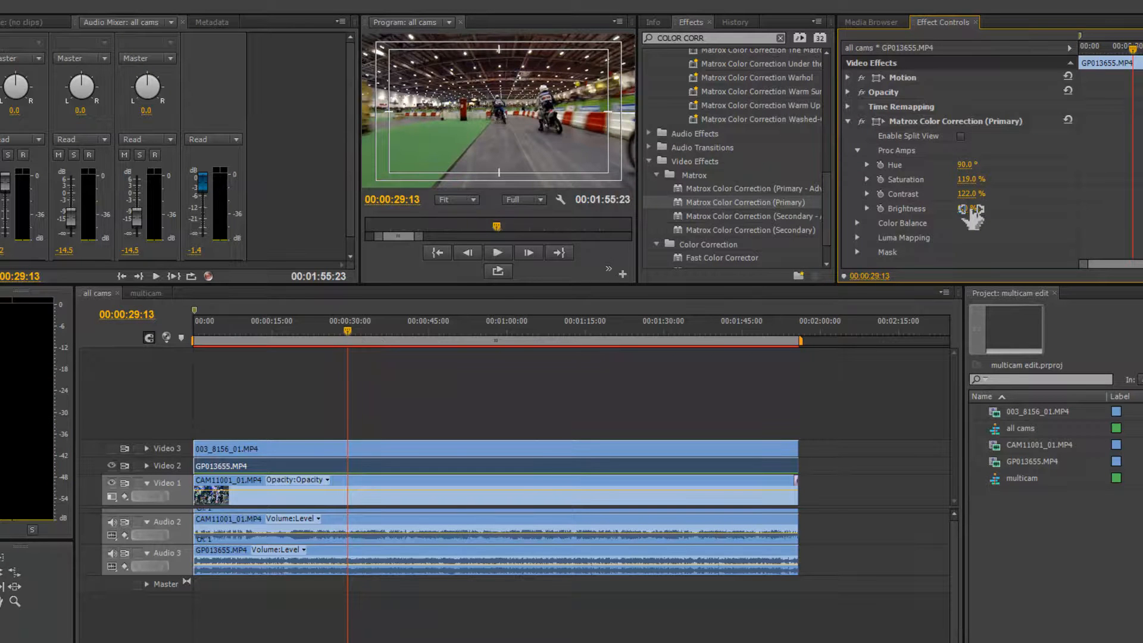
{"action": "left_click_drag", "start_coordinate": [978, 213], "coordinate": [983, 213]}
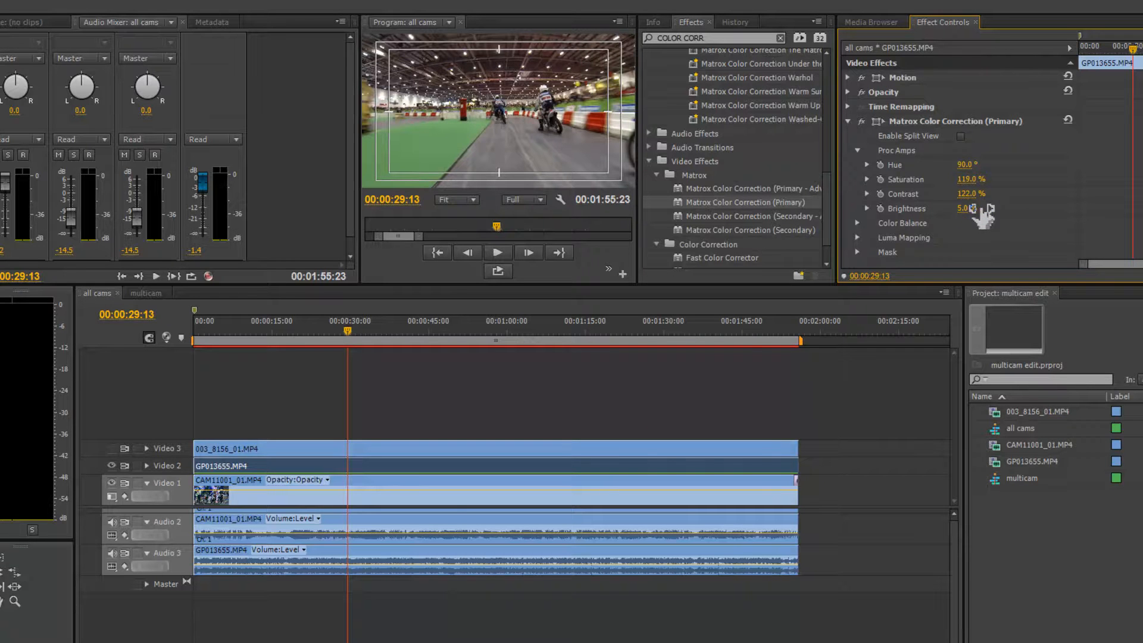
Play back the all cams sequence from around 00:00:20:06 to review the colour correction.
{"action": "key", "text": "space"}
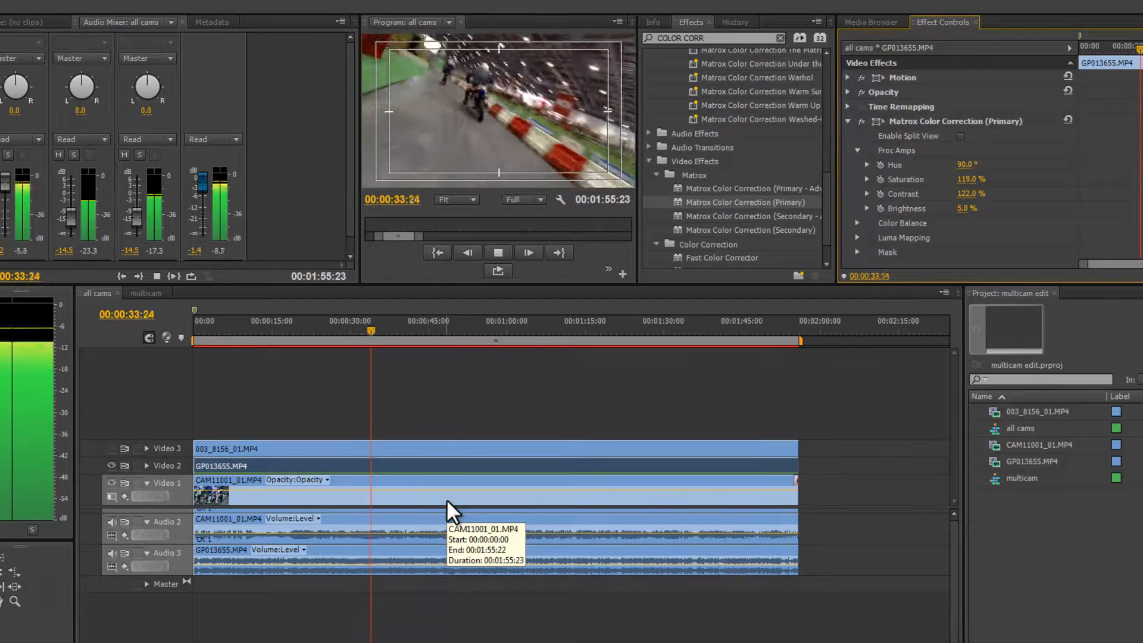
{"action": "key", "text": "space"}
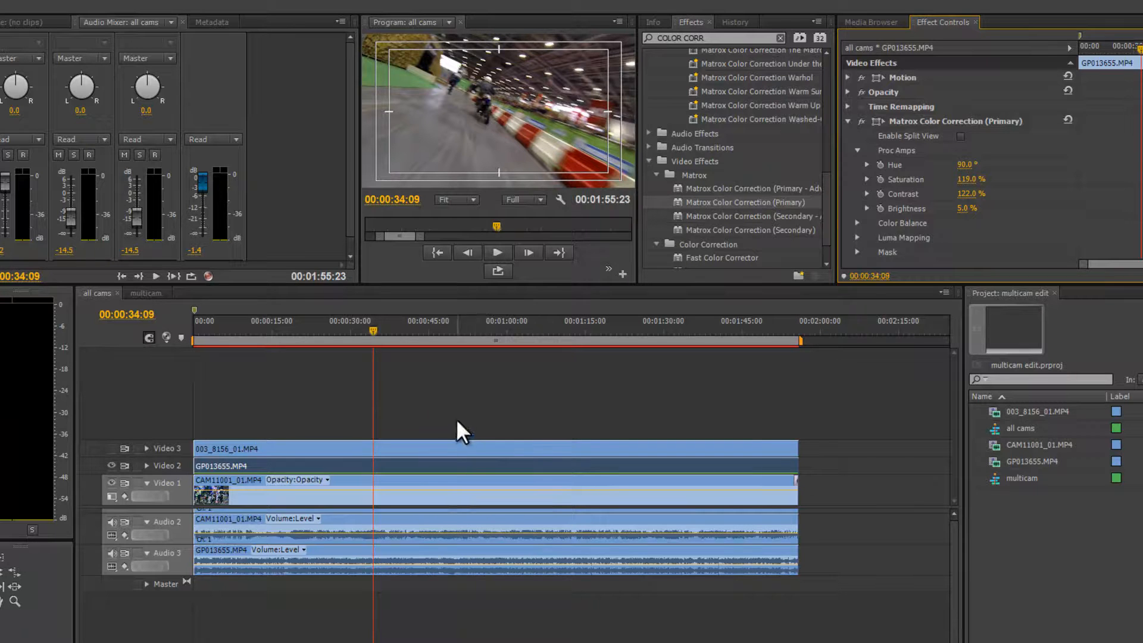
{"action": "left_click", "coordinate": [286, 331]}
{"action": "key", "text": "space"}
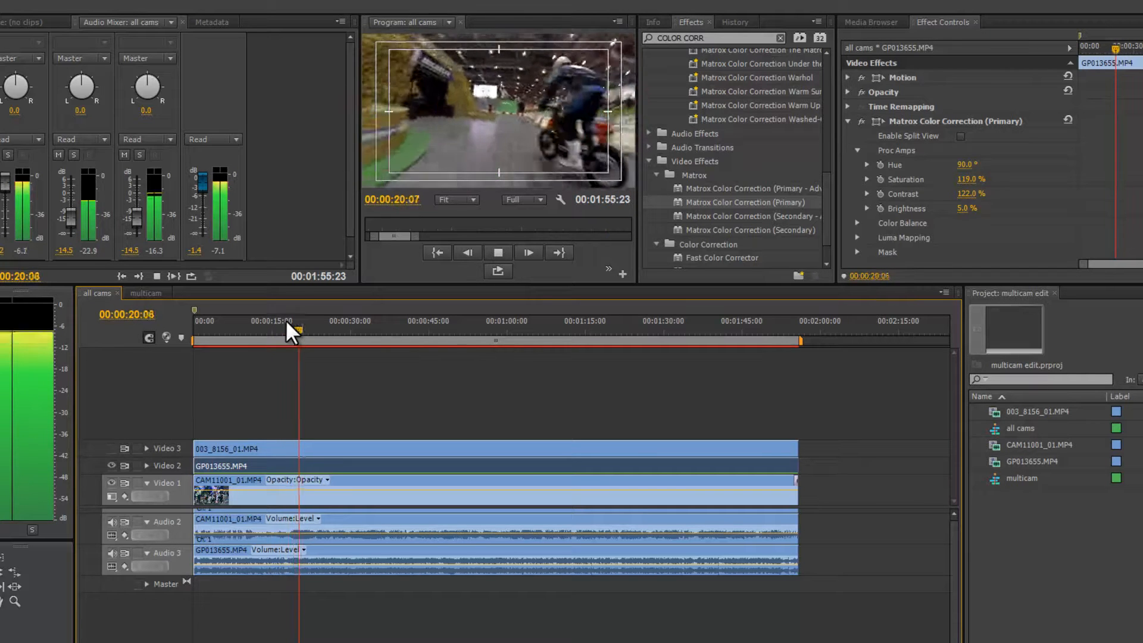
{"action": "key", "text": "space"}
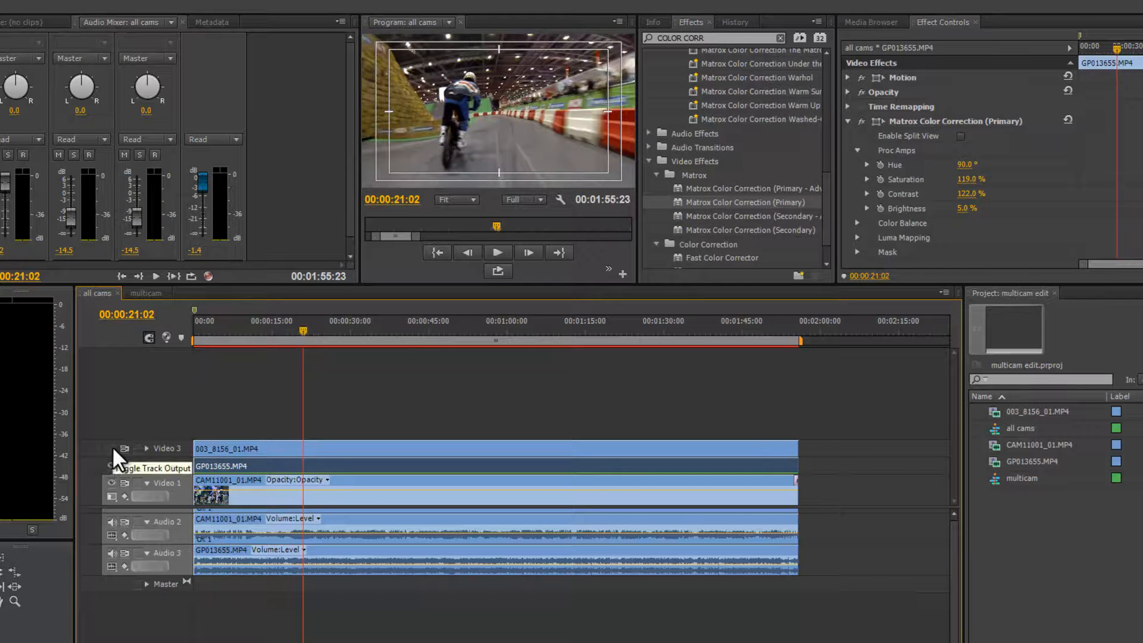
Toggle the Video 3 track's visibility on and off to compare the cameras' colour.
{"action": "left_click", "coordinate": [112, 447]}
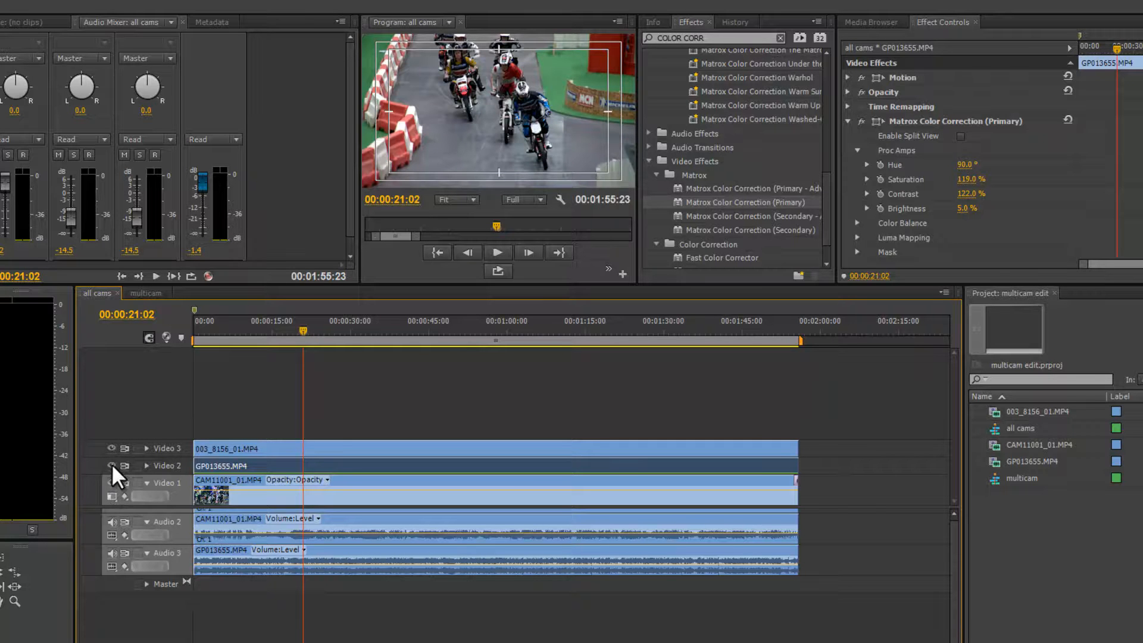
{"action": "left_click", "coordinate": [113, 447]}
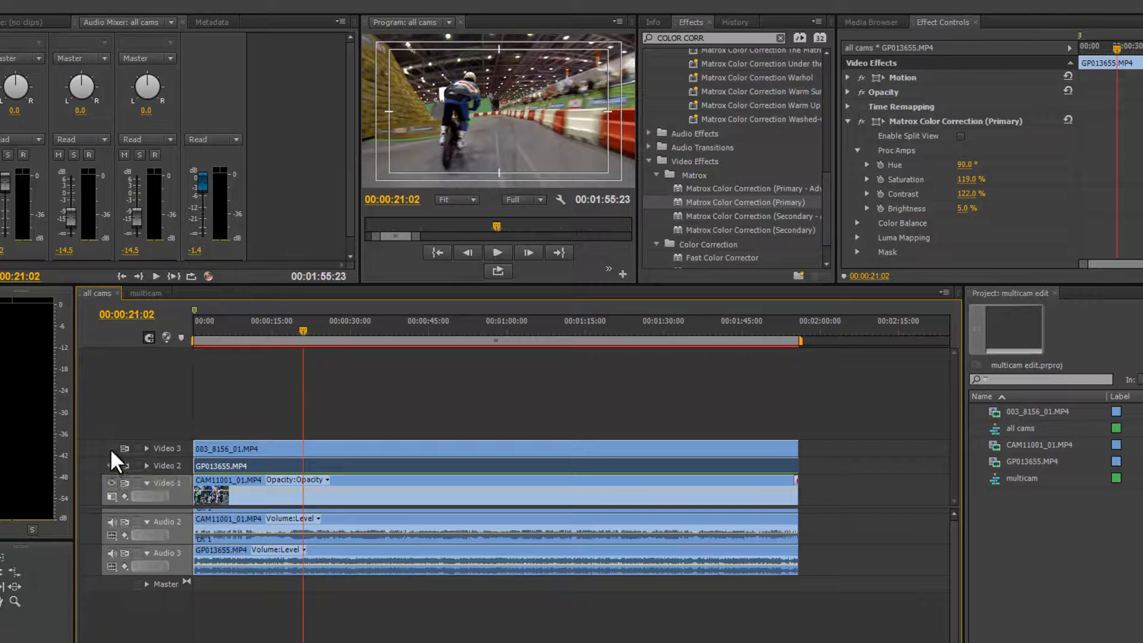
{"action": "left_click", "coordinate": [110, 447]}
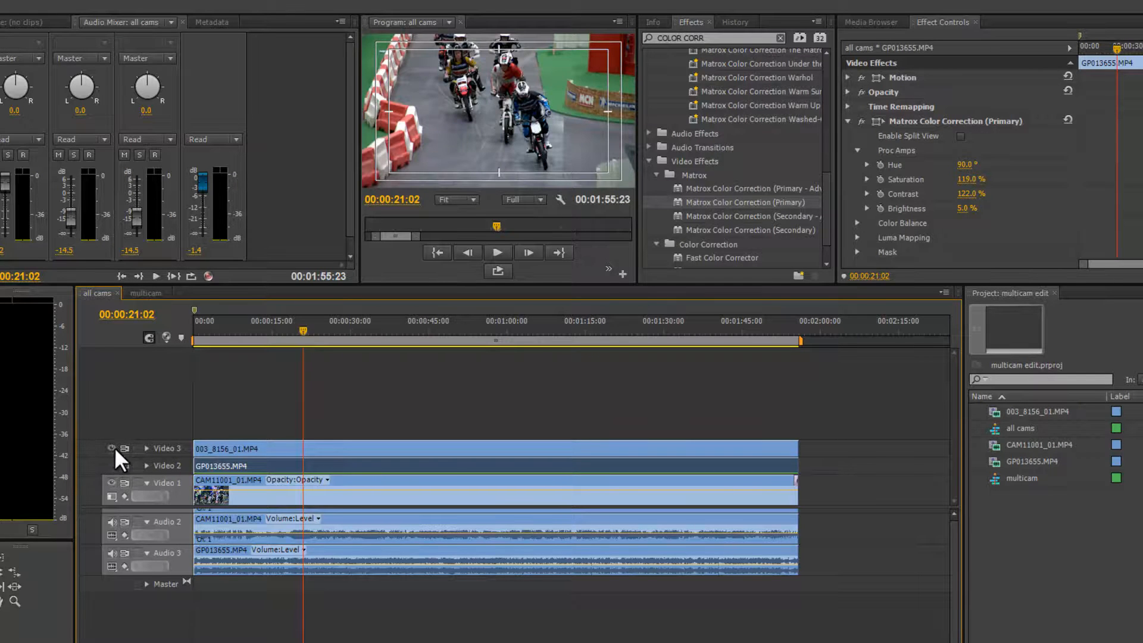
{"action": "left_click", "coordinate": [111, 447]}
{"action": "left_click", "coordinate": [111, 465]}
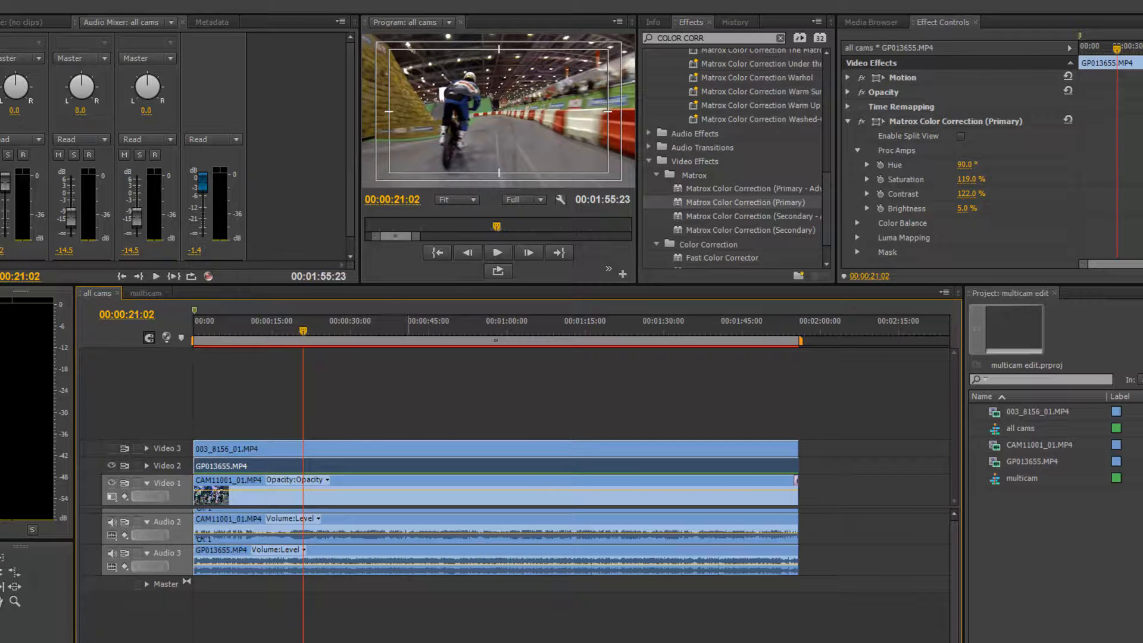
Search the effects for "BALANCE".
{"action": "left_click", "coordinate": [716, 38]}
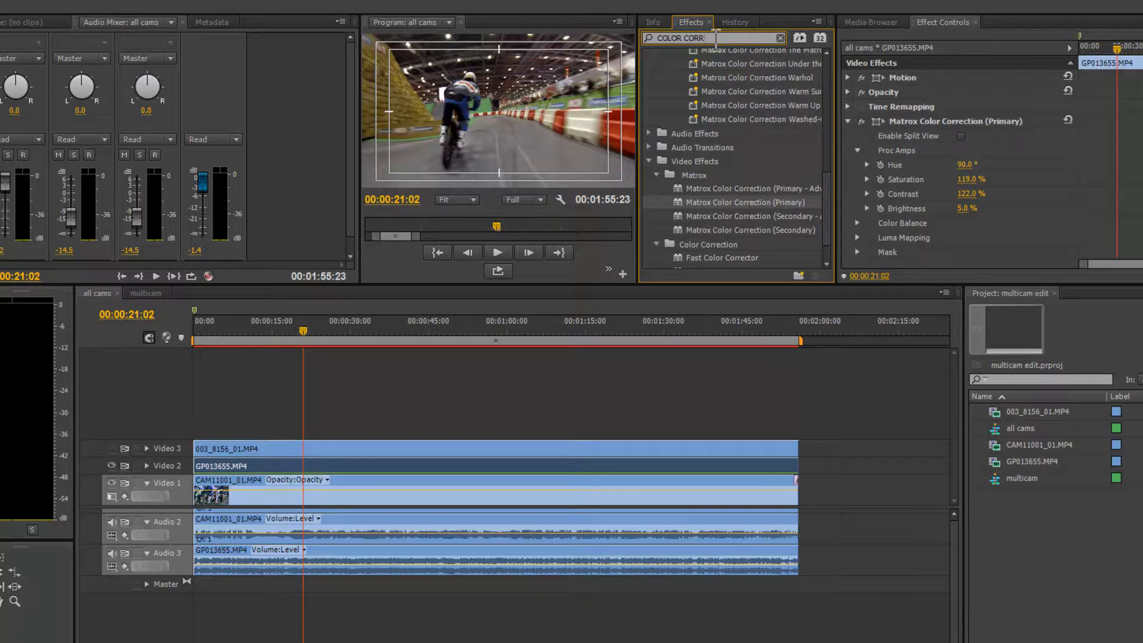
{"action": "type", "text": "COLOR CORRECTIO"}
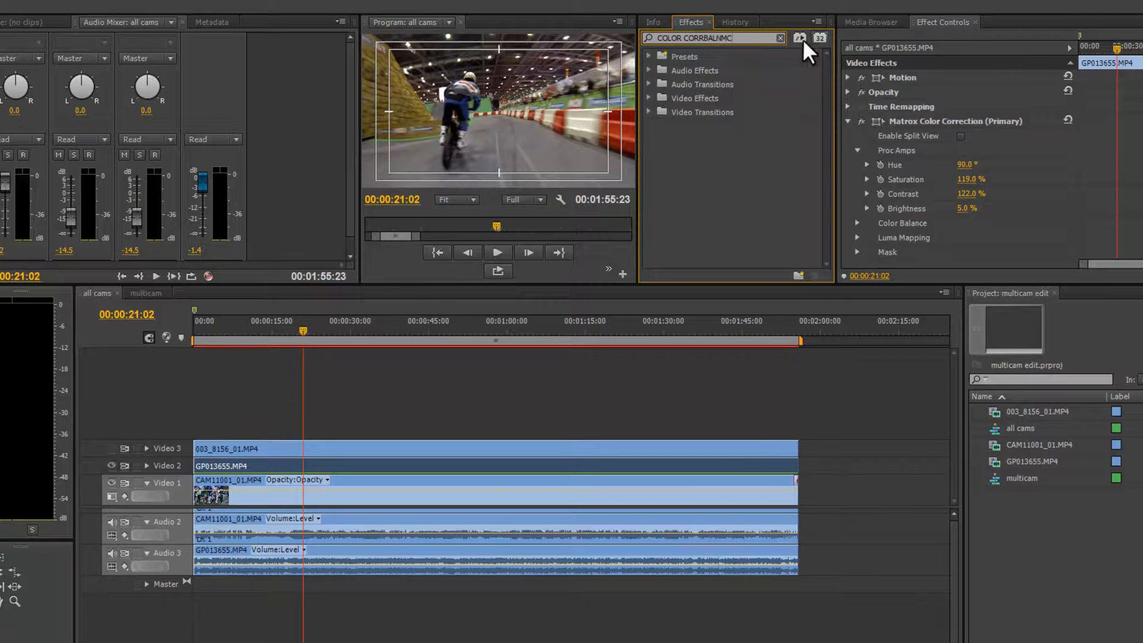
{"action": "left_click_drag", "start_coordinate": [761, 38], "coordinate": [342, 37]}
{"action": "type", "text": "BALA"}
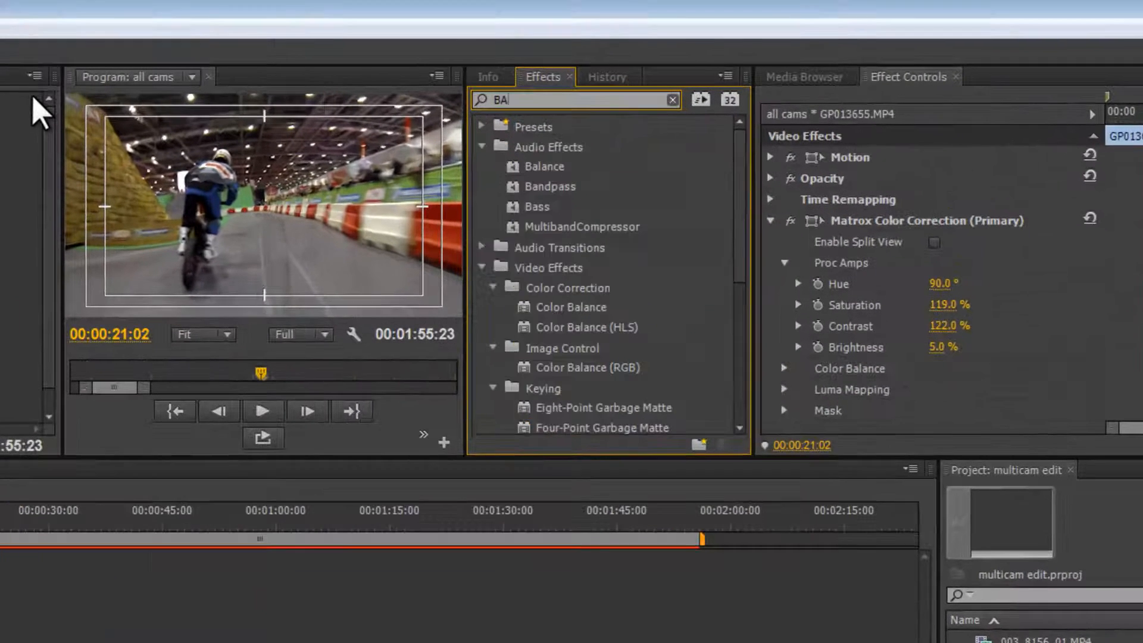
{"action": "type", "text": "NCE"}
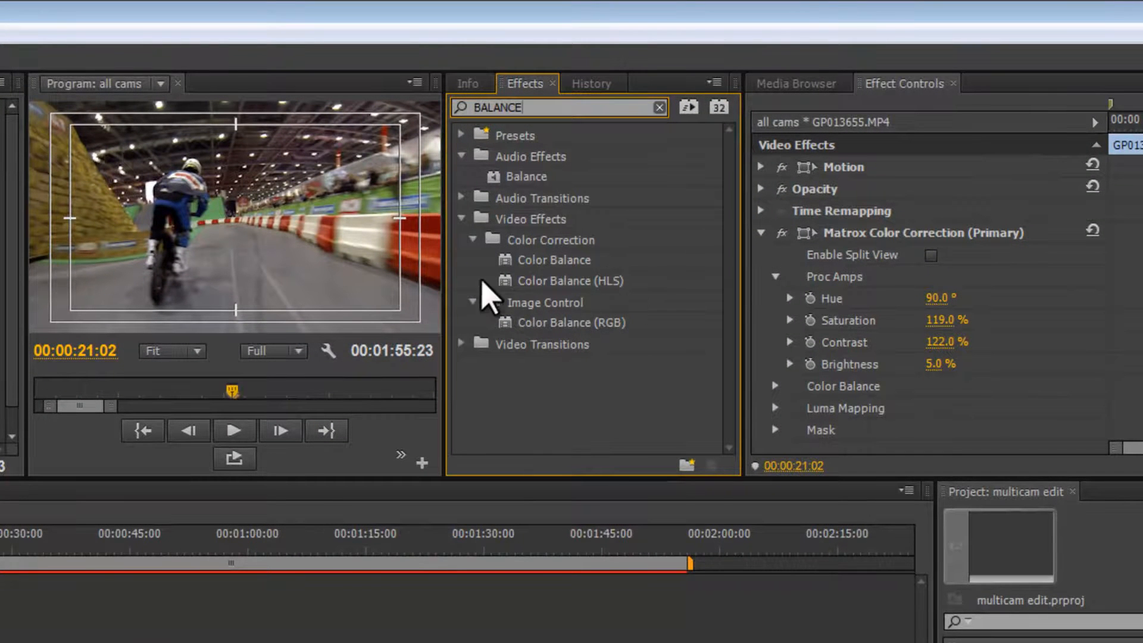
Apply the Color Balance (RGB) effect to the GP013655.MP4 clip in the all cams sequence.
{"action": "left_click", "coordinate": [509, 324]}
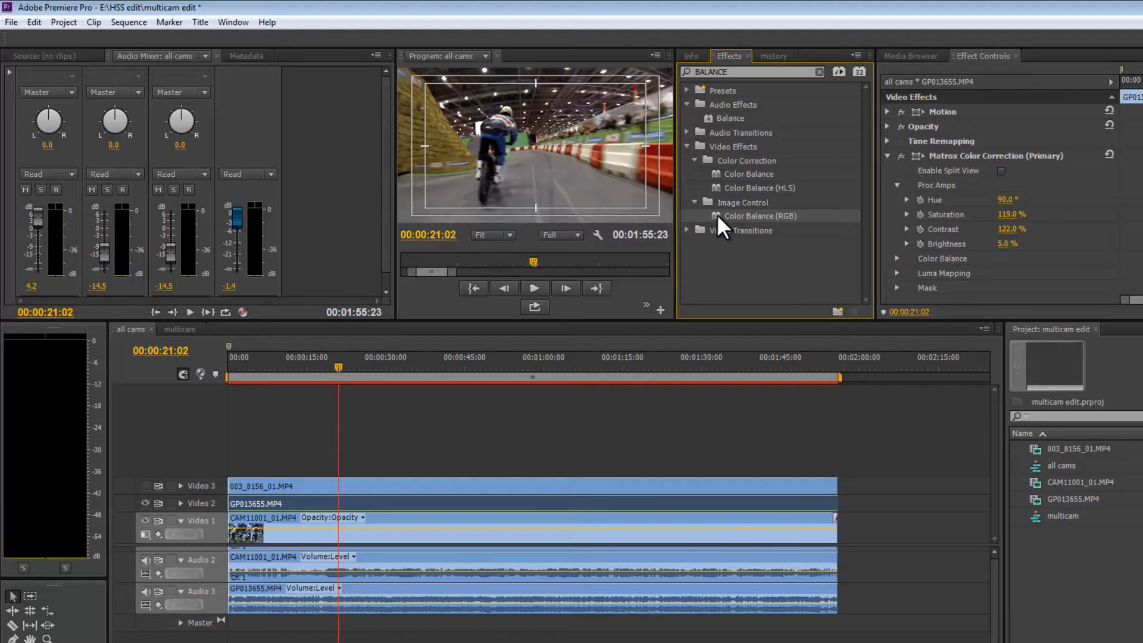
{"action": "left_click_drag", "start_coordinate": [717, 213], "coordinate": [551, 504]}
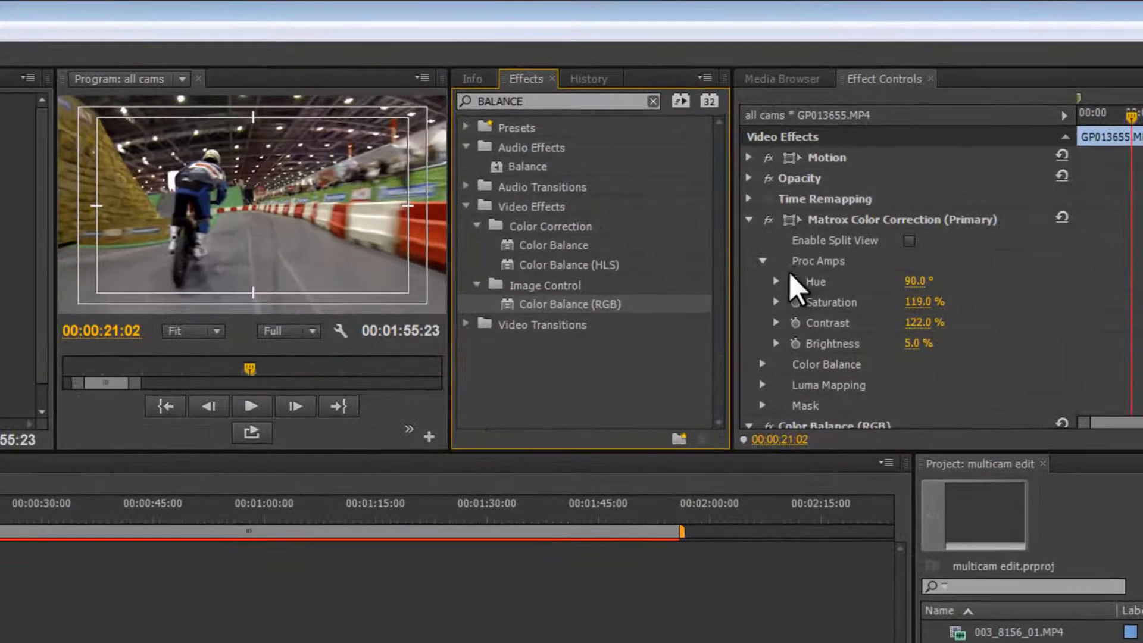
{"action": "scroll", "coordinate": [933, 250], "scroll_direction": "down", "scroll_amount": 1}
{"action": "scroll", "coordinate": [813, 321], "scroll_direction": "down", "scroll_amount": 1}
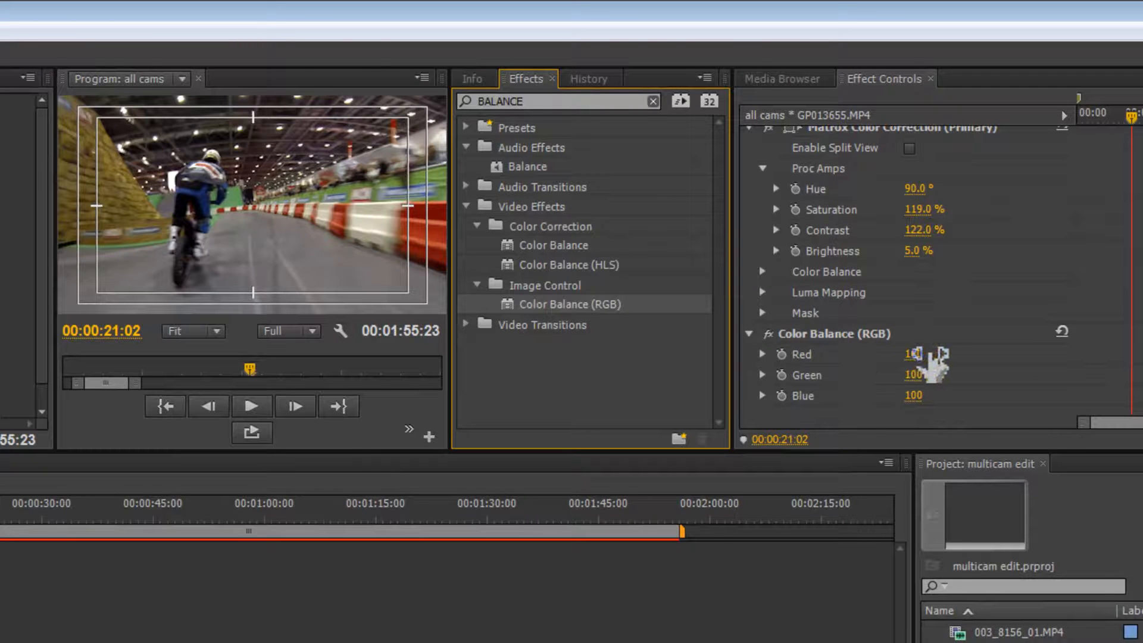
Set the Color Balance (RGB) Red to 95 and Blue to 108.
{"action": "left_click", "coordinate": [916, 356]}
{"action": "left_click_drag", "start_coordinate": [917, 356], "coordinate": [904, 356]}
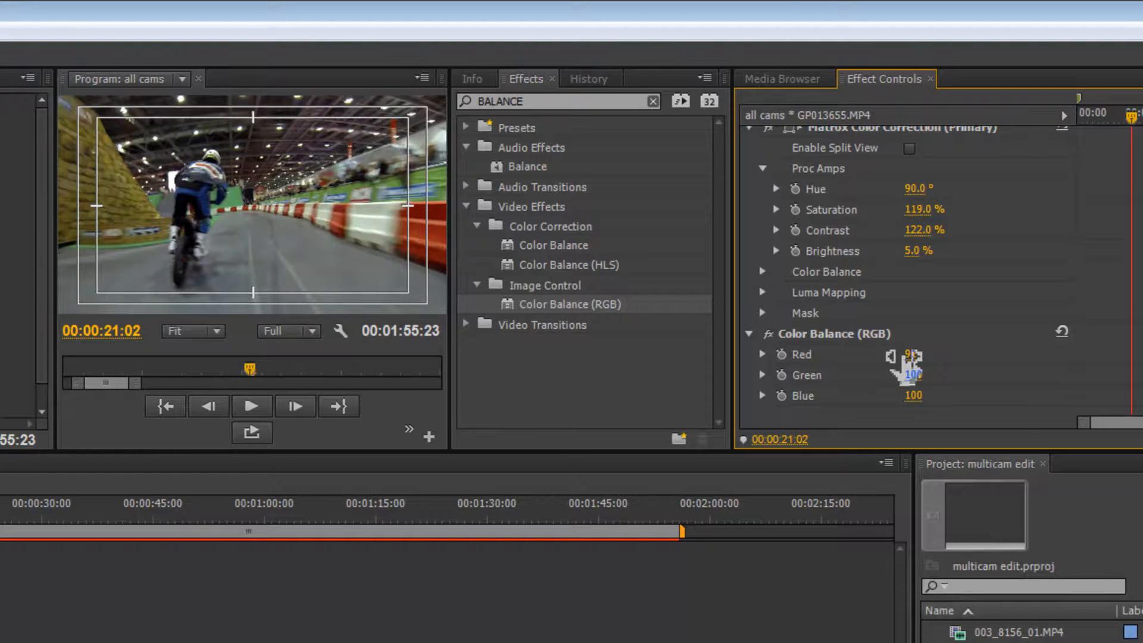
{"action": "left_click_drag", "start_coordinate": [906, 361], "coordinate": [929, 398]}
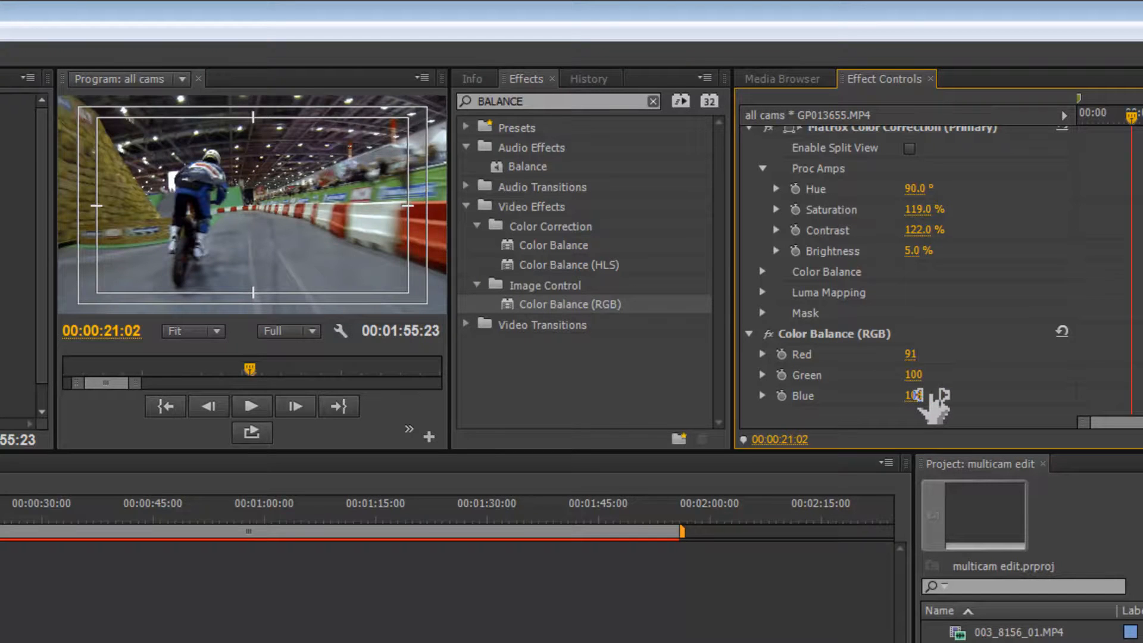
{"action": "mouse_move", "coordinate": [931, 360]}
{"action": "left_mouse_down"}
{"action": "mouse_move", "coordinate": [914, 362]}
{"action": "mouse_move", "coordinate": [946, 362]}
{"action": "mouse_move", "coordinate": [936, 362]}
{"action": "left_mouse_up"}
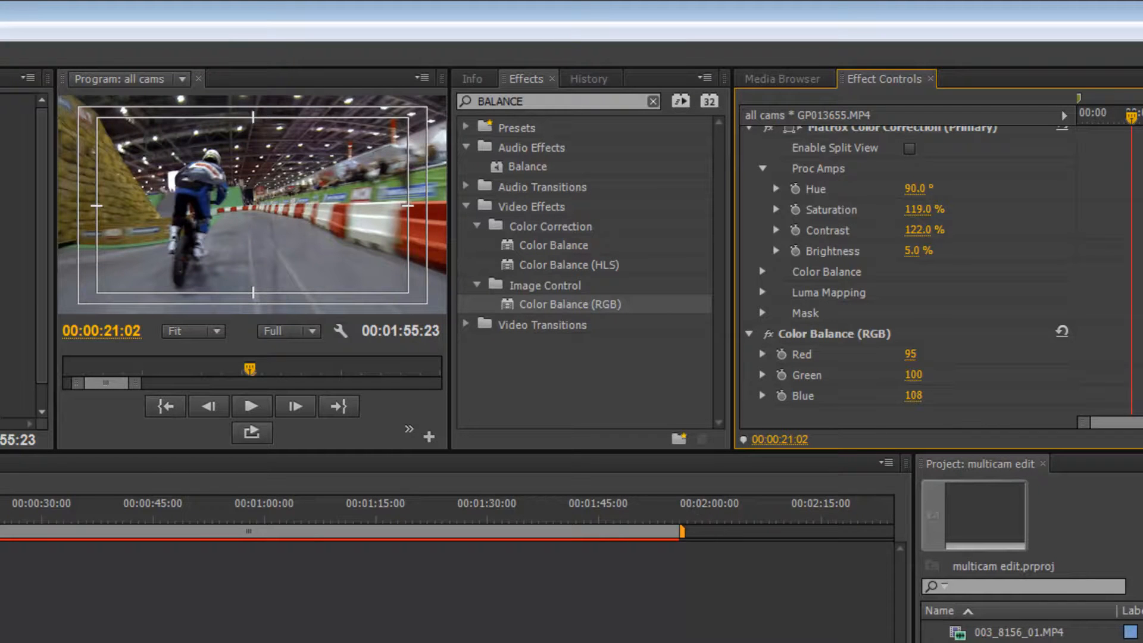
Toggle the top video track's visibility repeatedly to compare the cameras' colour.
{"action": "left_click", "coordinate": [2, 619]}
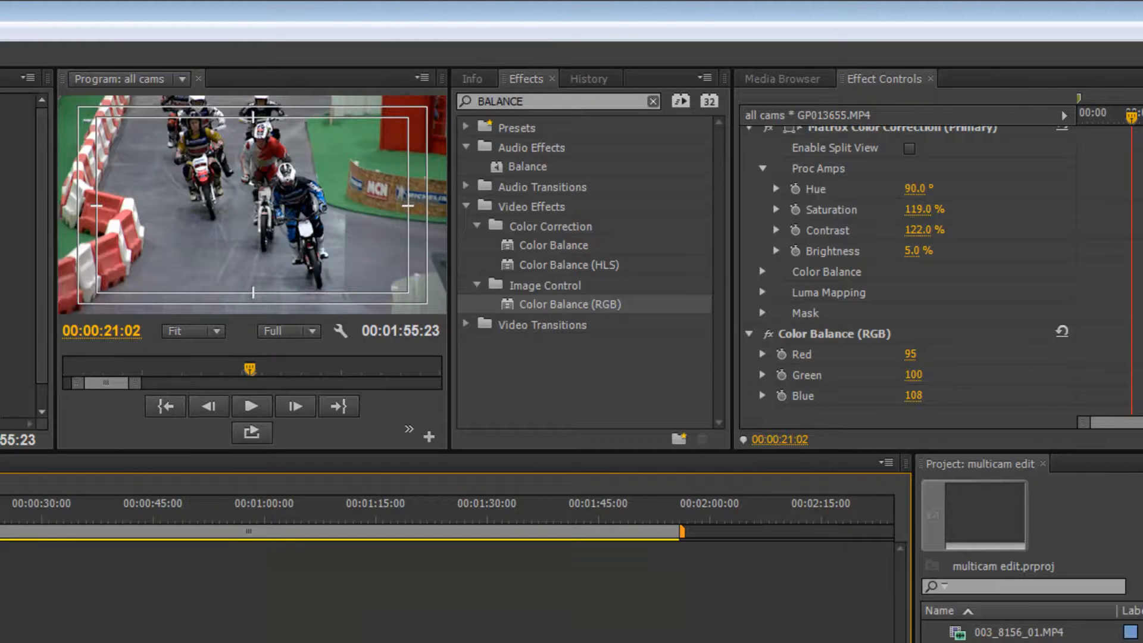
{"action": "left_click", "coordinate": [2, 619]}
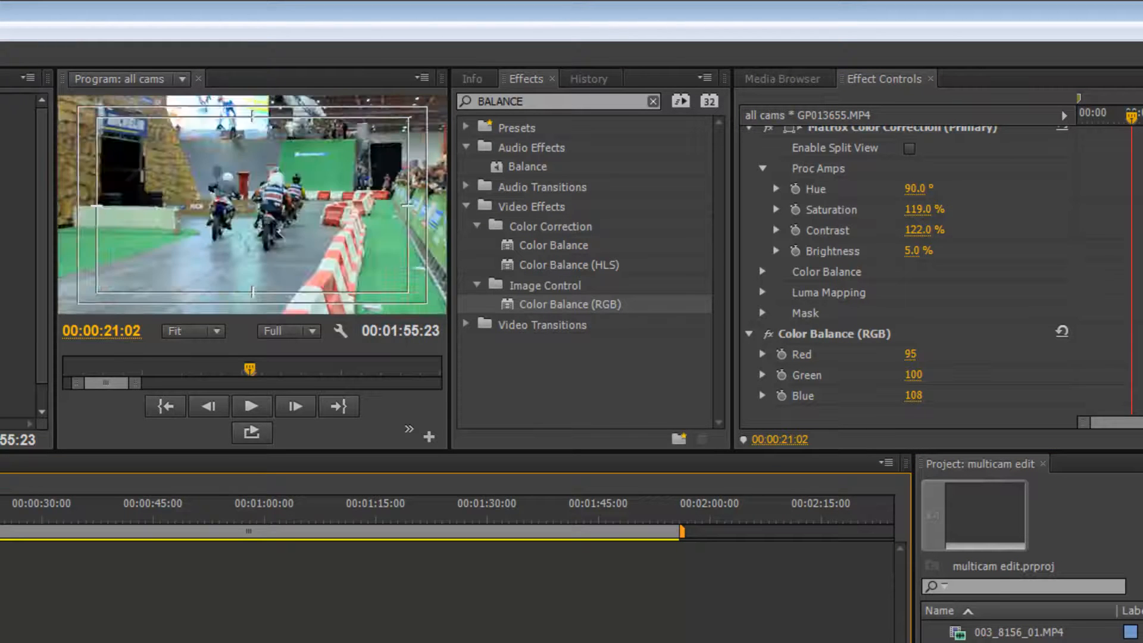
{"action": "left_click", "coordinate": [2, 620]}
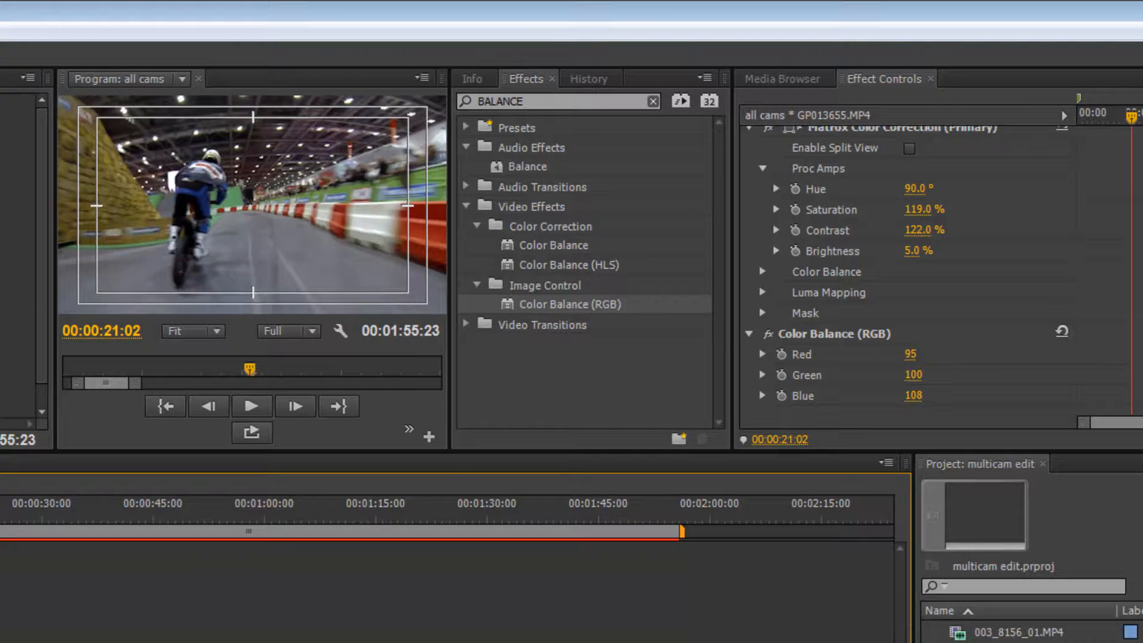
{"action": "left_click", "coordinate": [1, 619]}
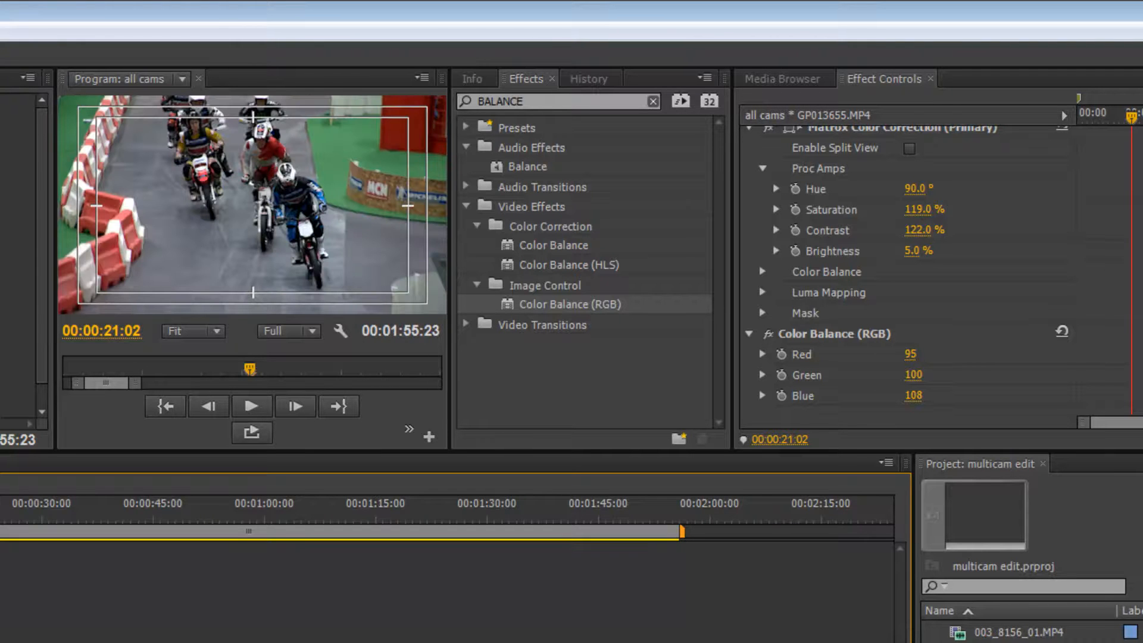
{"action": "left_click", "coordinate": [1, 619]}
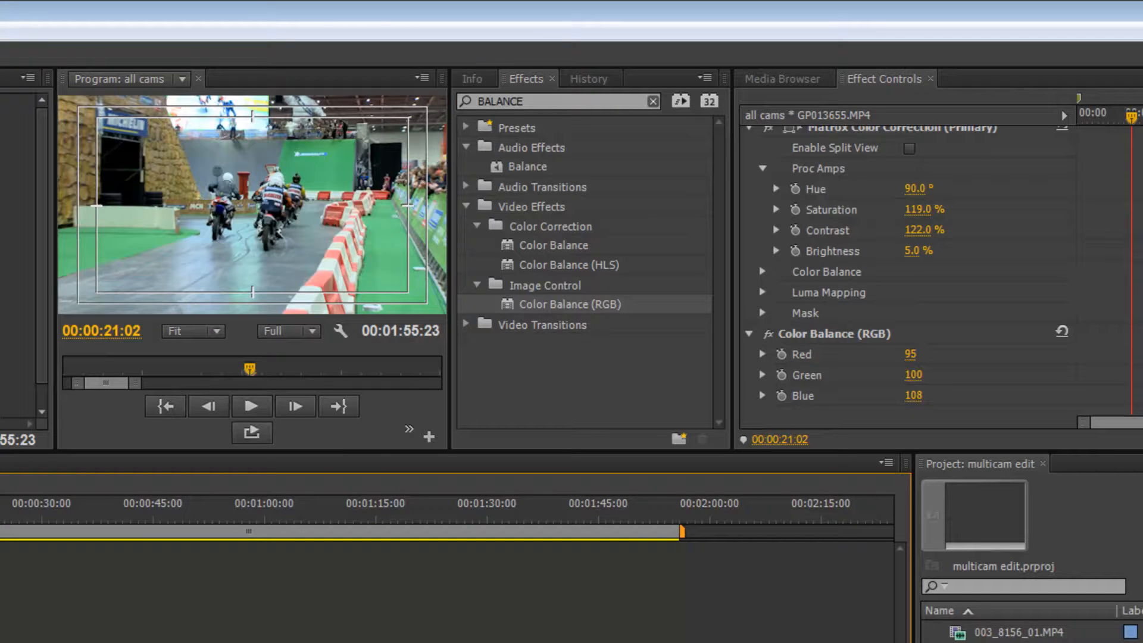
Search the effects for "COL" and apply Matrox Color Correction (Primary) to the CAM11001_01.MP4 clip.
{"action": "left_click", "coordinate": [116, 640]}
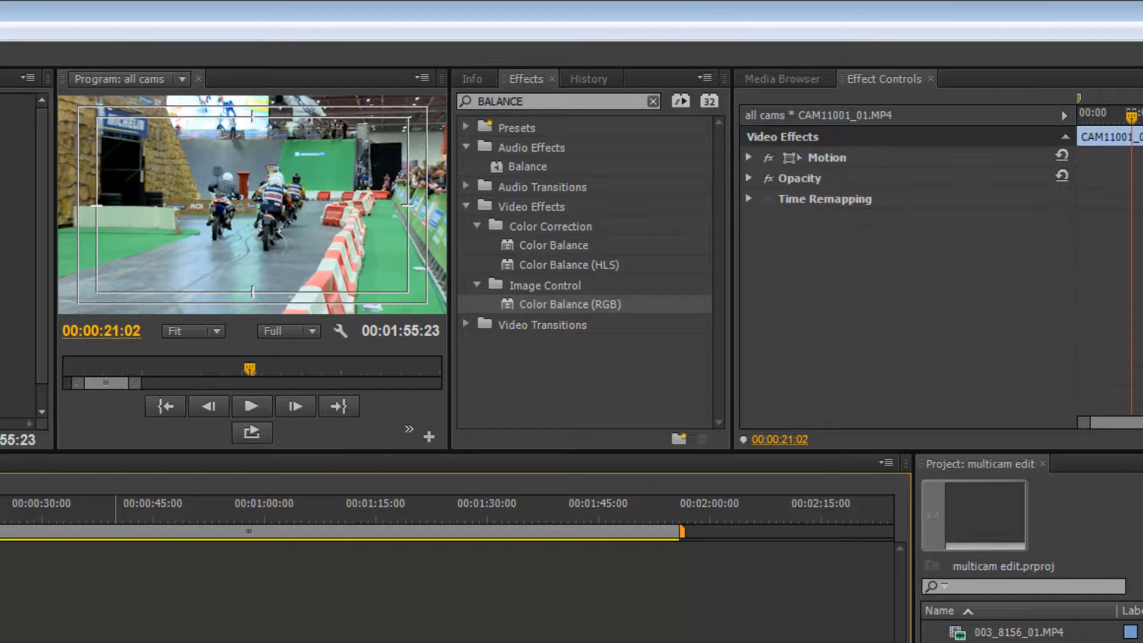
{"action": "left_click", "coordinate": [540, 102]}
{"action": "type", "text": "COL"}
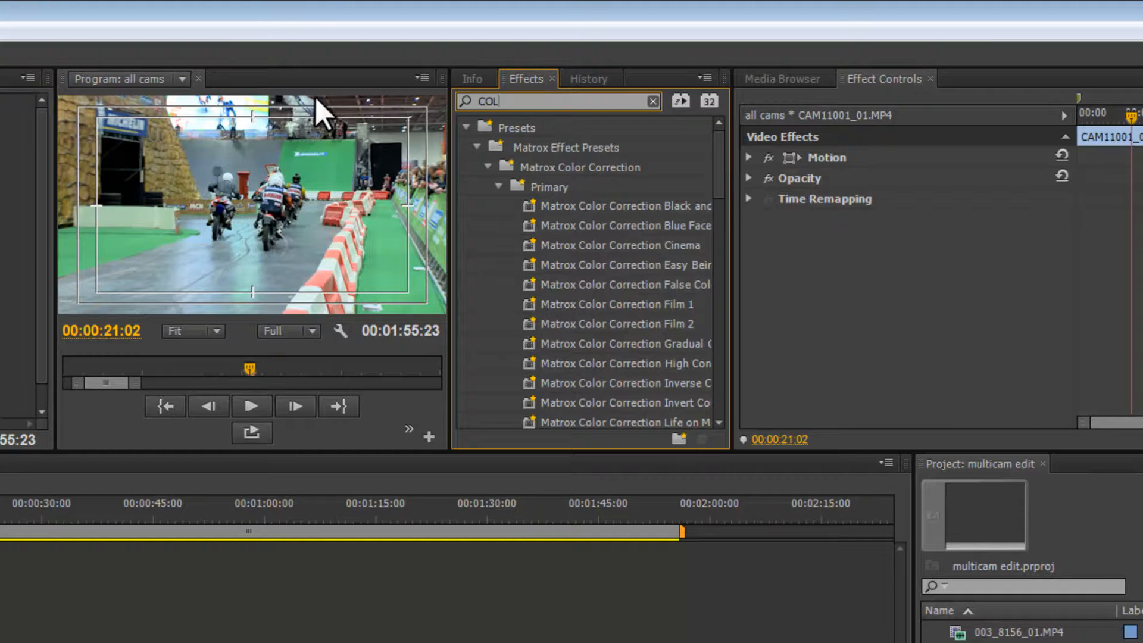
{"action": "left_click_drag", "start_coordinate": [723, 185], "coordinate": [719, 338]}
{"action": "left_click_drag", "start_coordinate": [534, 213], "coordinate": [150, 642]}
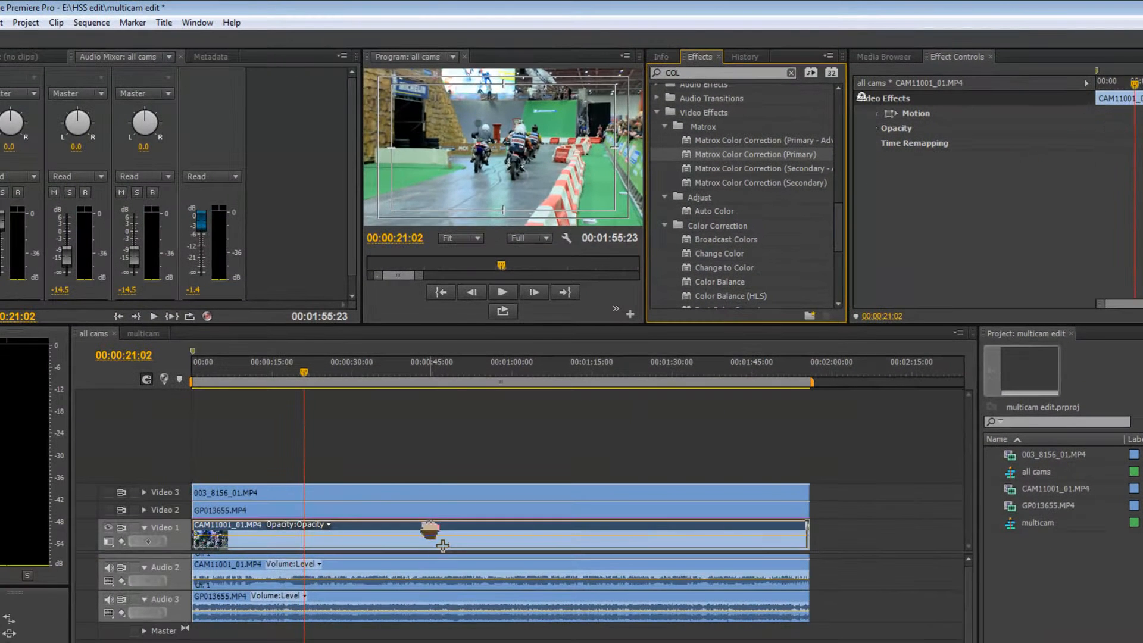
{"action": "left_click_drag", "start_coordinate": [430, 530], "coordinate": [430, 530]}
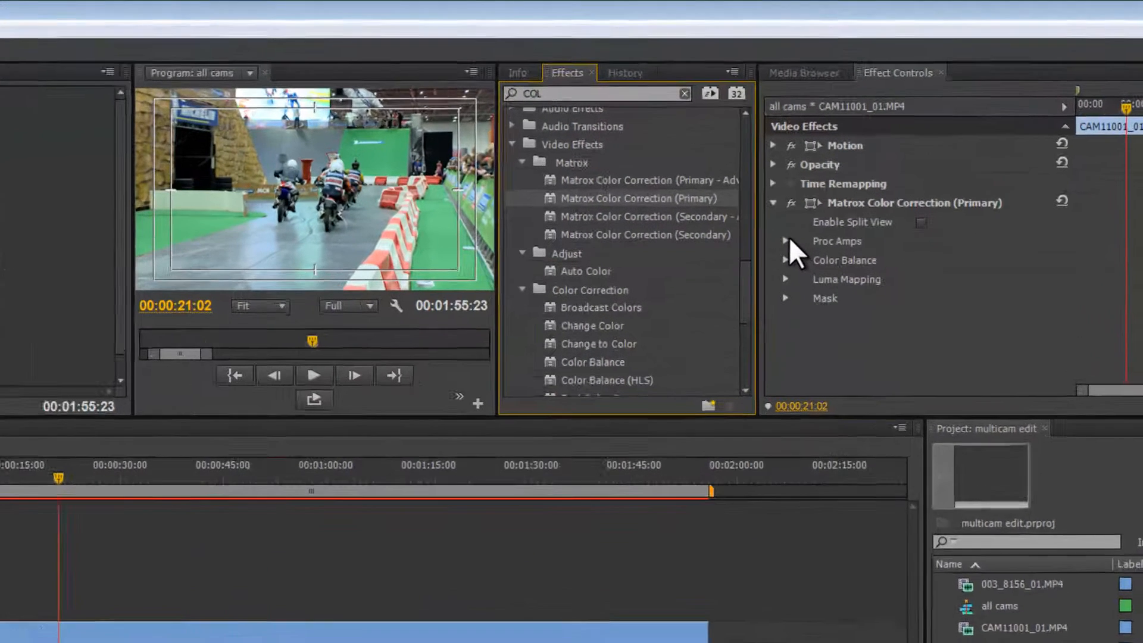
Set that clip's Proc Amps Brightness to -5.0%.
{"action": "left_click", "coordinate": [787, 239]}
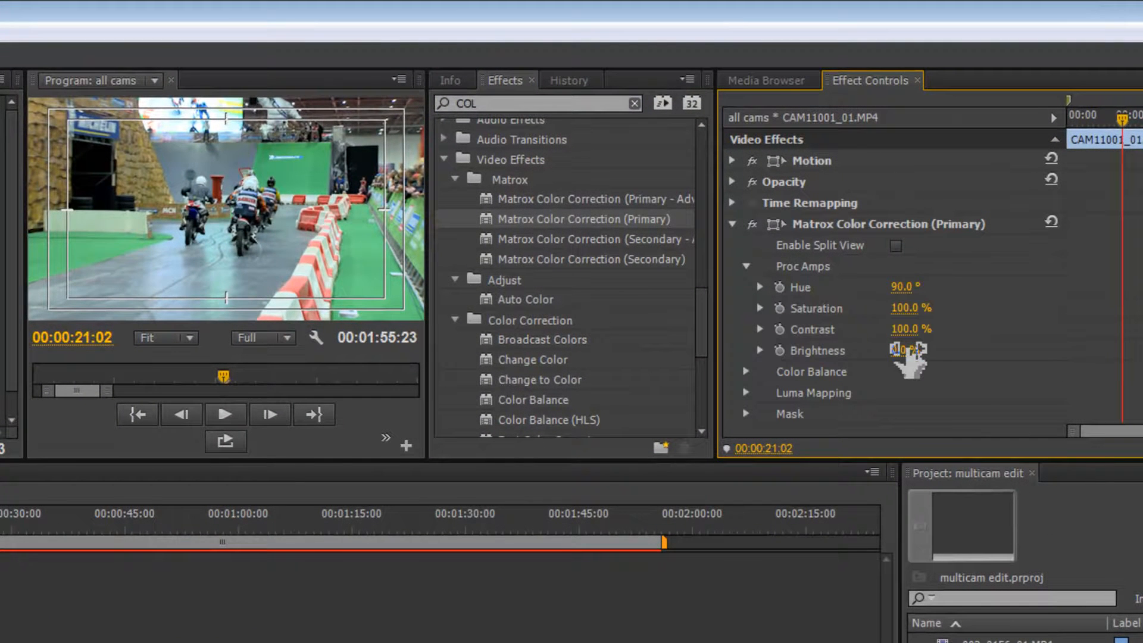
{"action": "left_click_drag", "start_coordinate": [899, 350], "coordinate": [893, 352]}
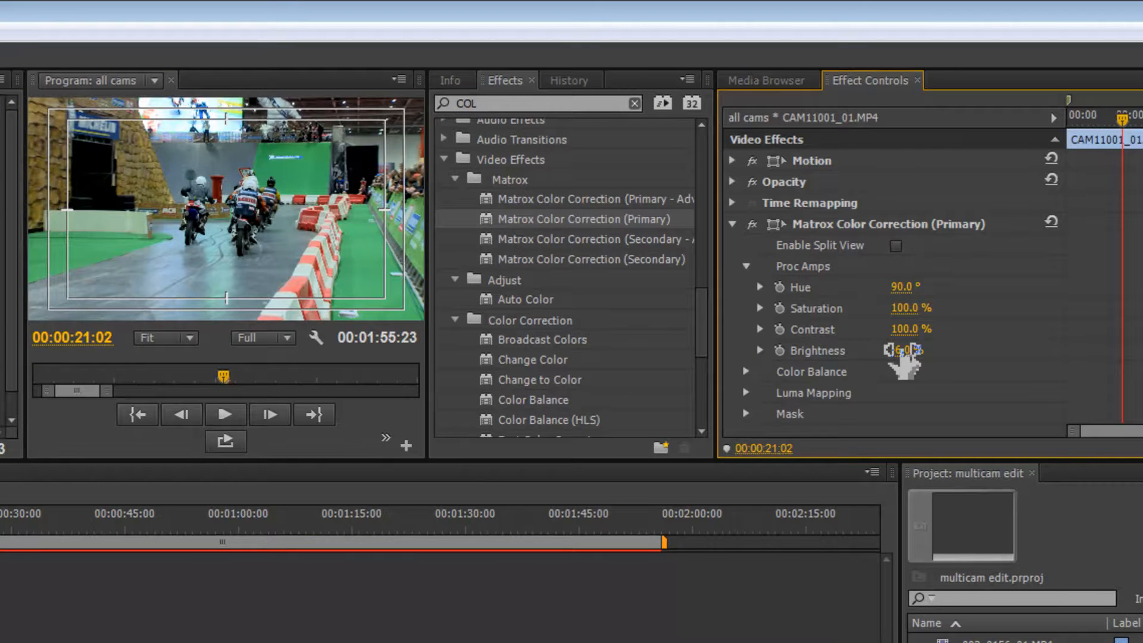
{"action": "left_click_drag", "start_coordinate": [903, 352], "coordinate": [906, 353]}
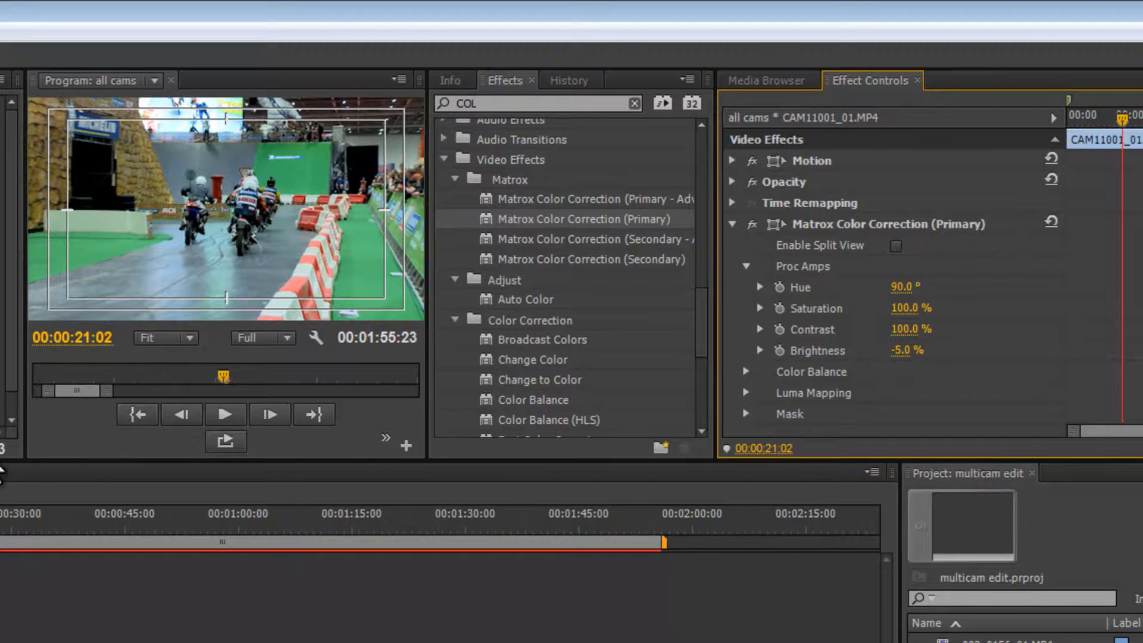
Enlarge the timeline panel and turn the Video 3 track's visibility back on.
{"action": "left_click", "coordinate": [0, 515]}
{"action": "left_click_drag", "start_coordinate": [0, 514], "coordinate": [422, 394]}
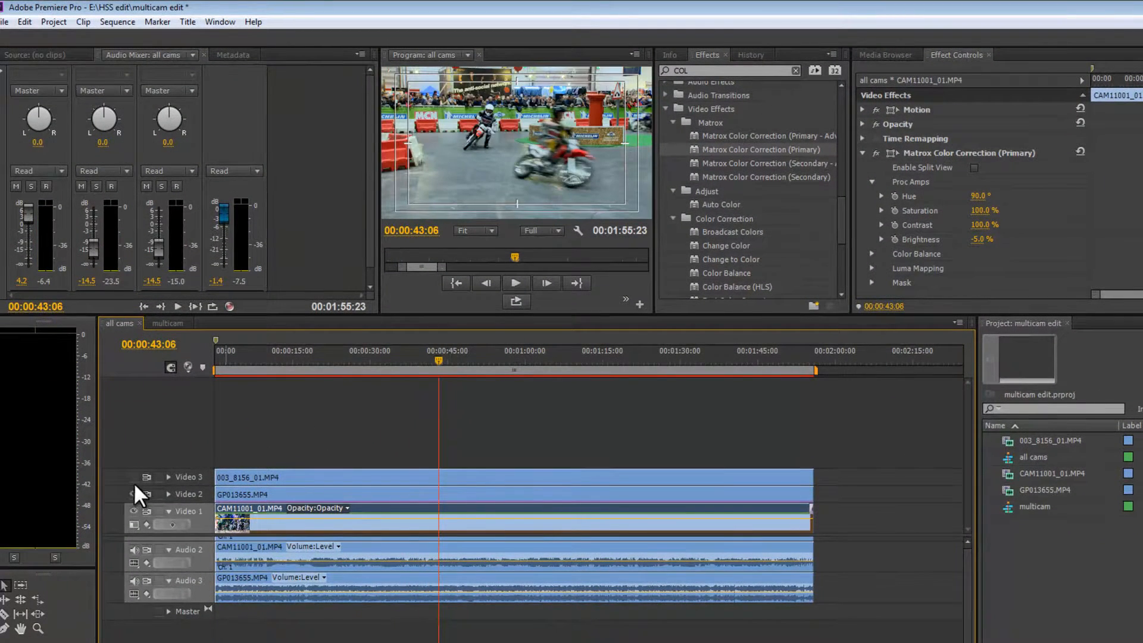
{"action": "left_click", "coordinate": [134, 476]}
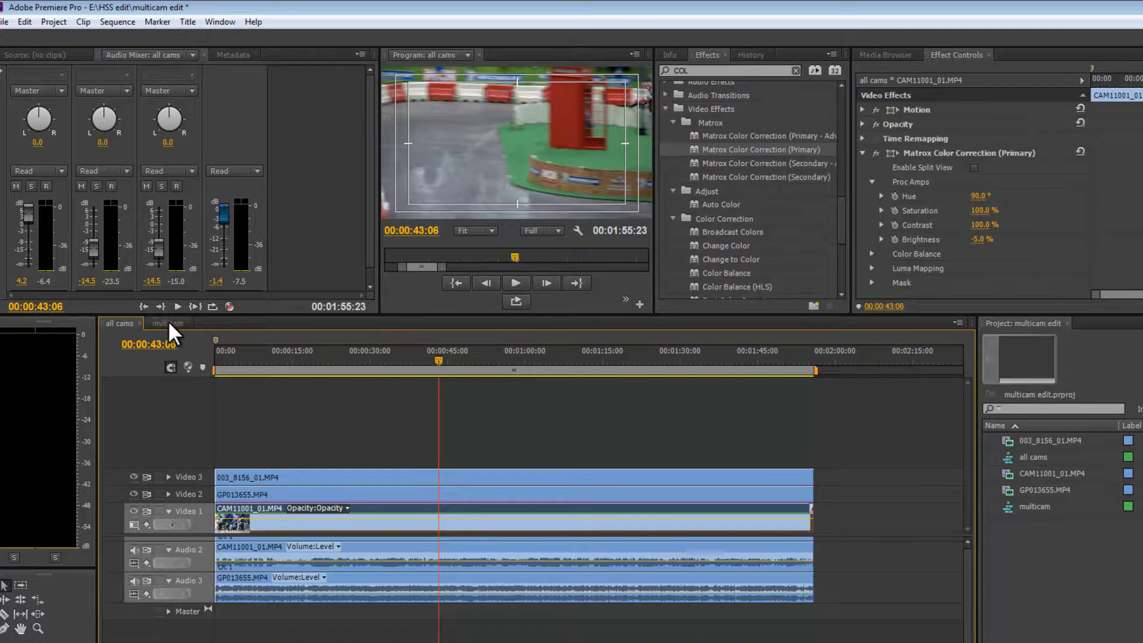
Switch to the multicam sequence and render its video previews.
{"action": "left_click", "coordinate": [165, 322]}
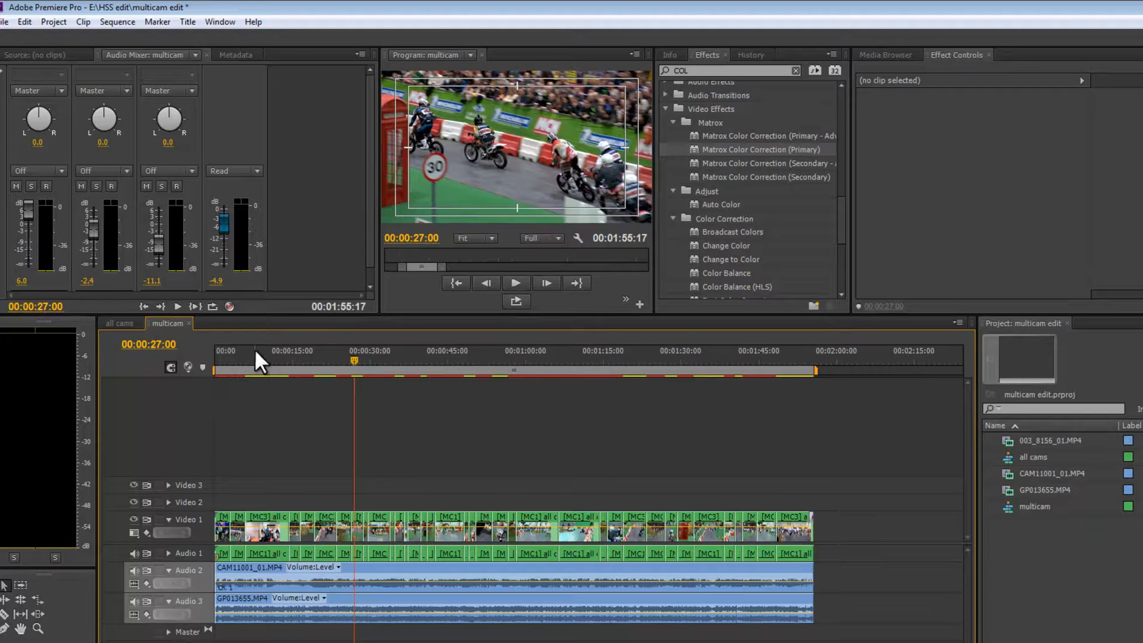
{"action": "left_click_drag", "start_coordinate": [247, 355], "coordinate": [321, 387]}
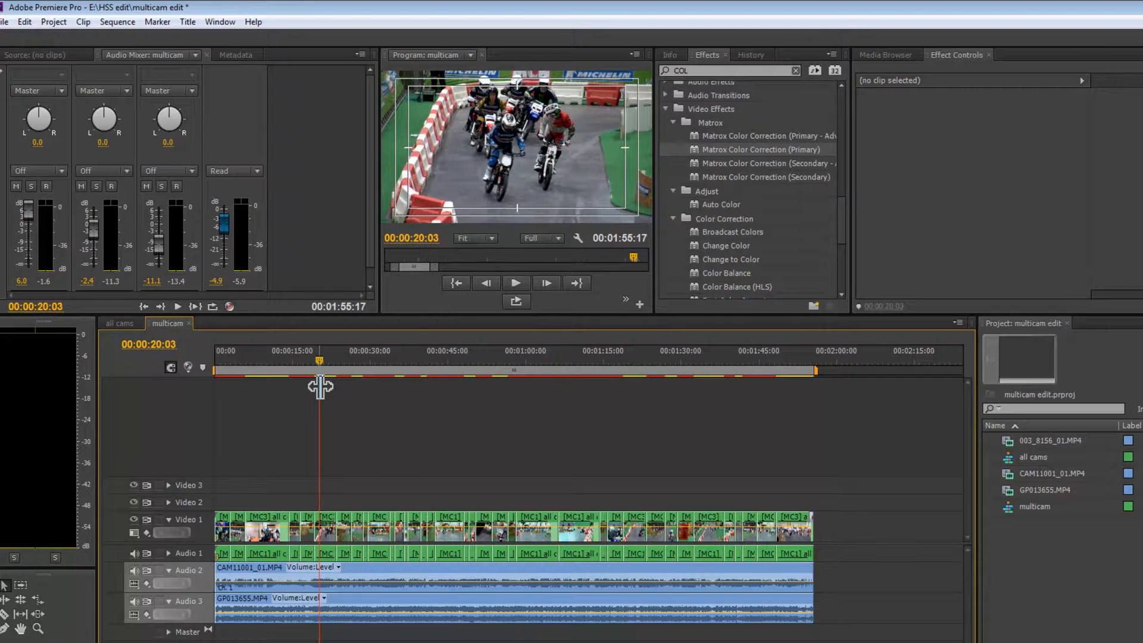
{"action": "key", "text": "Return"}
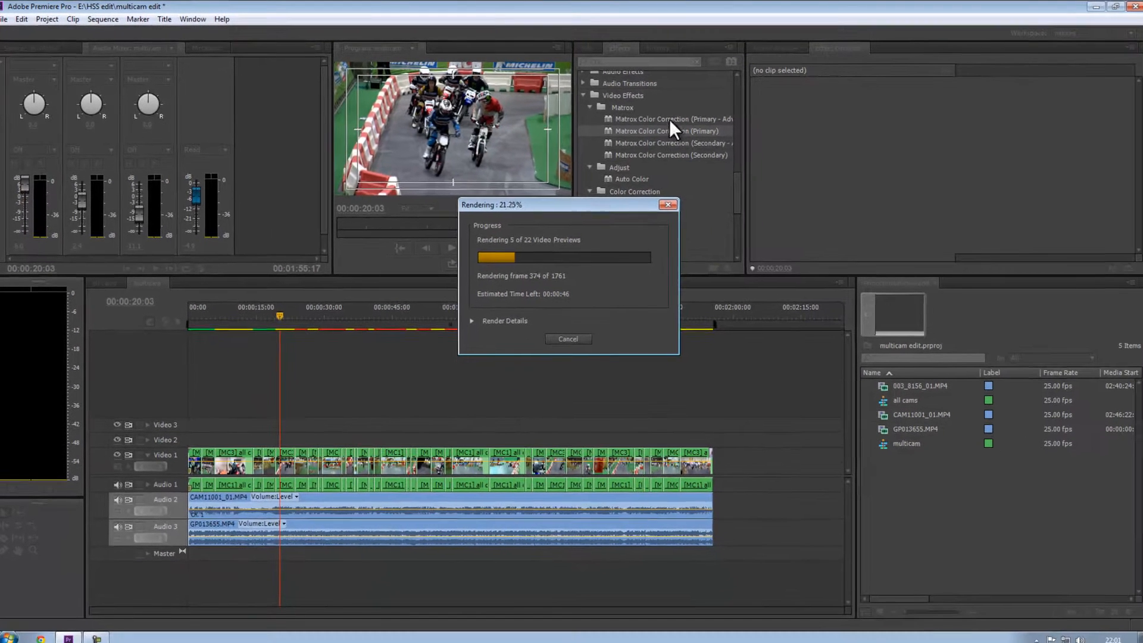
{"action": "left_click_drag", "start_coordinate": [578, 201], "coordinate": [984, 88]}
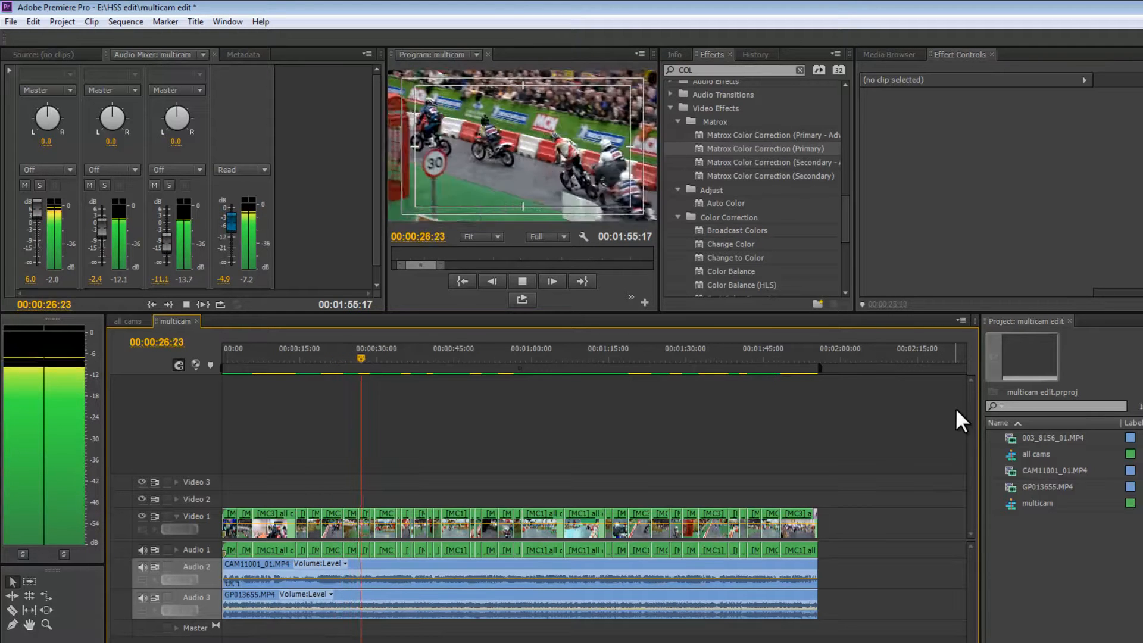
Play and scrub through the multicam sequence to review the colour-corrected edit.
{"action": "key", "text": "space"}
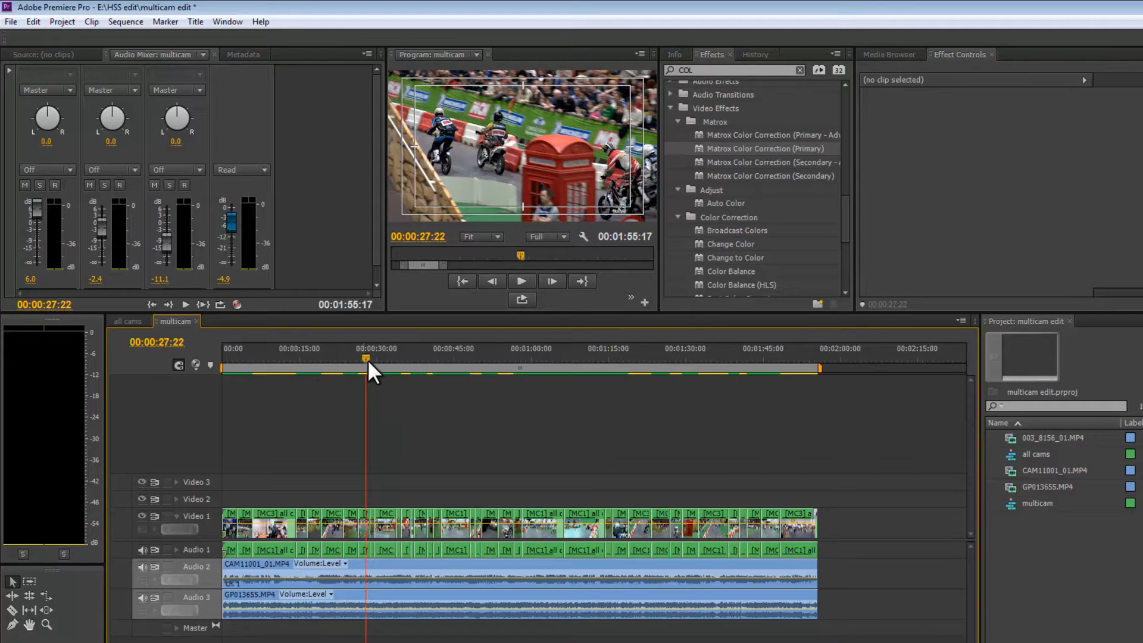
{"action": "left_click_drag", "start_coordinate": [367, 354], "coordinate": [520, 381]}
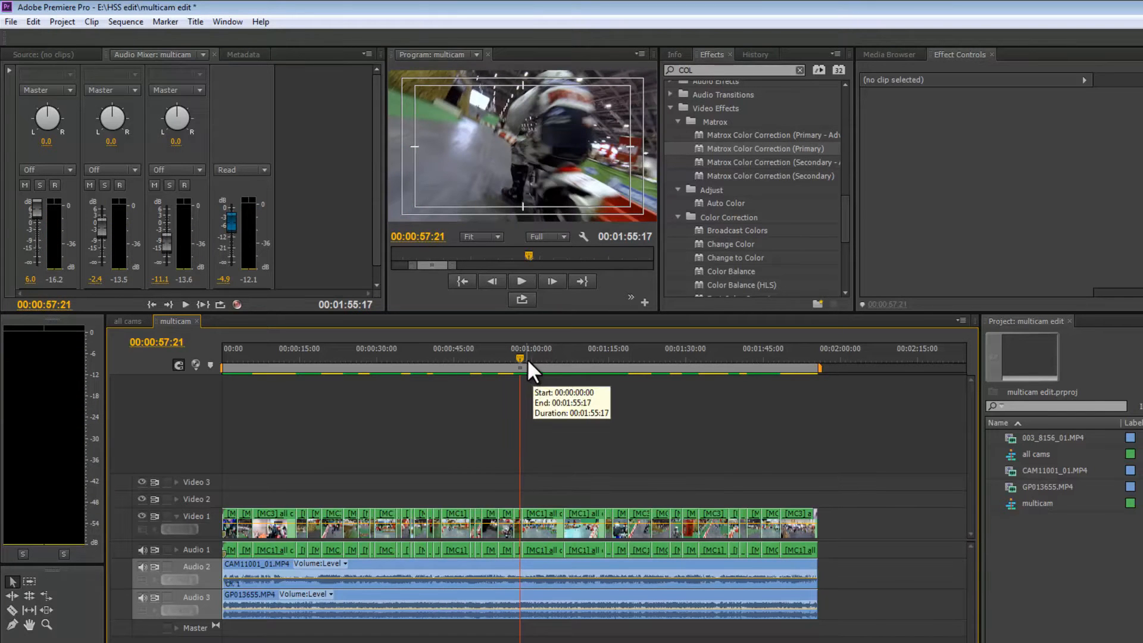
{"action": "left_click", "coordinate": [527, 359]}
{"action": "left_click_drag", "start_coordinate": [530, 359], "coordinate": [635, 360]}
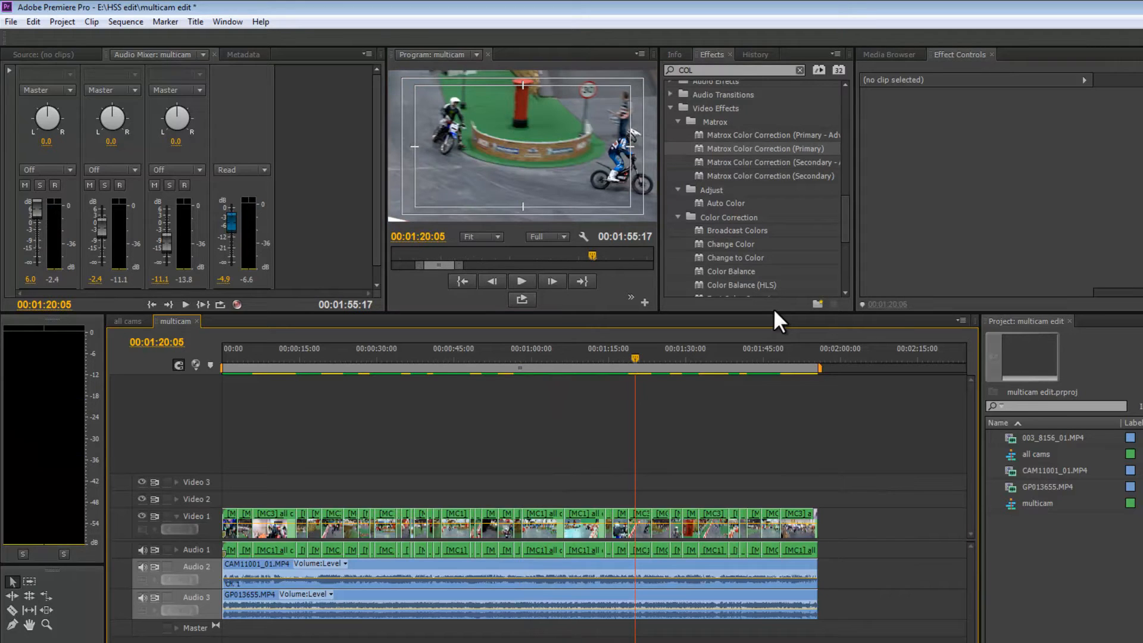